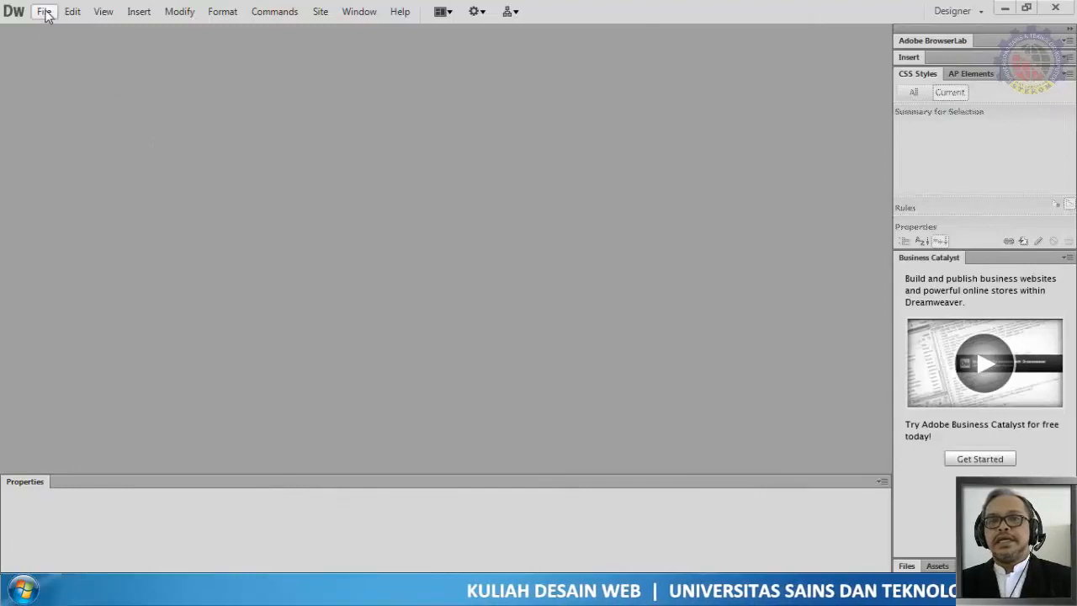
# Step: Create a new blank HTML page document
pyautogui.click(45, 13)
pyautogui.click(76, 32)
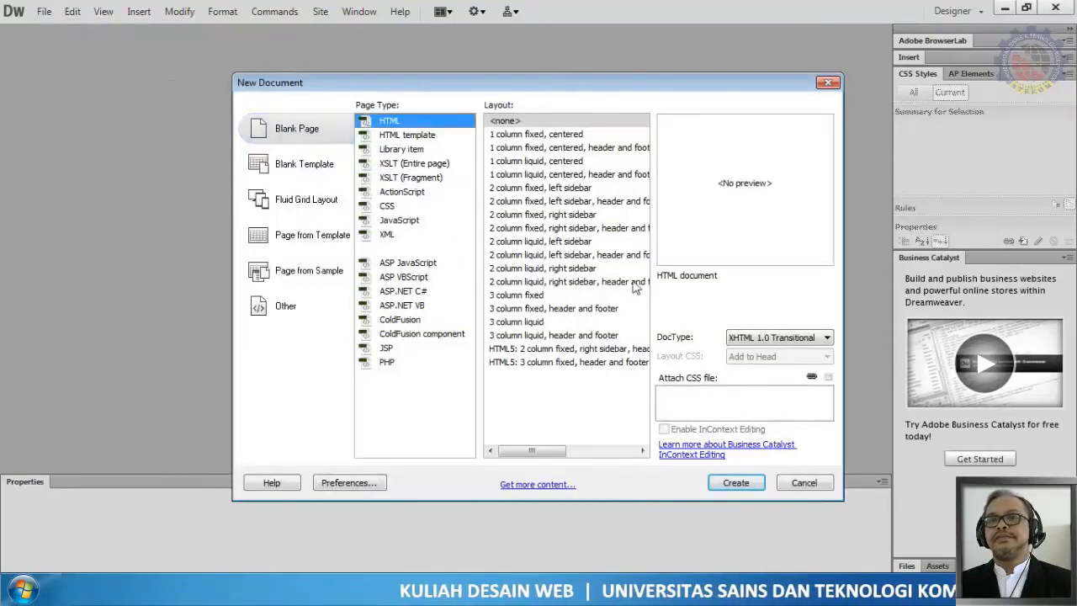
pyautogui.click(729, 485)
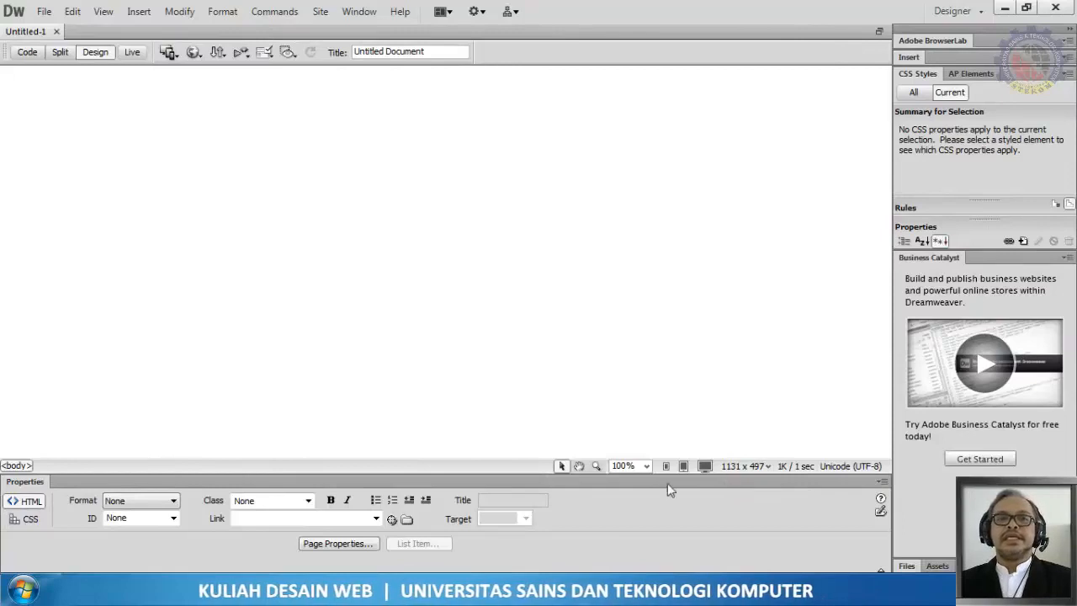
# Step: Open the Insert Table dialog and set the table width to 800 pixels
pyautogui.click(138, 12)
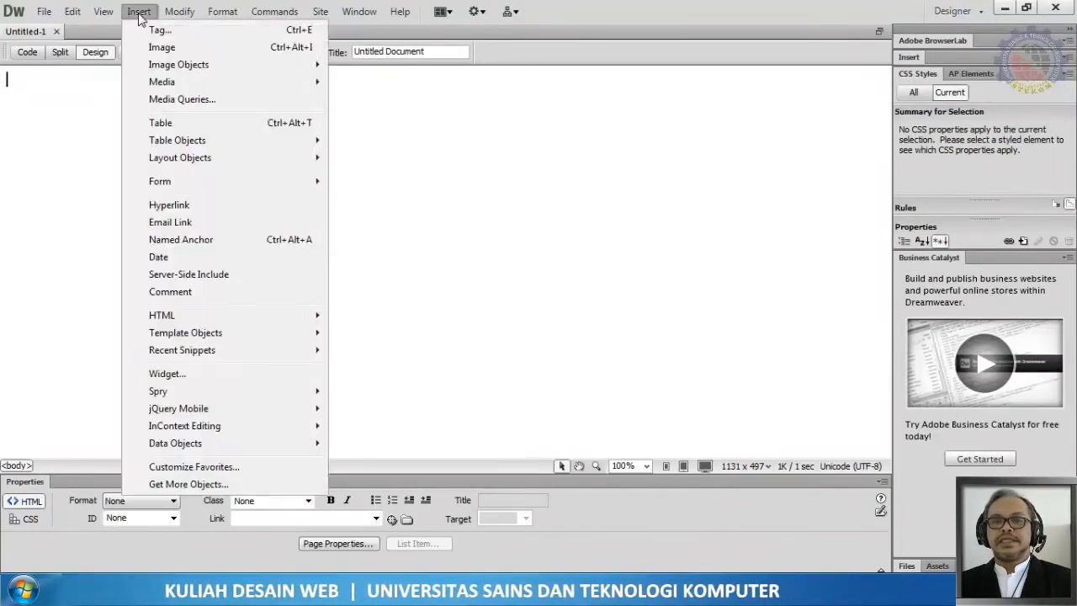
pyautogui.click(160, 124)
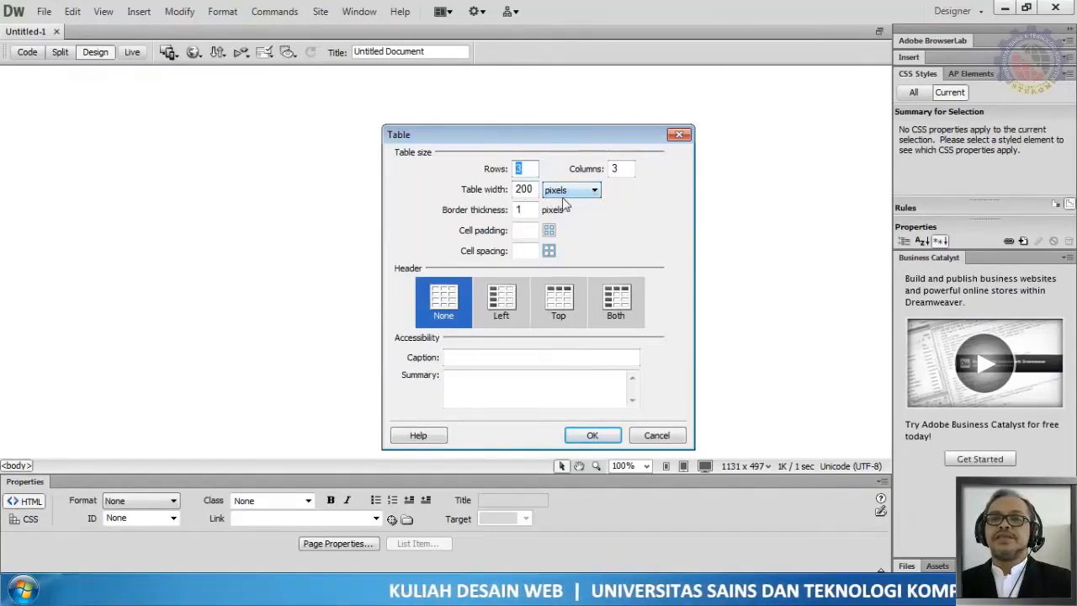
pyautogui.click(595, 192)
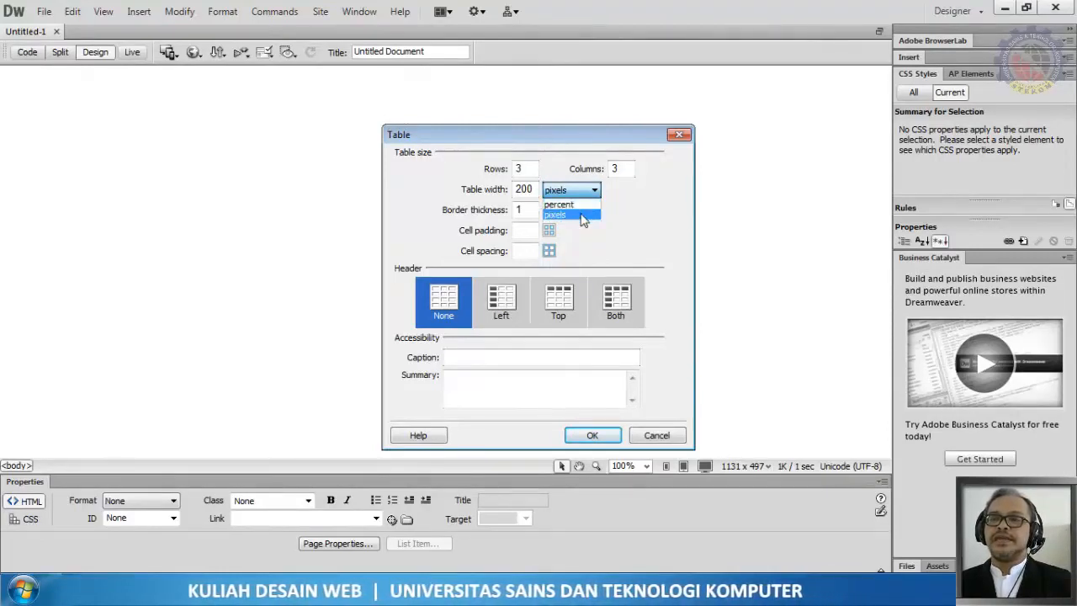
pyautogui.click(583, 219)
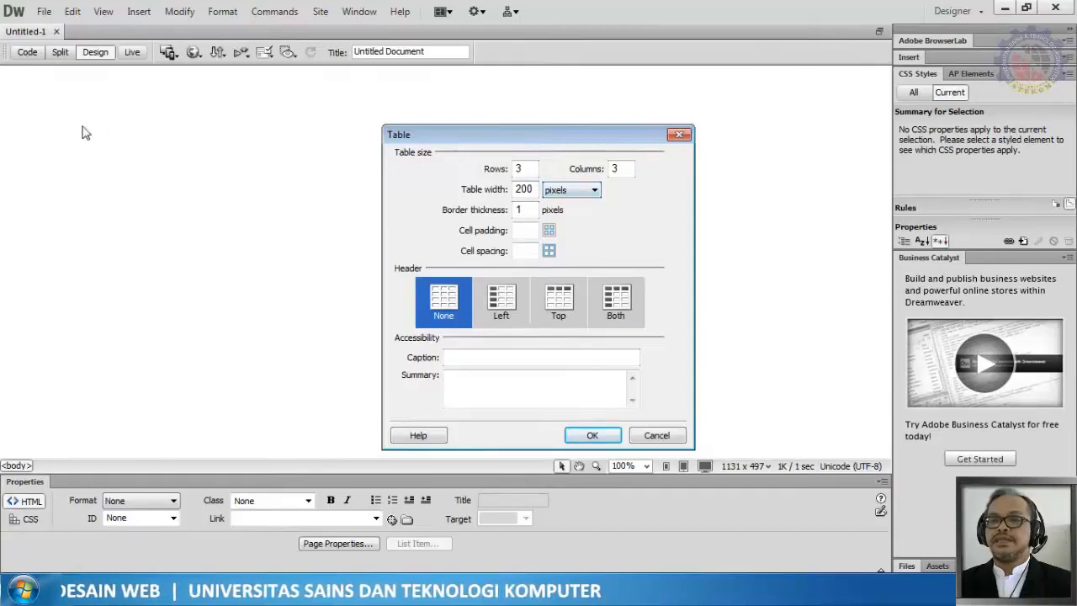
pyautogui.click(597, 191)
pyautogui.click(566, 200)
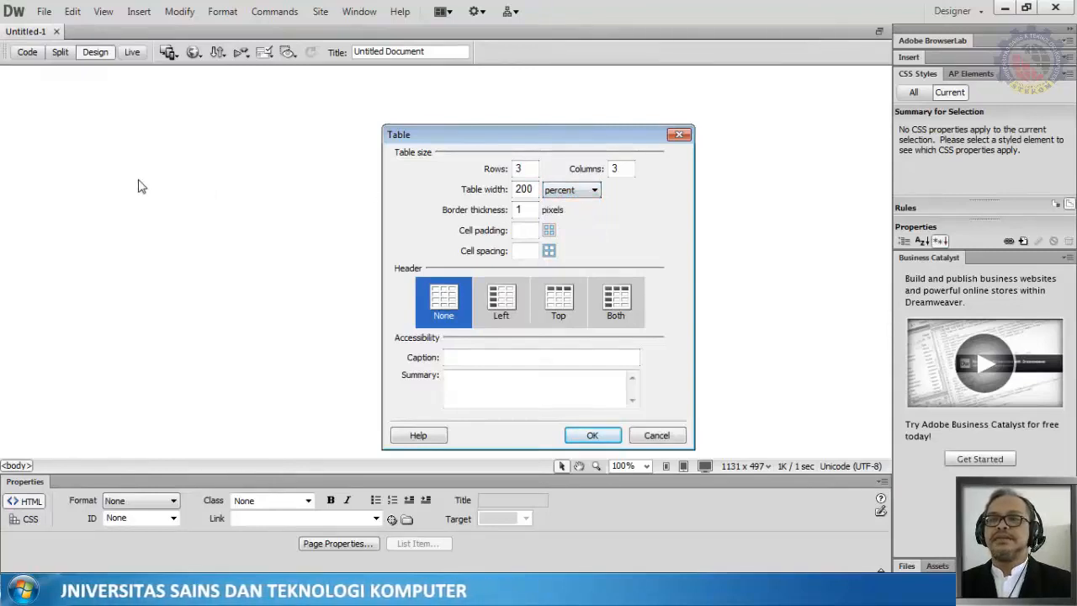
pyautogui.click(565, 192)
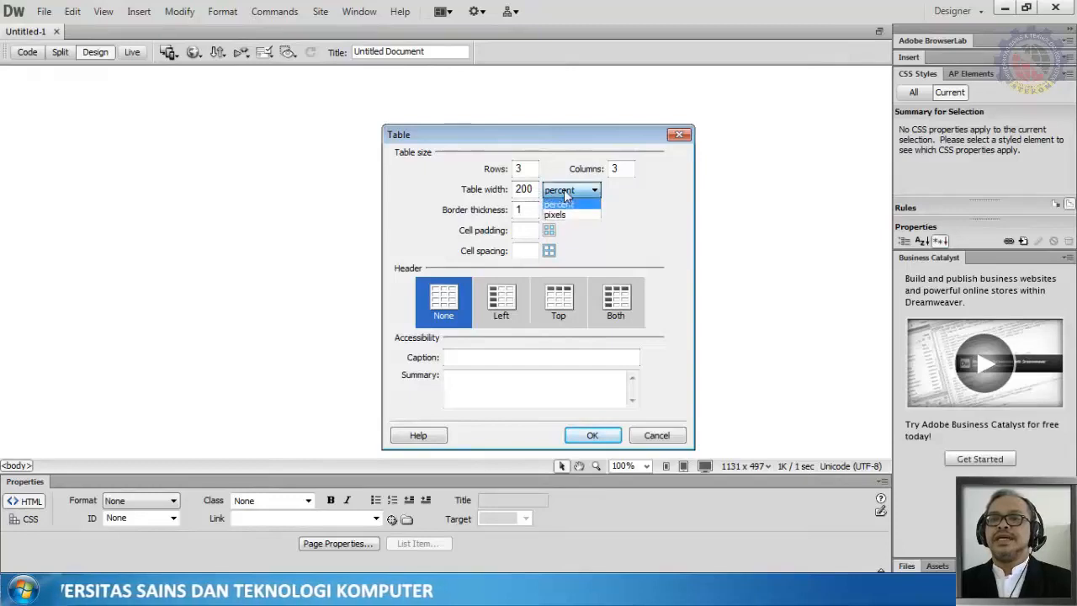
pyautogui.click(569, 215)
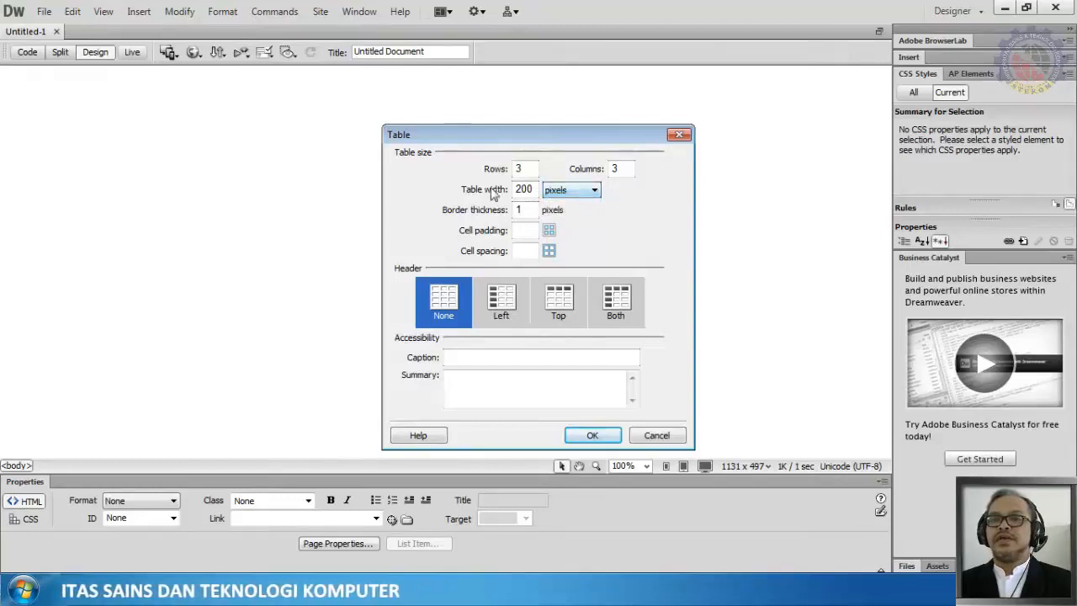
pyautogui.moveTo(522, 190); pyautogui.dragTo(509, 192)
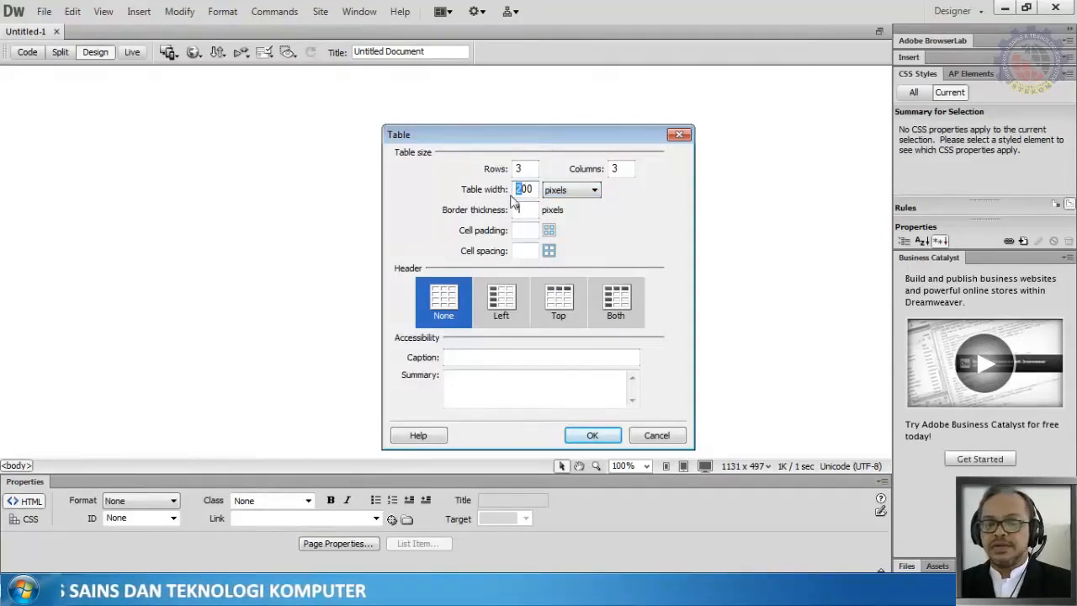
pyautogui.write('8')
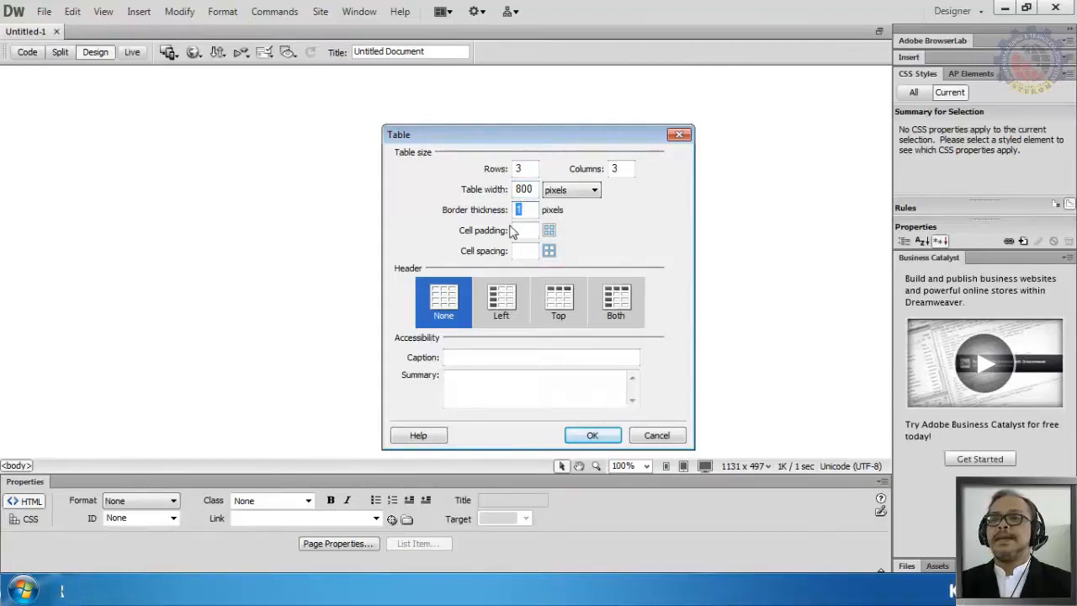
# Step: Set cell padding and cell spacing to 0 and insert the 3-row, 3-column table with border 1
pyautogui.click(533, 213)
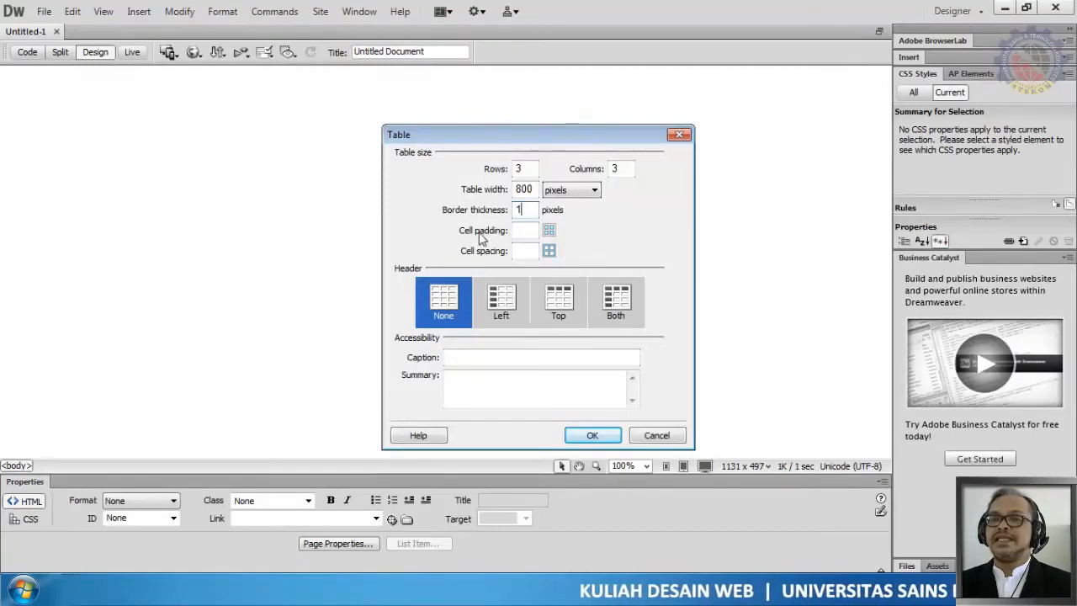
pyautogui.click(523, 229)
pyautogui.write('0')
pyautogui.click(522, 250)
pyautogui.write('0')
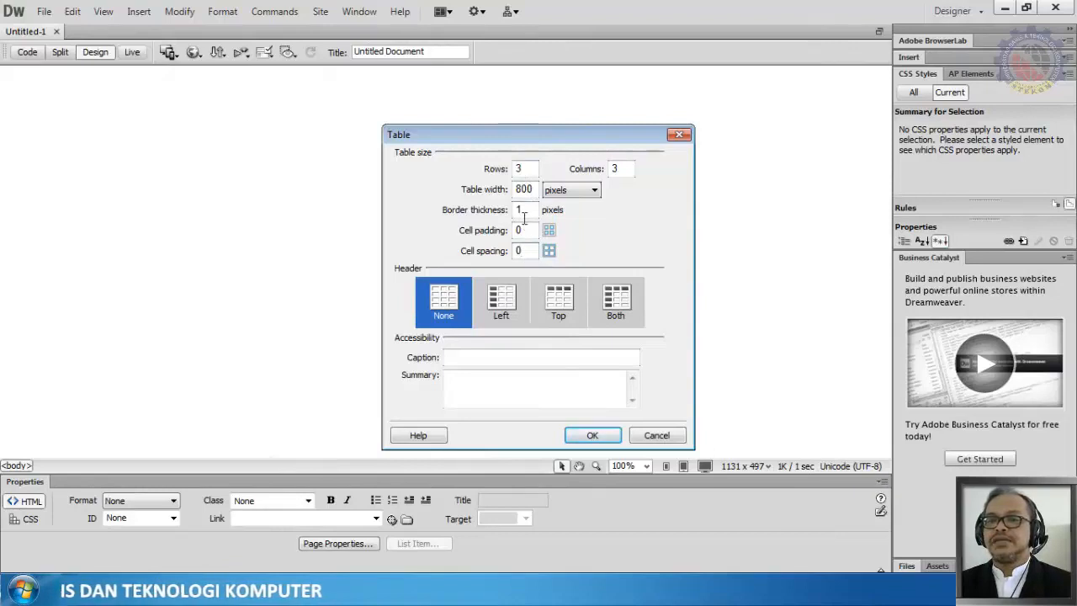
pyautogui.click(528, 252)
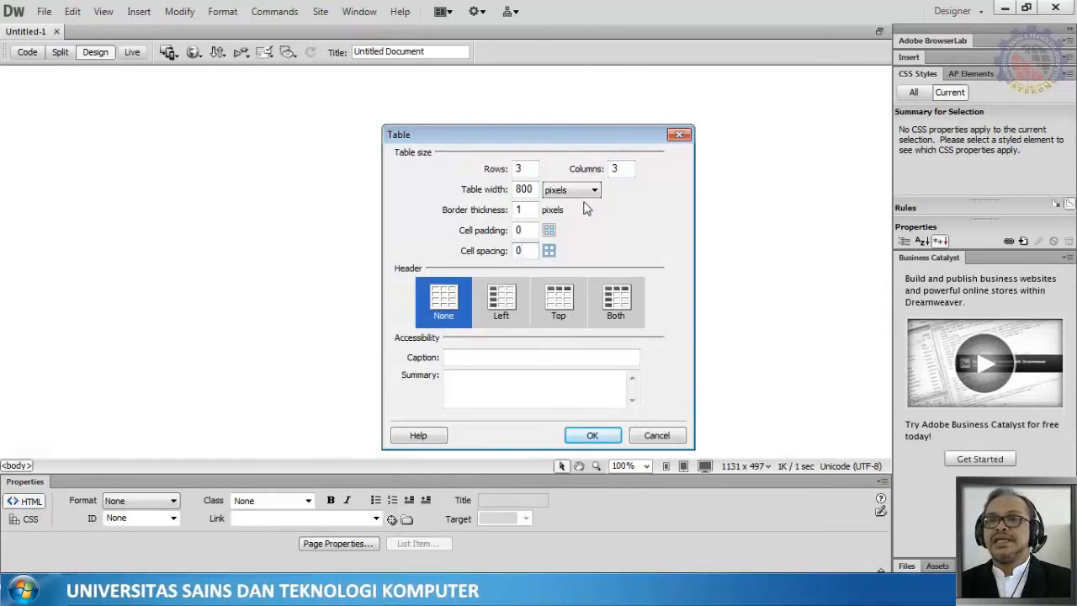
pyautogui.click(594, 435)
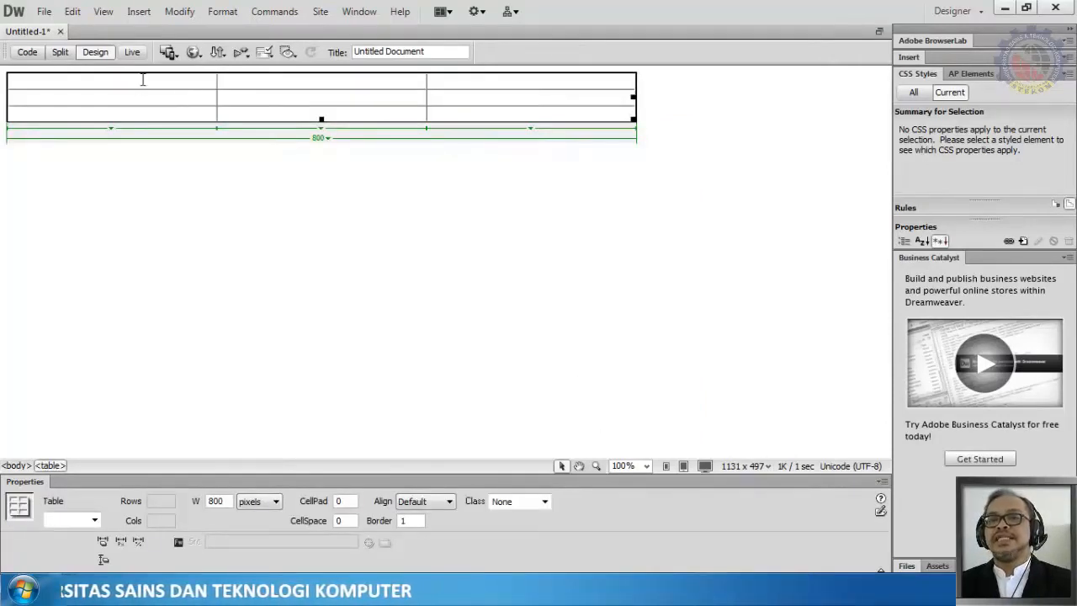
# Step: Type sample text into the first column's top two cells and the second column's top cell
pyautogui.click(85, 81)
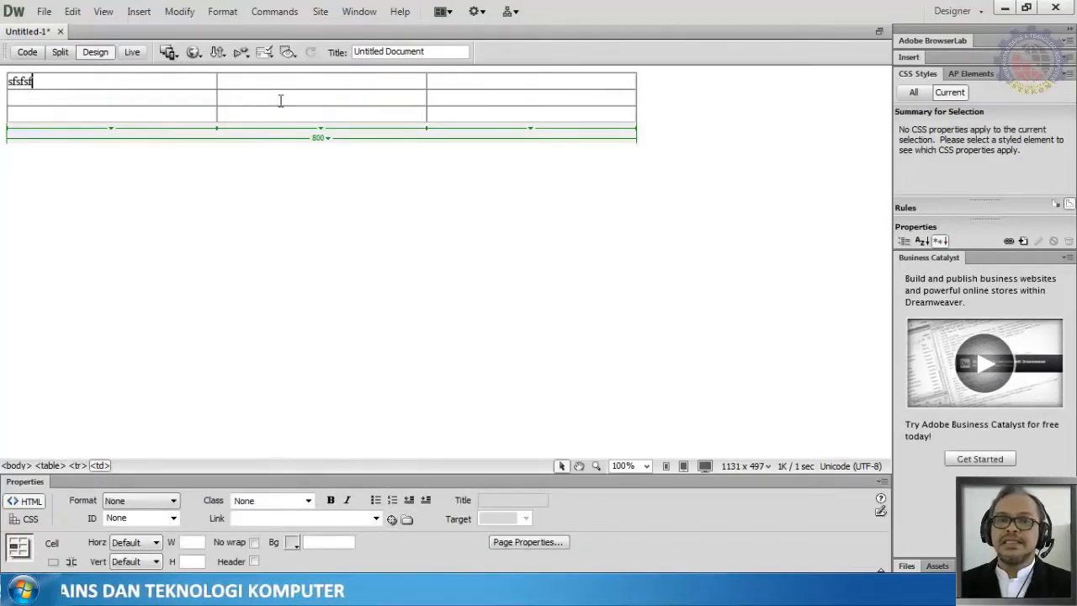
pyautogui.write('sfsfsf')
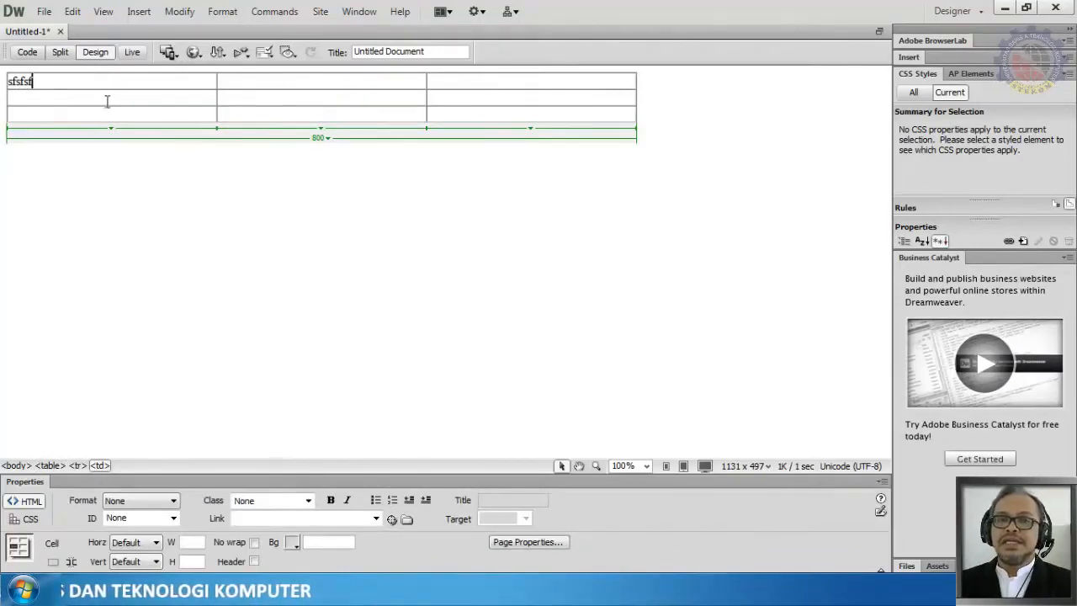
pyautogui.click(106, 101)
pyautogui.write('fsfsf')
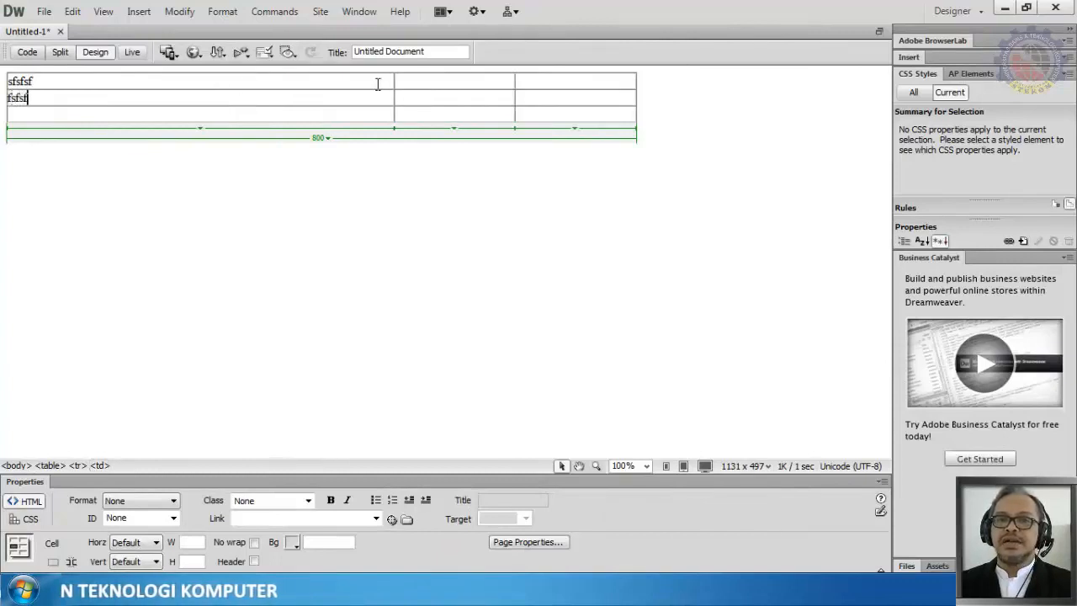
pyautogui.click(411, 84)
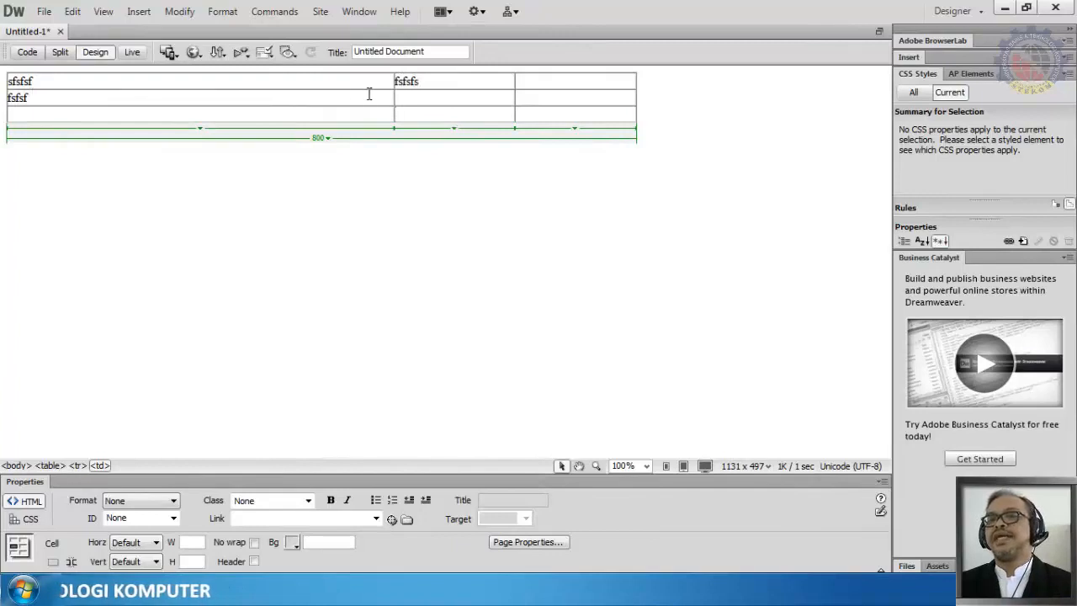
# Step: Narrow the first column by moving its border, then select and delete the whole table
pyautogui.moveTo(389, 134); pyautogui.dragTo(263, 138)
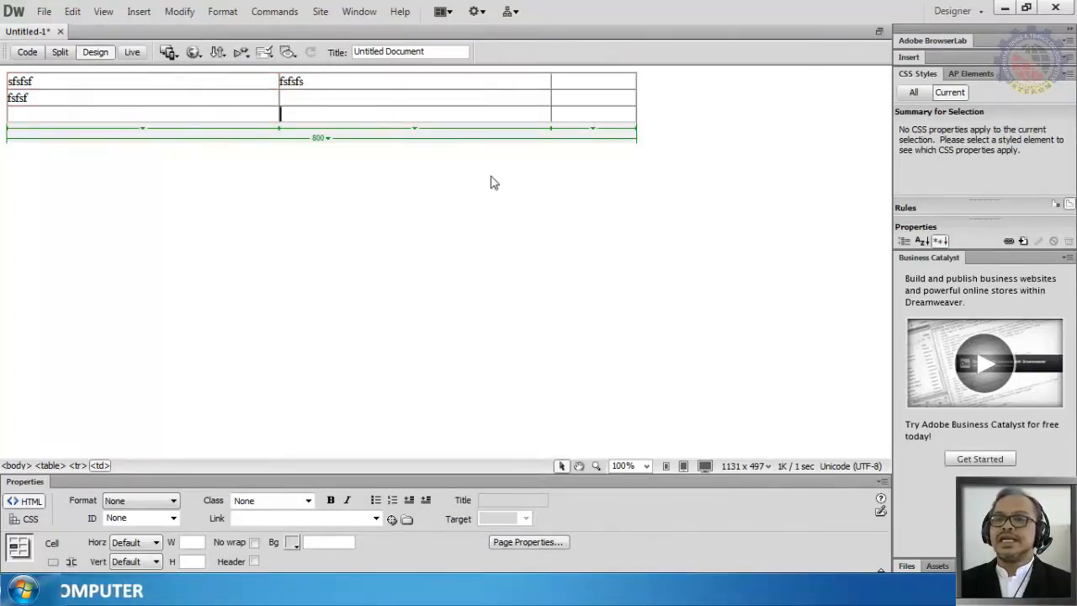
pyautogui.click(637, 99)
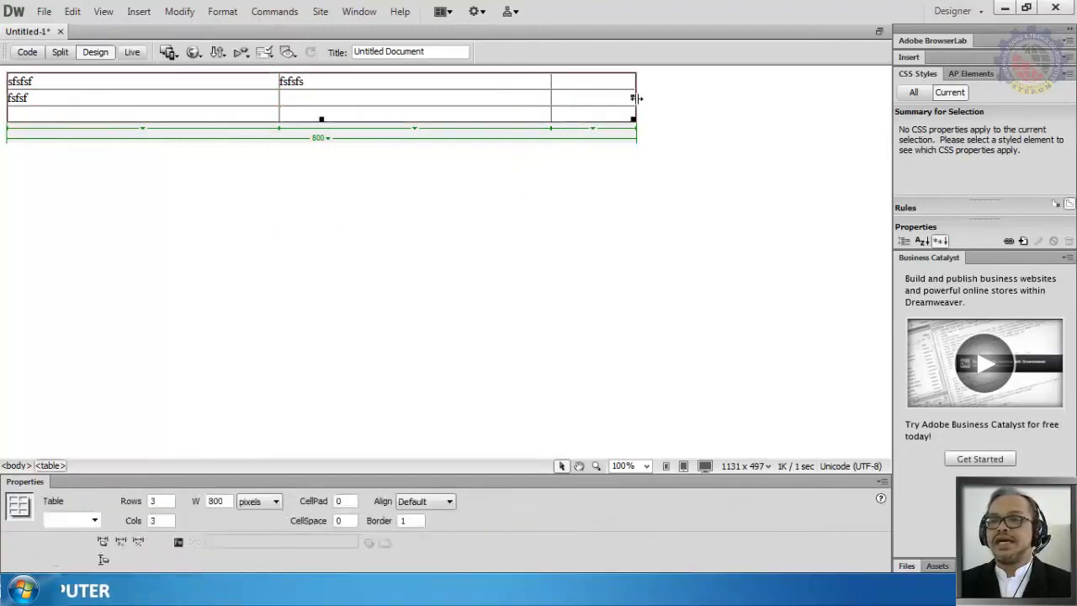
pyautogui.press('Delete')
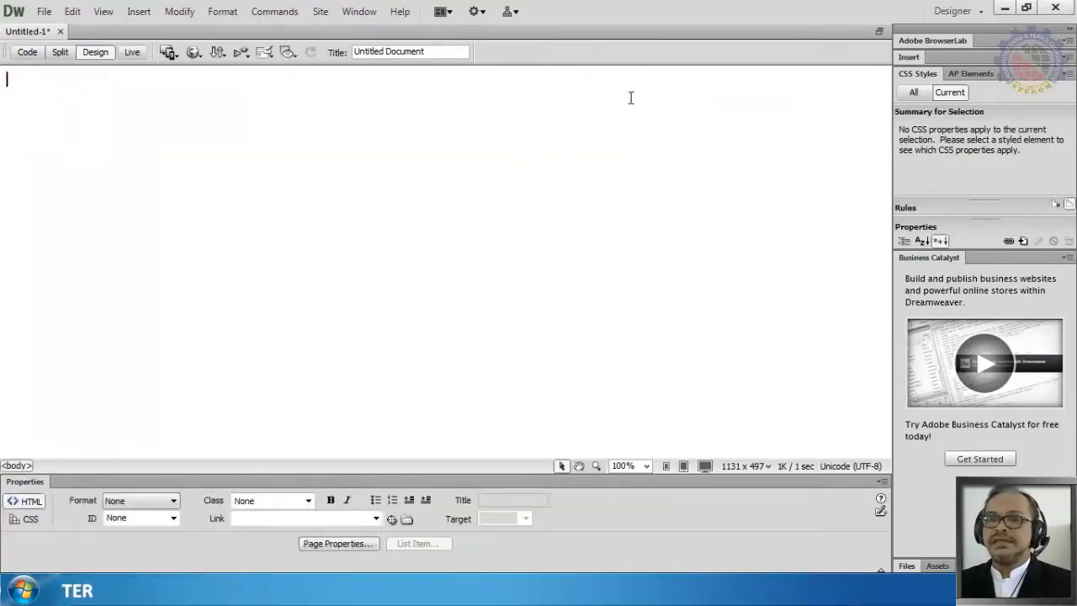
# Step: Insert a new 3x3 table of 800 pixels with a Left header
pyautogui.click(139, 12)
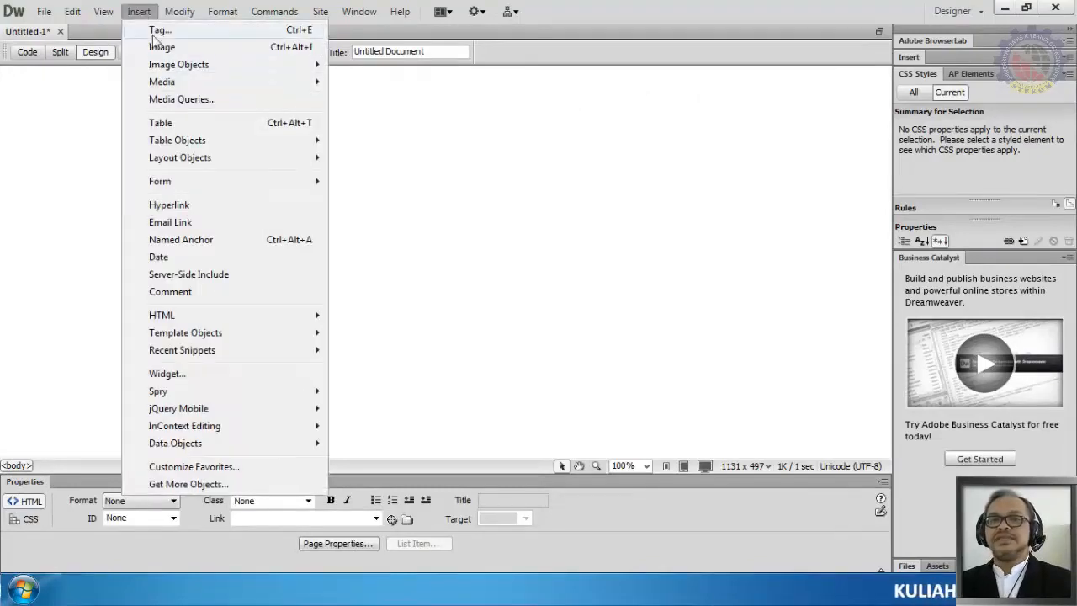
pyautogui.click(160, 124)
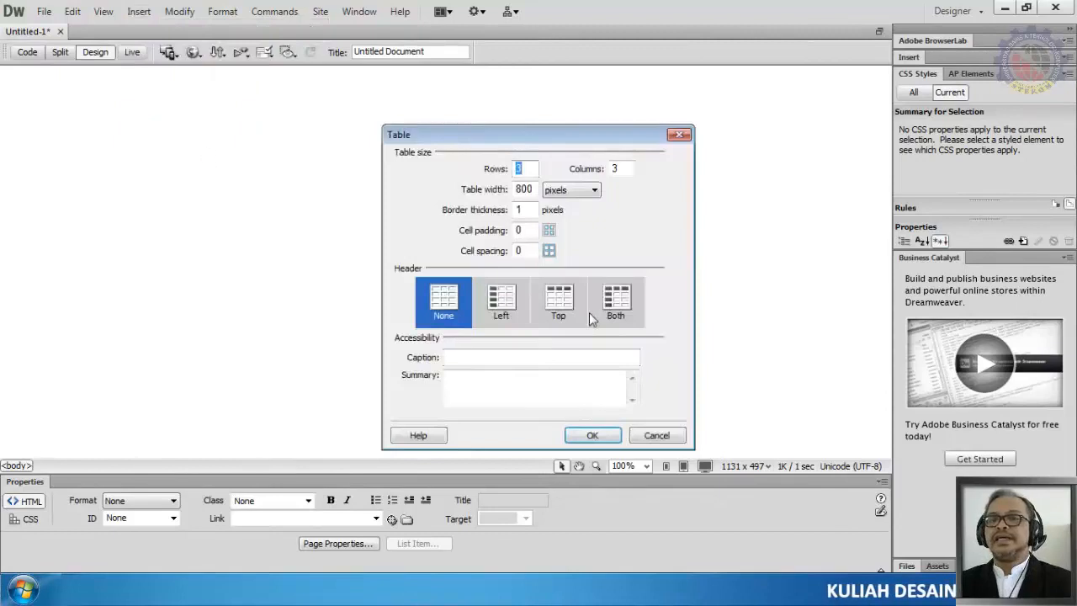
pyautogui.click(508, 317)
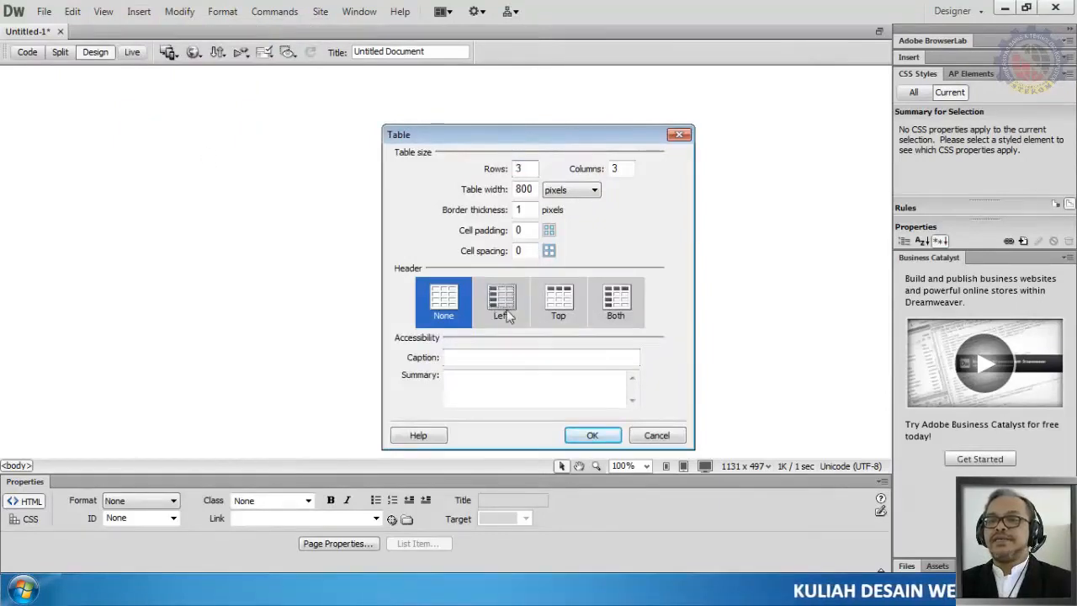
pyautogui.click(592, 436)
# Step: Fill the header column cells with fgfgfdgd, dgdgdg and fgdfgf dfgfdgdf
pyautogui.click(157, 81)
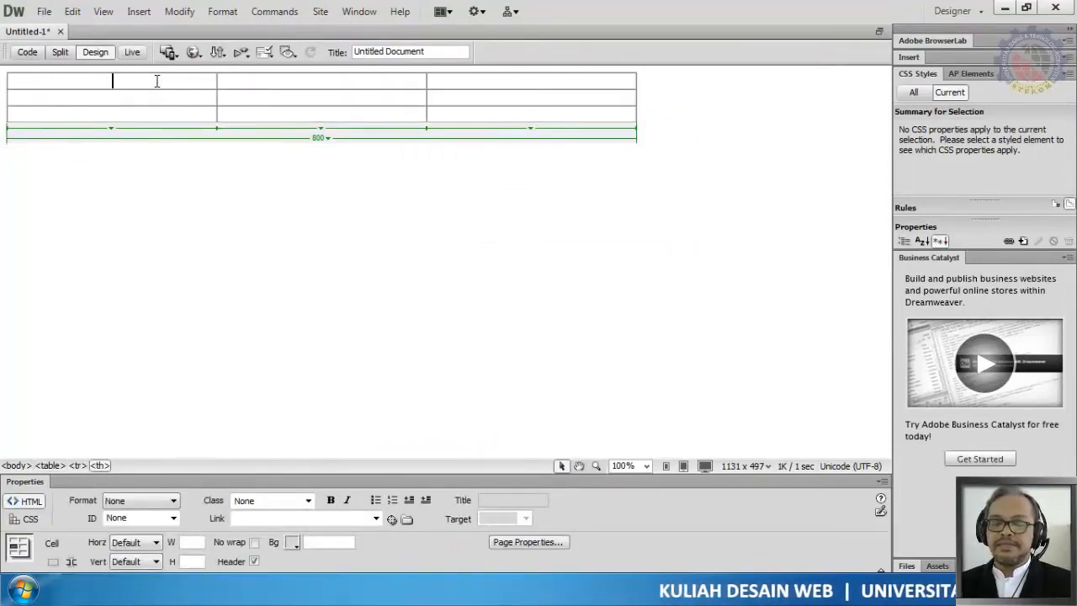
pyautogui.write('fgfgfdgd')
pyautogui.click(156, 94)
pyautogui.write('dg')
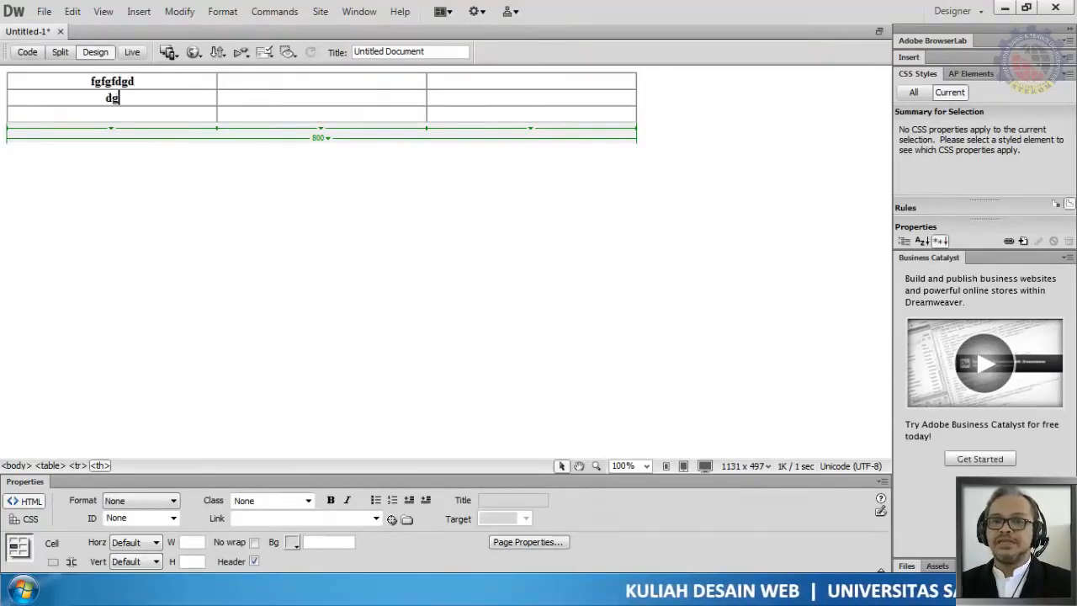
pyautogui.write('dgdgfgdfgf ')
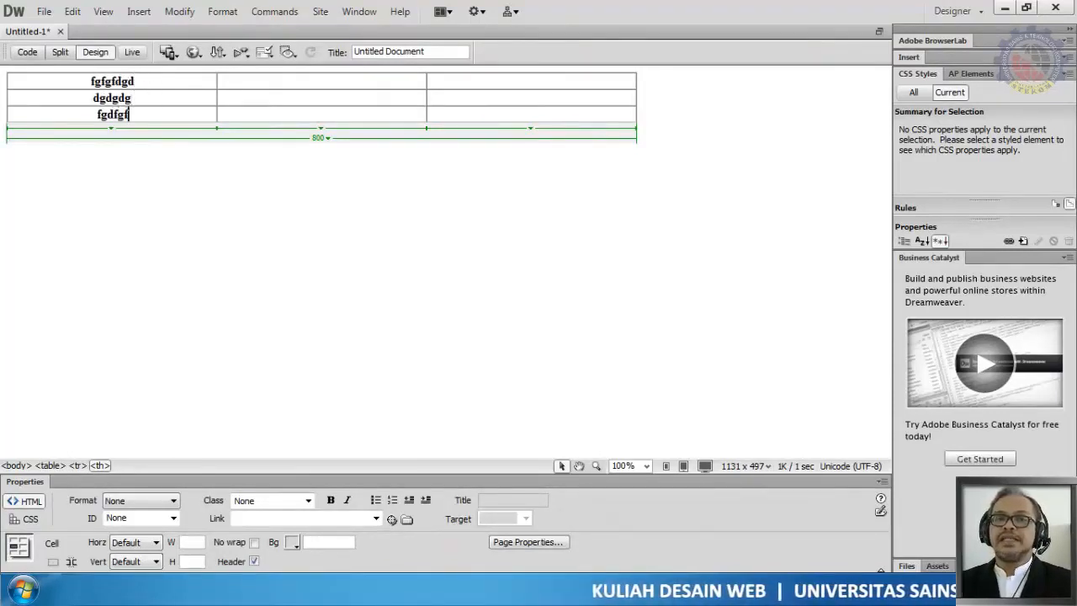
pyautogui.write('dfgfdgdf')
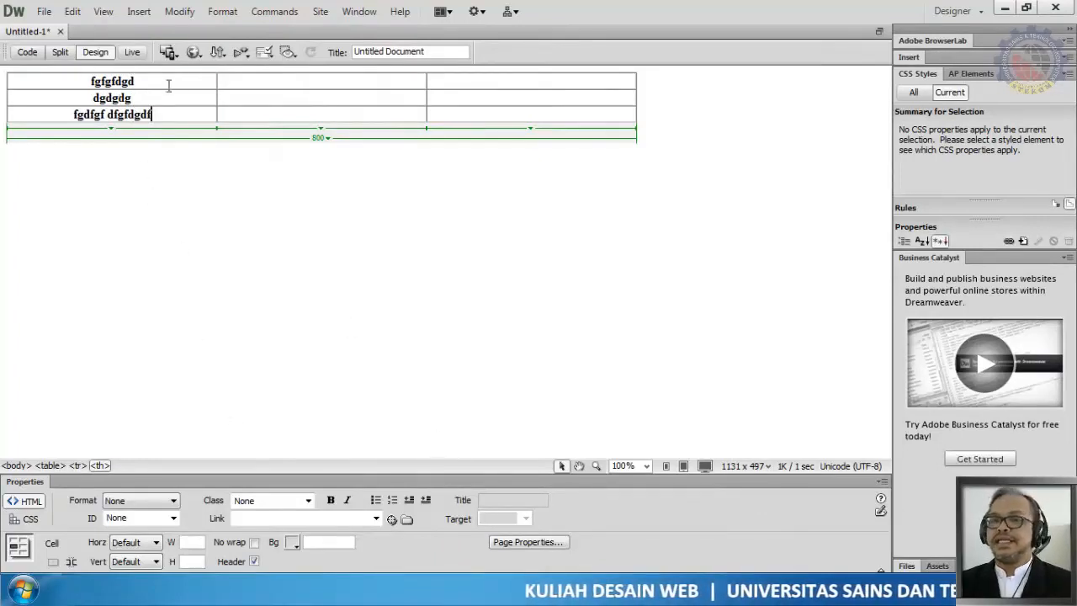
# Step: Type fgdgdgdgdfg f gdfg and gdfgfdgfdgdfgdfgd into the second and third cells of the first row
pyautogui.click(282, 87)
pyautogui.write('fg')
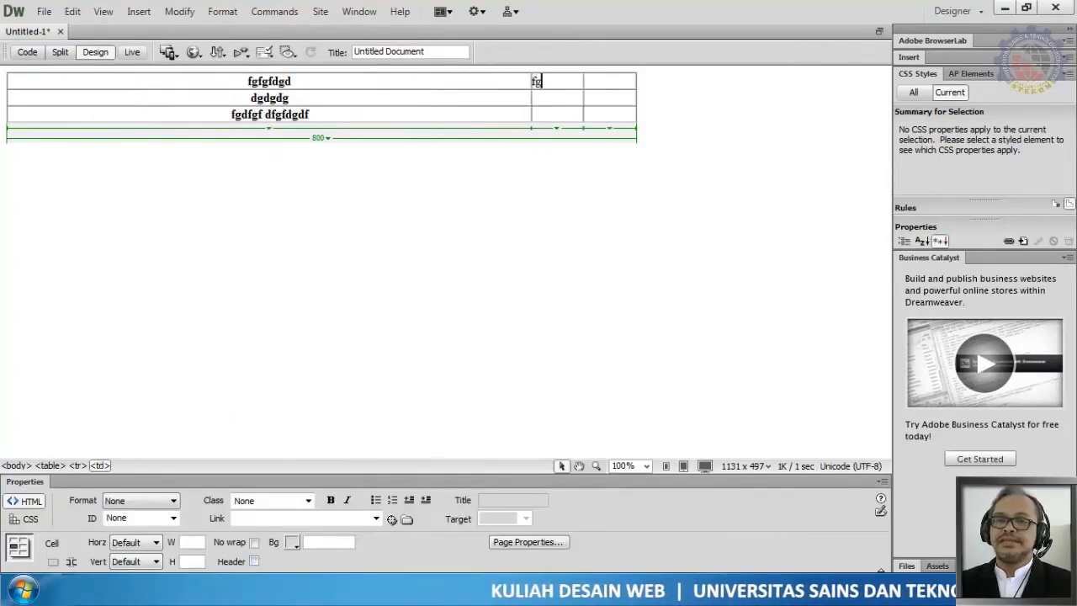
pyautogui.write('dgdgdfg f gdfg')
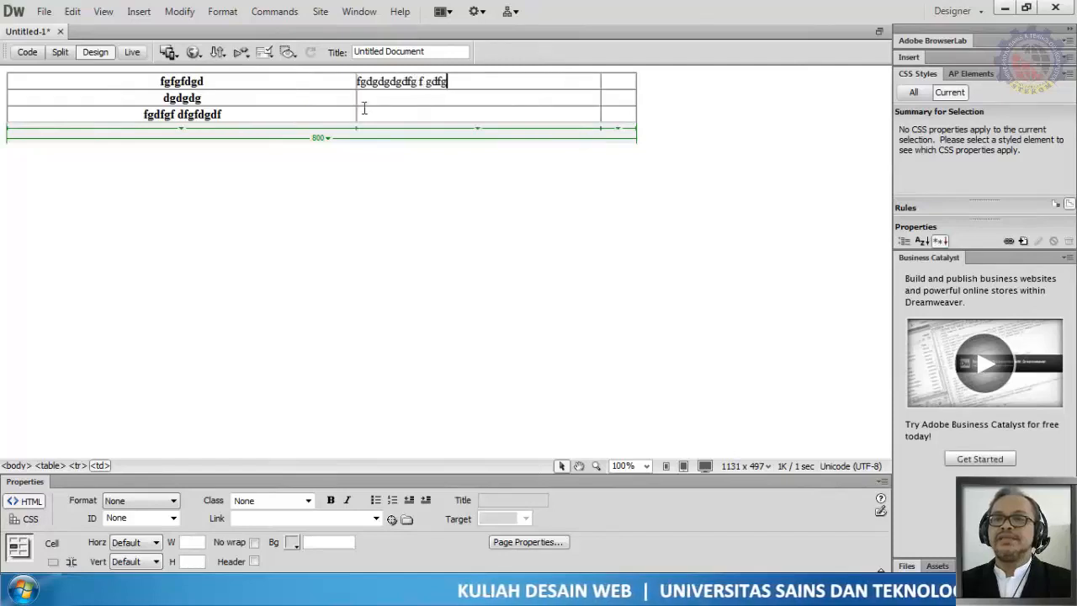
pyautogui.write('gdfgfdgfdgdfgdfgd')
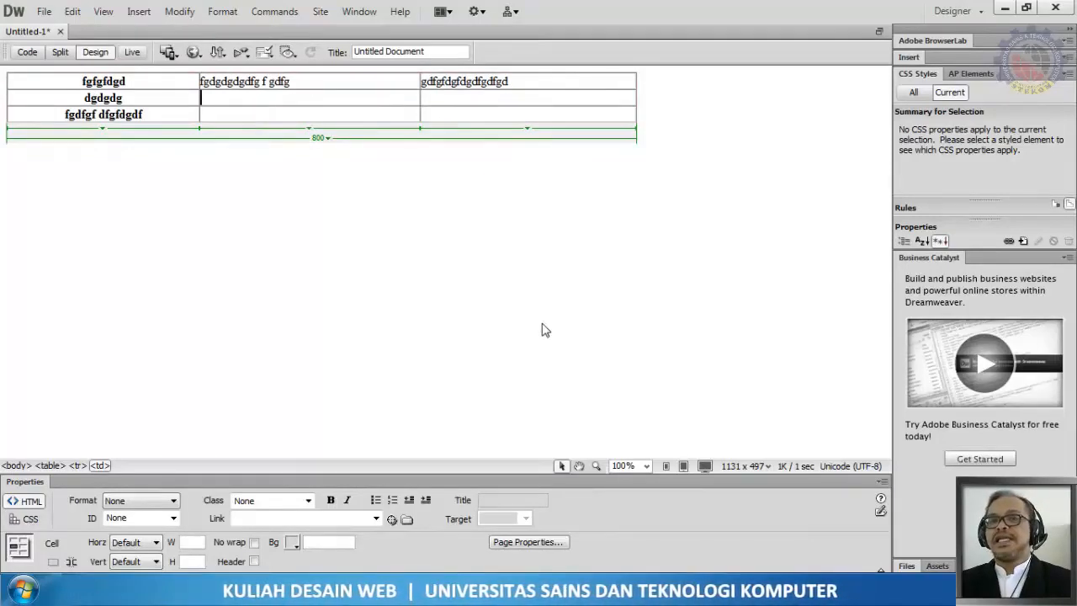
# Step: Switch to Code view to examine the generated table markup, then return to Design view
pyautogui.click(27, 54)
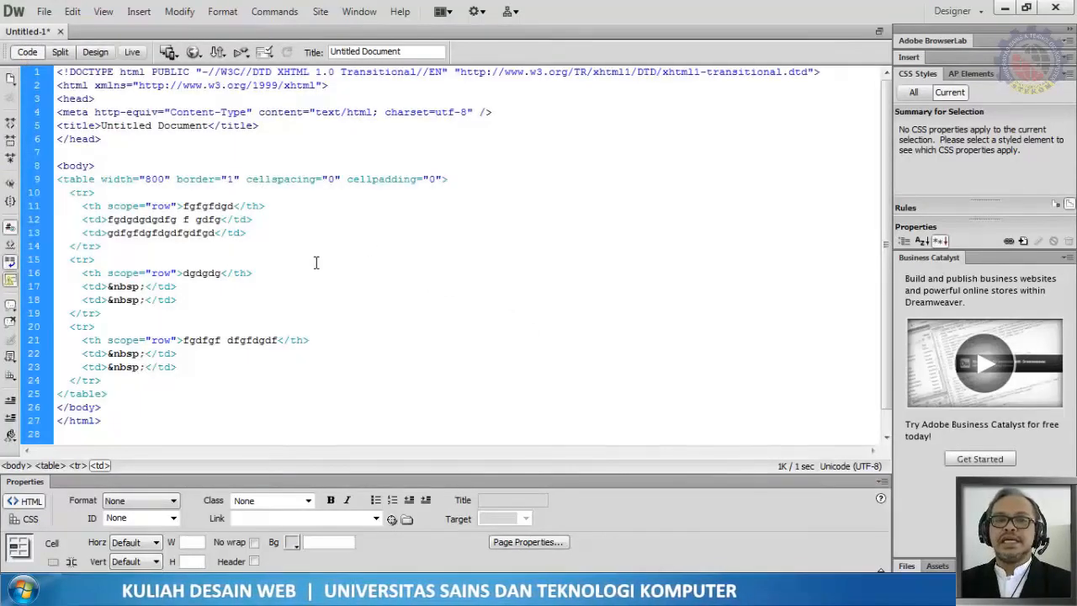
pyautogui.click(107, 286)
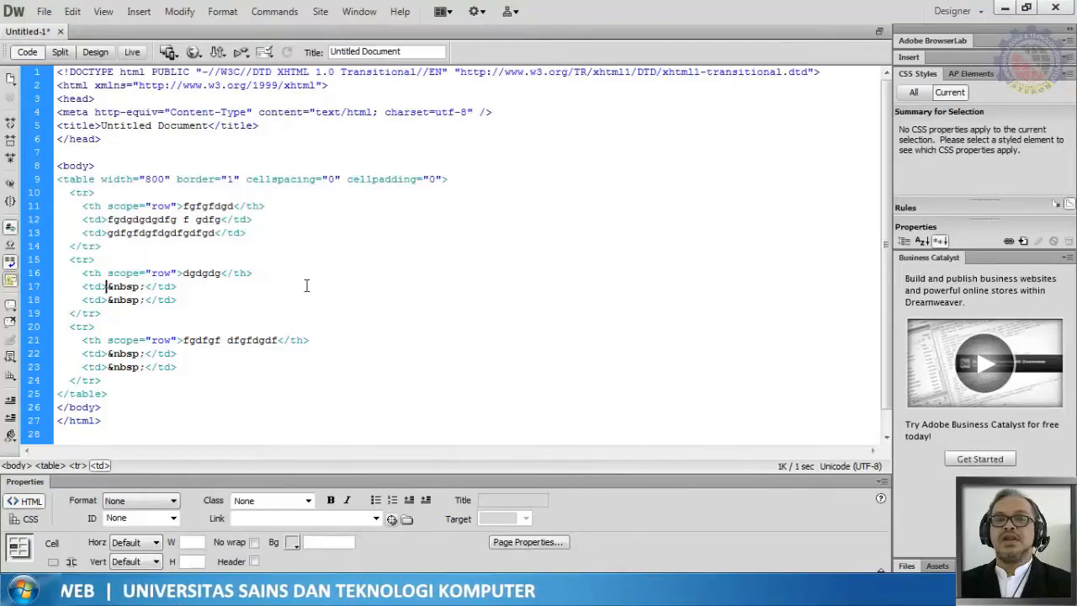
pyautogui.click(95, 52)
pyautogui.click(132, 177)
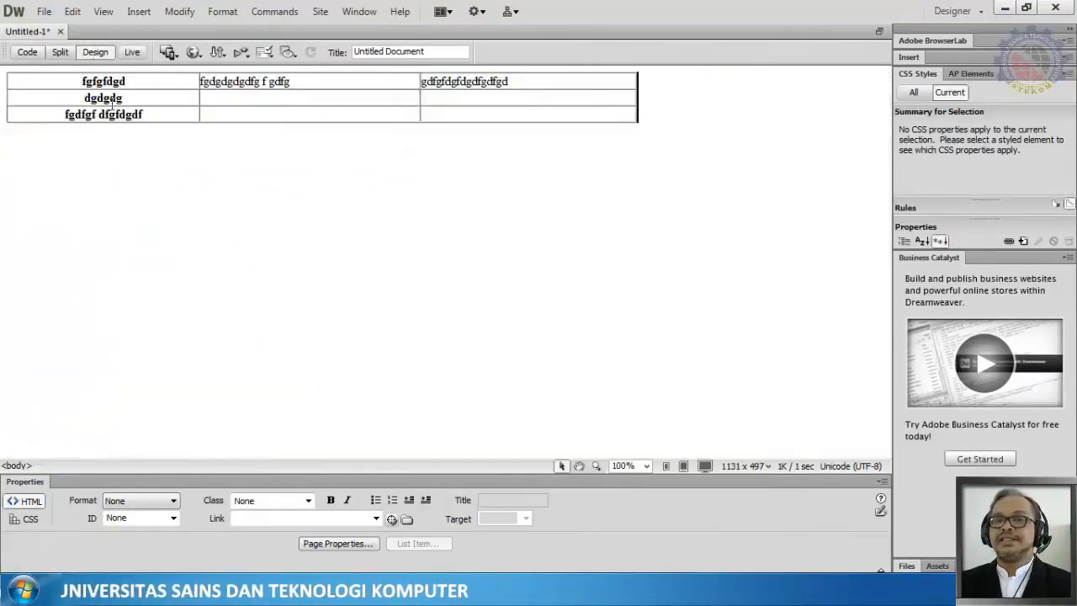
# Step: Select the table's first row and its header cell to inspect the row and cell properties
pyautogui.moveTo(33, 81); pyautogui.dragTo(597, 81)
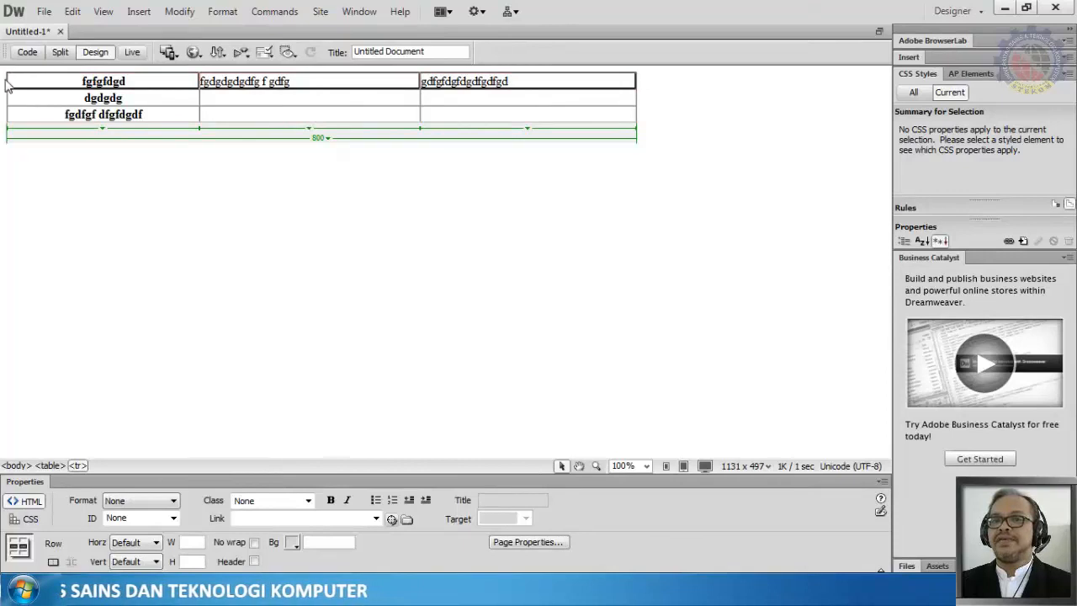
pyautogui.click(48, 85)
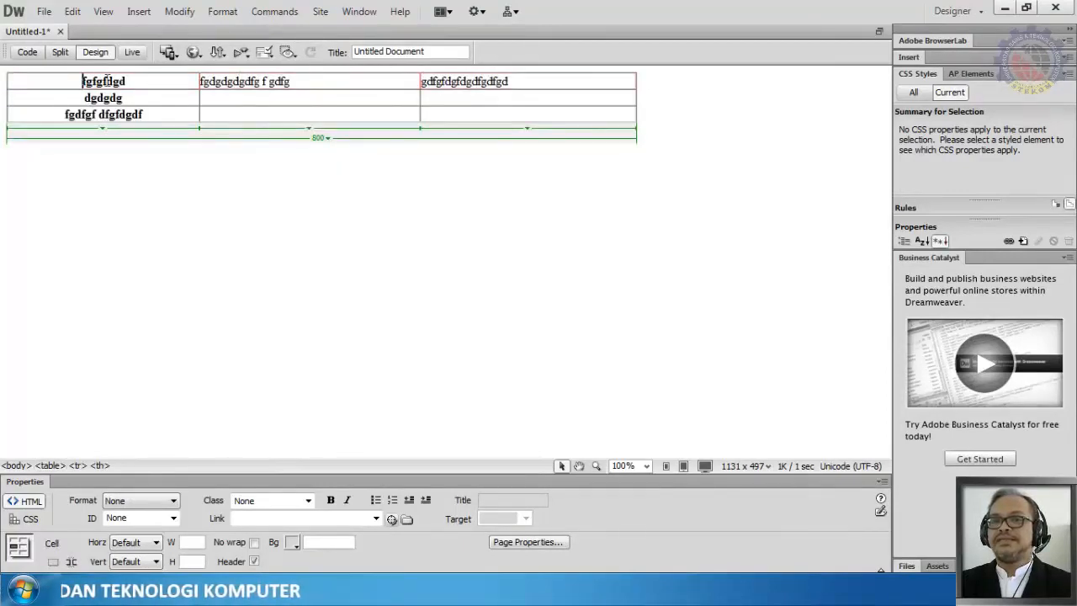
pyautogui.moveTo(108, 81); pyautogui.dragTo(547, 90)
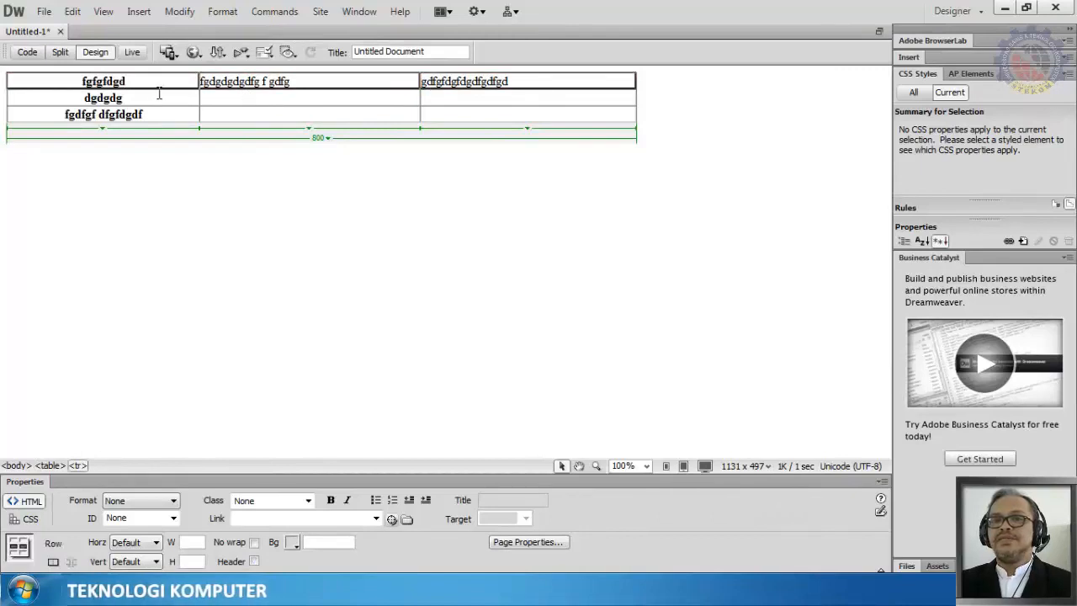
pyautogui.click(128, 81)
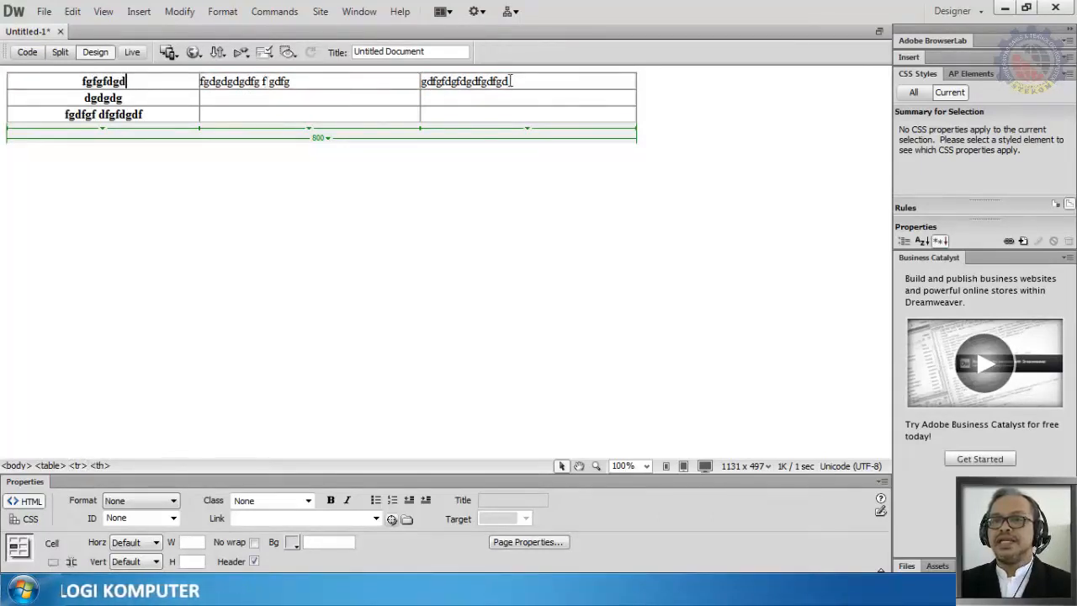
# Step: Type sample markup lines below the table: <tr>, <td>...</td>, <td>..</td>, ... and </tr>
pyautogui.click(668, 137)
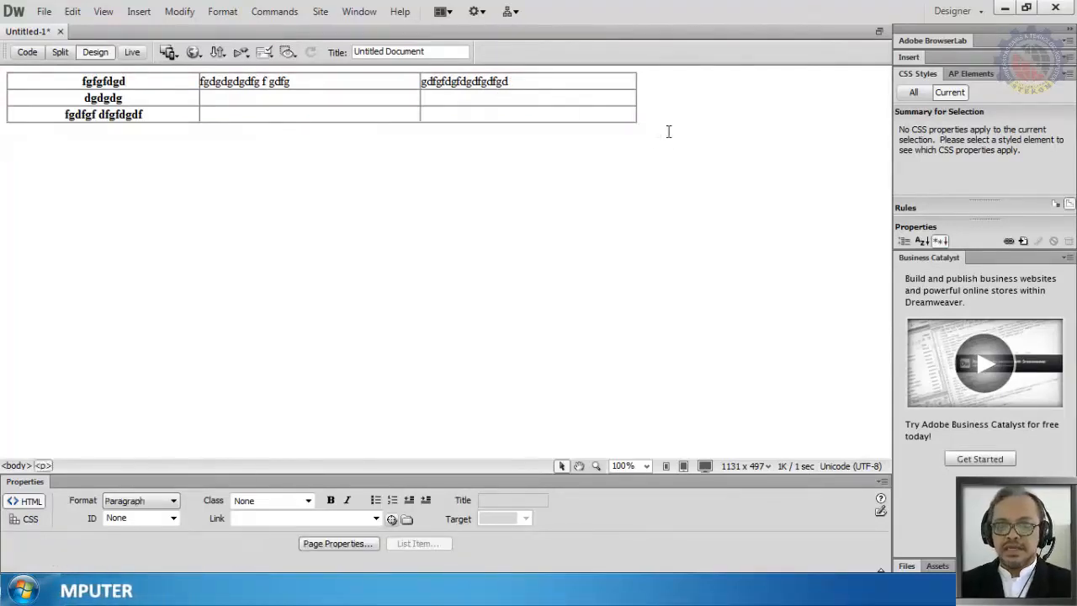
pyautogui.press('Return')
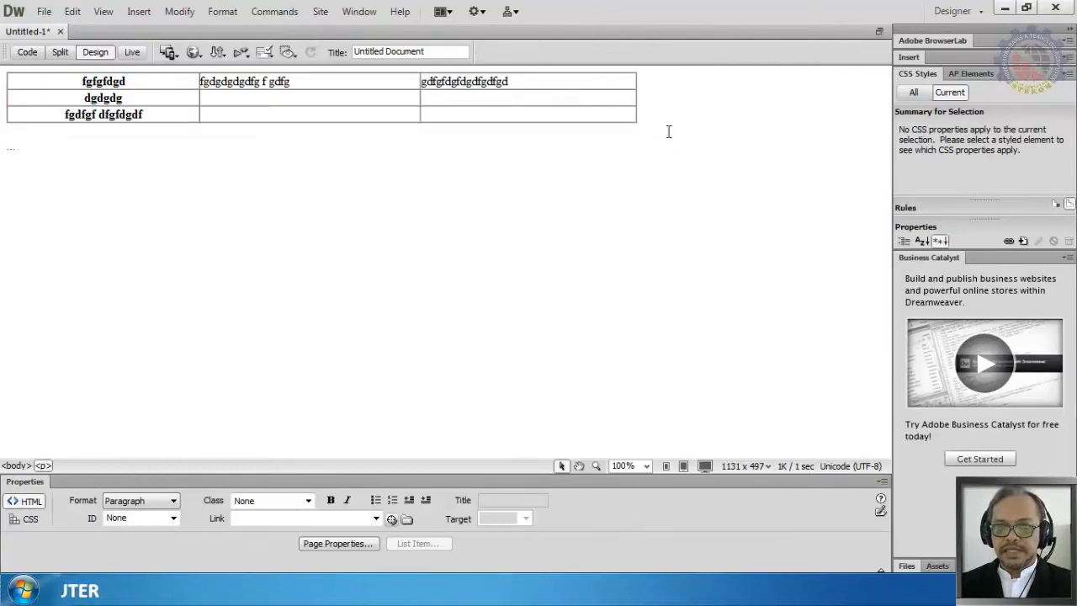
pyautogui.write('<td>')
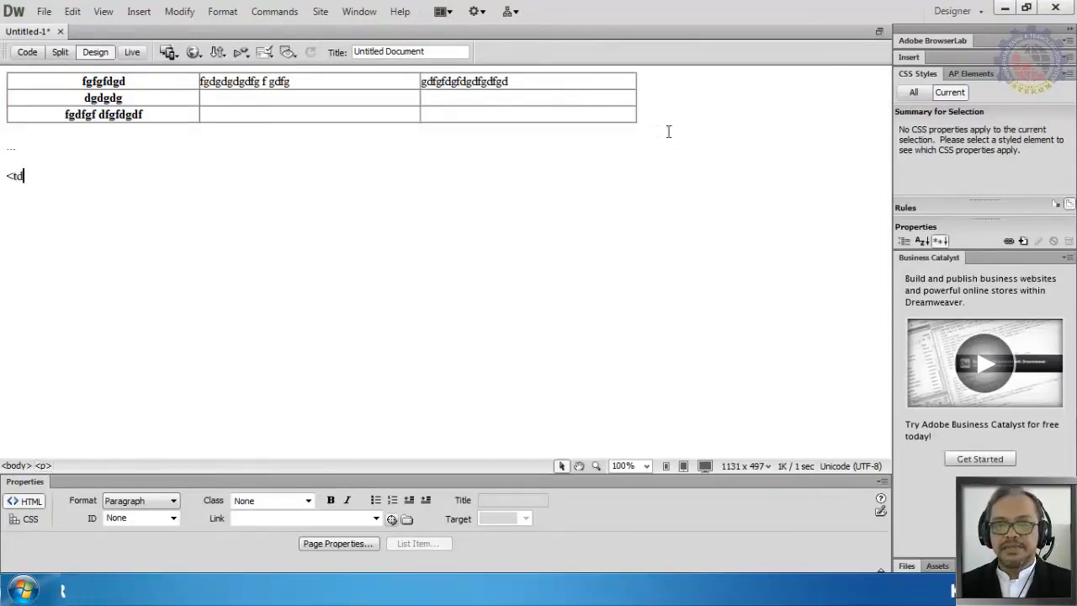
pyautogui.press('BackSpace')
pyautogui.press('BackSpace')
pyautogui.press('BackSpace')
pyautogui.write('tr')
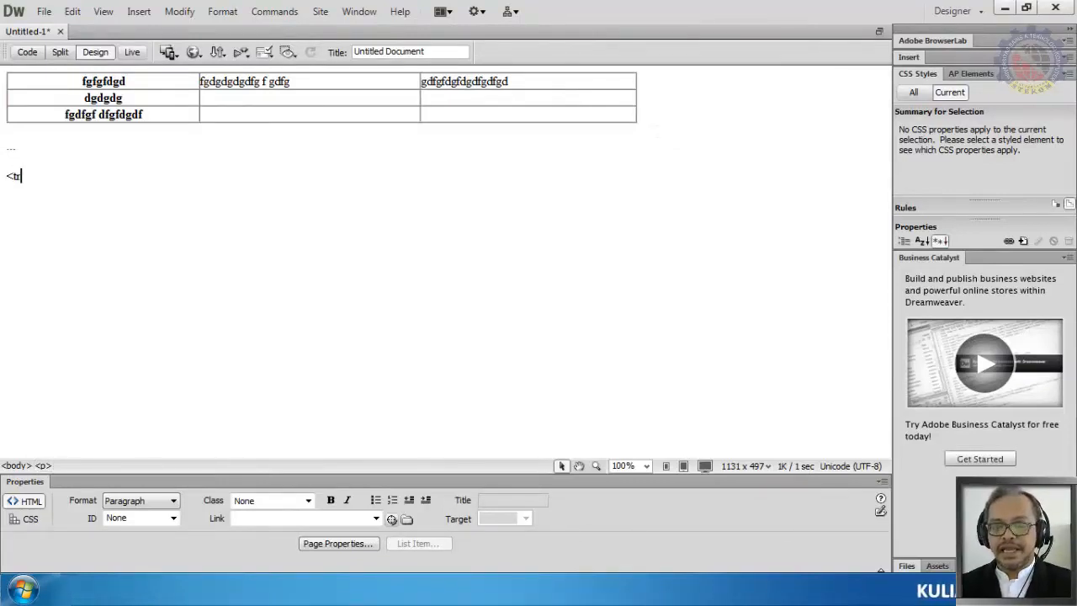
pyautogui.write('>')
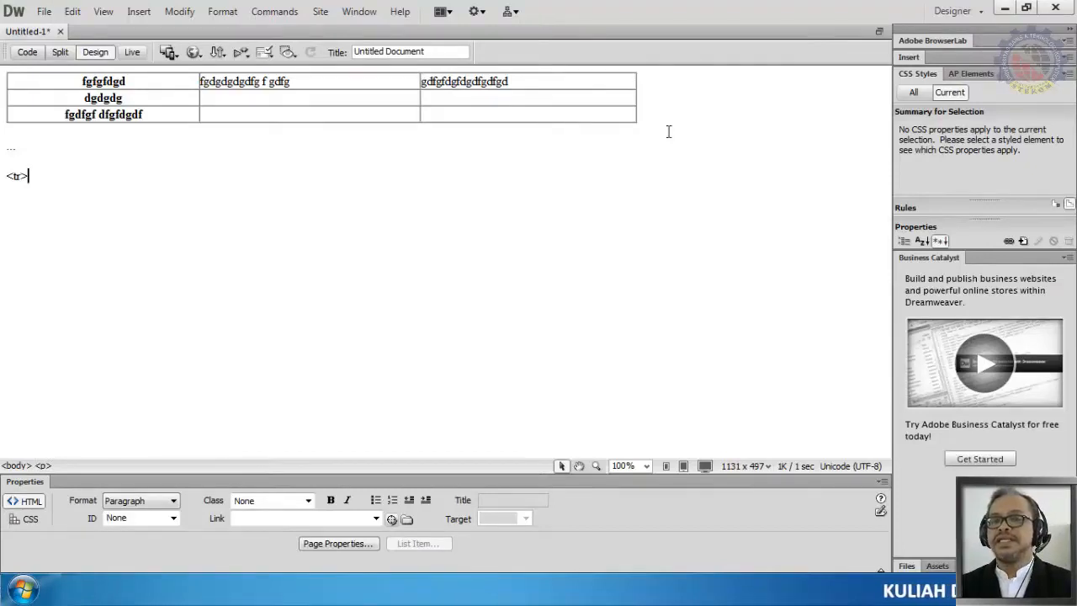
pyautogui.press('Return')
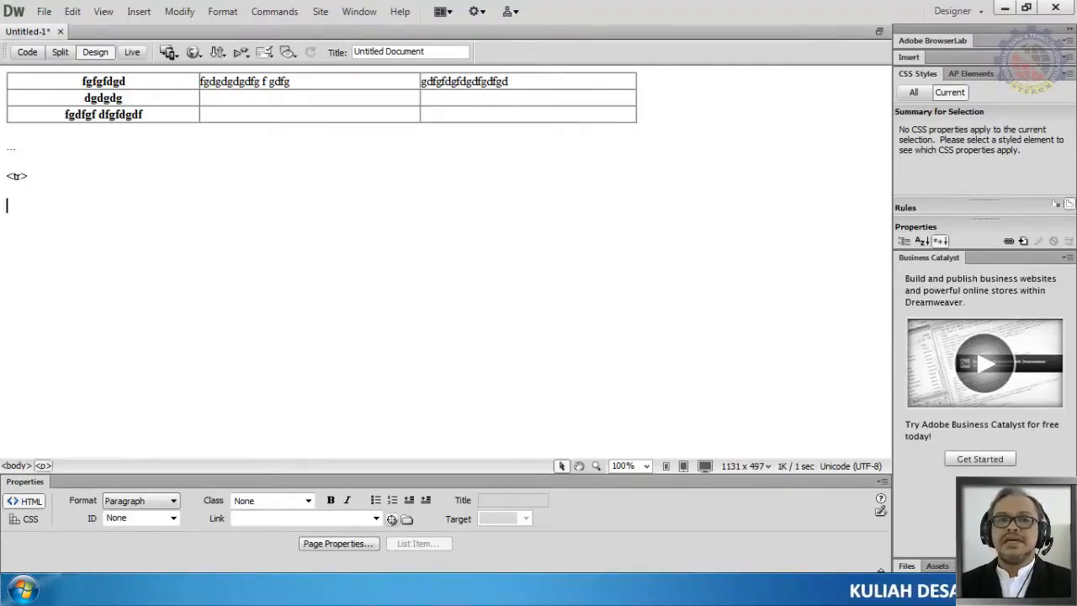
pyautogui.write('<')
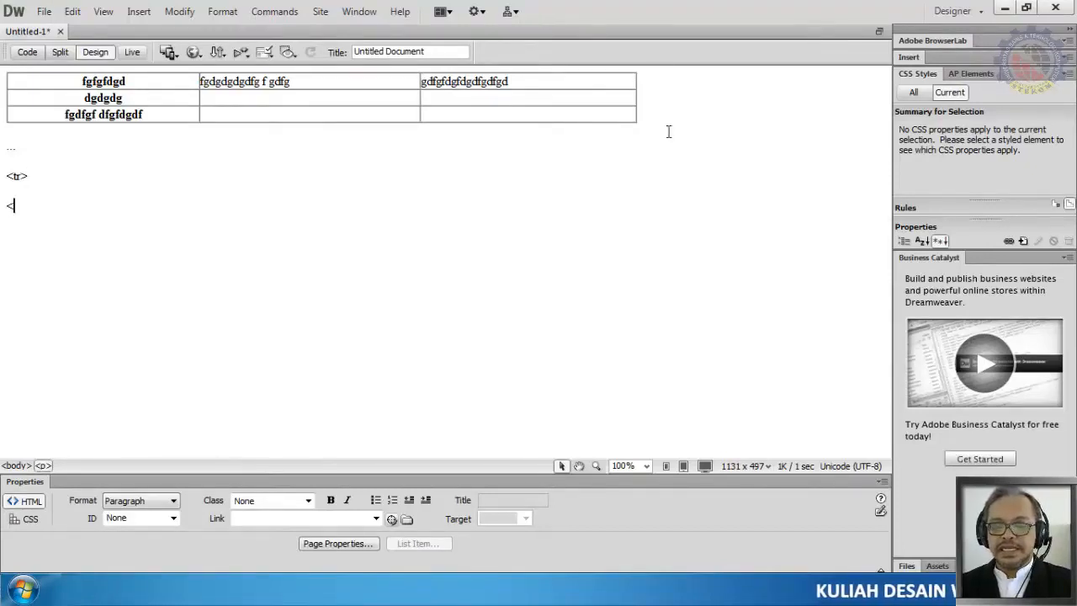
pyautogui.write('td>')
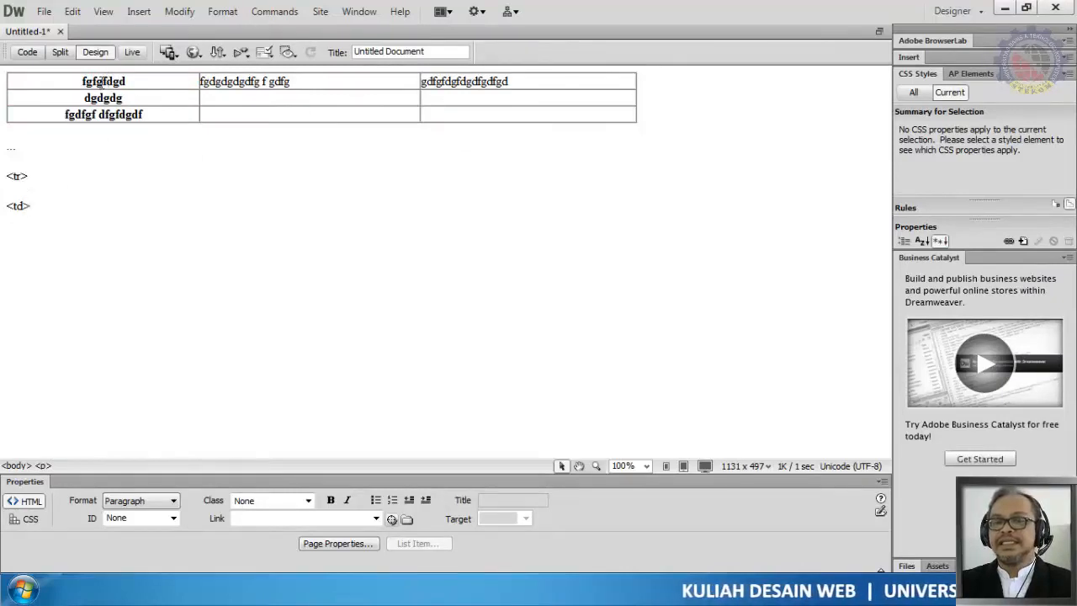
pyautogui.write('...')
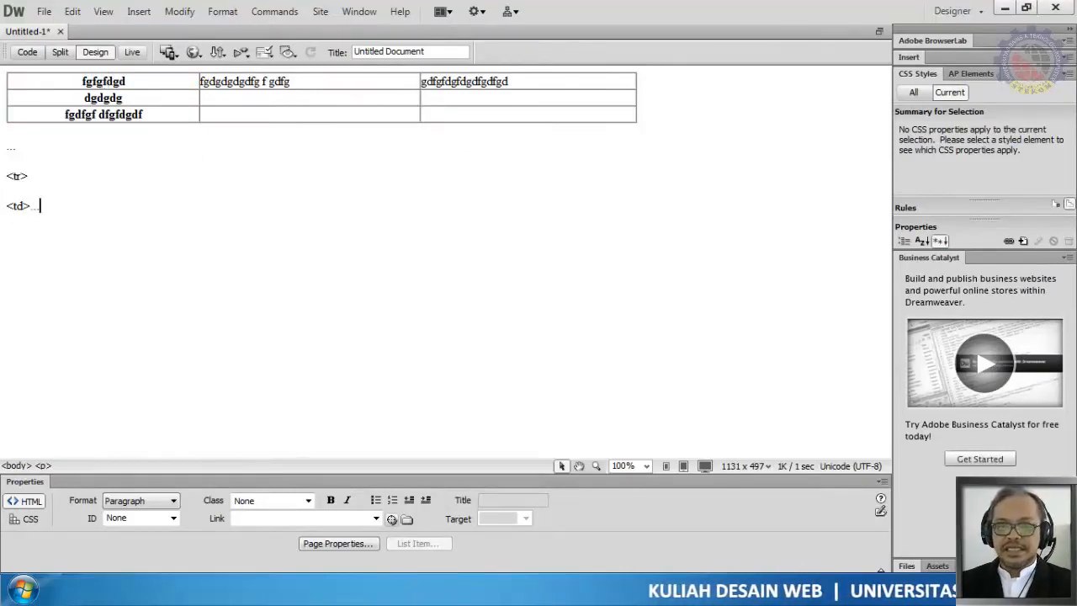
pyautogui.write('</td>')
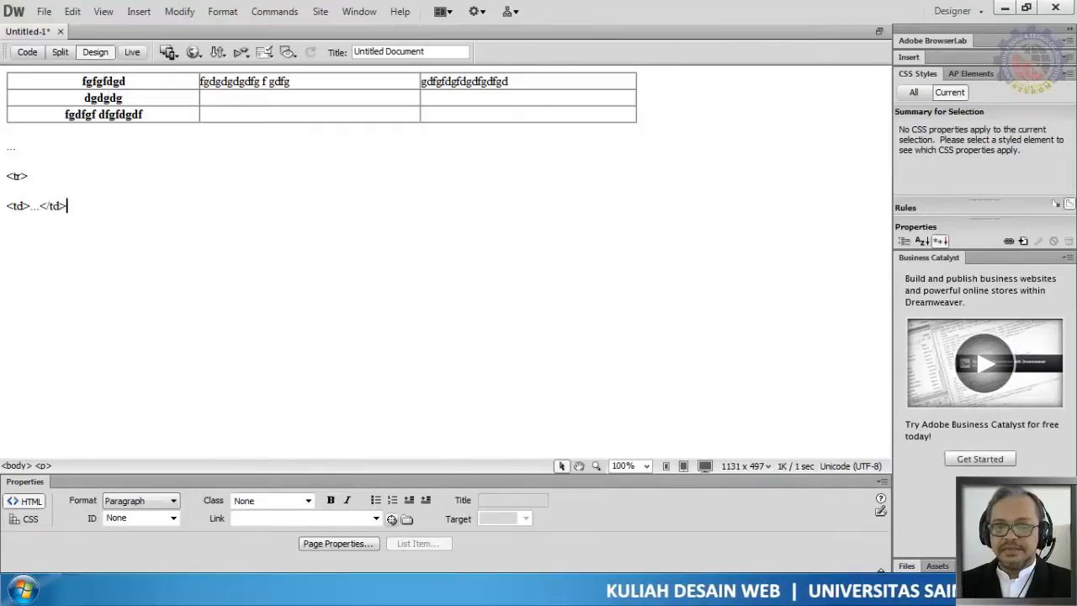
pyautogui.press('Return')
pyautogui.write('<')
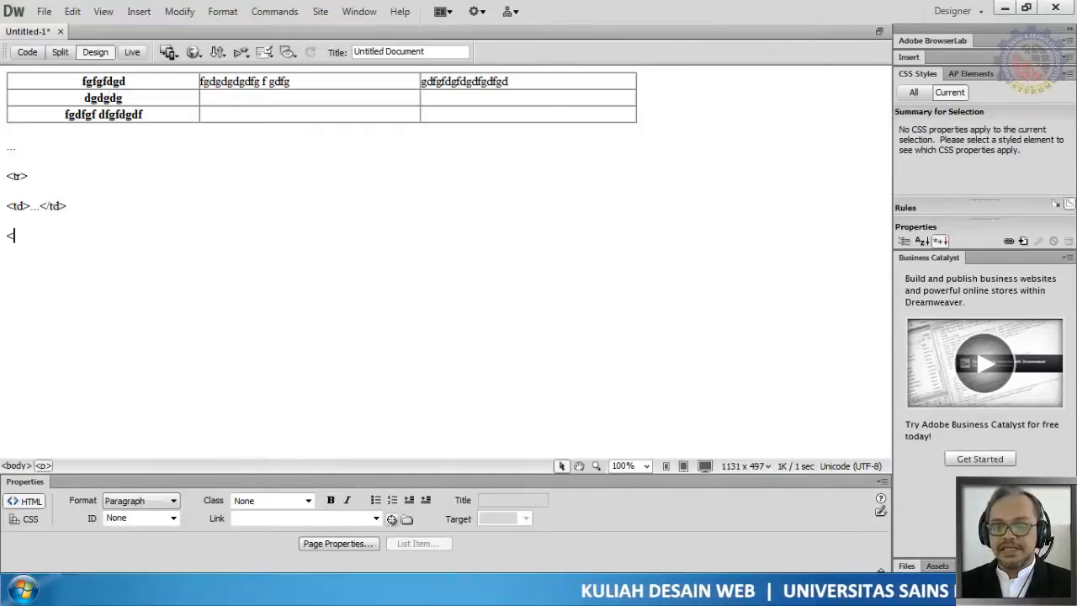
pyautogui.write('td>')
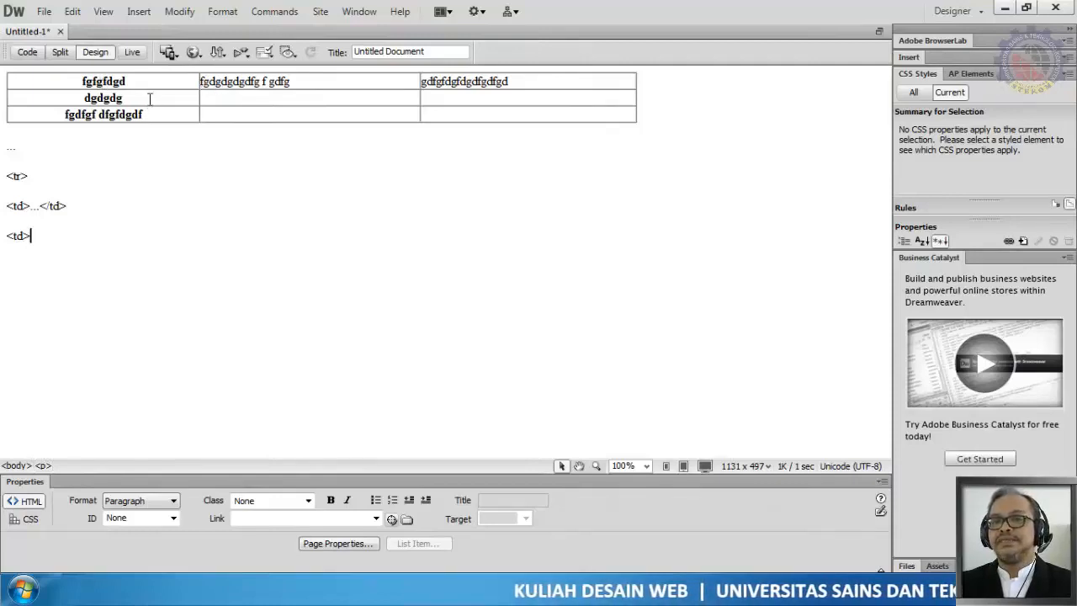
pyautogui.moveTo(70, 79); pyautogui.dragTo(320, 82)
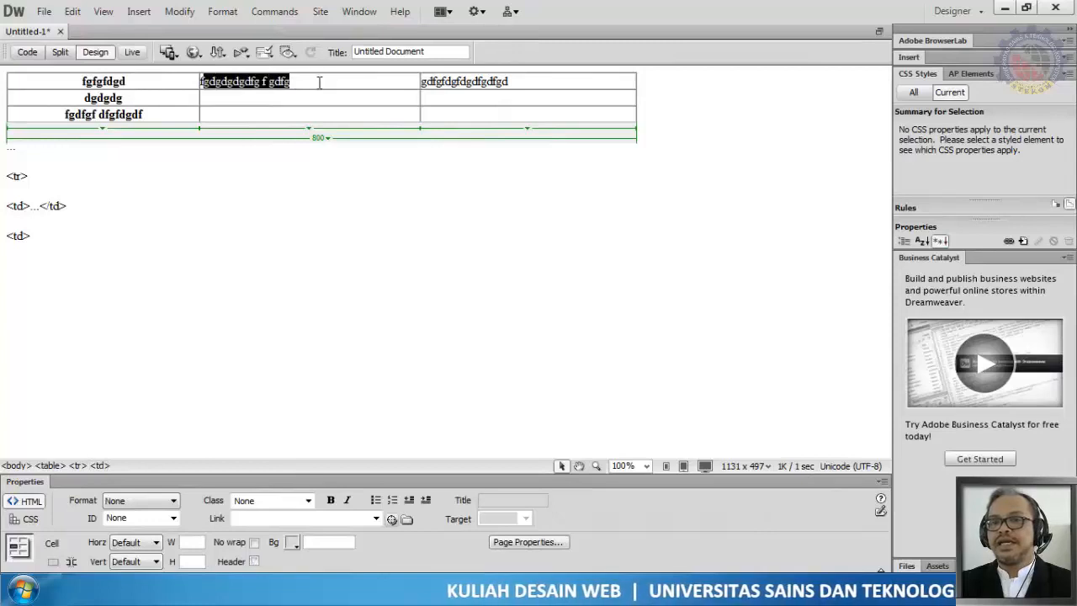
pyautogui.click(45, 228)
pyautogui.write('...<')
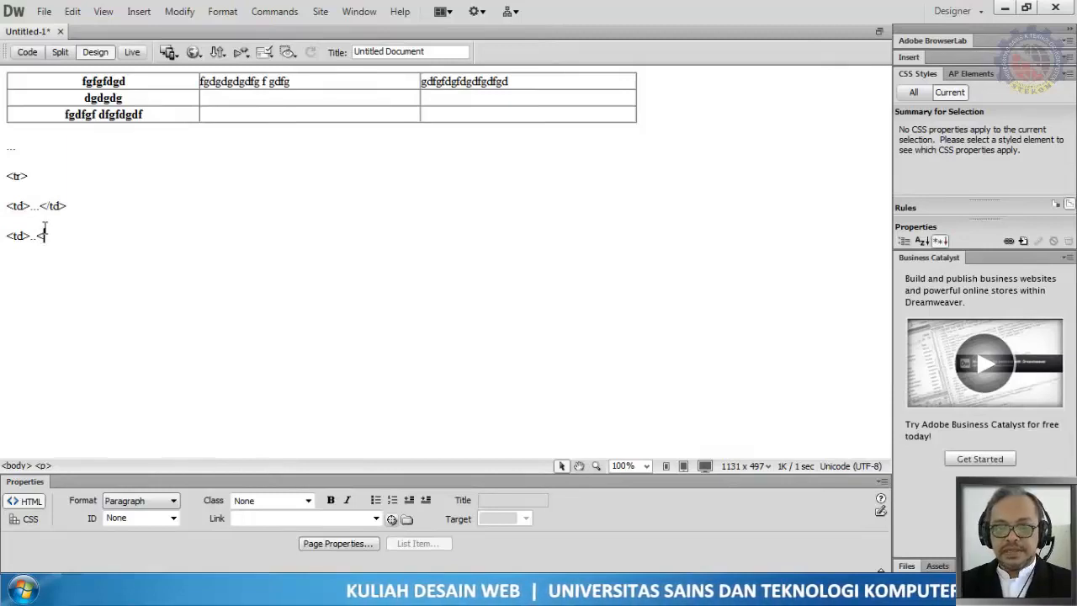
pyautogui.write('/td>')
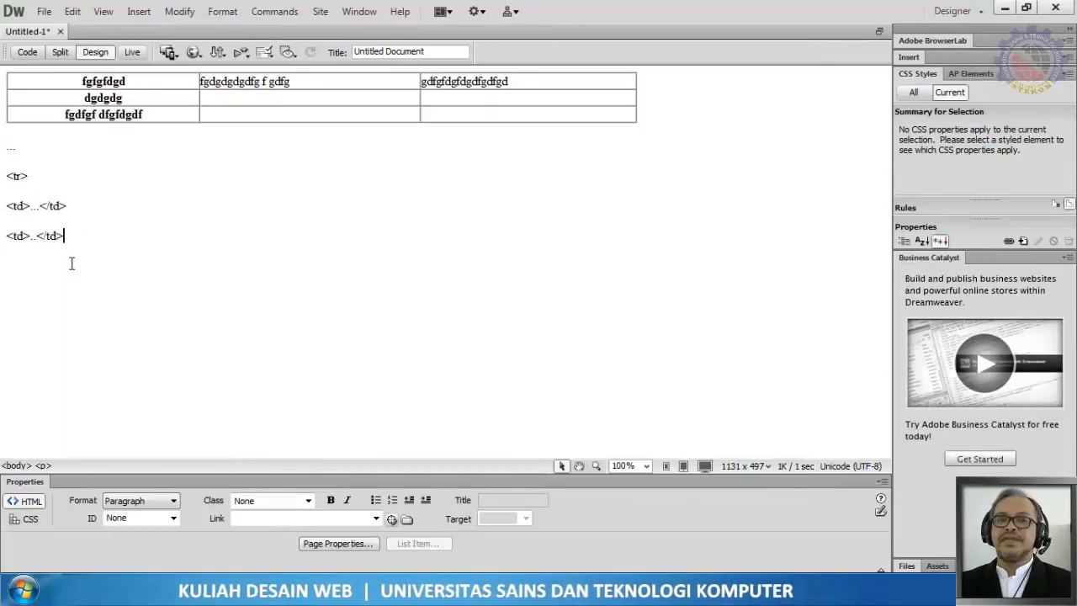
pyautogui.press('Return')
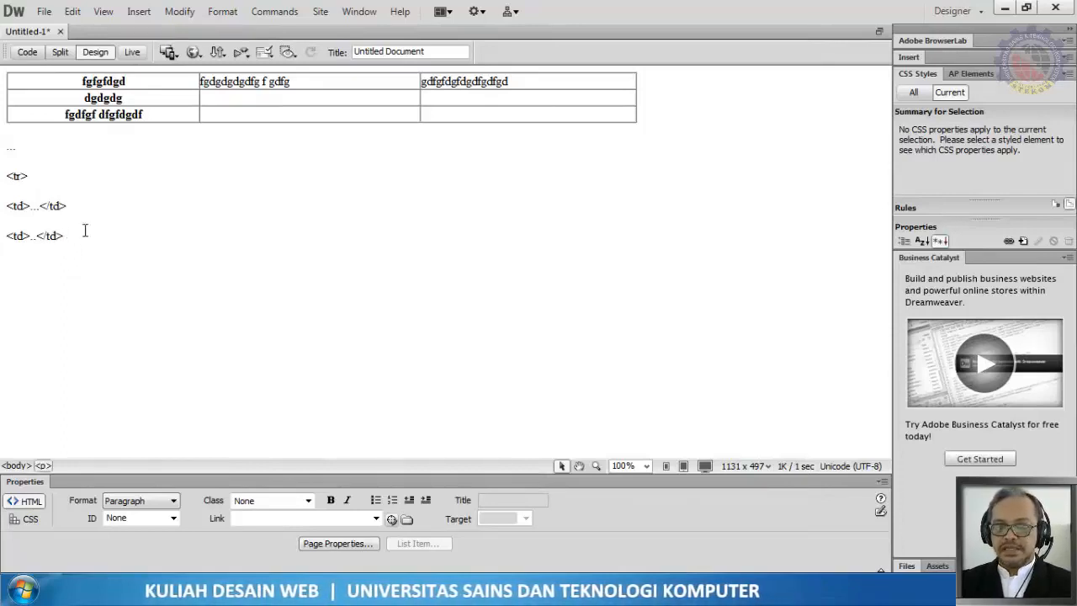
pyautogui.write('...')
pyautogui.press('Return')
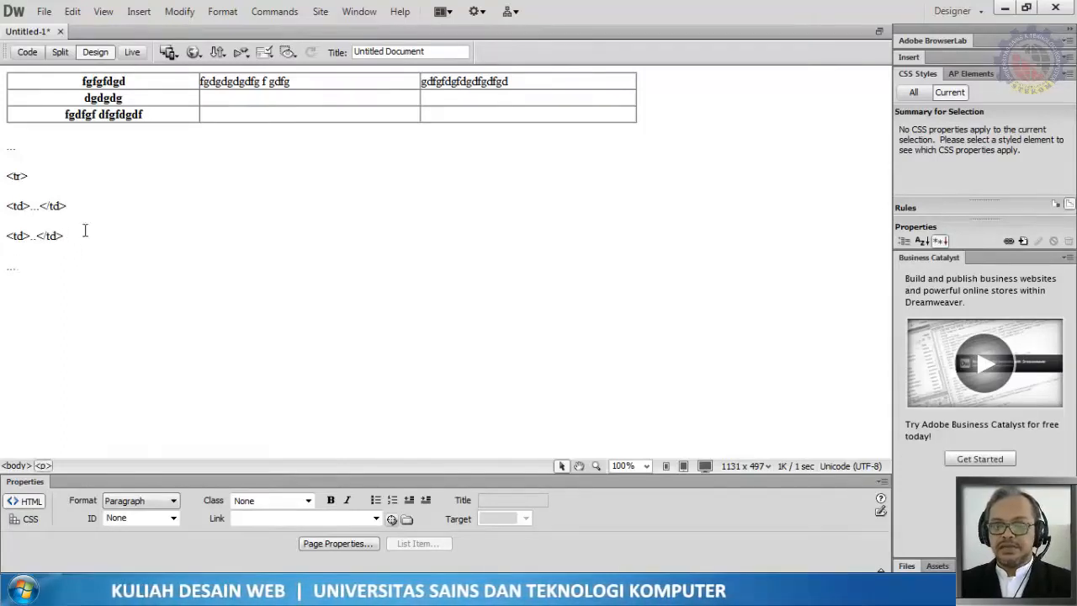
pyautogui.write('</tr>')
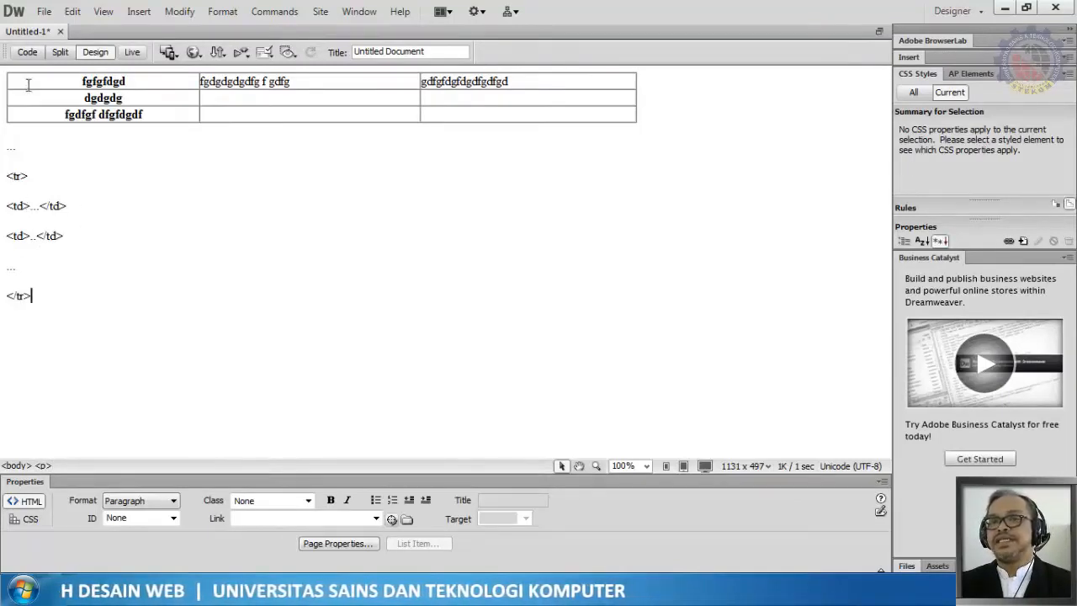
# Step: Select the first table row and then the header column to compare their properties
pyautogui.moveTo(26, 82); pyautogui.dragTo(463, 84)
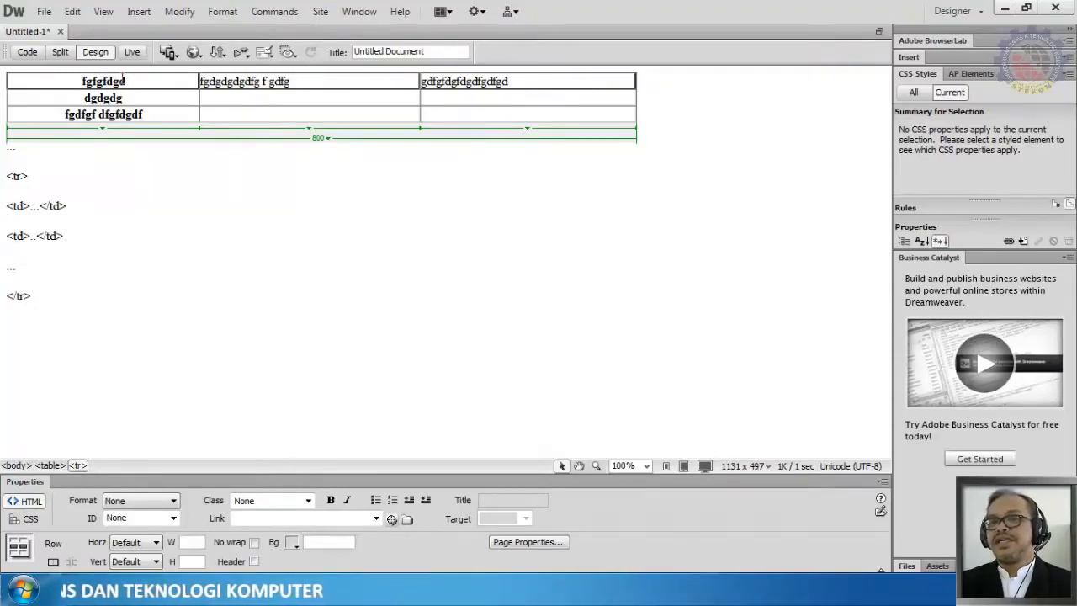
pyautogui.click(119, 69)
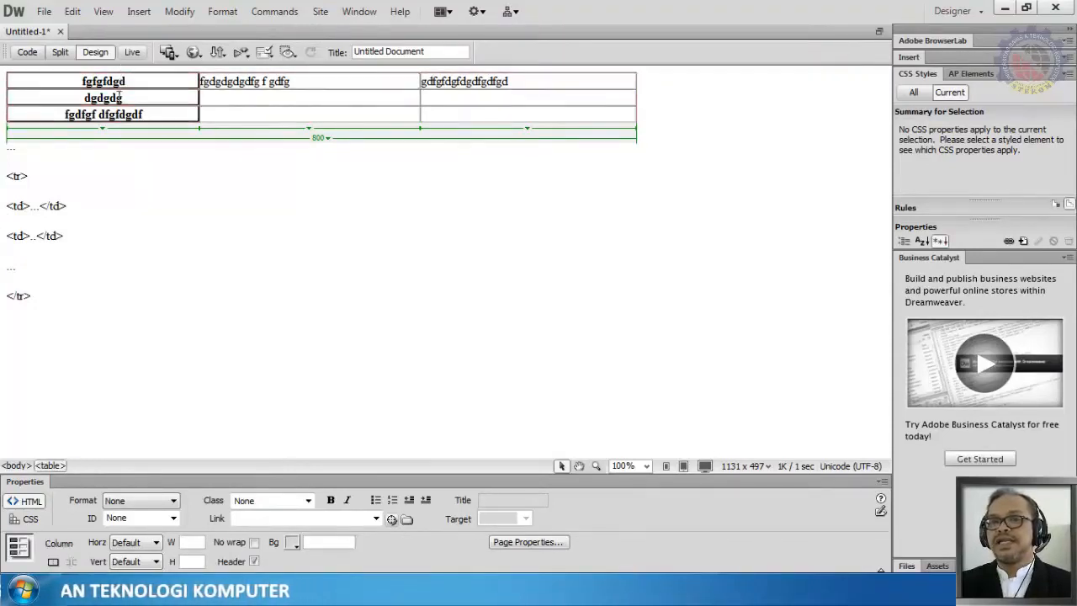
pyautogui.click(127, 81)
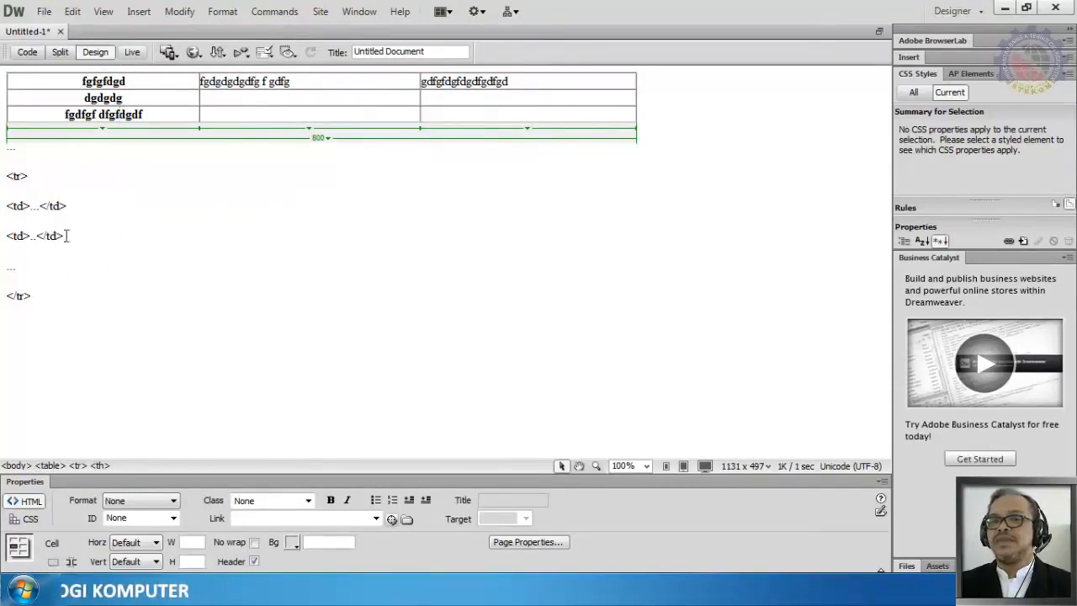
# Step: Select and delete all the typed sample markup lines below the table
pyautogui.doubleClick(16, 177)
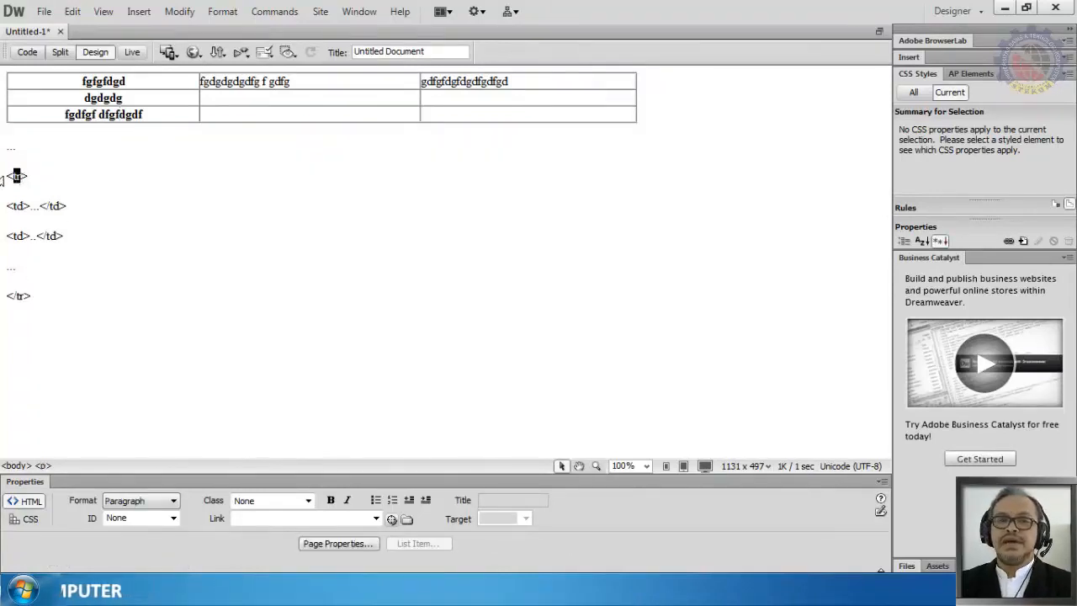
pyautogui.click(3, 180)
pyautogui.doubleClick(7, 157)
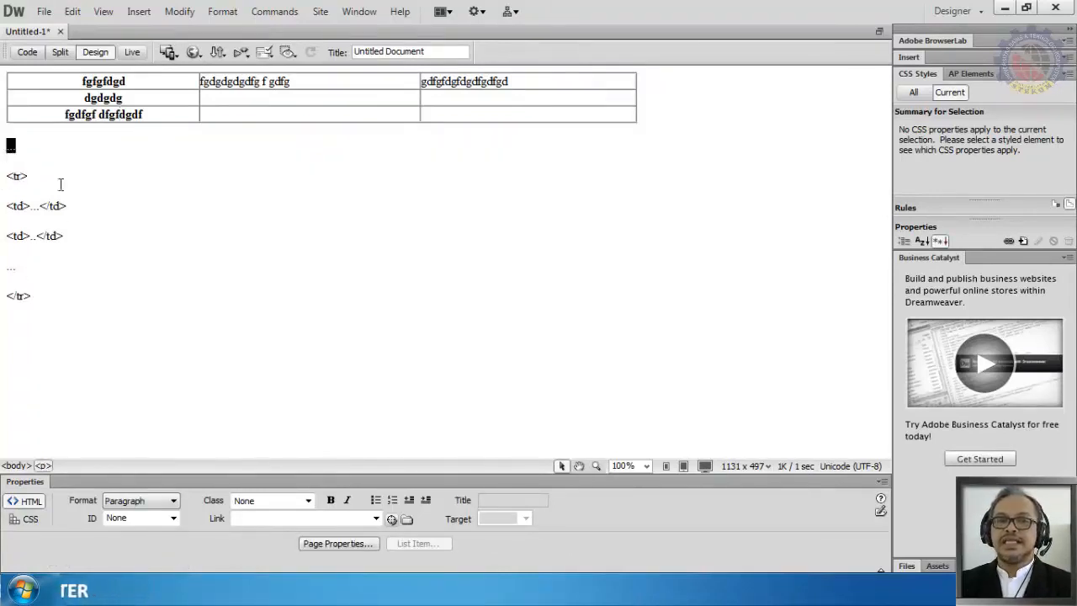
pyautogui.moveTo(12, 148); pyautogui.dragTo(153, 328)
pyautogui.press('Delete')
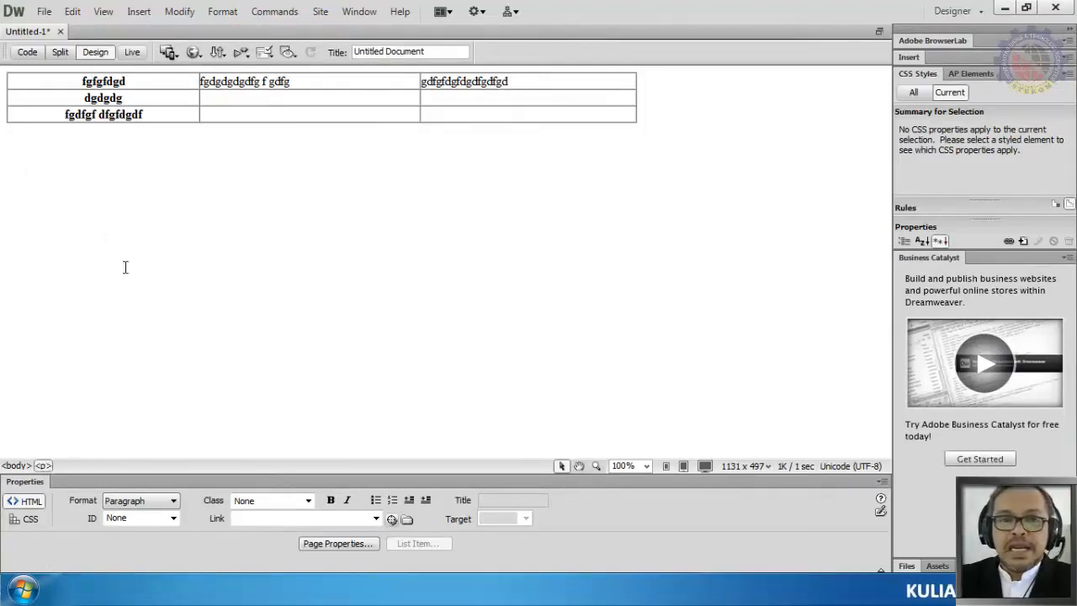
# Step: Switch to Code view and select the td cell lines of the first row to examine them
pyautogui.click(27, 51)
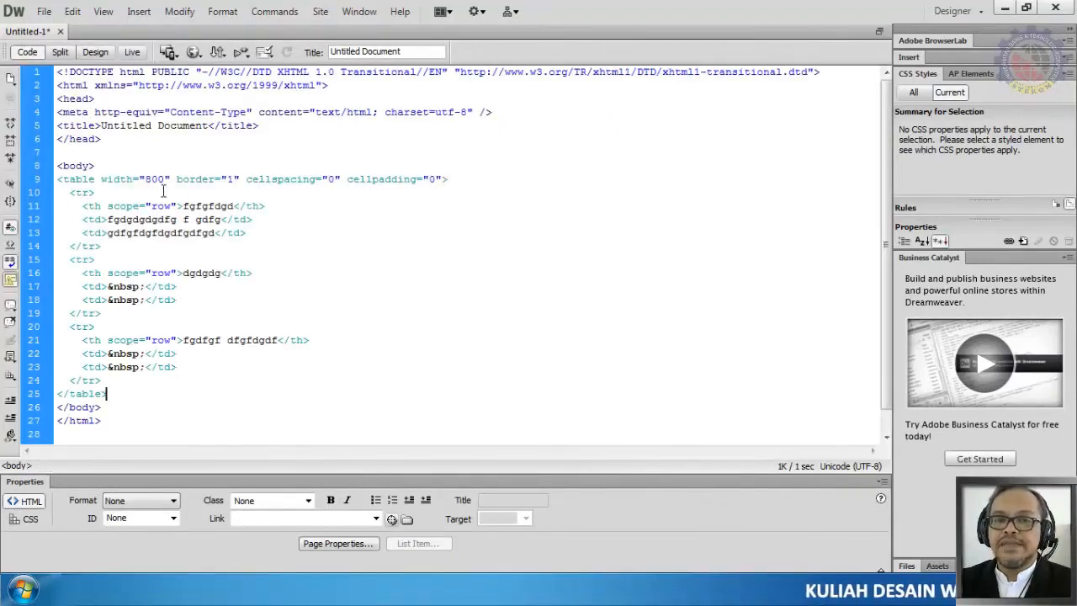
pyautogui.doubleClick(92, 207)
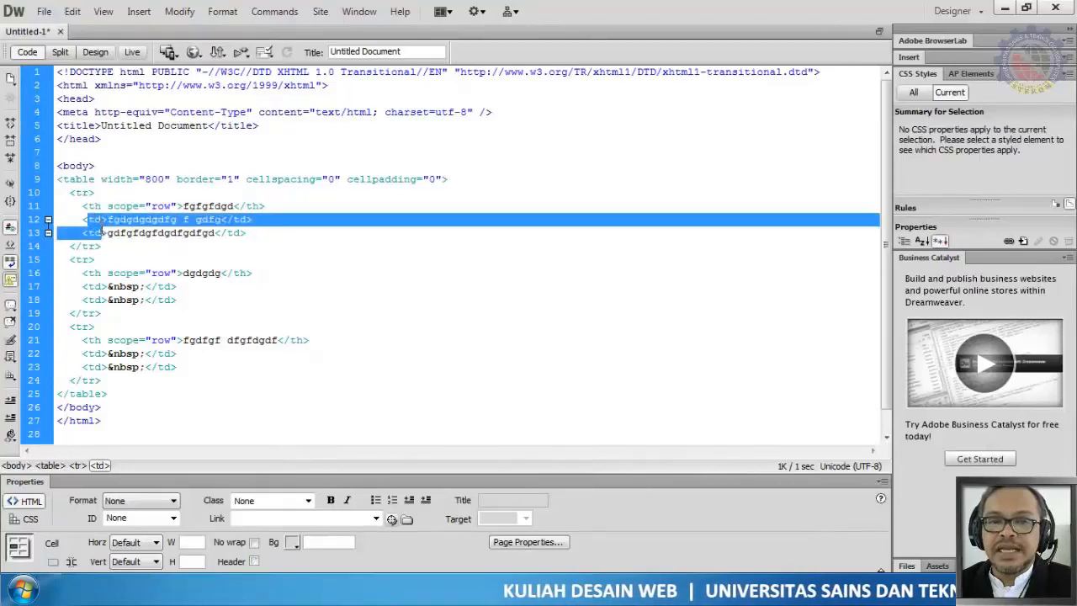
pyautogui.doubleClick(96, 220)
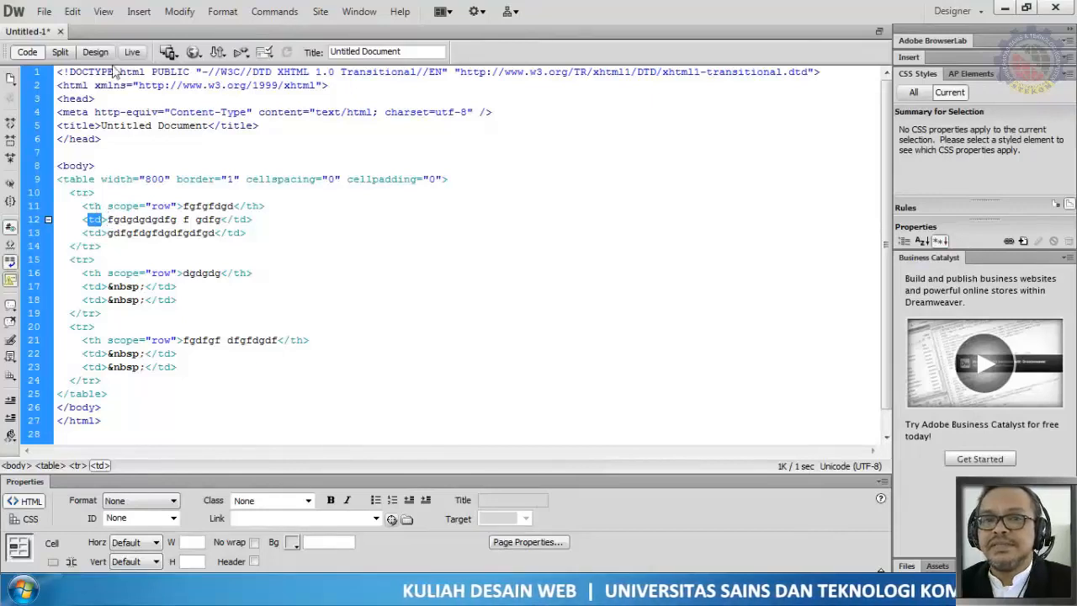
# Step: Open the Insert Table dialog to review its options, cancel it, and inspect the first row's th tag in code
pyautogui.click(138, 12)
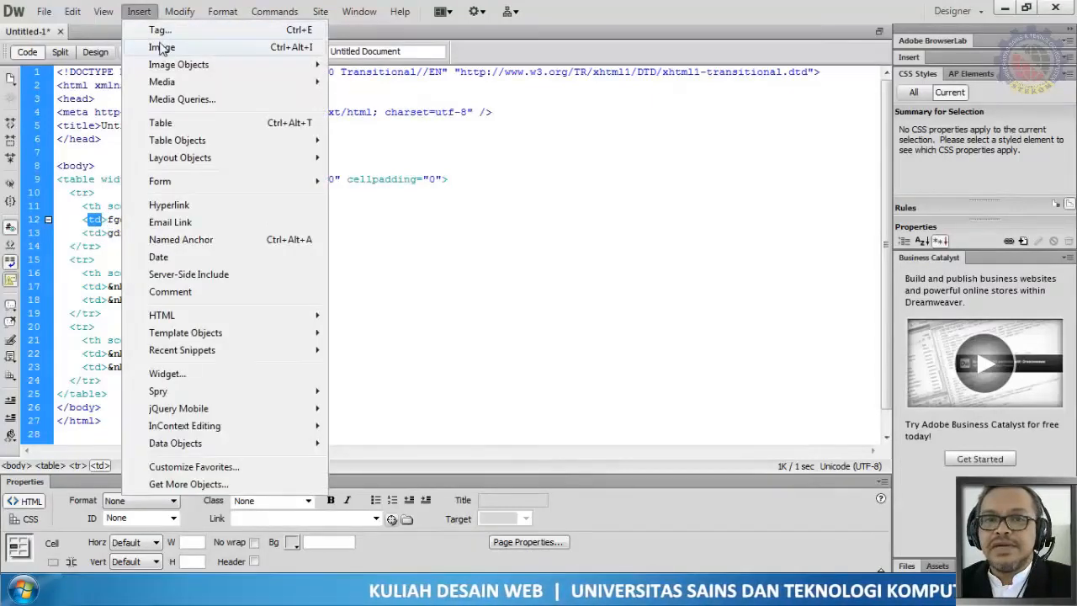
pyautogui.click(168, 124)
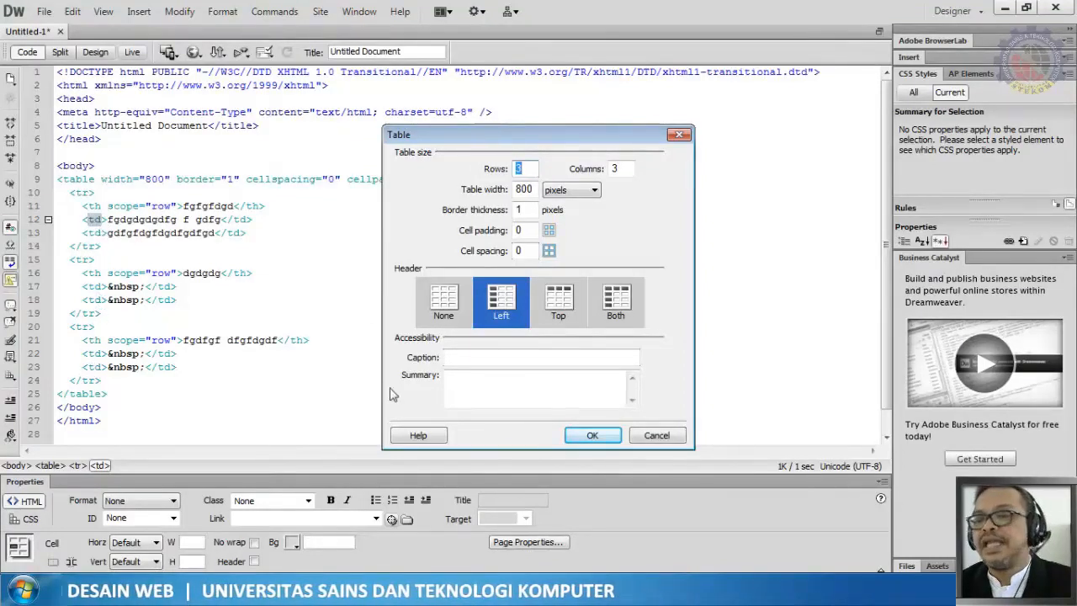
pyautogui.click(657, 435)
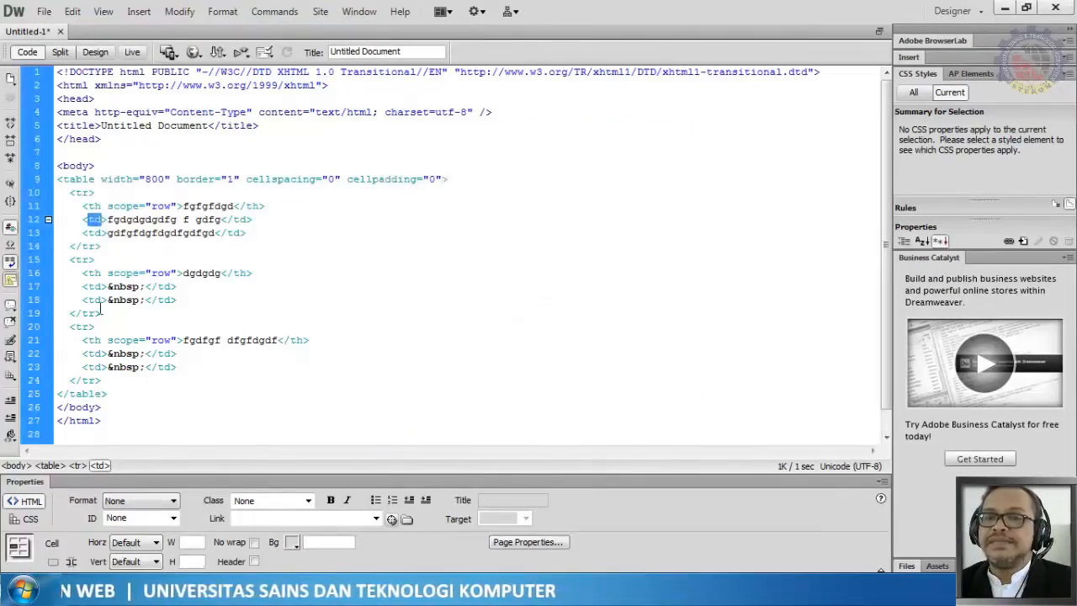
pyautogui.click(102, 206)
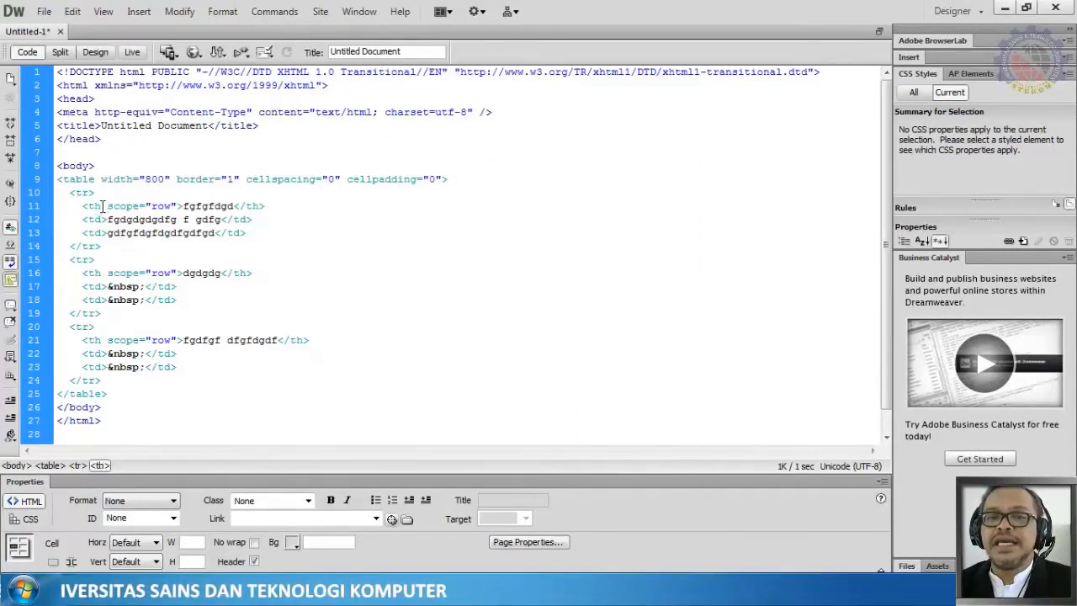
# Step: Remove the scope="row" attribute from the th tags of all three table rows in the code
pyautogui.moveTo(103, 206); pyautogui.dragTo(177, 207)
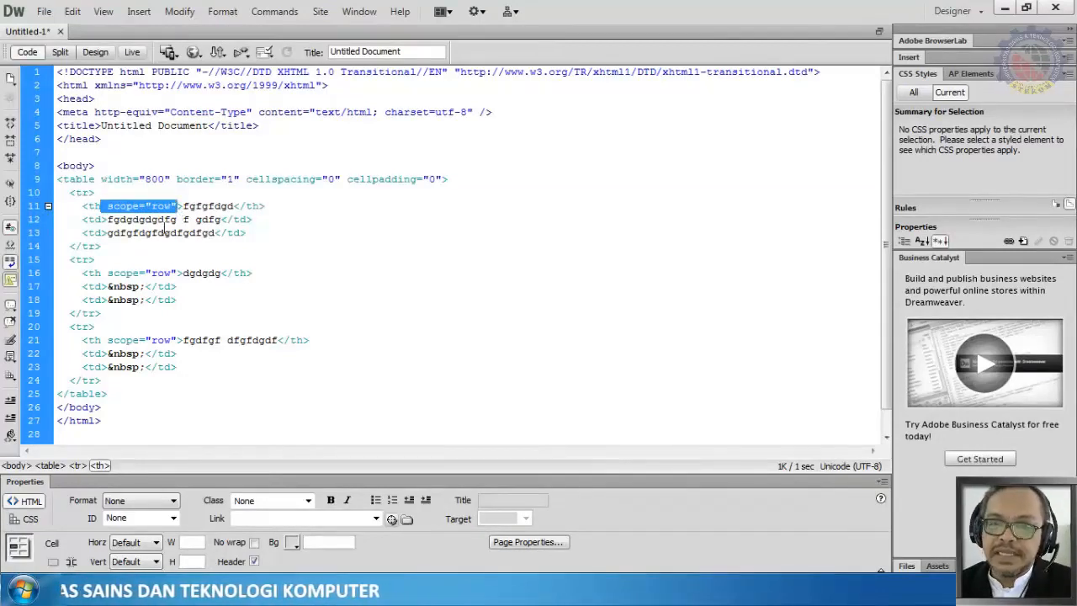
pyautogui.press('Delete')
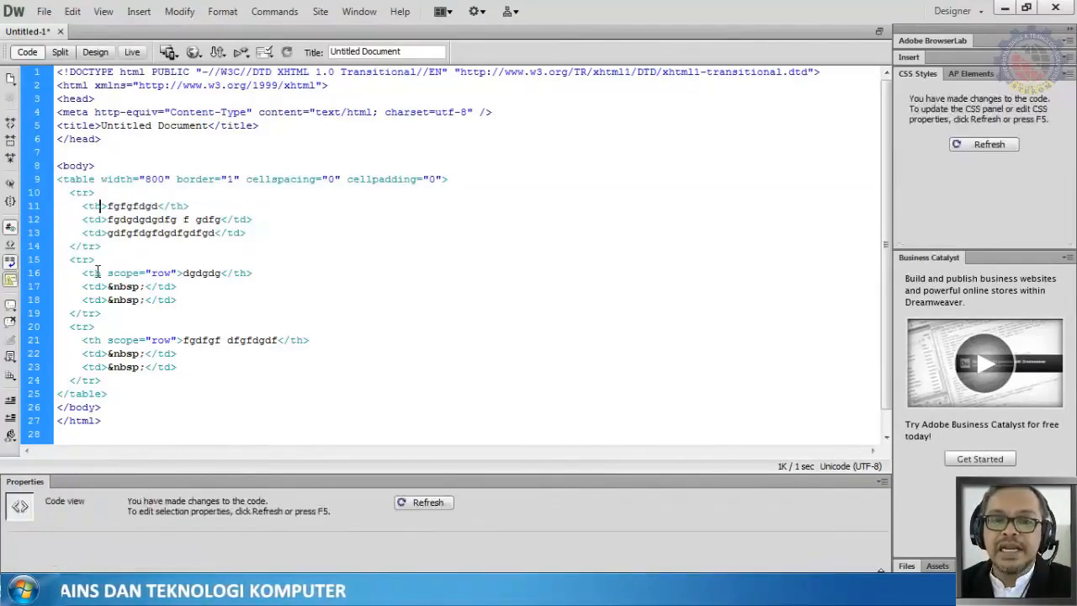
pyautogui.moveTo(101, 272); pyautogui.dragTo(178, 275)
pyautogui.press('Delete')
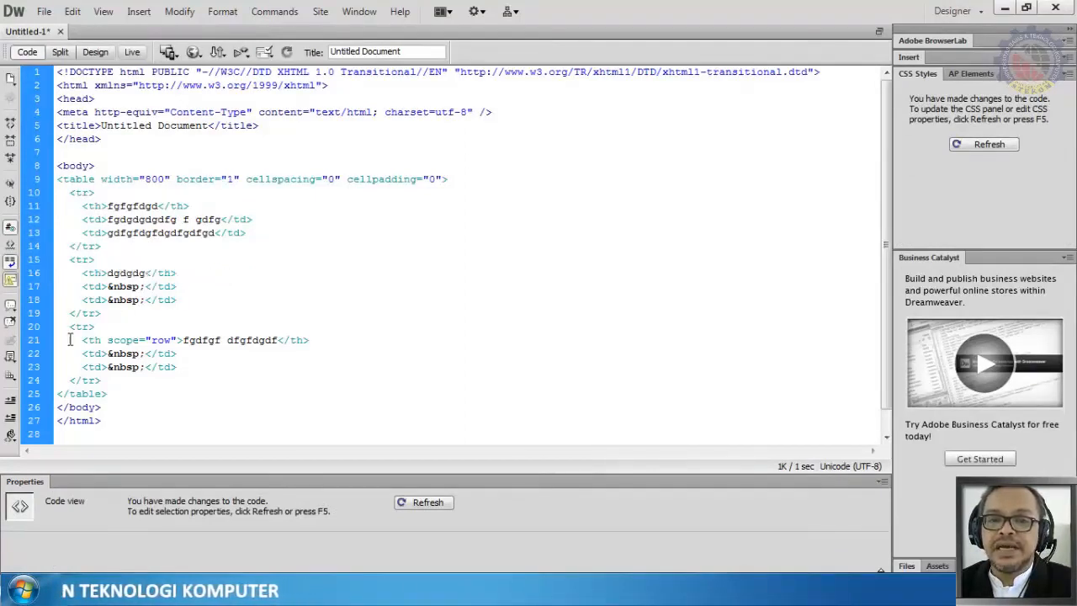
pyautogui.moveTo(97, 344); pyautogui.dragTo(178, 341)
pyautogui.click(128, 346)
pyautogui.press('Delete')
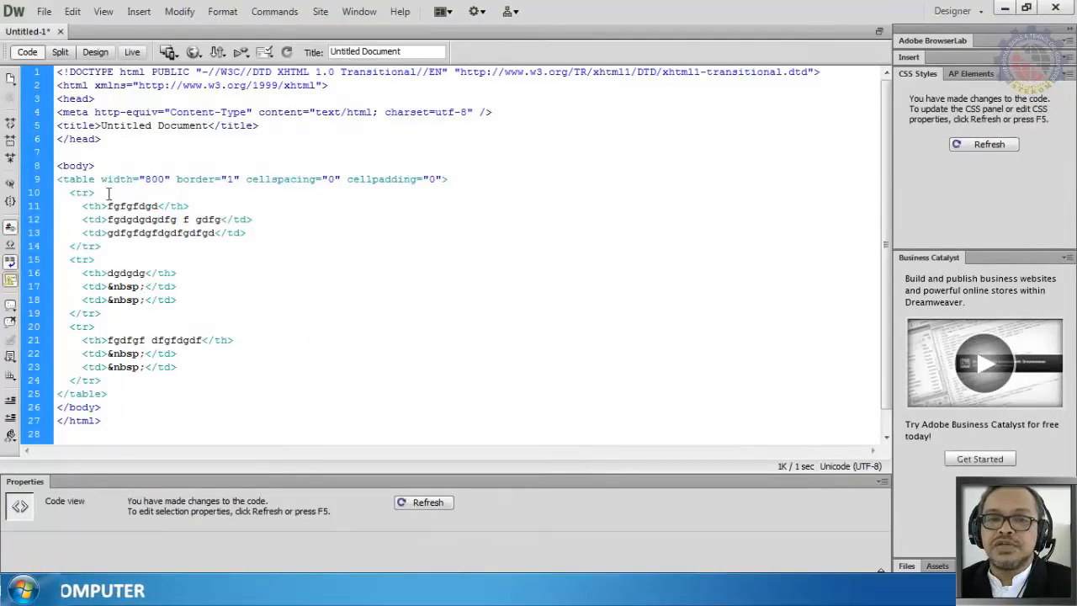
# Step: Switch to Design view and replace the first header cell's text with SJFSKJFHSK
pyautogui.click(94, 52)
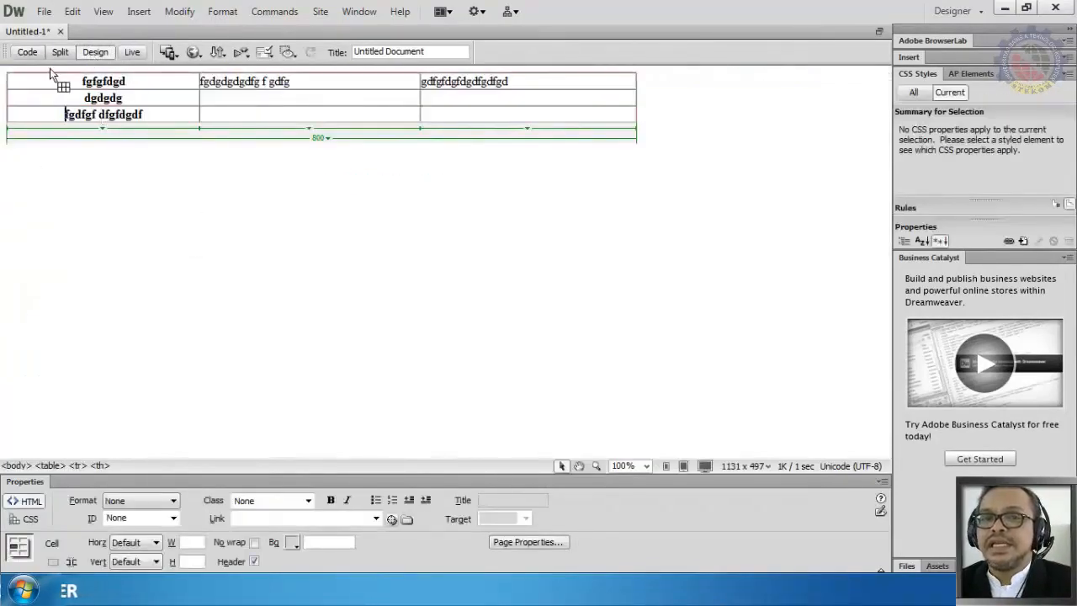
pyautogui.click(31, 53)
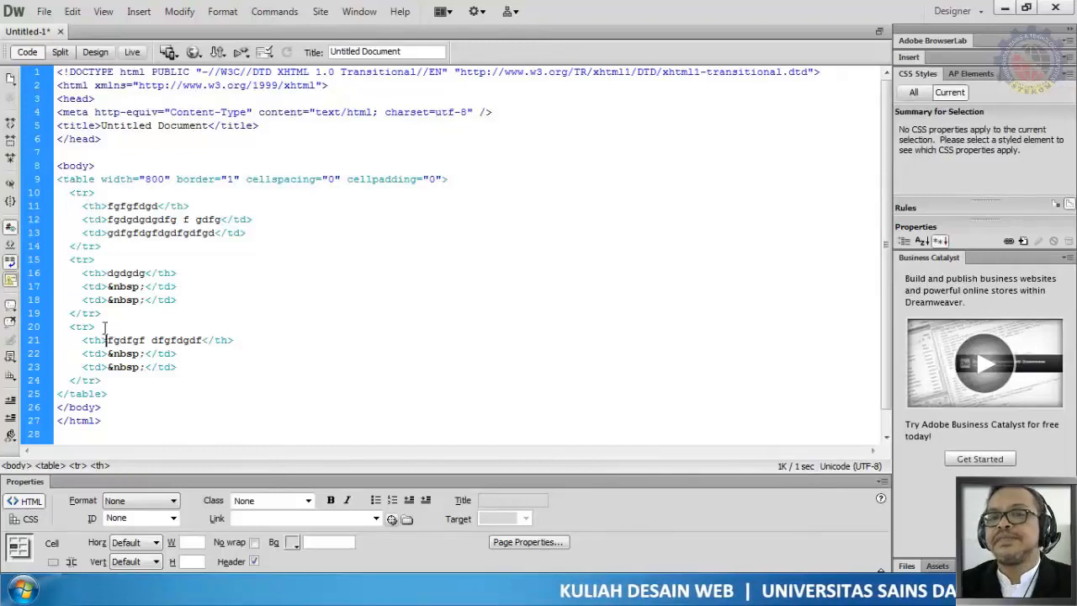
pyautogui.click(98, 54)
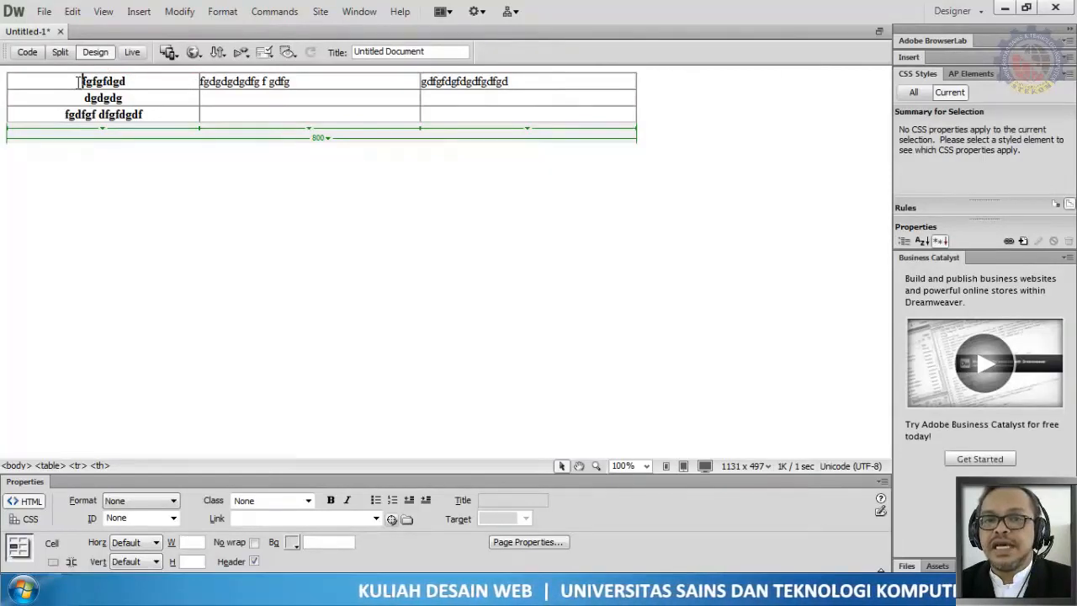
pyautogui.moveTo(84, 81); pyautogui.dragTo(129, 82)
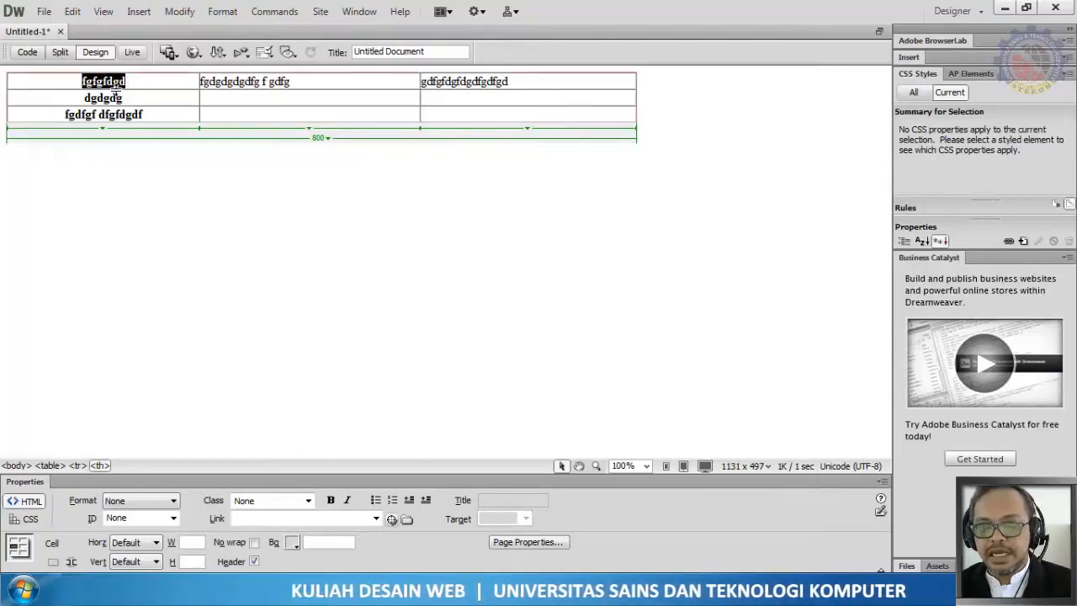
pyautogui.write('SJFSKJFHSK')
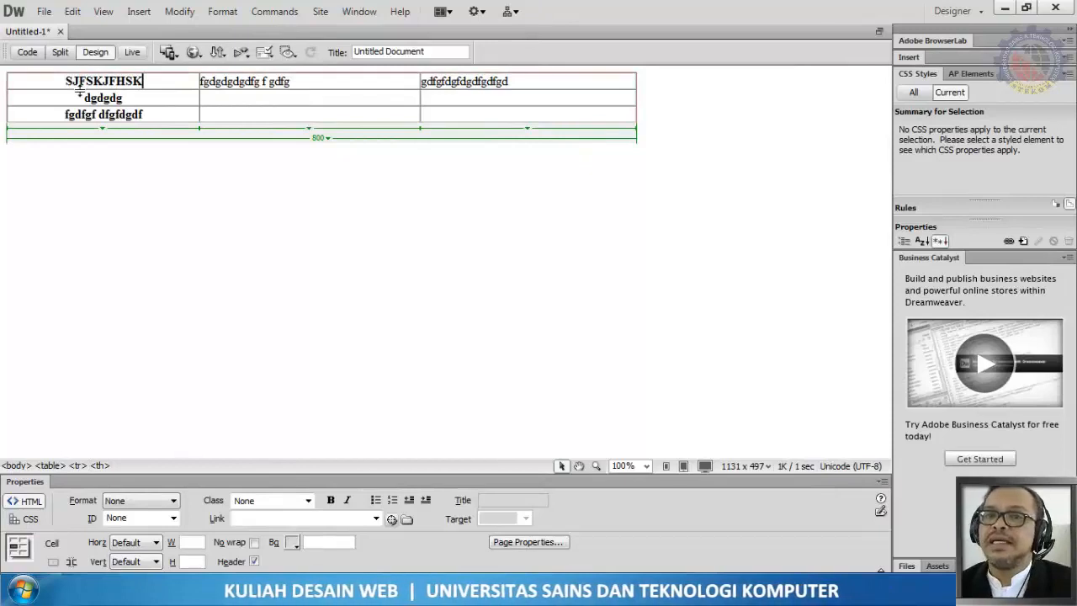
# Step: Select the first header cell's text and then the whole first column of the table
pyautogui.click(140, 168)
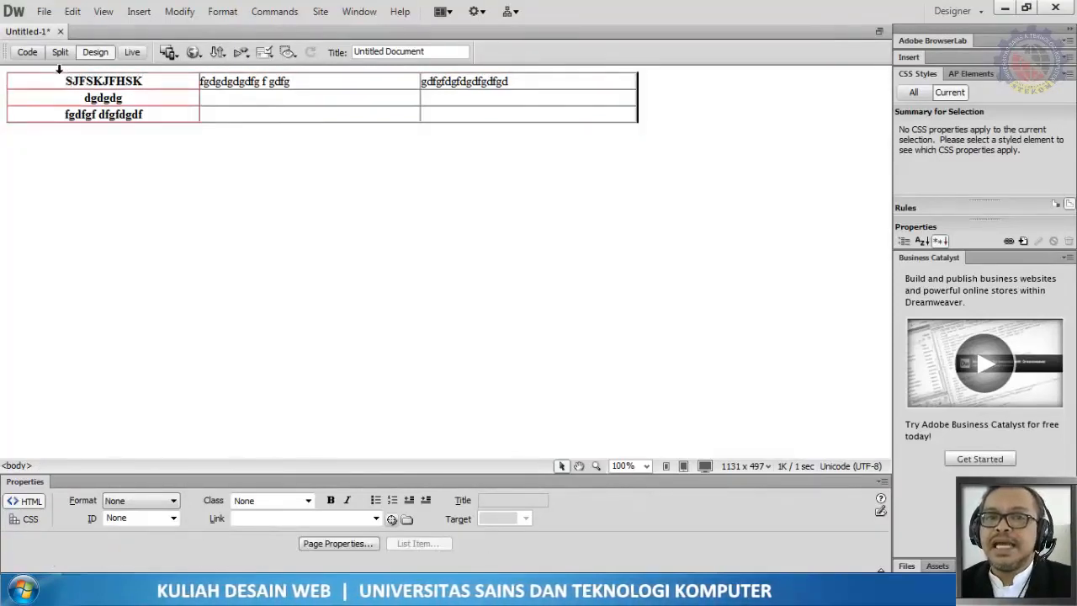
pyautogui.moveTo(64, 81); pyautogui.dragTo(179, 80)
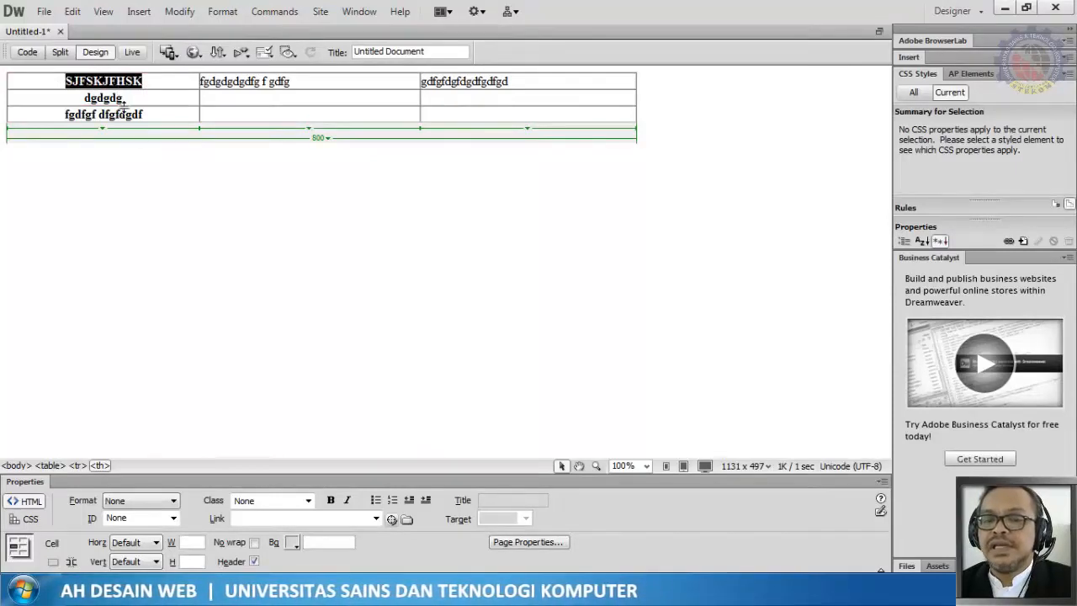
pyautogui.click(217, 177)
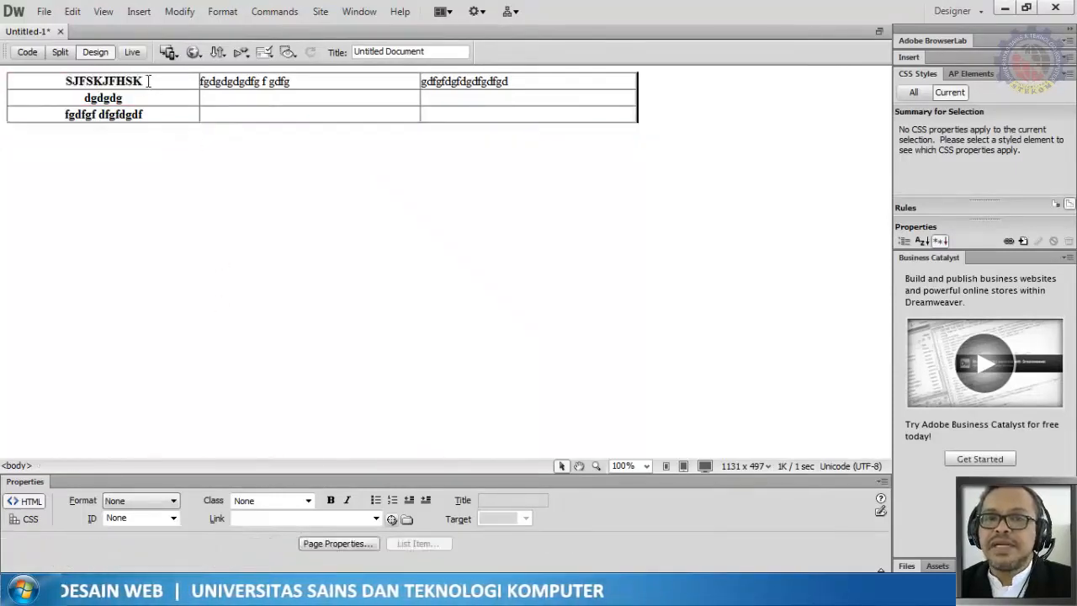
pyautogui.moveTo(148, 81); pyautogui.dragTo(69, 91)
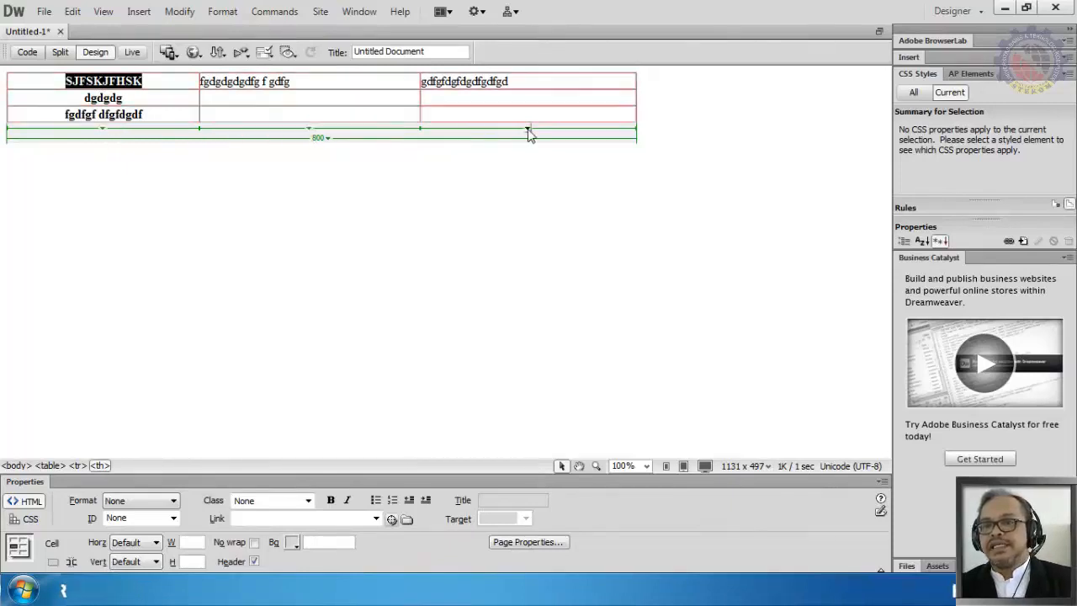
pyautogui.click(102, 131)
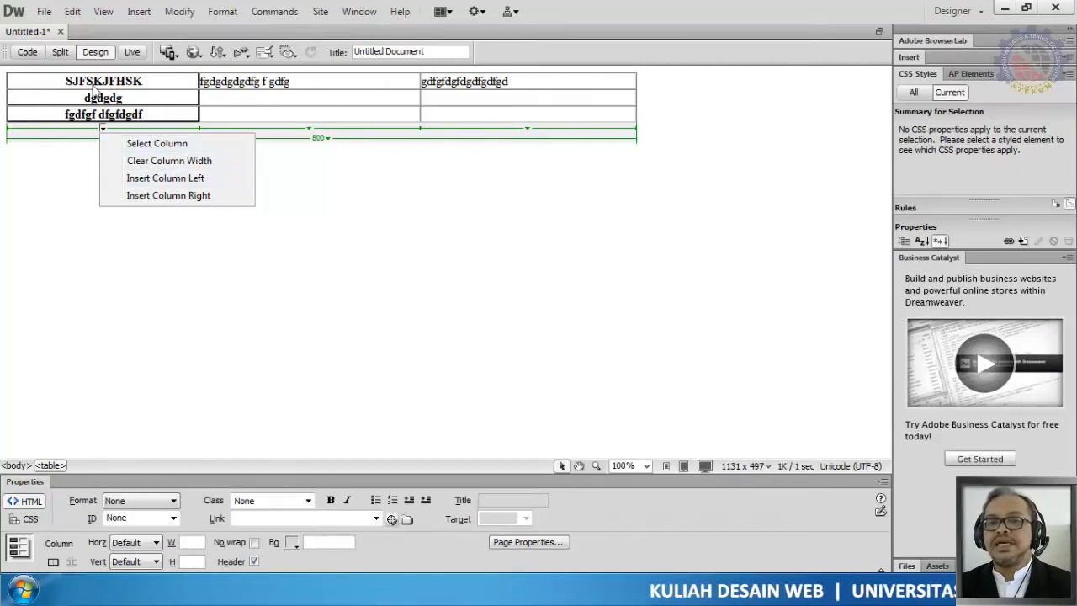
pyautogui.click(154, 145)
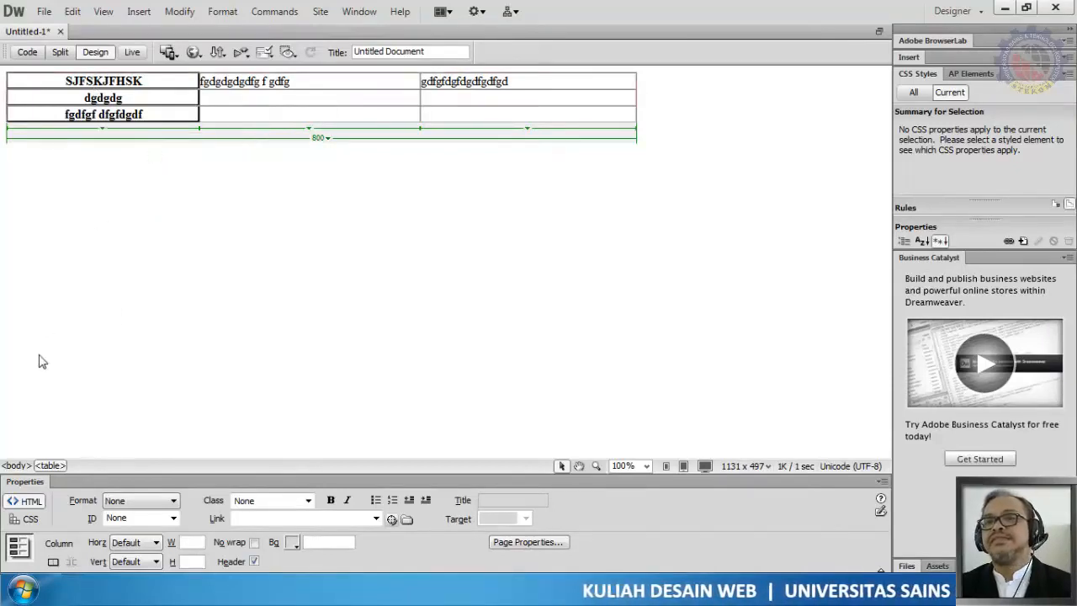
# Step: Select the second and third columns, then the whole table through the table width menu
pyautogui.click(314, 124)
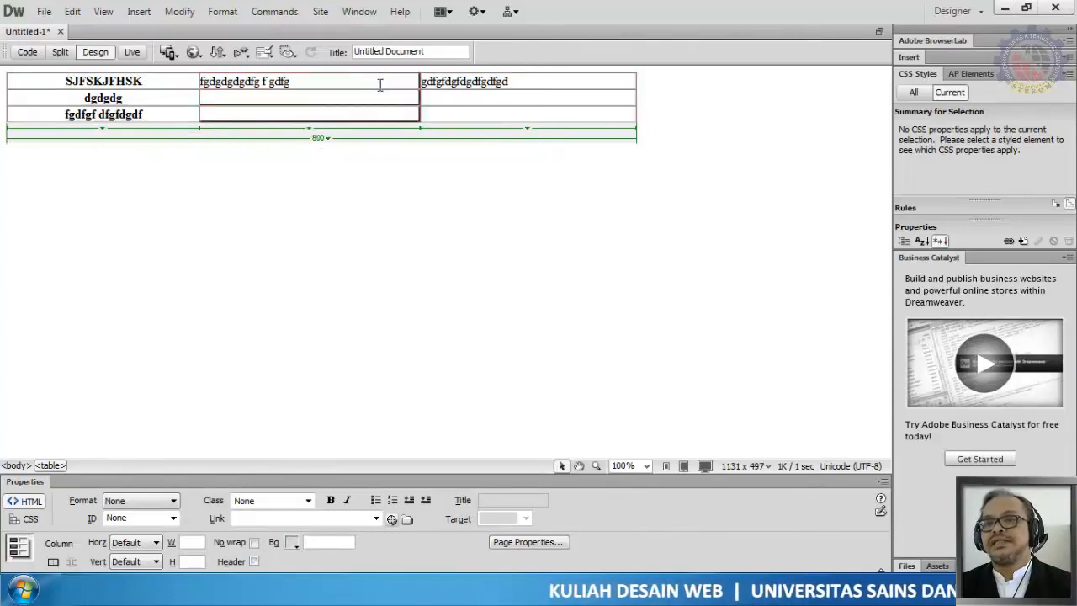
pyautogui.click(525, 133)
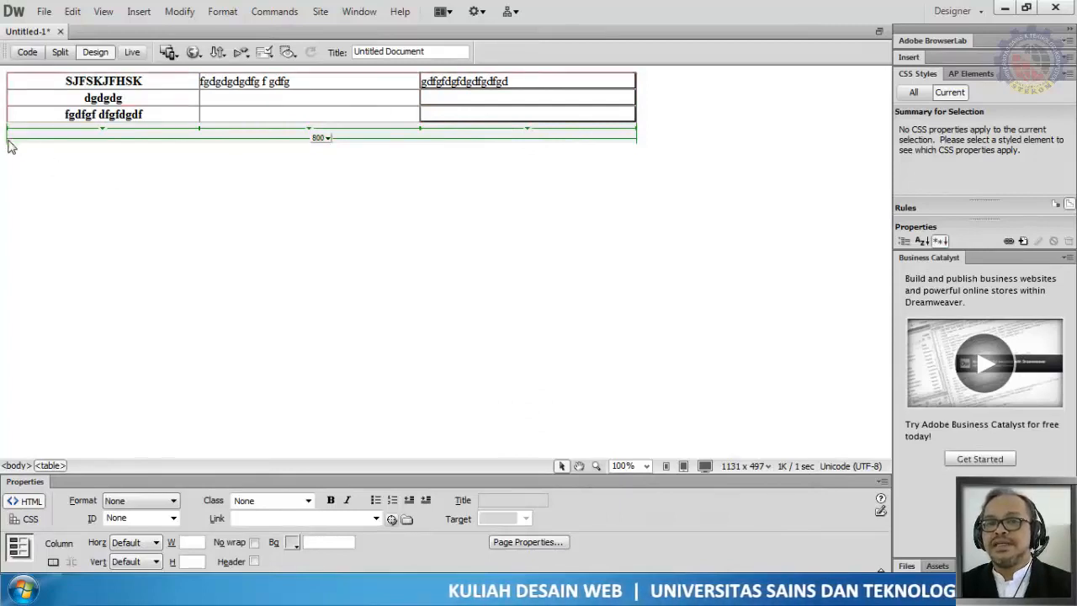
pyautogui.click(320, 138)
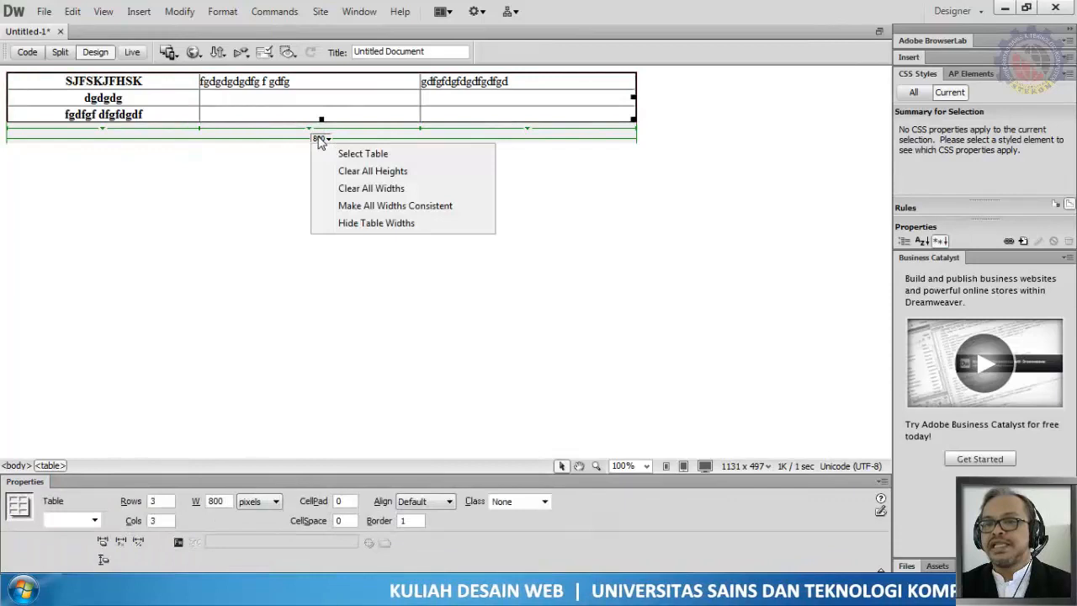
pyautogui.click(396, 160)
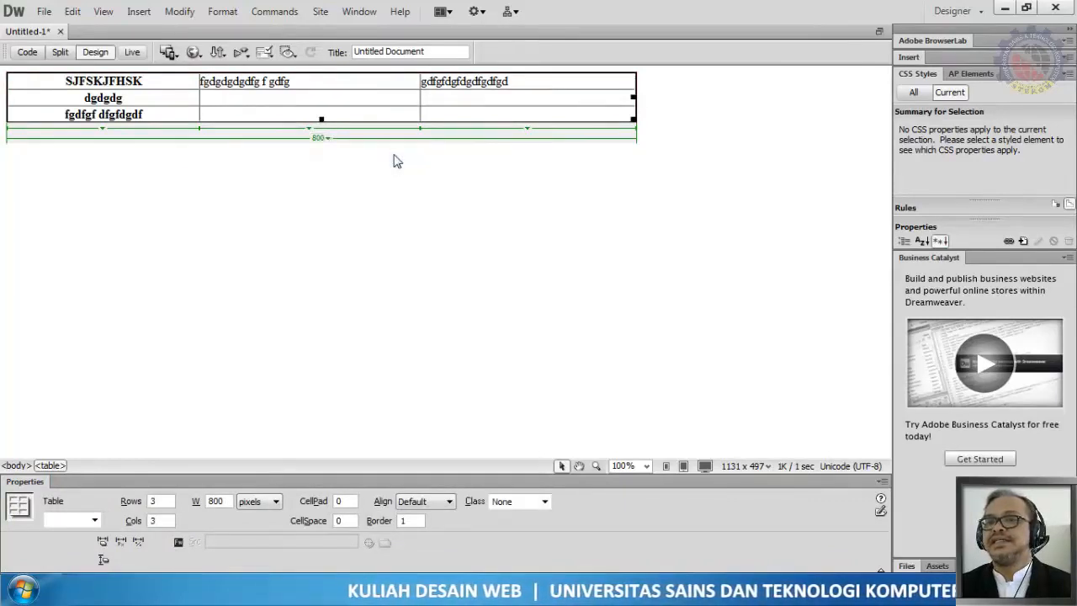
pyautogui.click(328, 152)
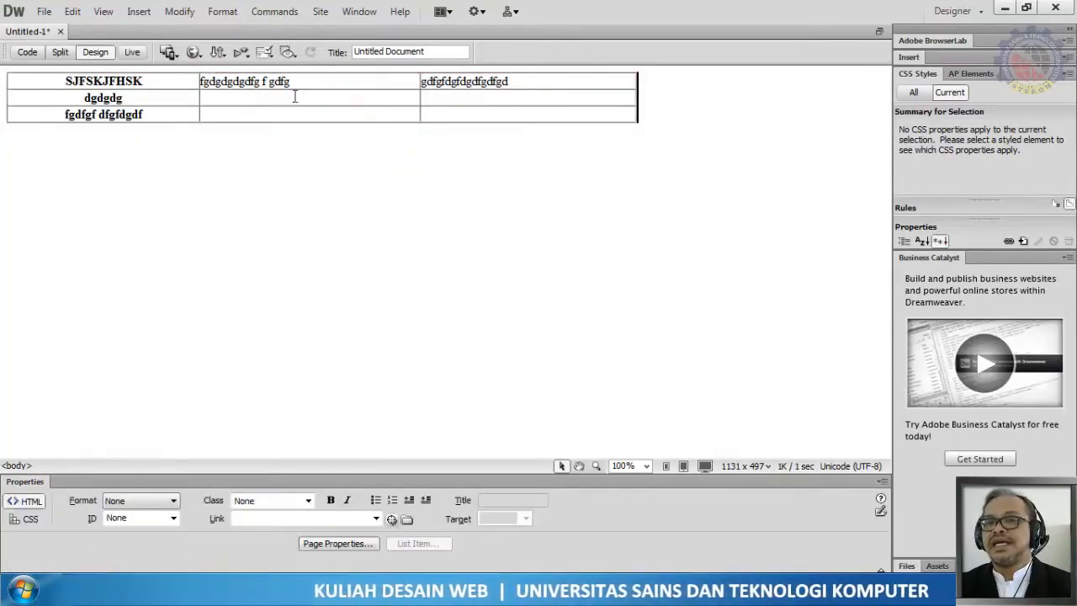
pyautogui.click(308, 80)
# Step: Select the whole table and set its cell spacing to 10
pyautogui.click(320, 139)
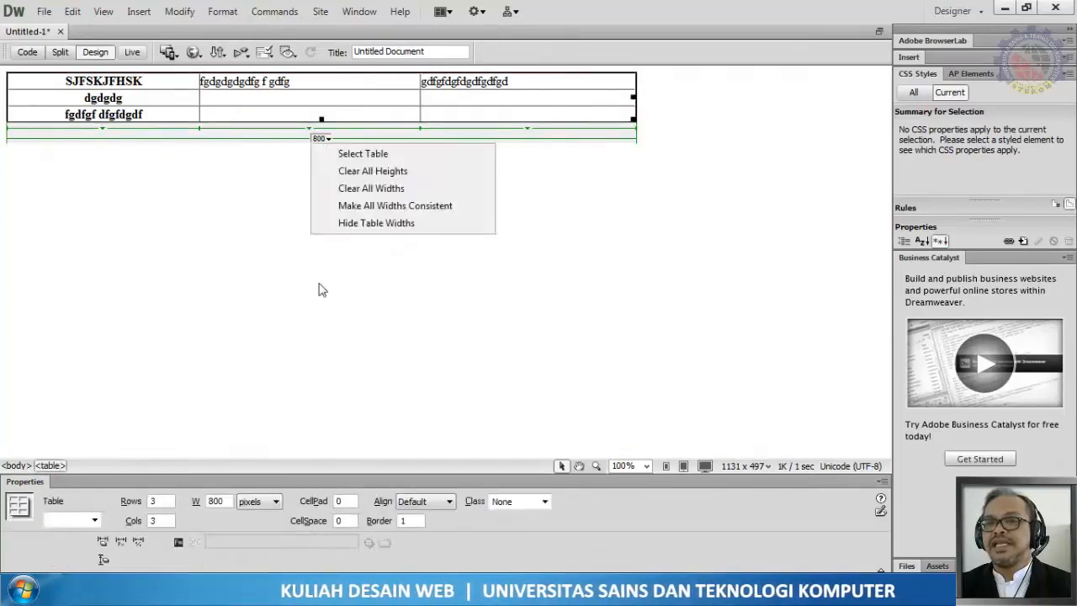
pyautogui.click(319, 304)
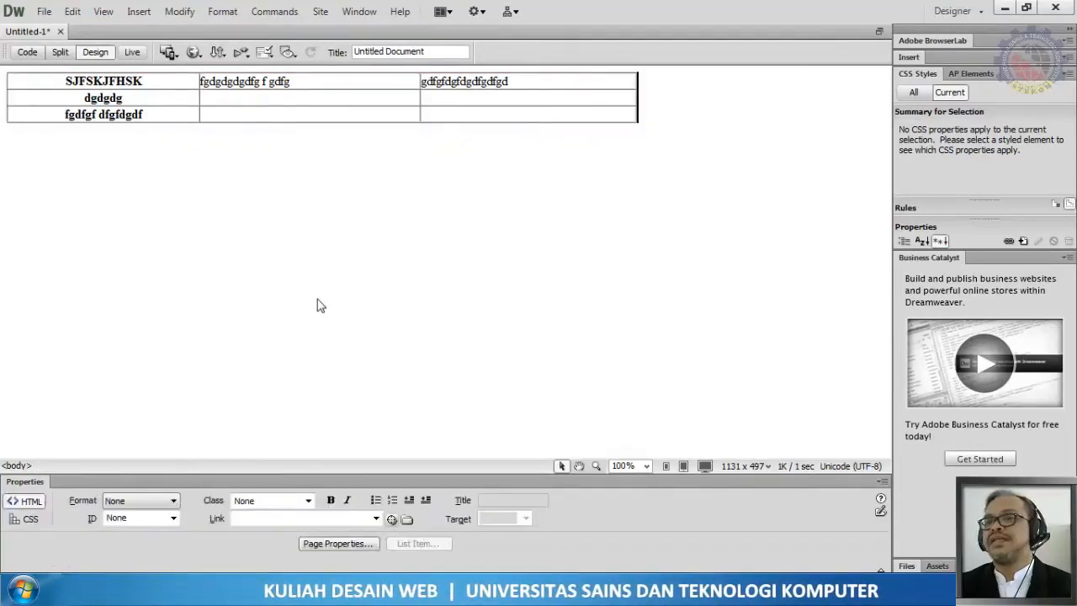
pyautogui.click(336, 82)
pyautogui.click(326, 140)
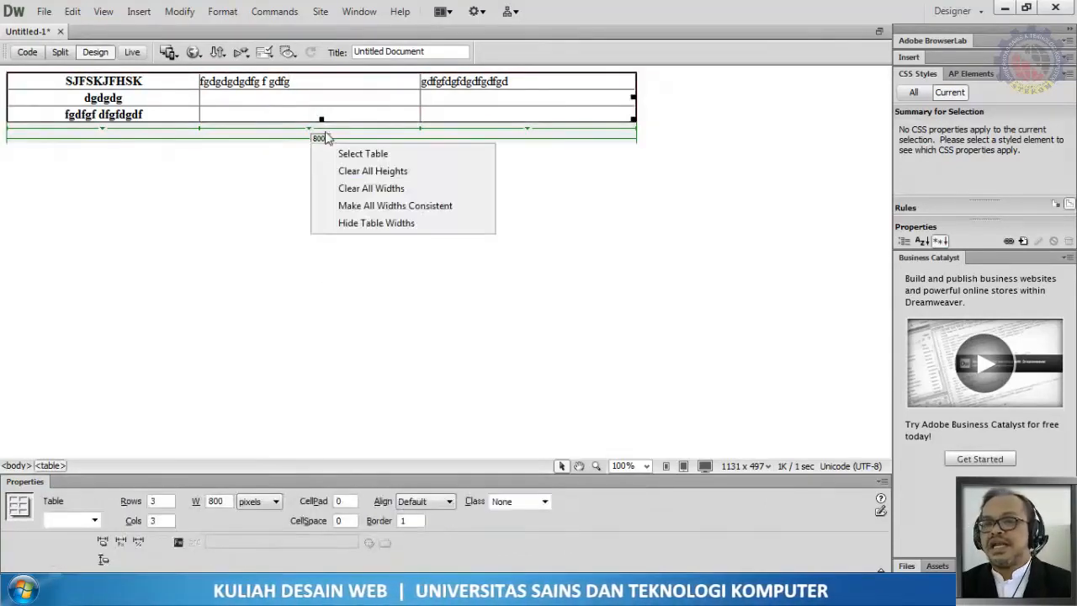
pyautogui.click(316, 154)
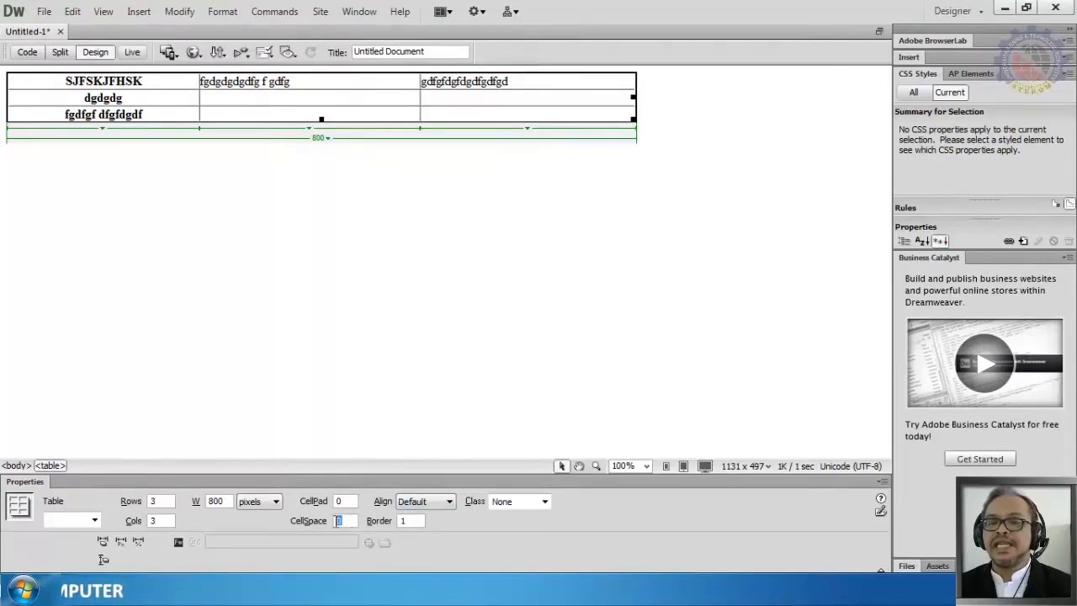
pyautogui.write('10')
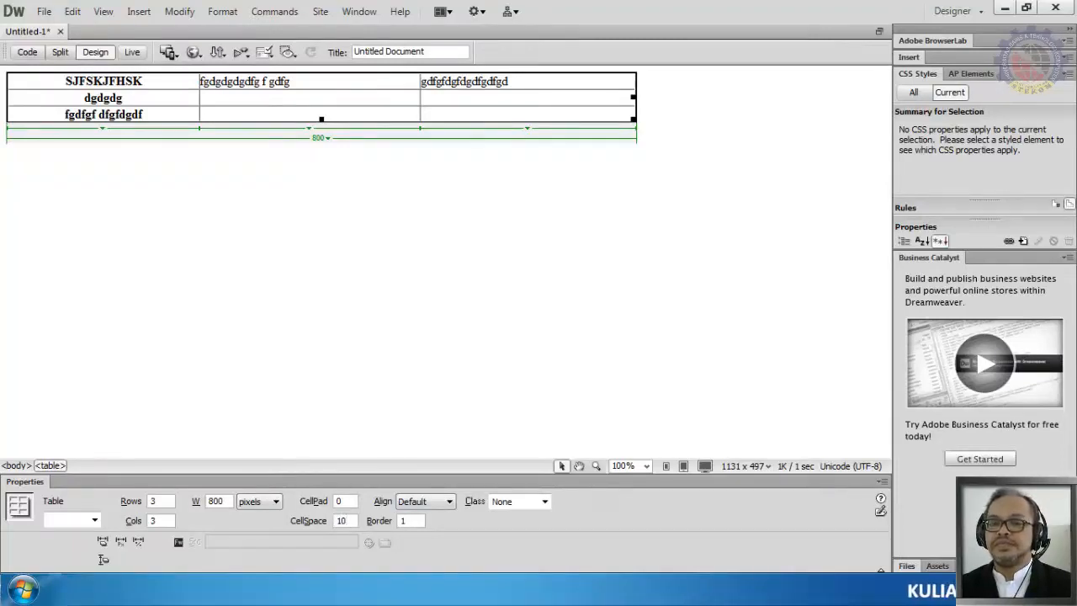
pyautogui.press('Return')
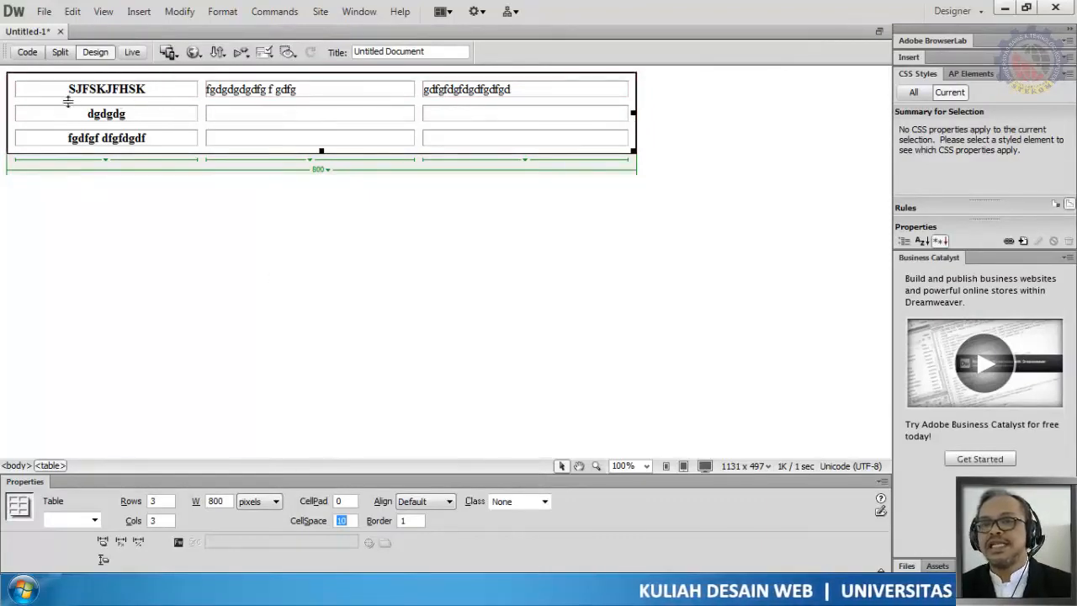
# Step: Select the header cell texts and the first row to examine the spaced cells
pyautogui.moveTo(64, 89); pyautogui.dragTo(317, 91)
pyautogui.moveTo(89, 113); pyautogui.dragTo(165, 119)
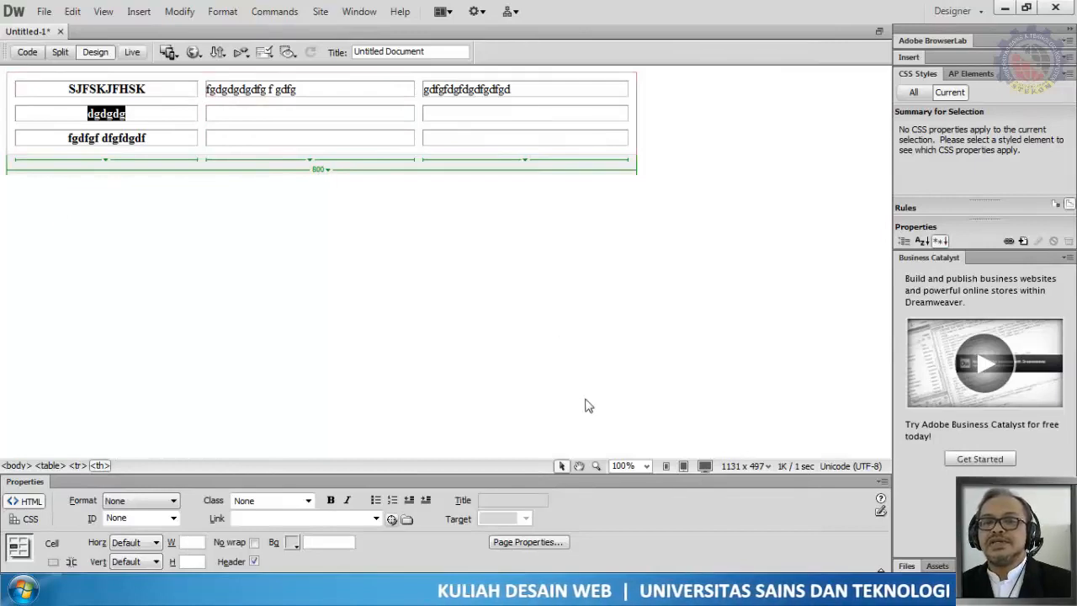
pyautogui.click(339, 230)
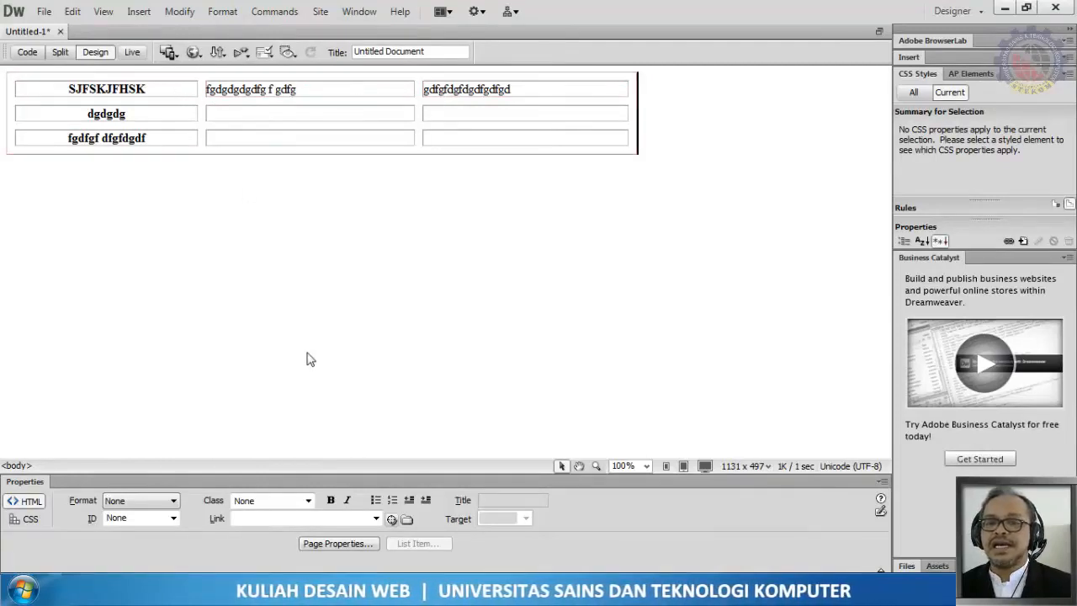
pyautogui.click(10, 89)
pyautogui.click(42, 88)
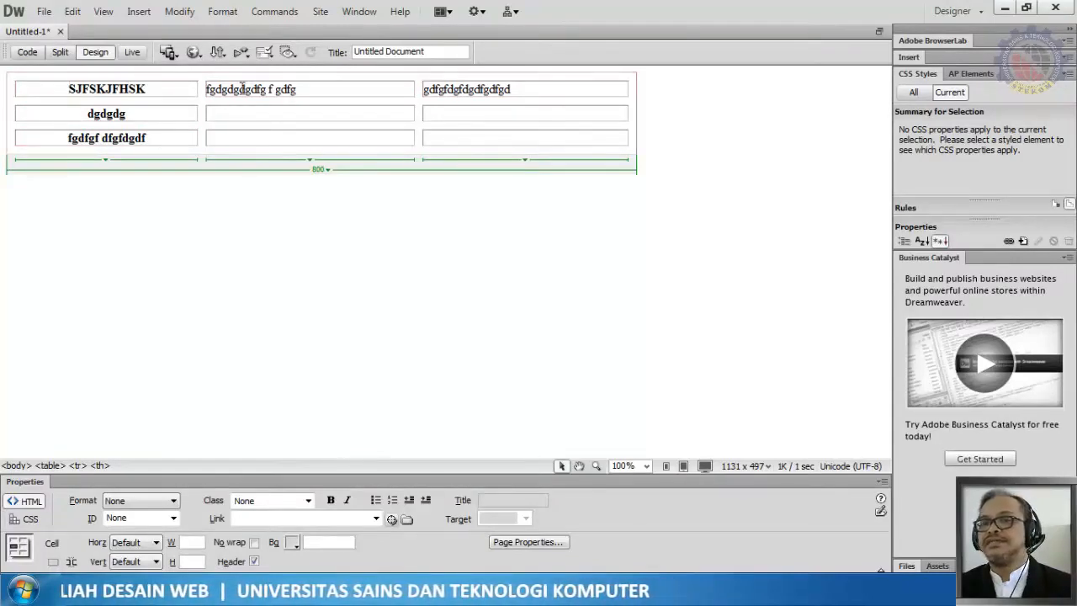
pyautogui.click(400, 332)
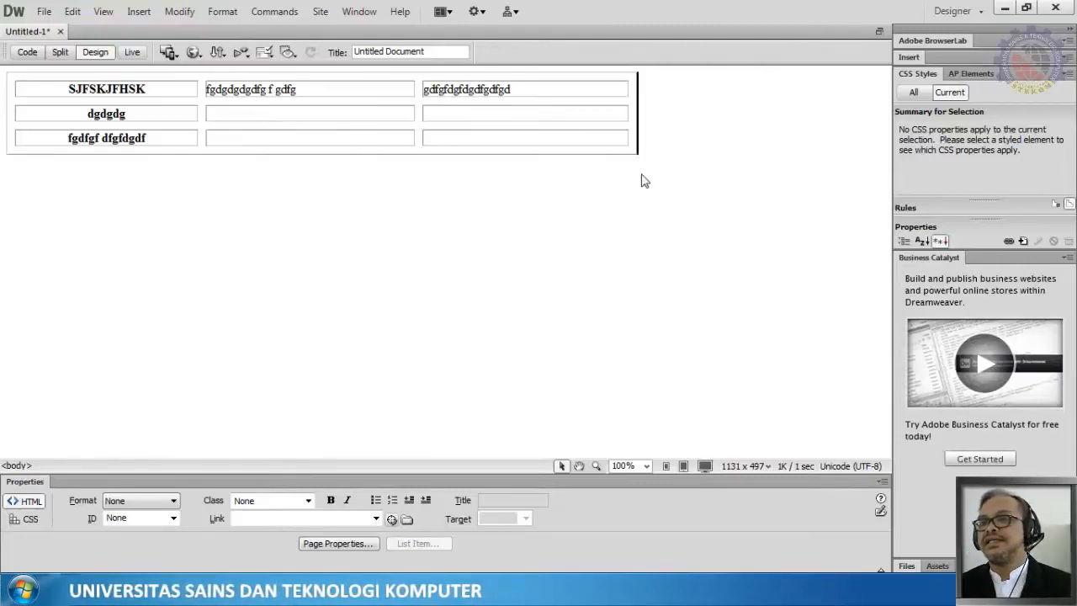
# Step: Select the table, set its cell spacing to 0 and its cell padding to 10
pyautogui.click(637, 132)
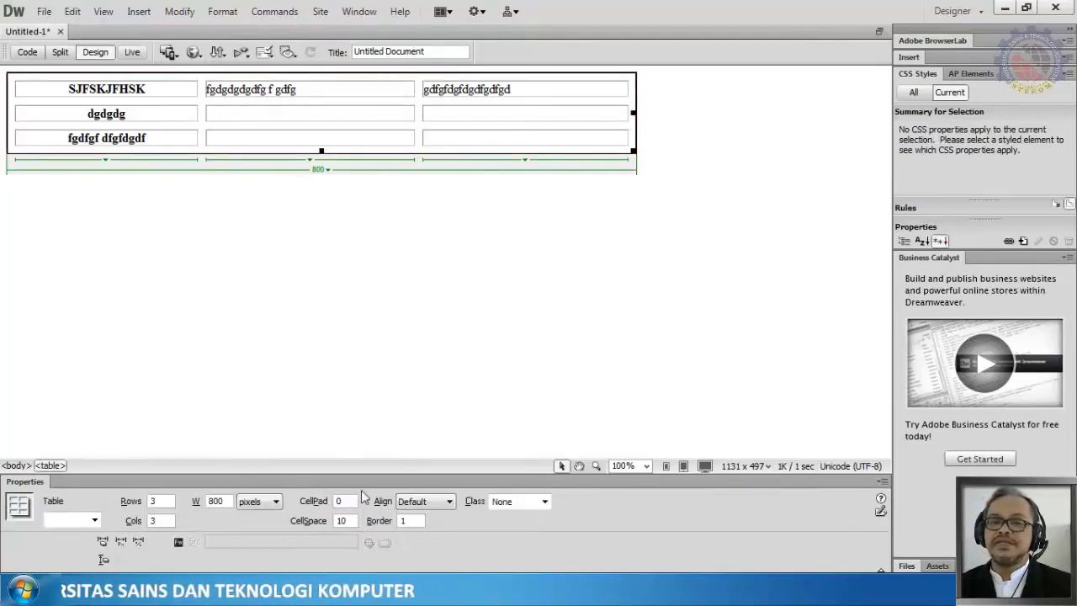
pyautogui.moveTo(352, 521); pyautogui.dragTo(328, 521)
pyautogui.write('0')
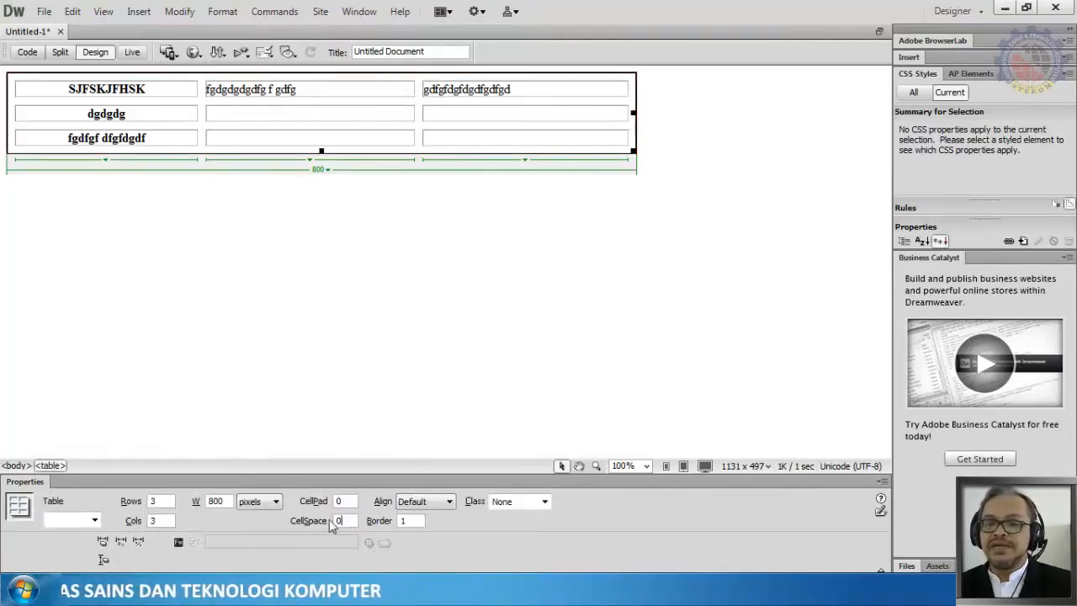
pyautogui.click(339, 502)
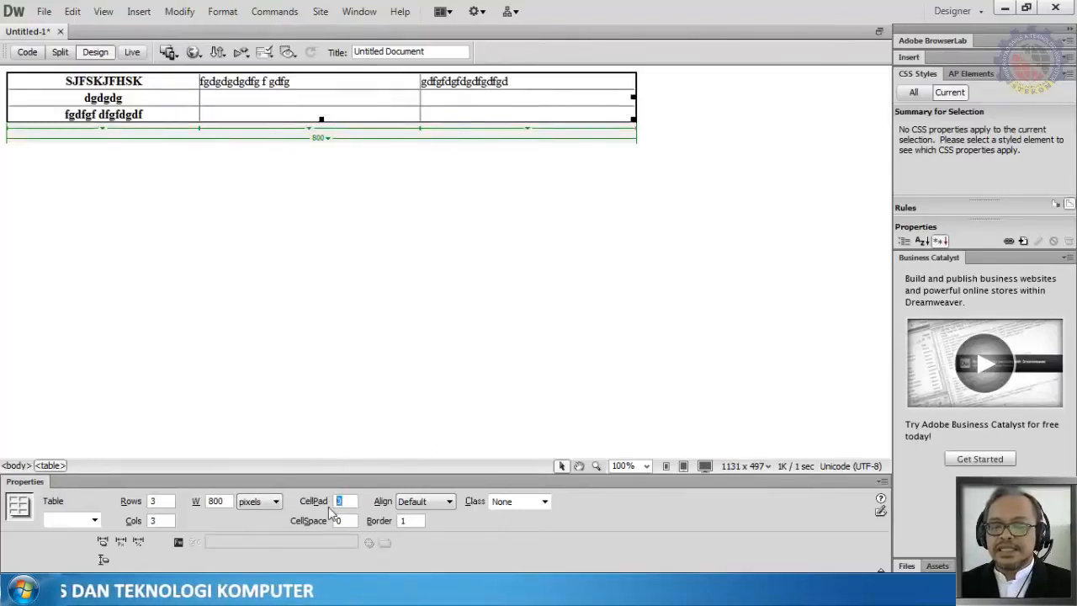
pyautogui.write('10')
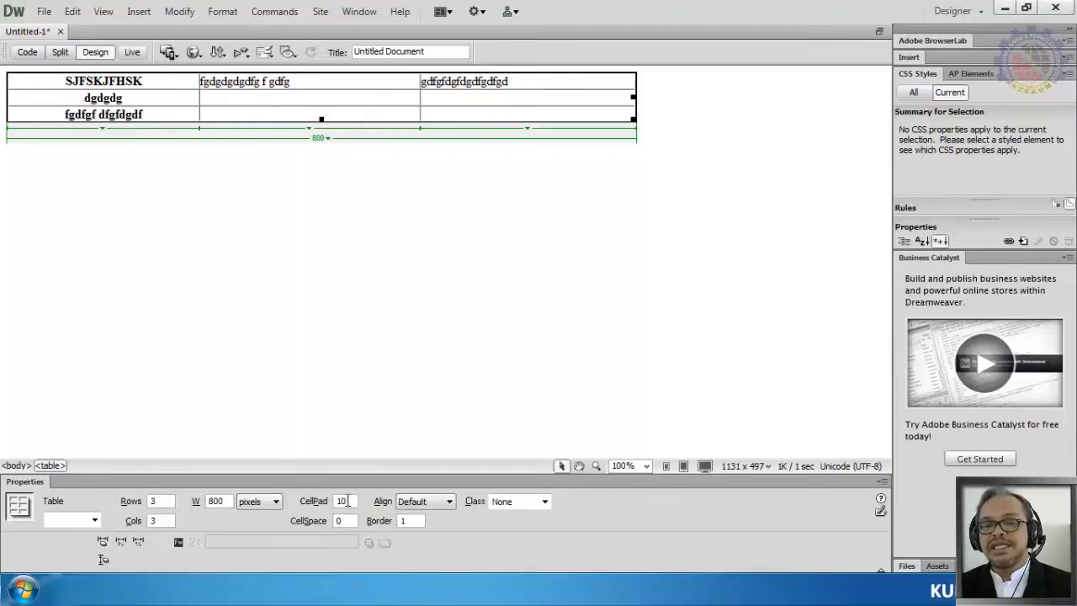
pyautogui.press('Return')
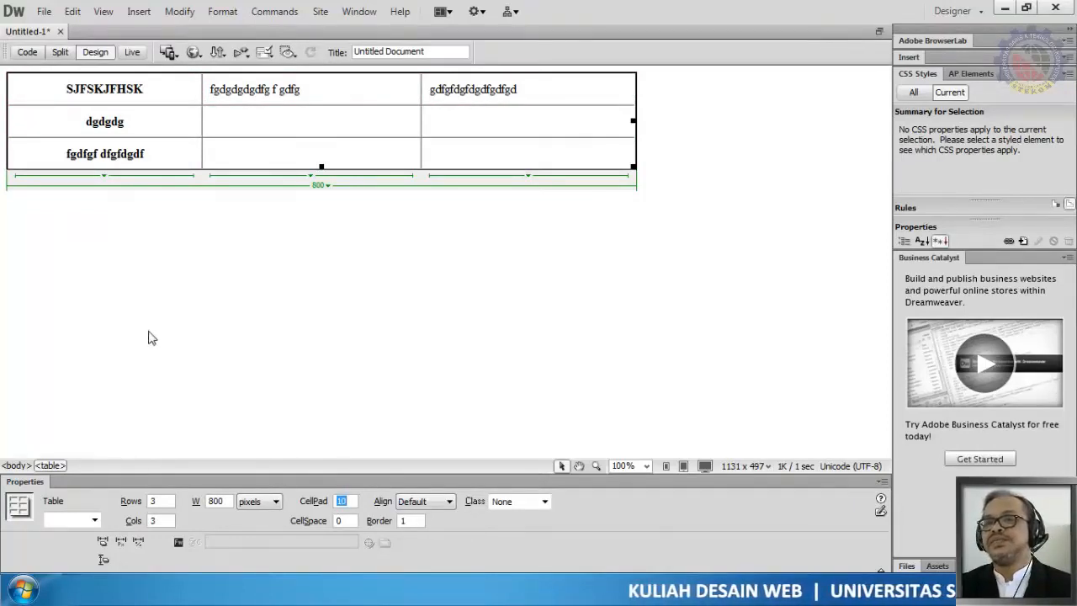
# Step: Select the whole table and set its border to 3
pyautogui.click(410, 288)
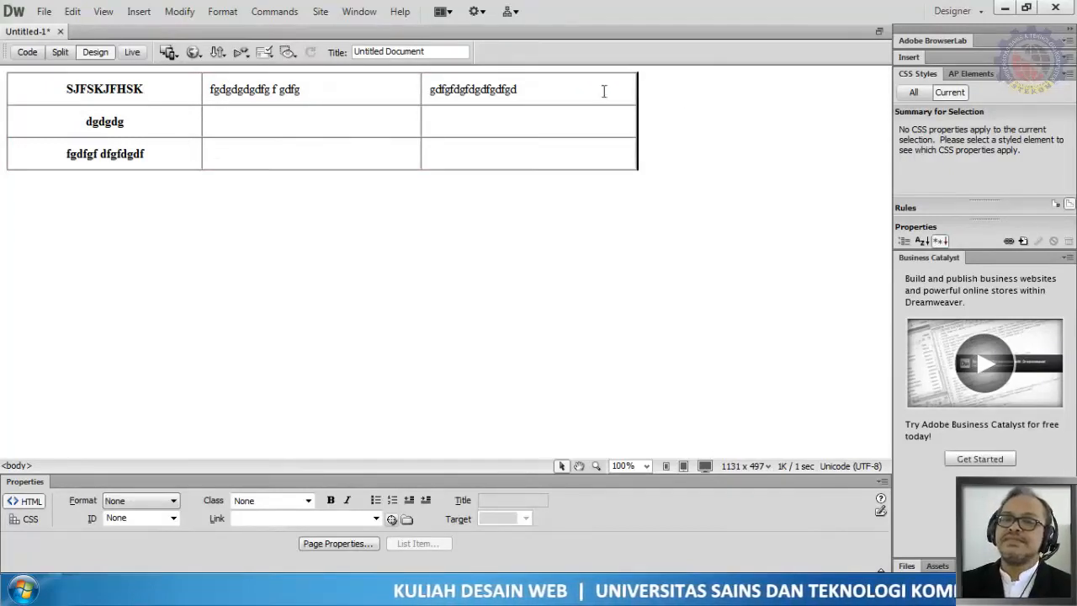
pyautogui.click(638, 125)
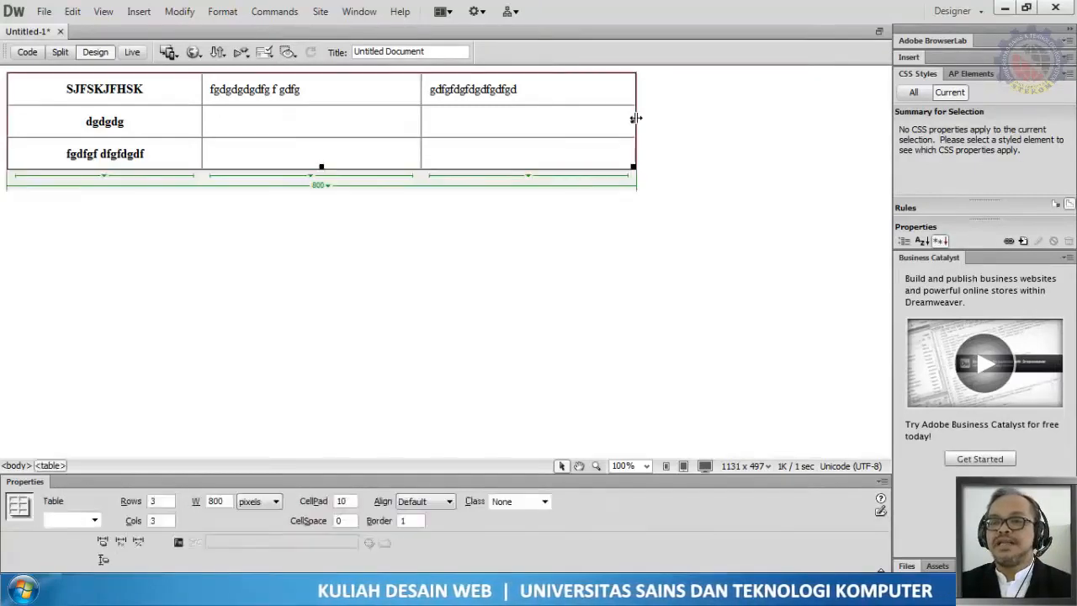
pyautogui.doubleClick(404, 520)
pyautogui.write('3')
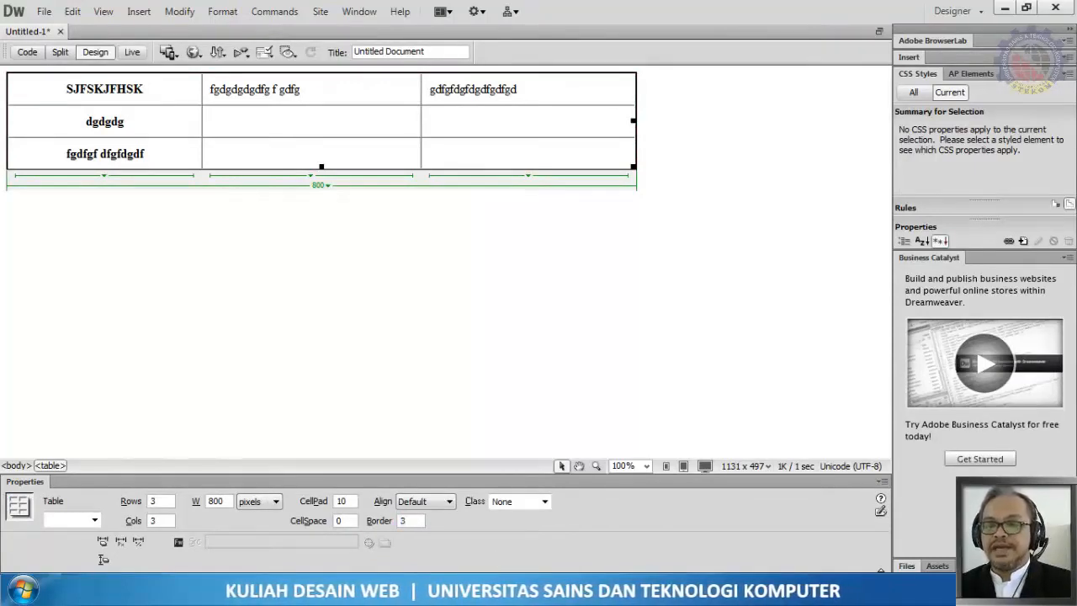
pyautogui.press('Return')
# Step: Select the first column's cells to examine their header setting
pyautogui.click(606, 133)
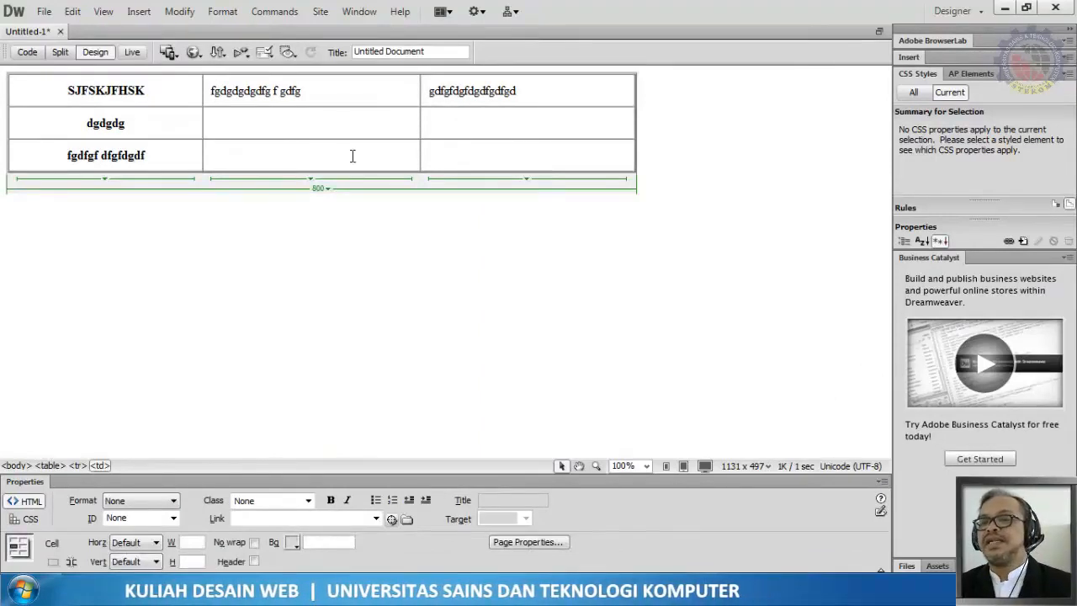
pyautogui.click(636, 151)
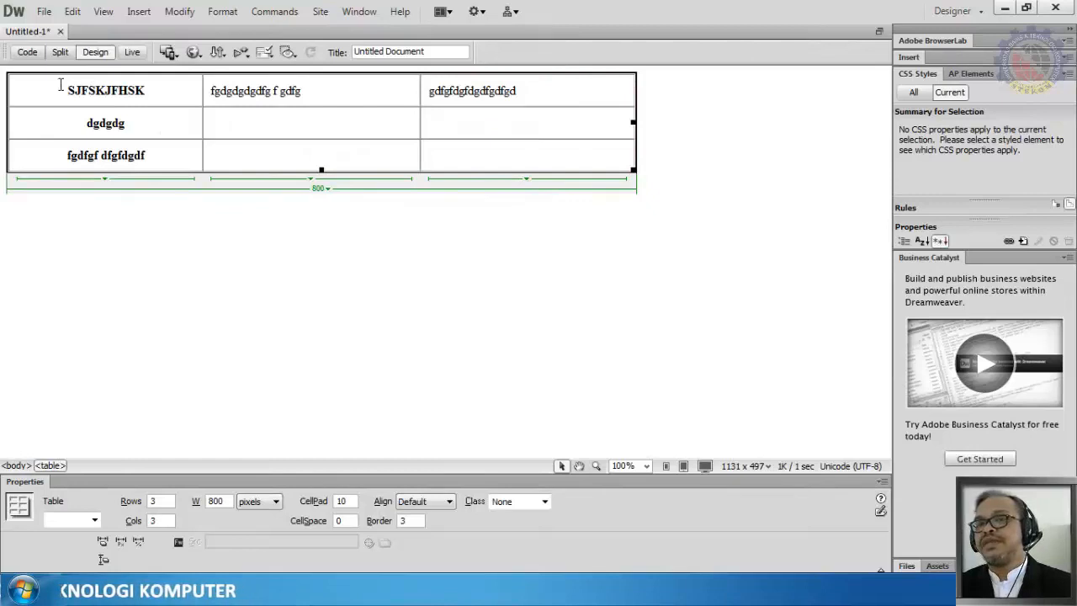
pyautogui.moveTo(59, 85); pyautogui.dragTo(149, 155)
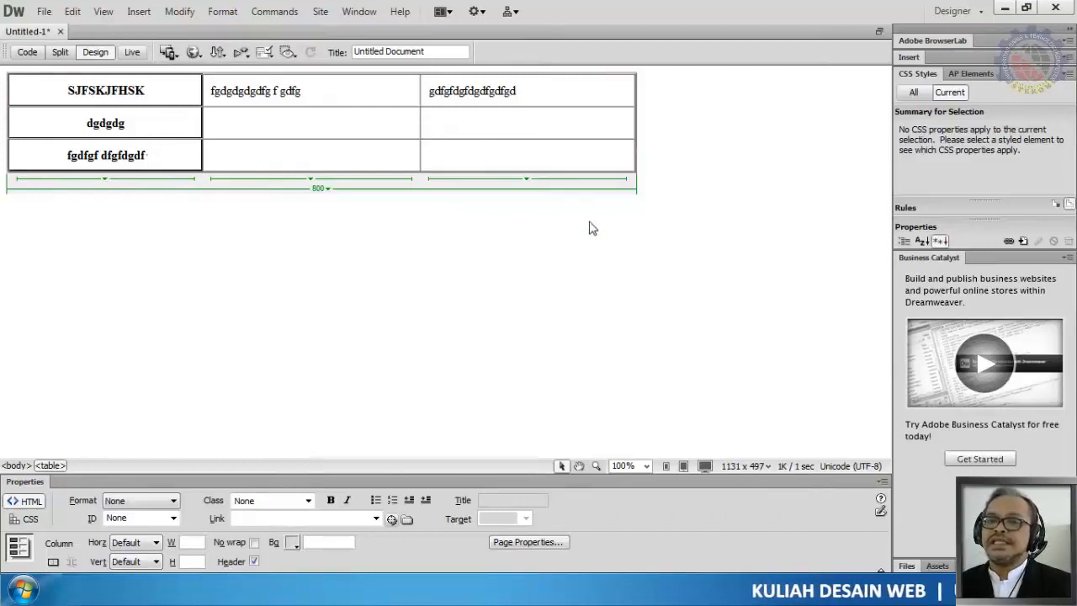
# Step: Select the whole table through the table width menu and set its border to 0
pyautogui.click(327, 189)
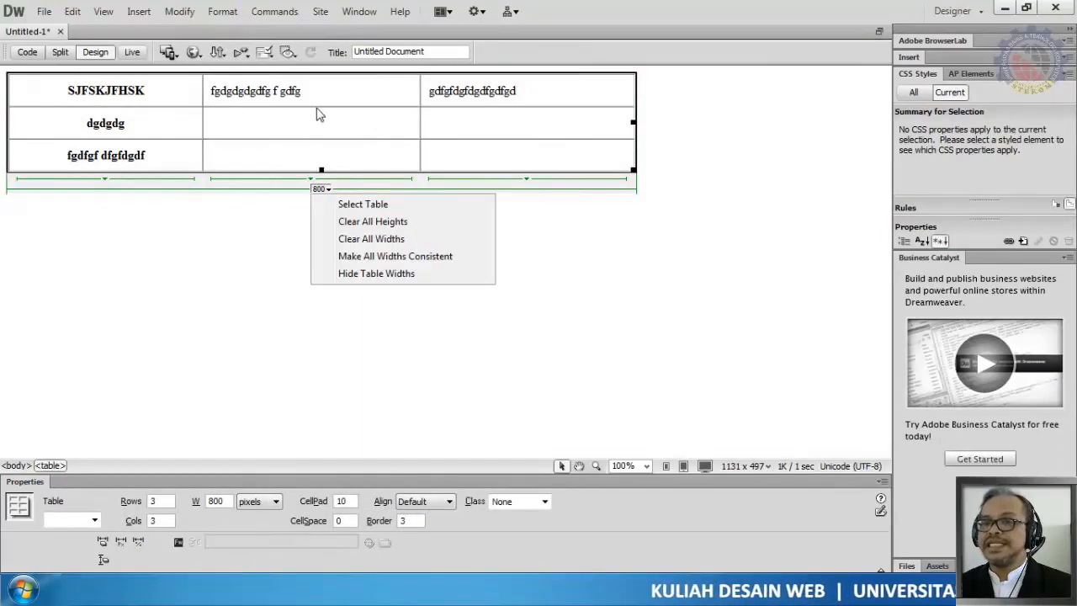
pyautogui.click(349, 205)
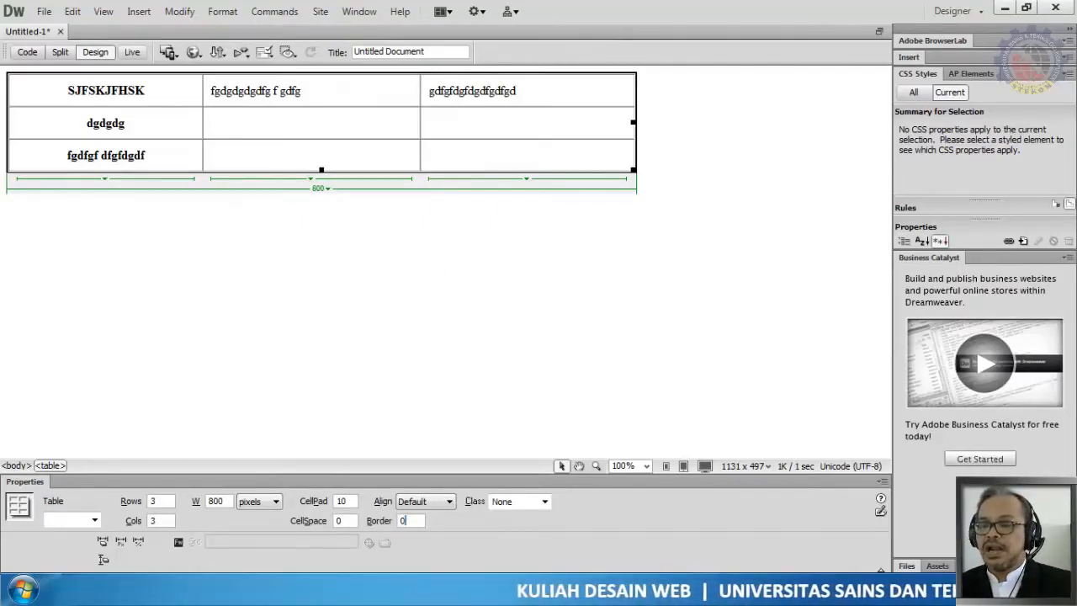
pyautogui.write('0')
pyautogui.press('Return')
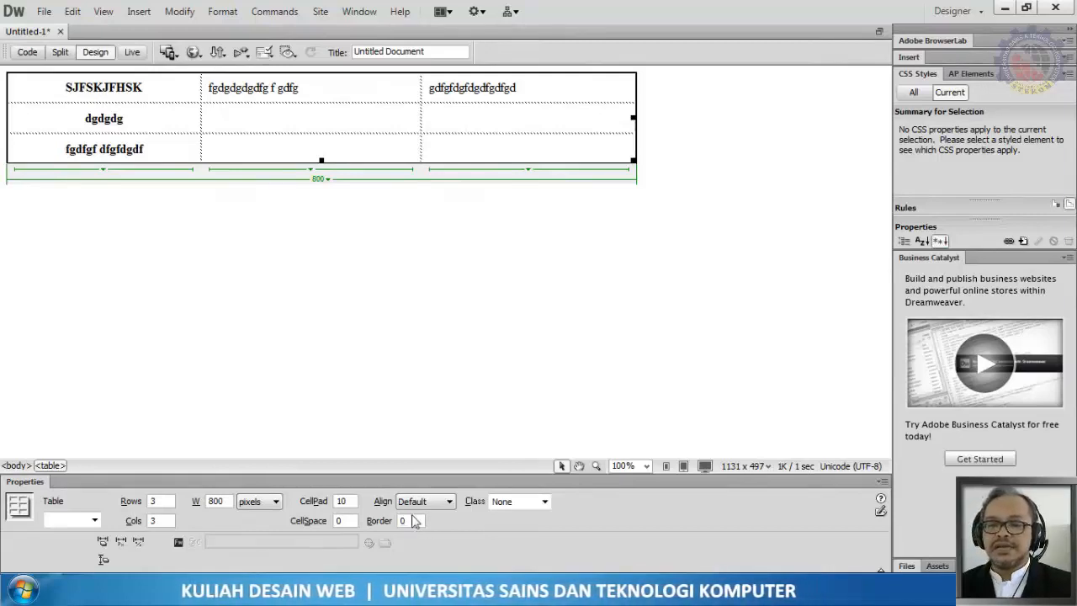
# Step: Show all CSS rules in the CSS Styles panel and switch the property inspector between HTML and CSS modes
pyautogui.click(288, 264)
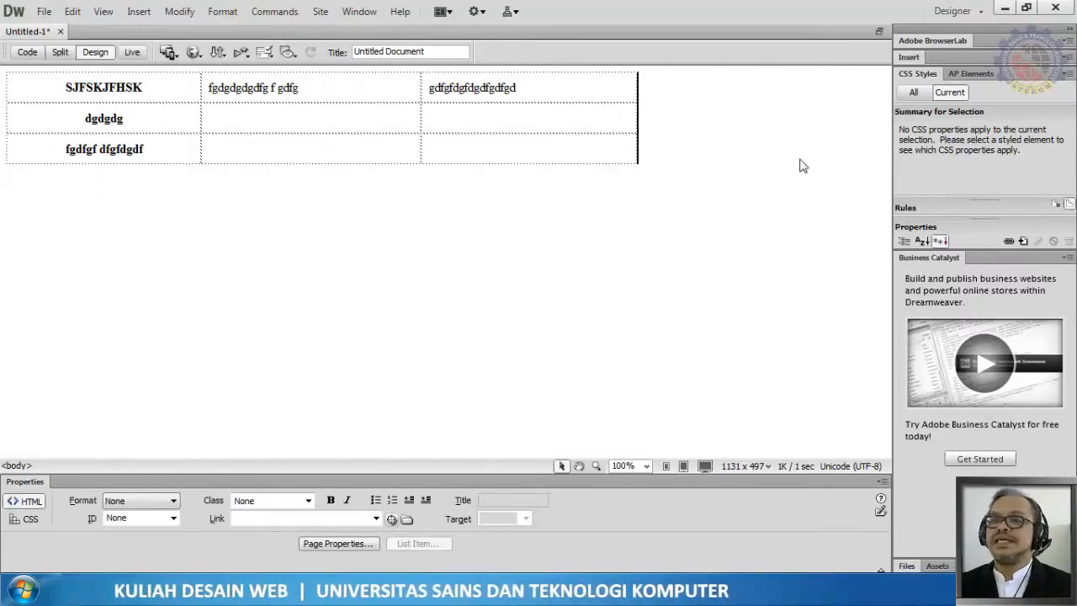
pyautogui.click(914, 93)
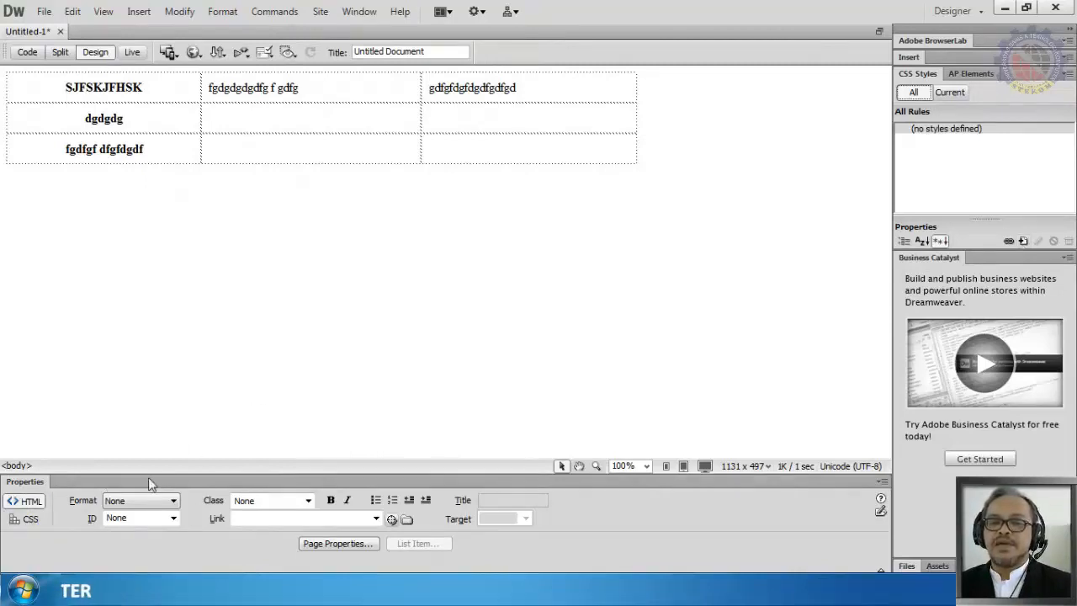
pyautogui.click(27, 520)
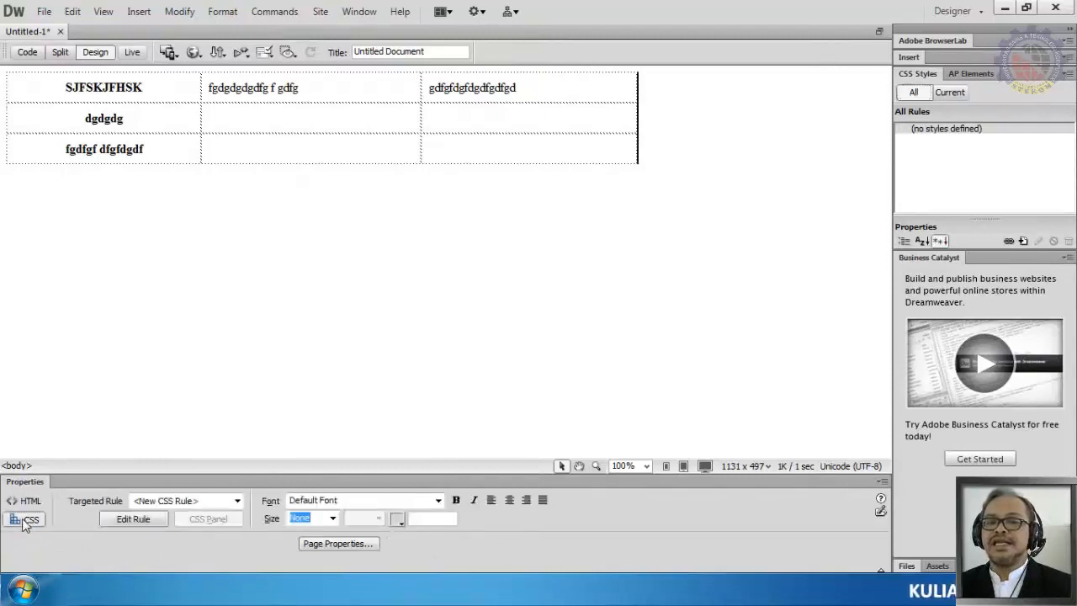
pyautogui.click(25, 502)
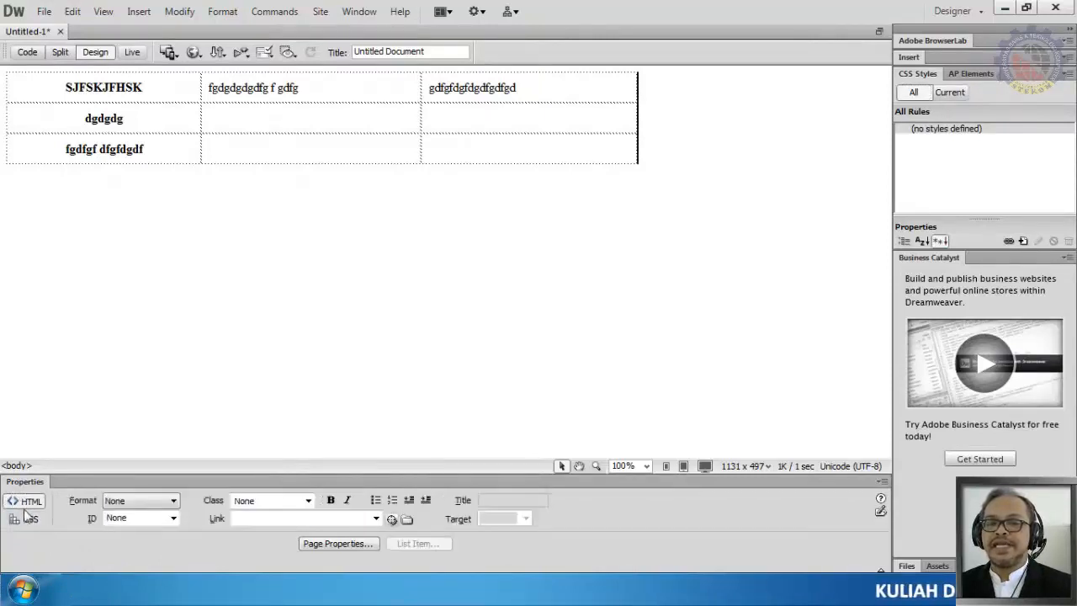
pyautogui.click(27, 520)
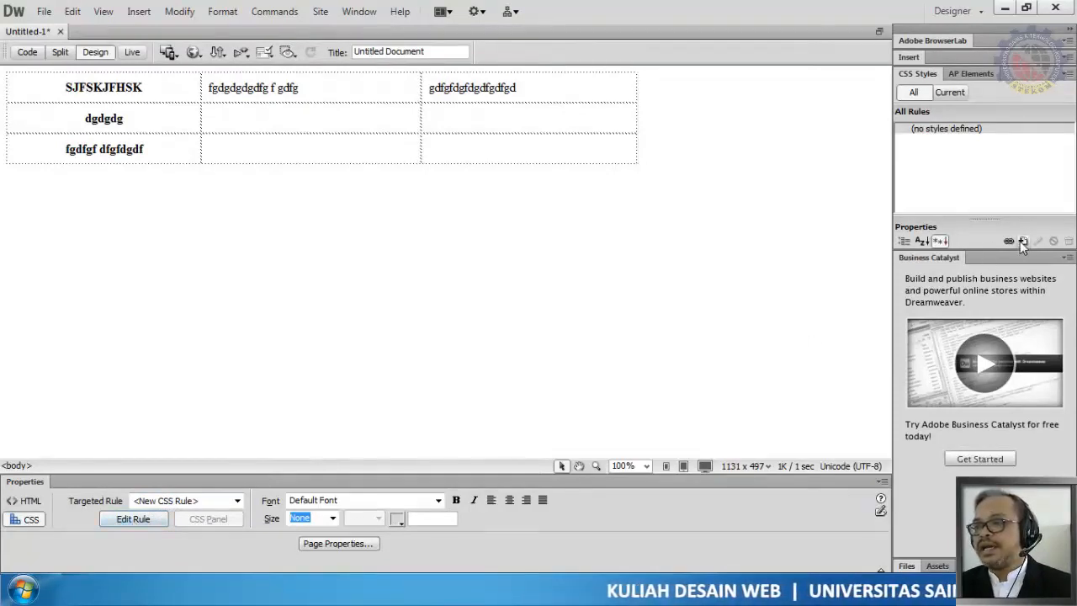
# Step: Create a new class CSS rule named warnacell, defined in this document only
pyautogui.click(153, 520)
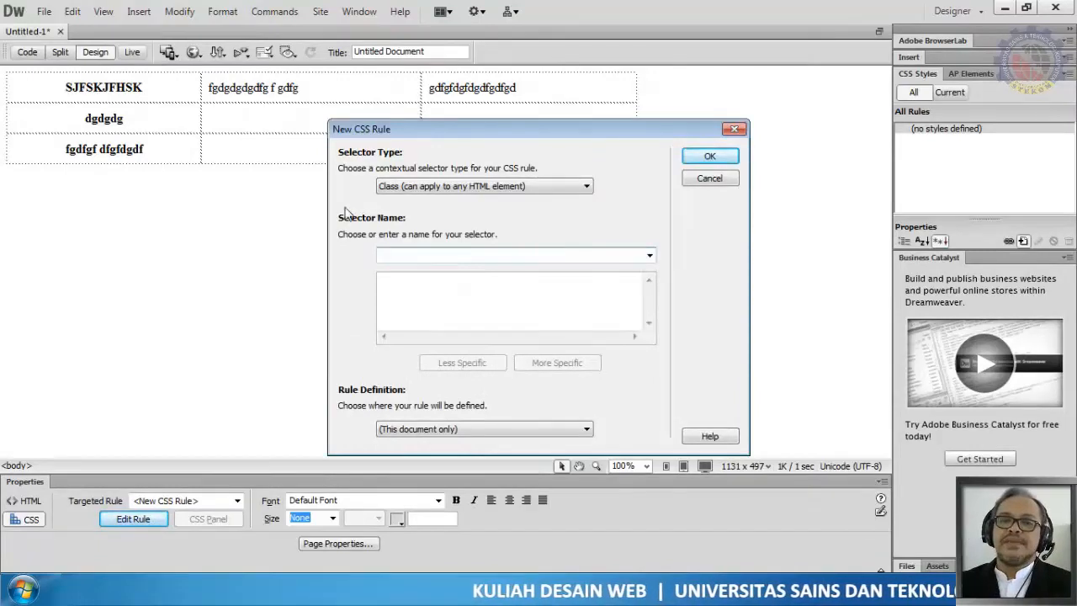
pyautogui.click(428, 189)
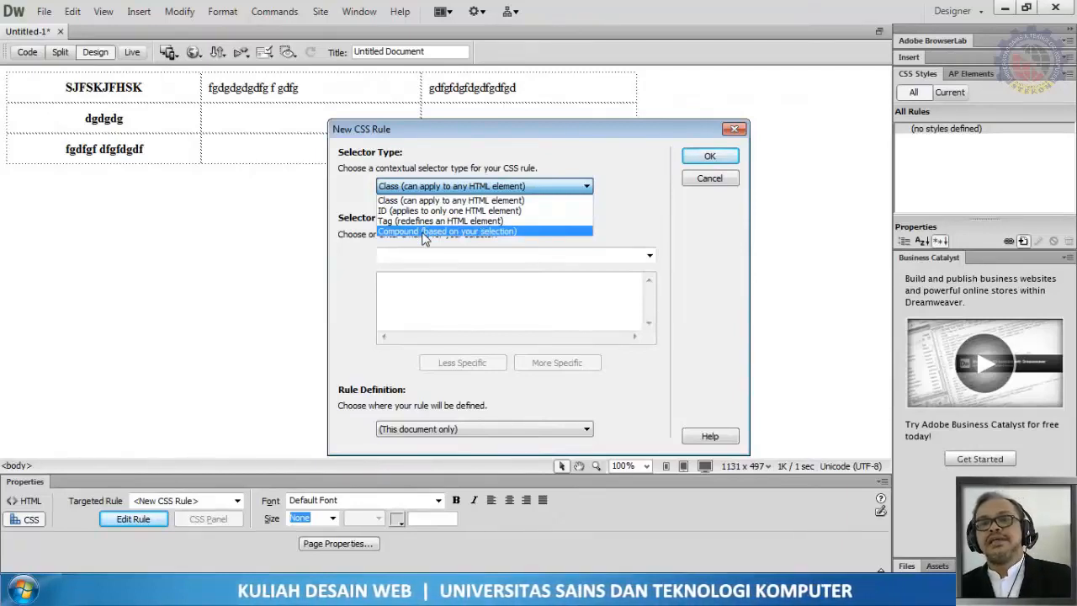
pyautogui.click(433, 200)
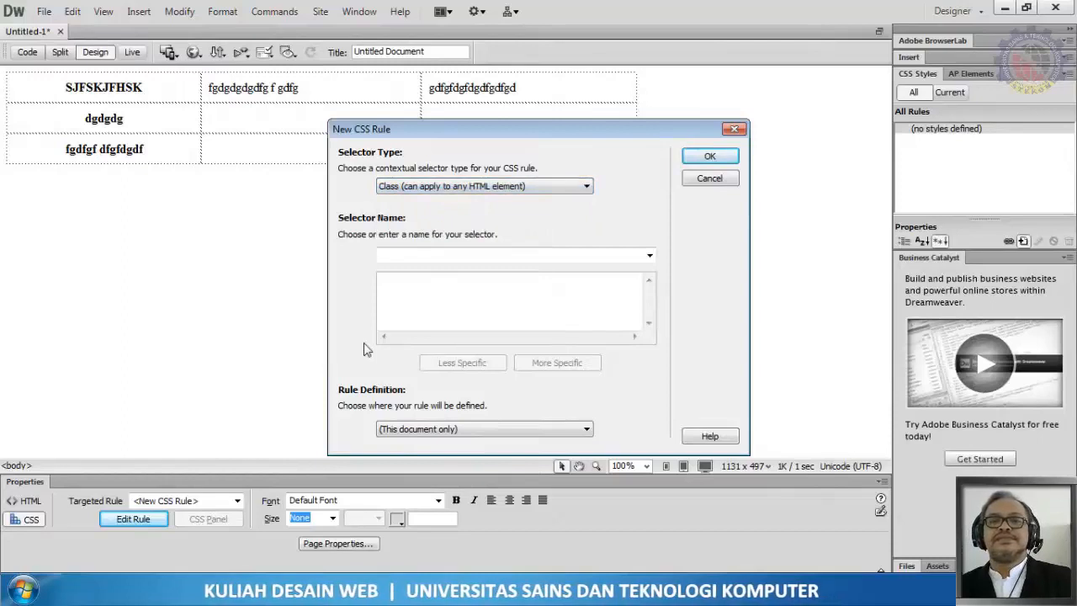
pyautogui.click(410, 257)
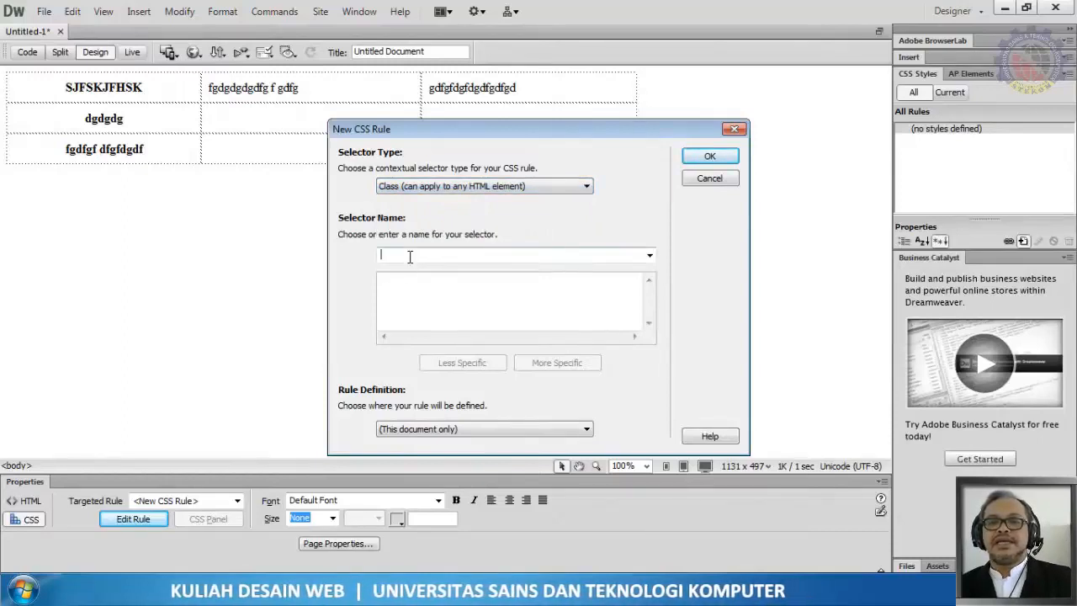
pyautogui.write('T')
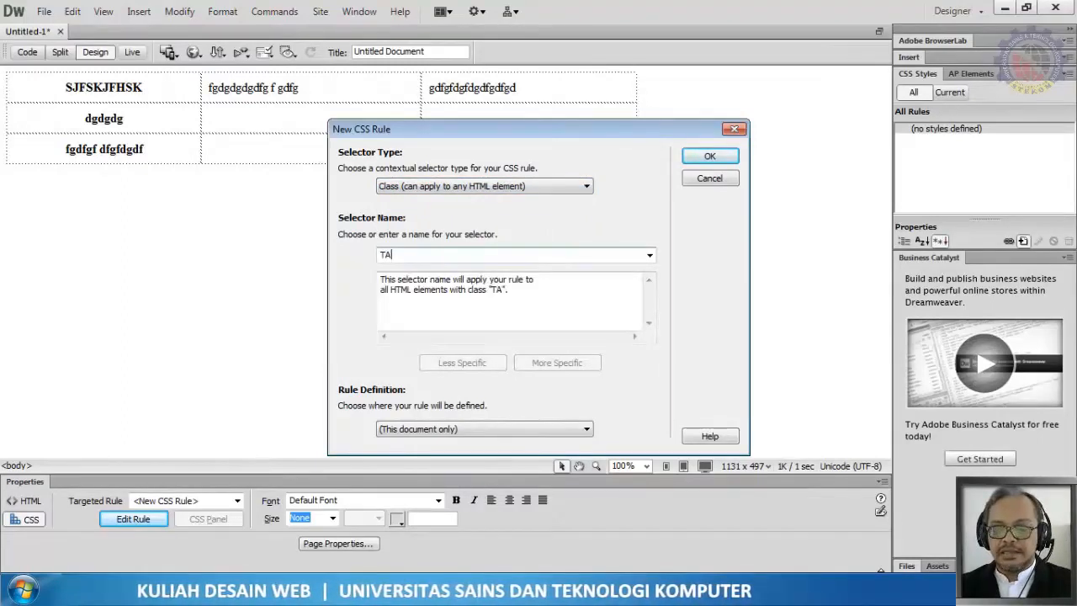
pyautogui.press('BackSpace')
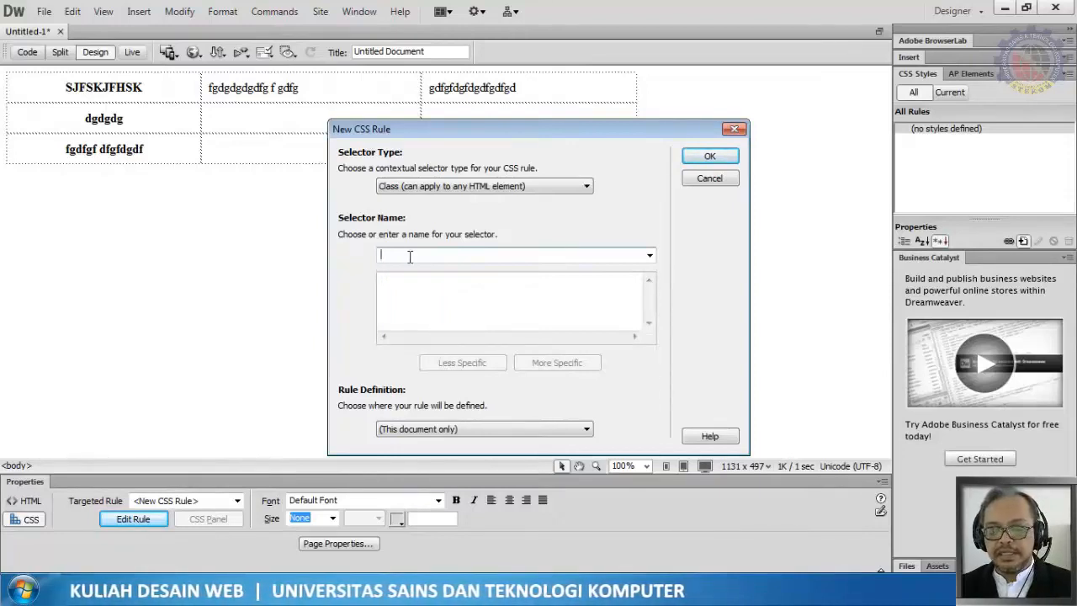
pyautogui.write('CEL')
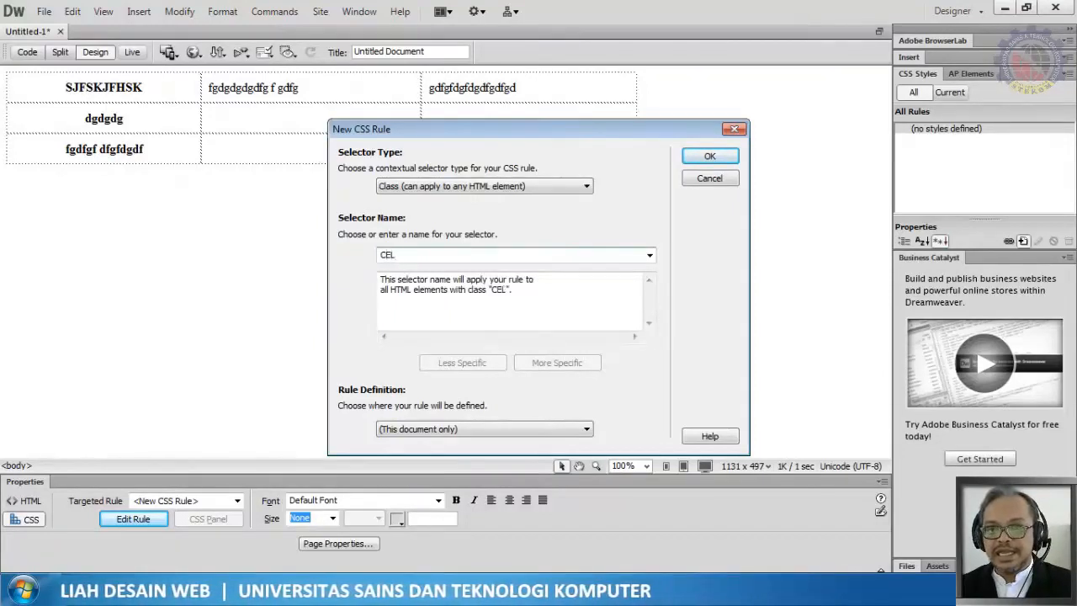
pyautogui.press('BackSpace')
pyautogui.press('BackSpace')
pyautogui.write('warnacell')
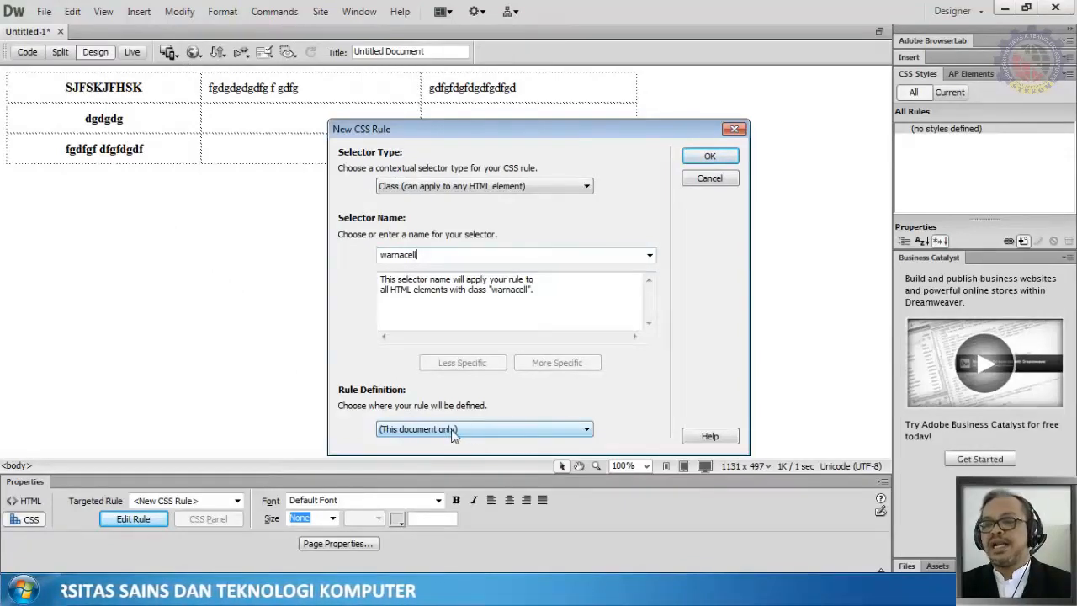
pyautogui.click(710, 157)
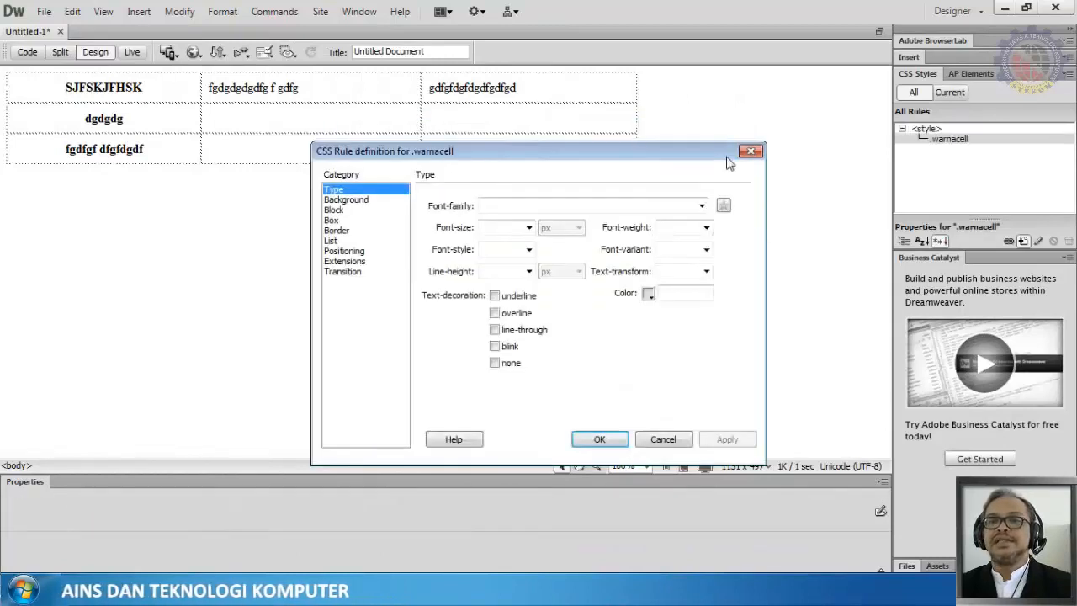
# Step: Set the warnacell rule's background color to #FC0
pyautogui.click(372, 201)
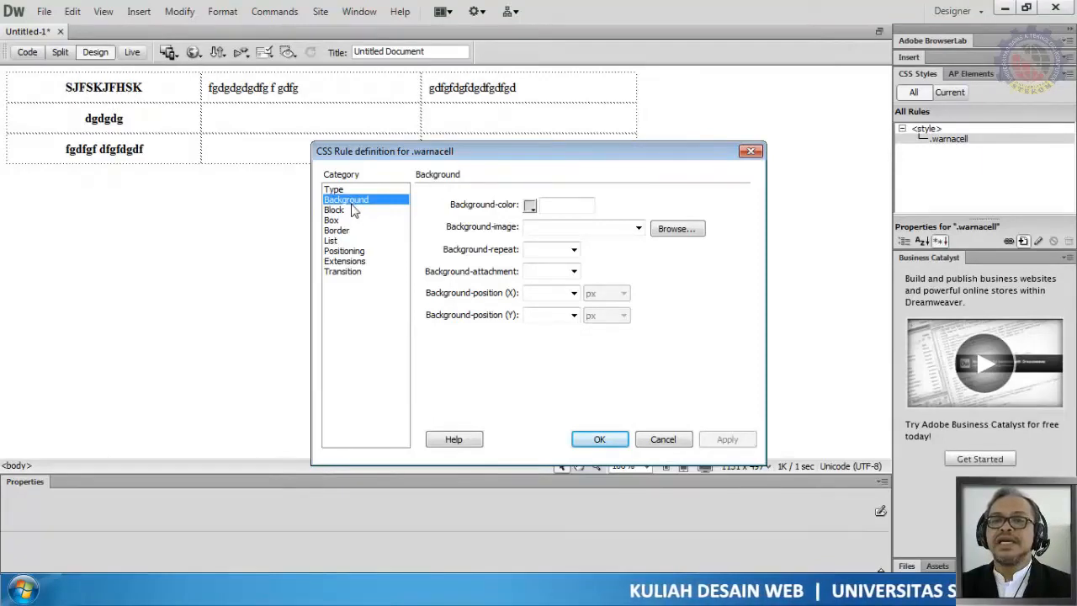
pyautogui.click(531, 206)
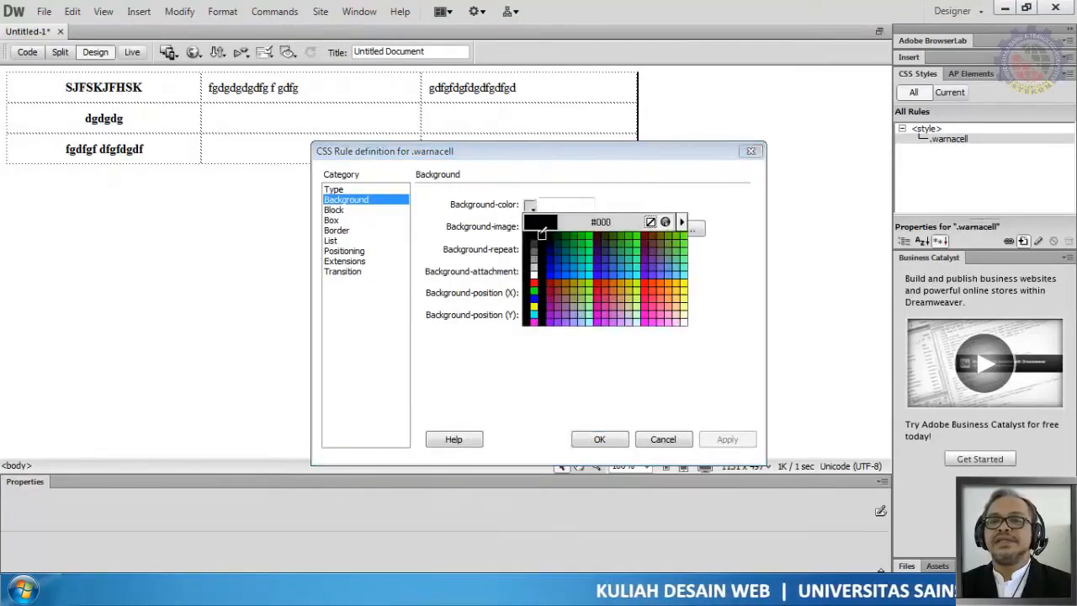
pyautogui.click(683, 281)
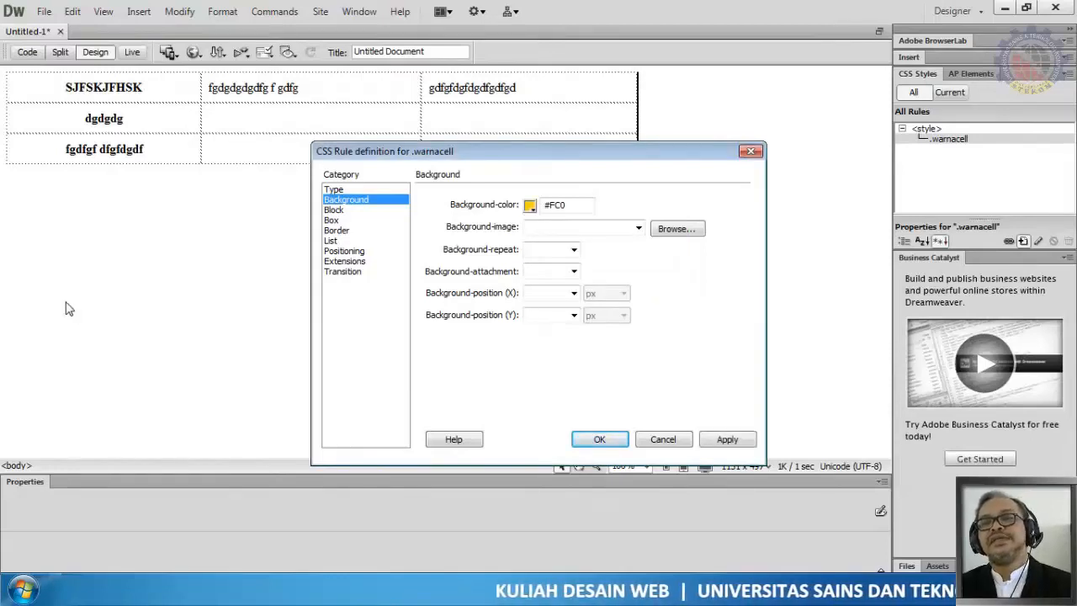
# Step: Open the rule's Border settings and clear Same for all for style, width and color
pyautogui.click(337, 231)
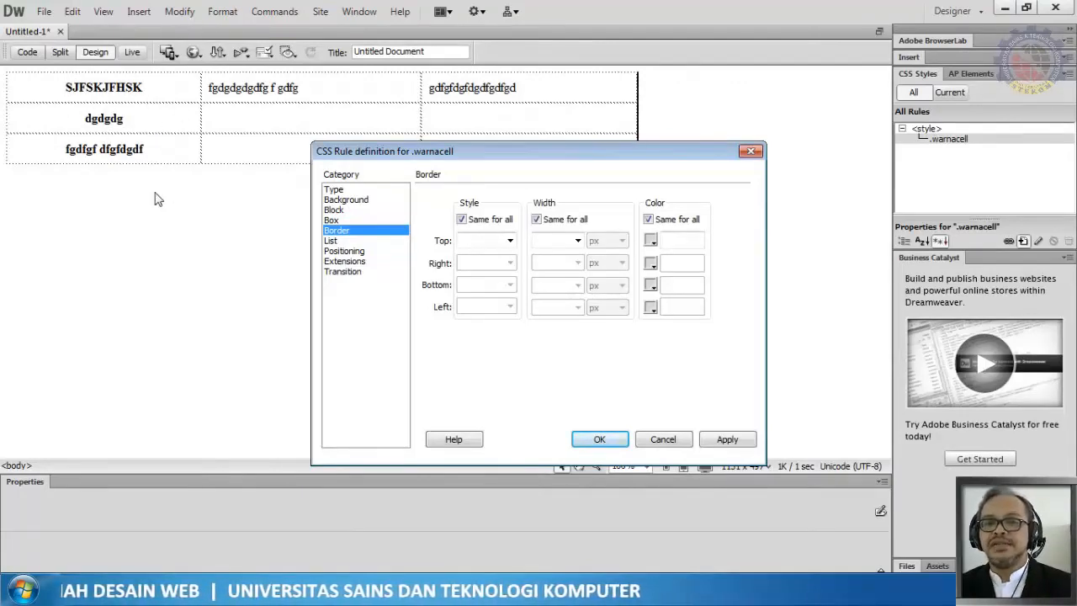
pyautogui.click(462, 220)
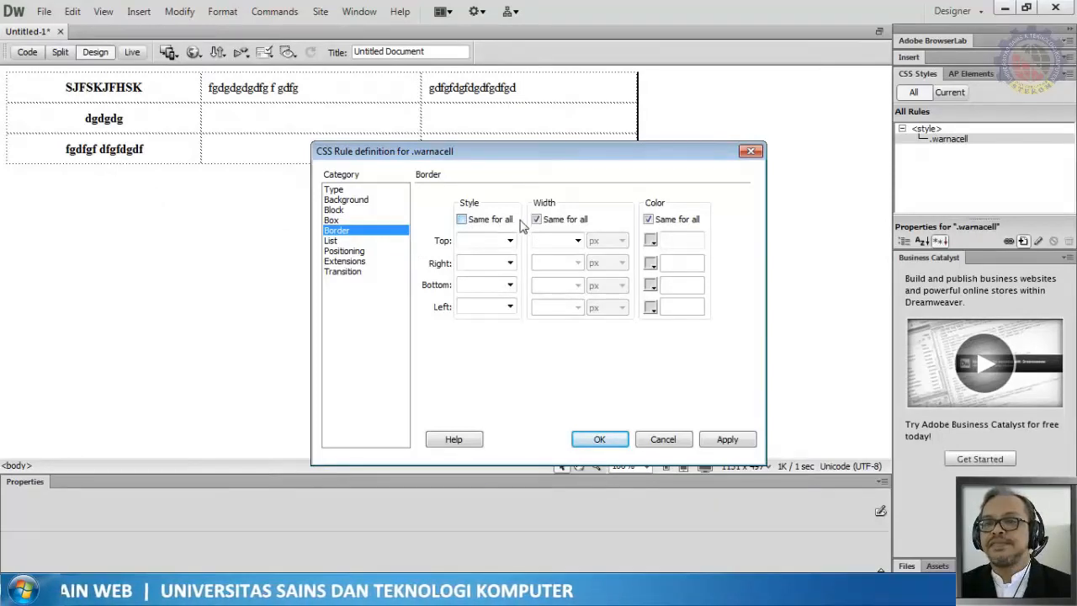
pyautogui.click(537, 220)
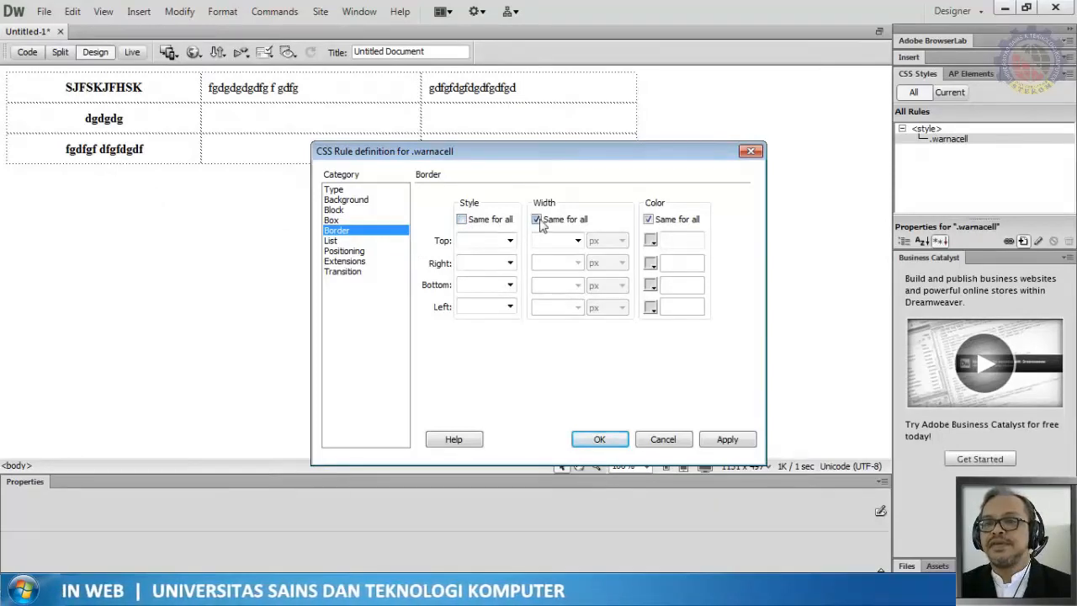
pyautogui.click(649, 219)
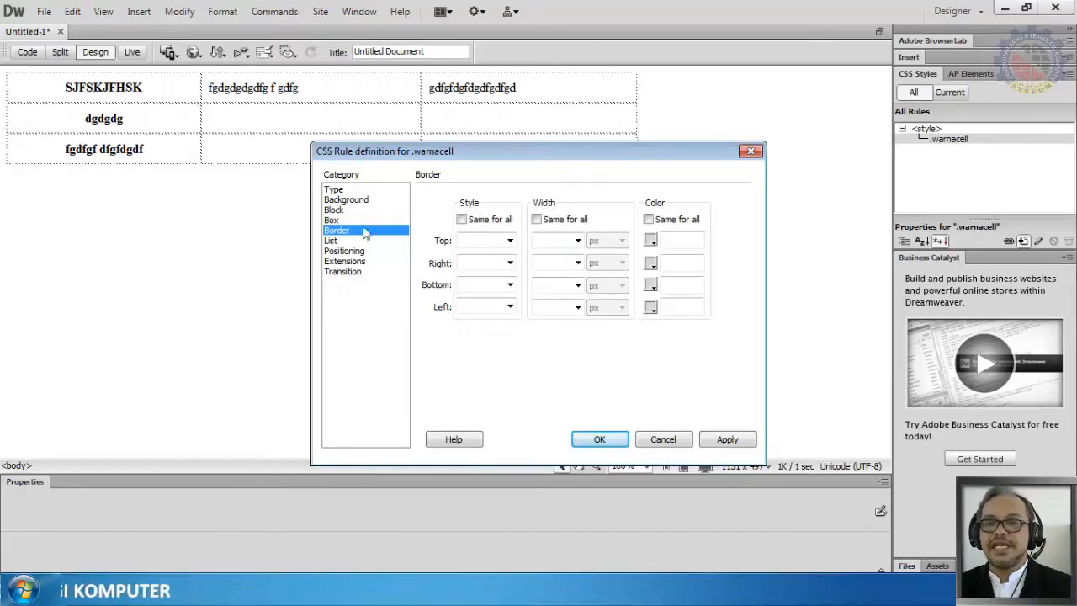
# Step: Give the bottom border a solid style and a width of 2 px
pyautogui.click(511, 286)
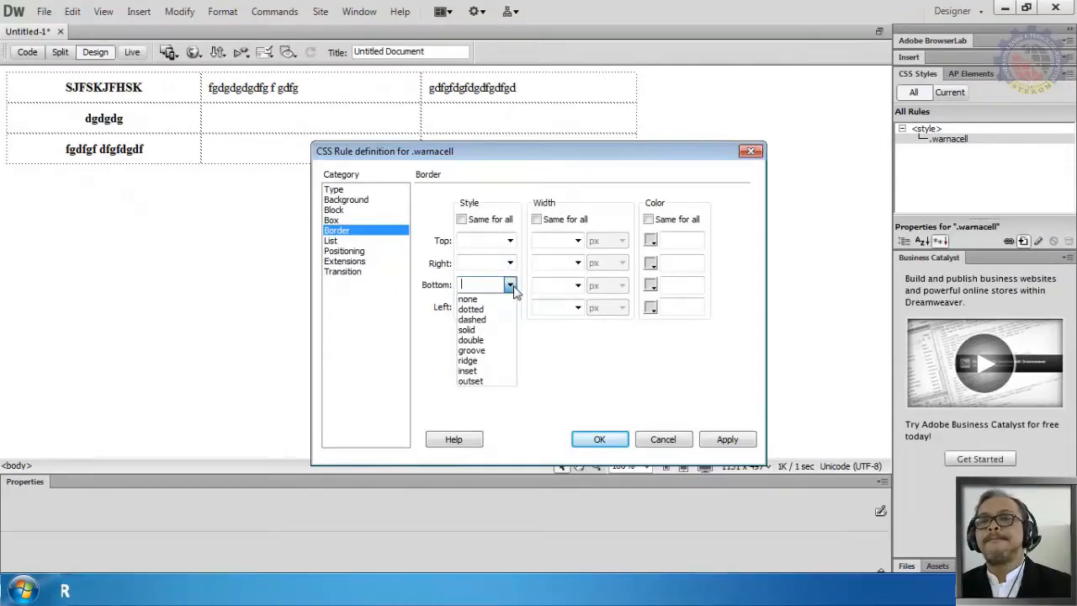
pyautogui.click(513, 287)
pyautogui.click(511, 286)
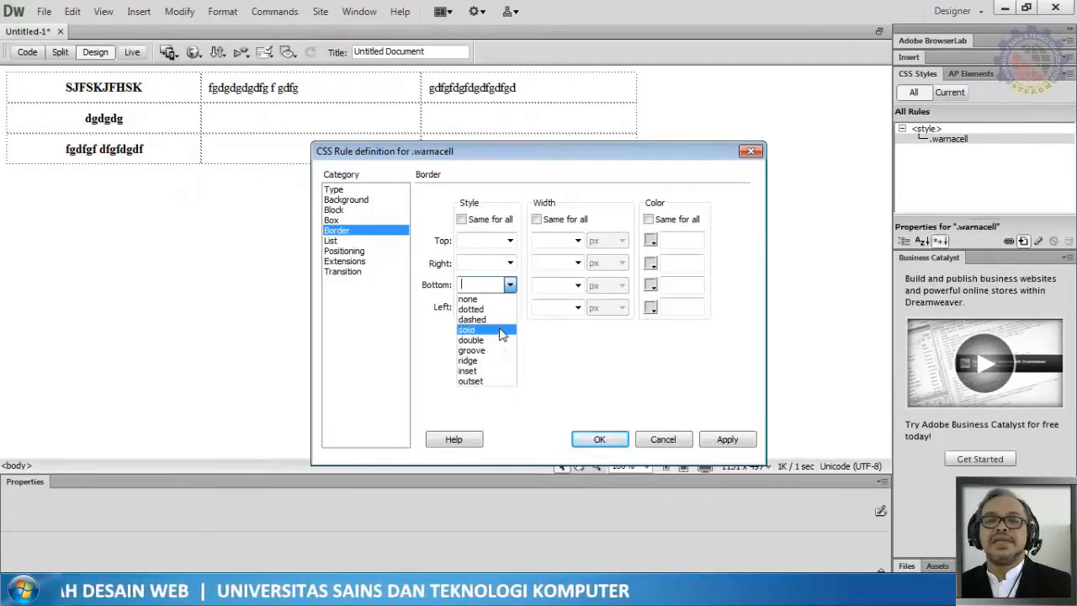
pyautogui.click(502, 330)
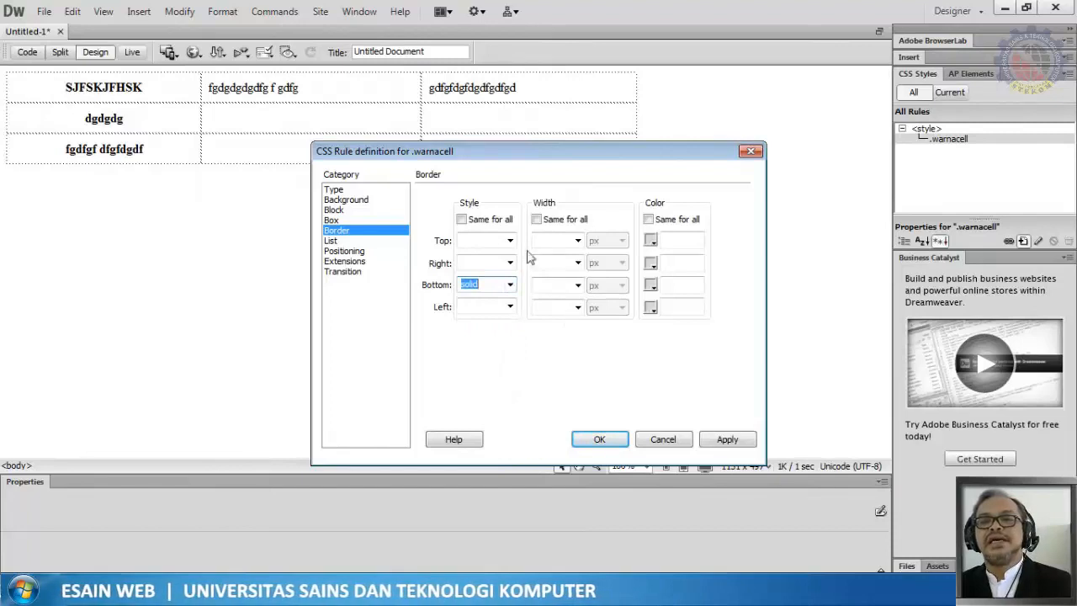
pyautogui.click(547, 285)
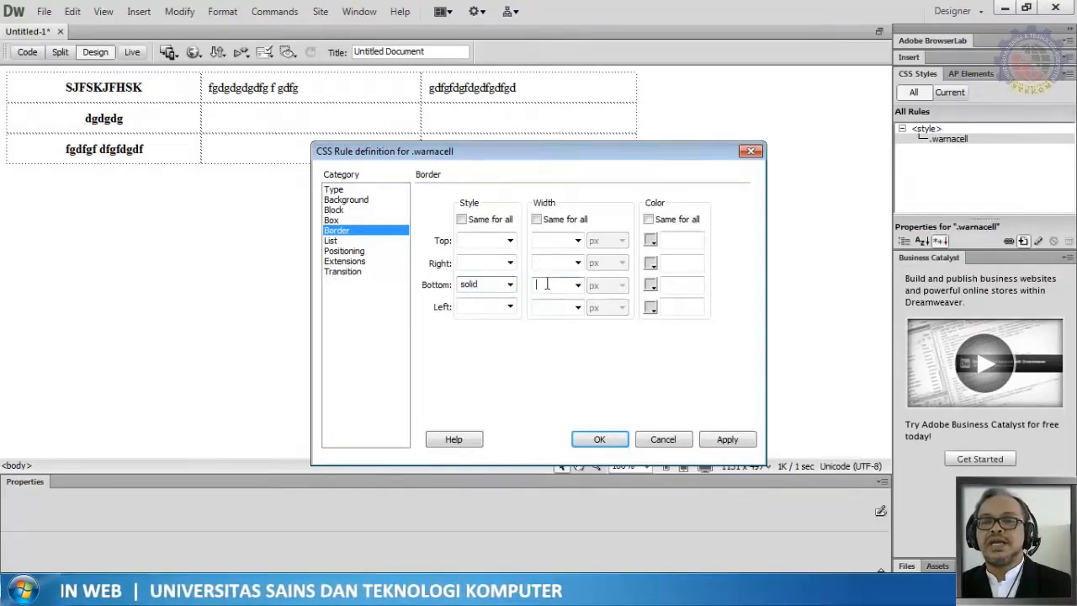
pyautogui.write('2')
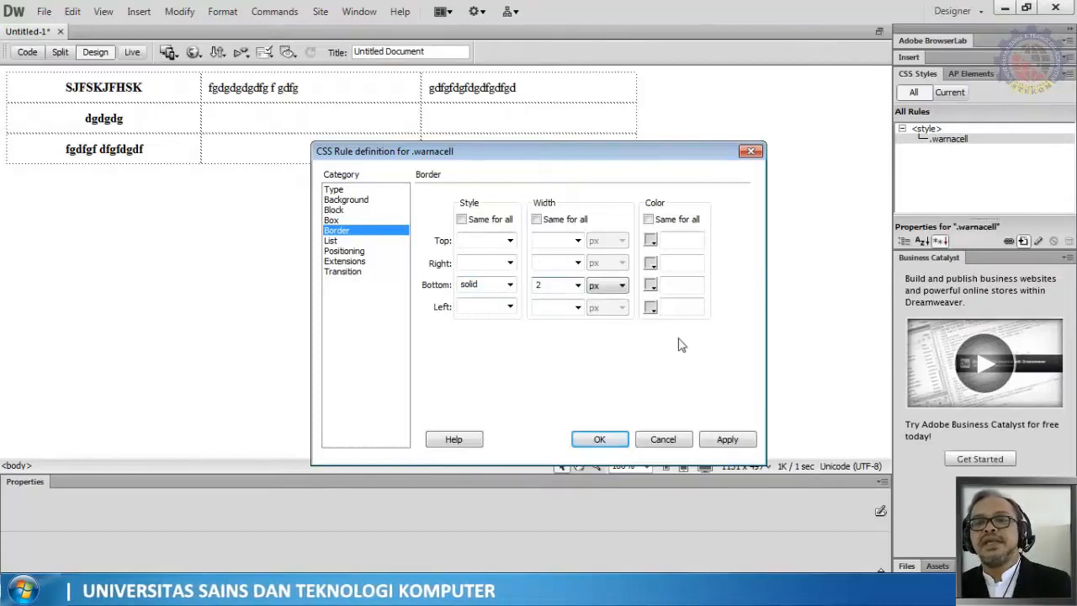
# Step: Set the warnacell rule's bottom border color to #00F
pyautogui.click(652, 285)
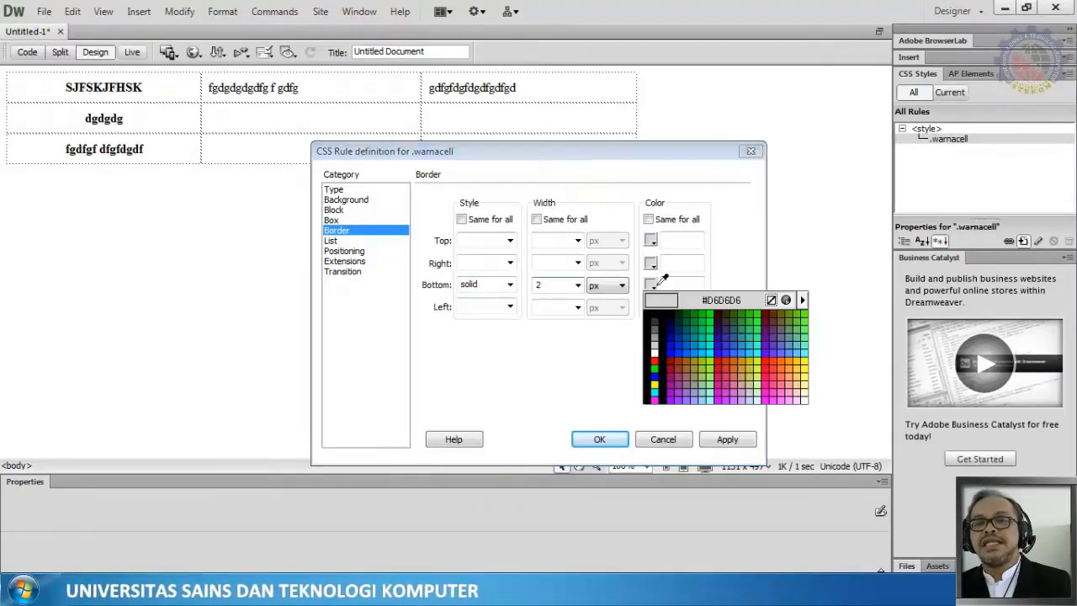
pyautogui.click(677, 343)
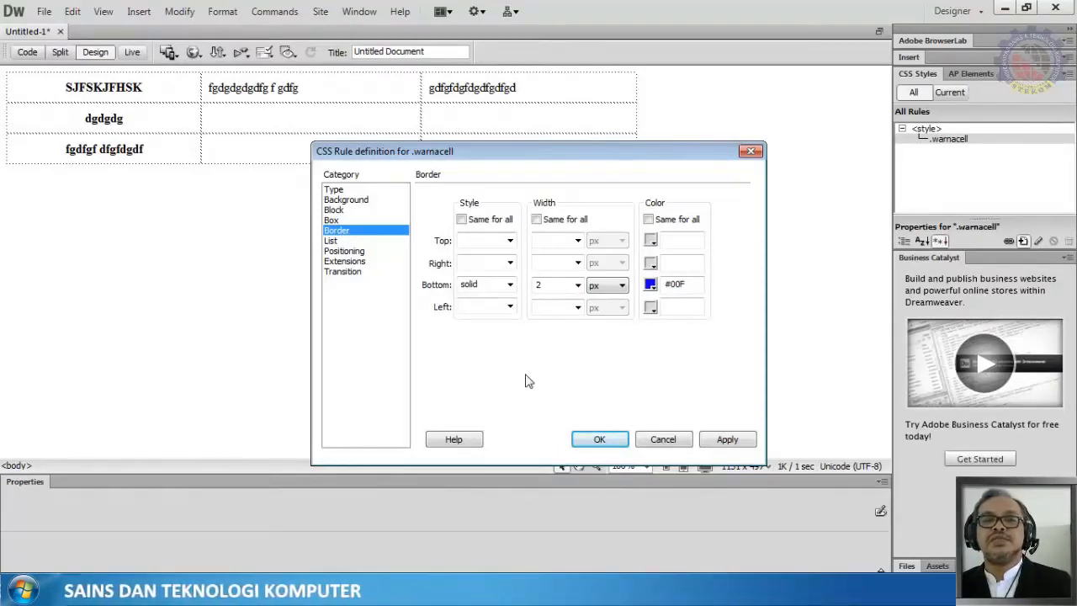
# Step: Set the rule's type to font family Tahoma, Geneva, sans-serif, size 16 px, weight bold
pyautogui.click(335, 191)
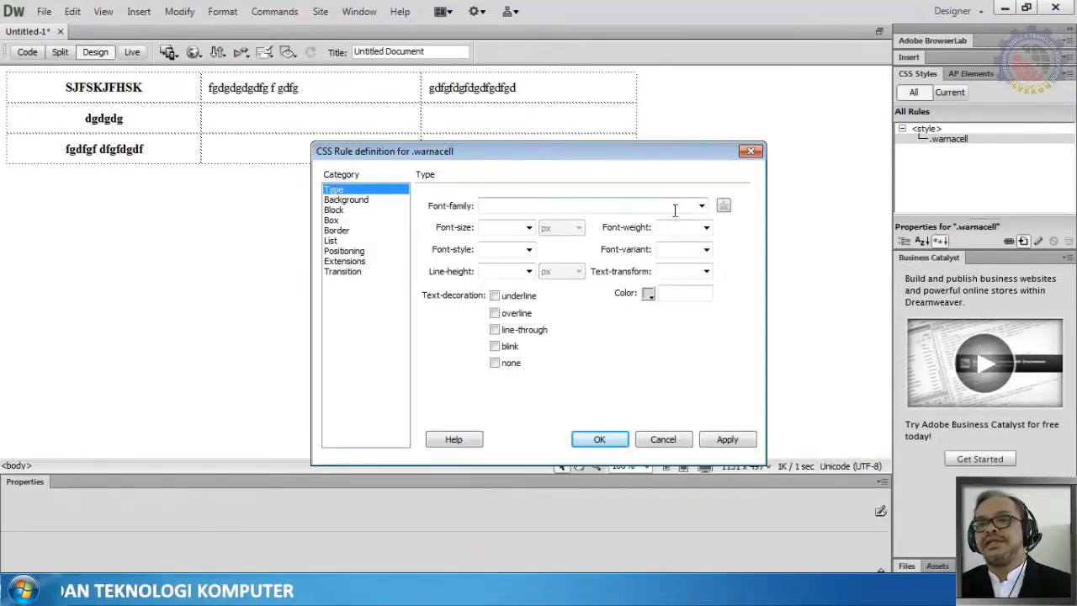
pyautogui.click(701, 207)
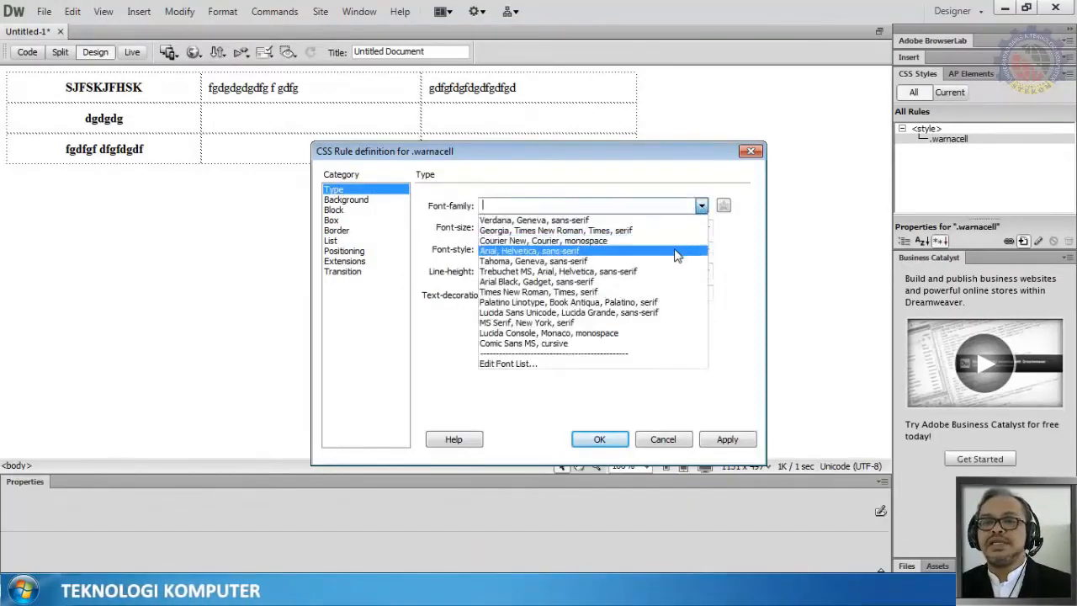
pyautogui.click(675, 261)
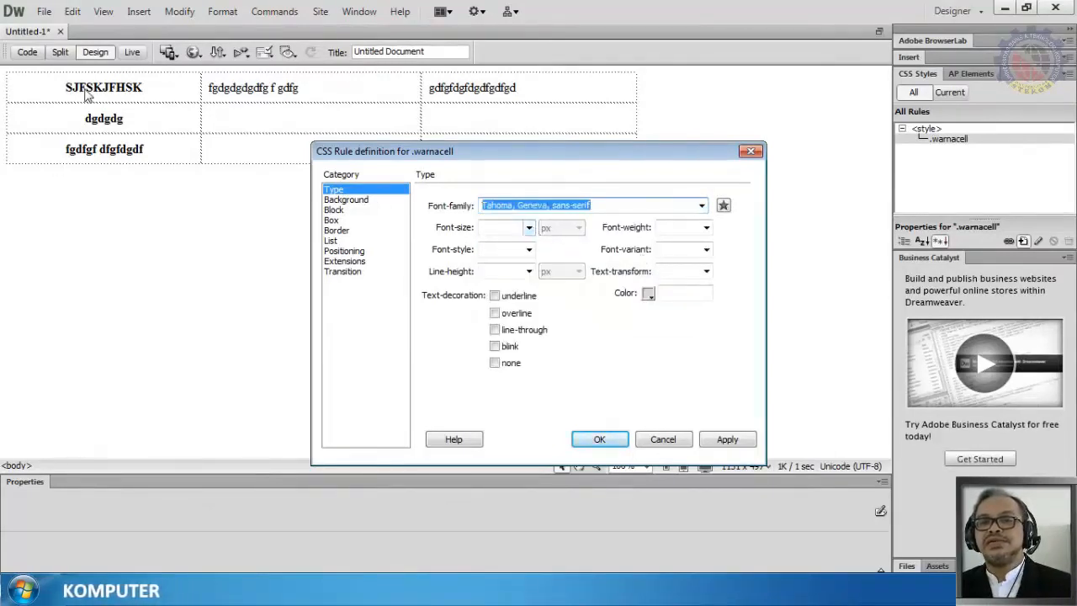
pyautogui.click(529, 229)
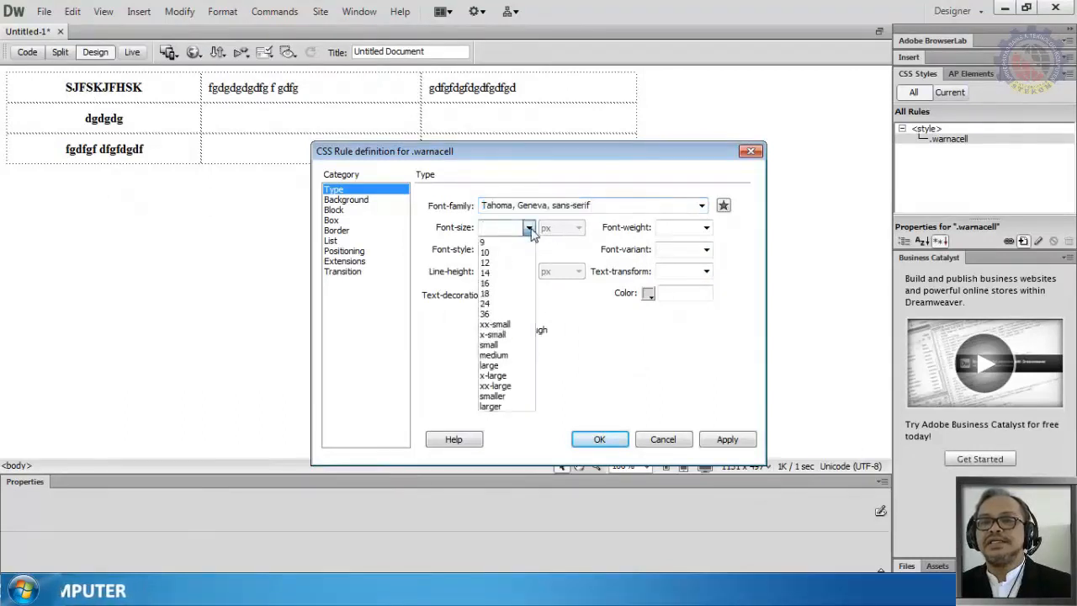
pyautogui.click(520, 283)
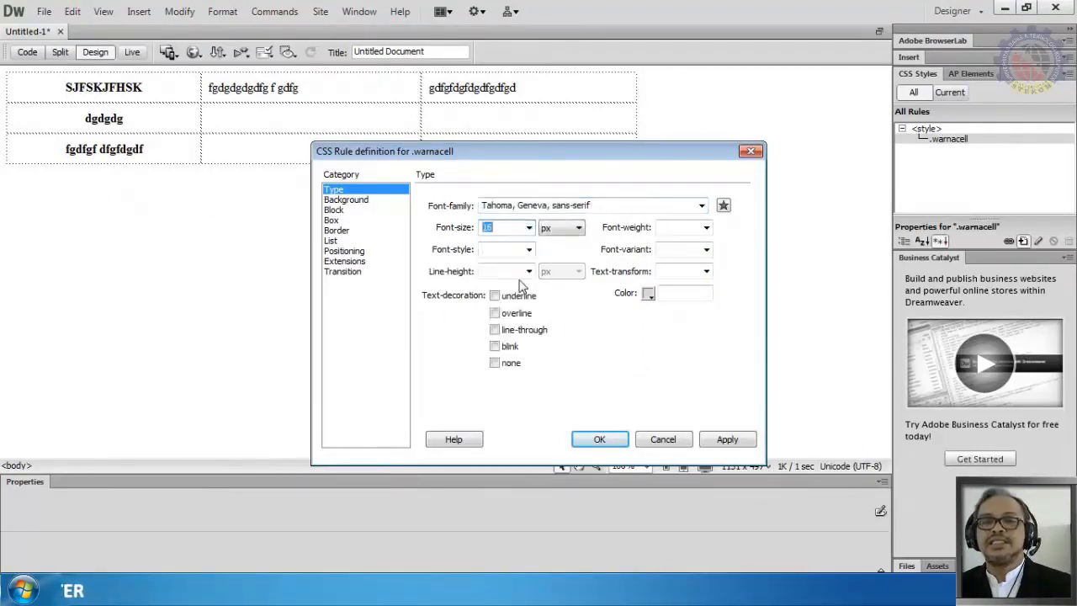
pyautogui.click(706, 227)
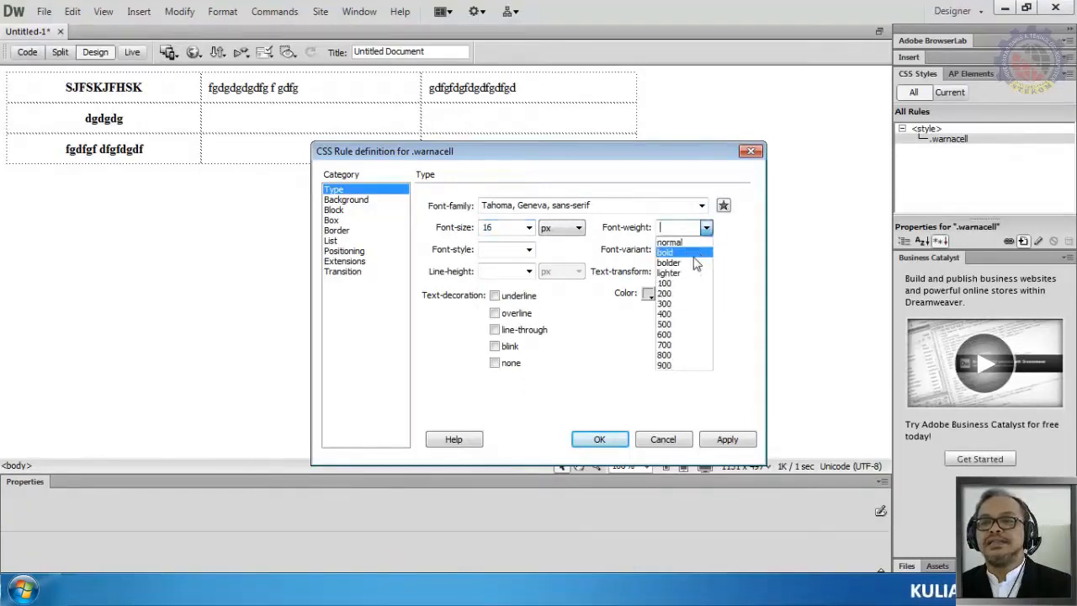
pyautogui.click(702, 253)
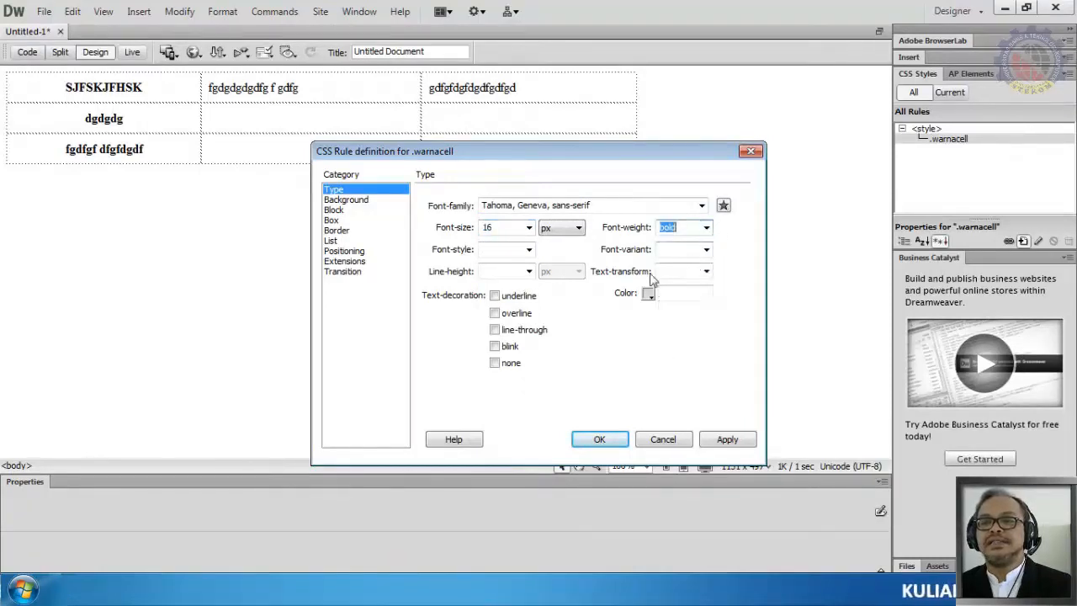
# Step: Set the rule's text alignment to center, then apply and confirm the rule definition
pyautogui.click(334, 209)
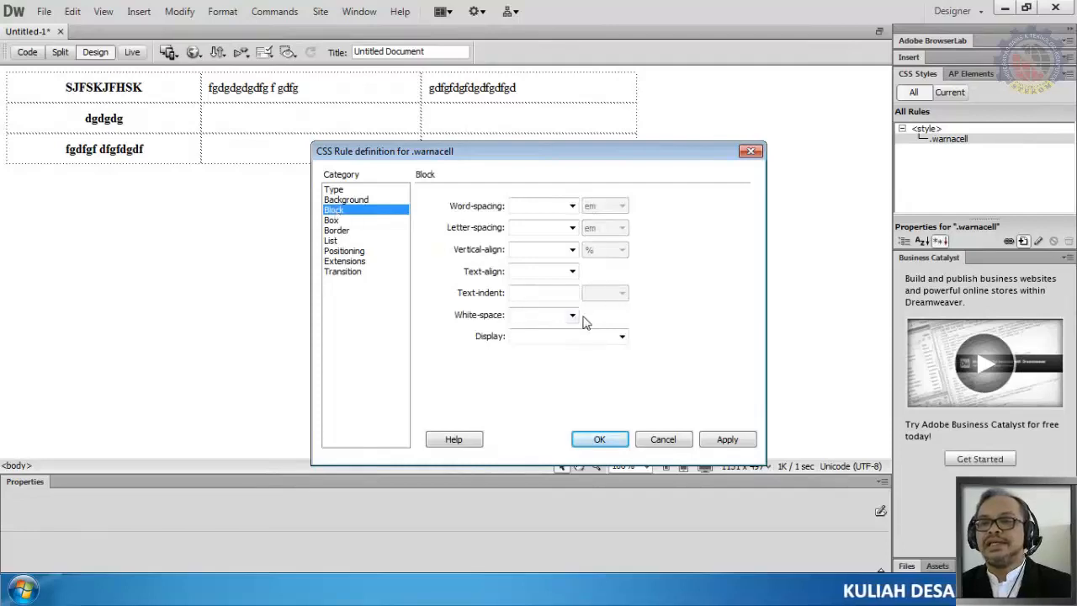
pyautogui.click(573, 271)
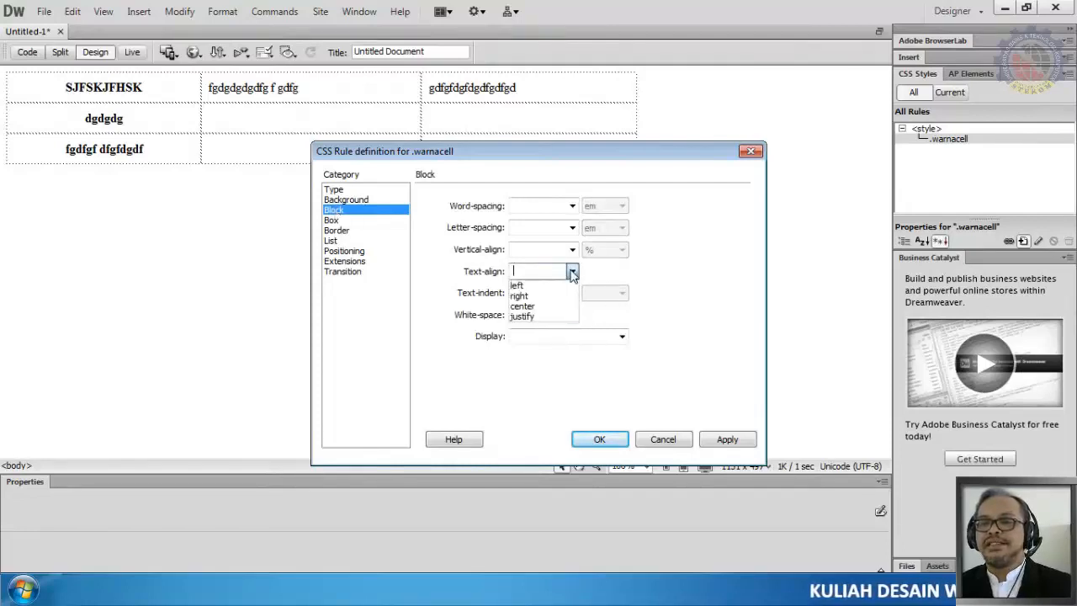
pyautogui.click(555, 307)
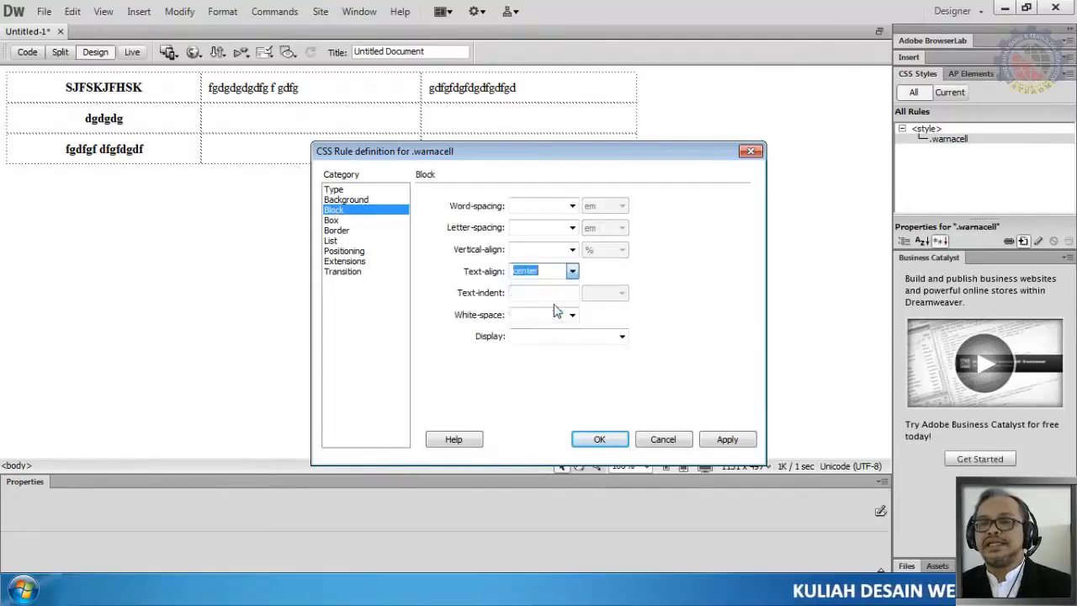
pyautogui.click(337, 191)
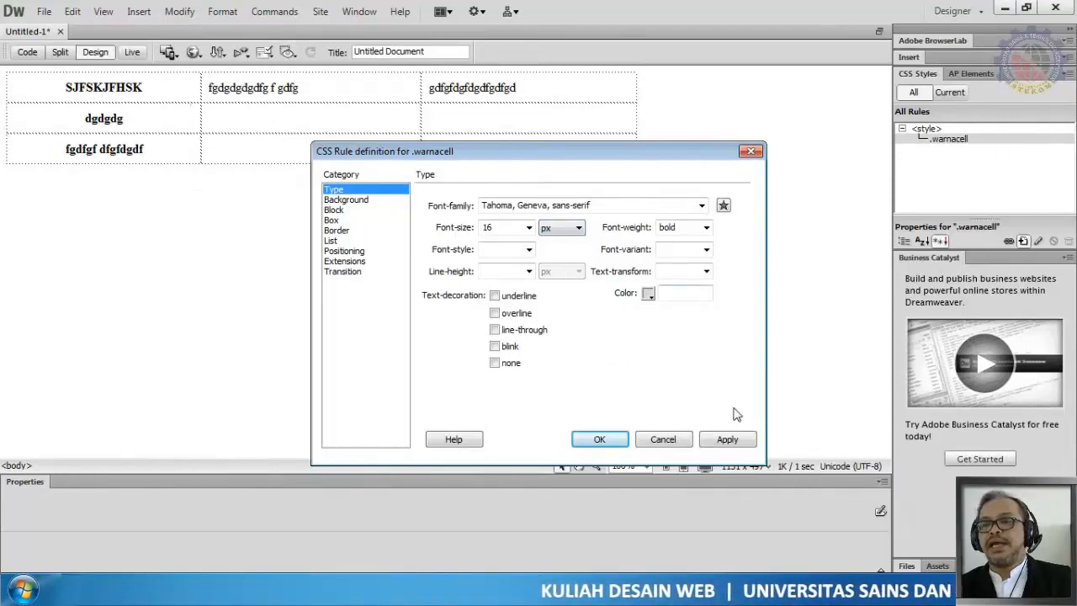
pyautogui.click(729, 440)
pyautogui.click(611, 442)
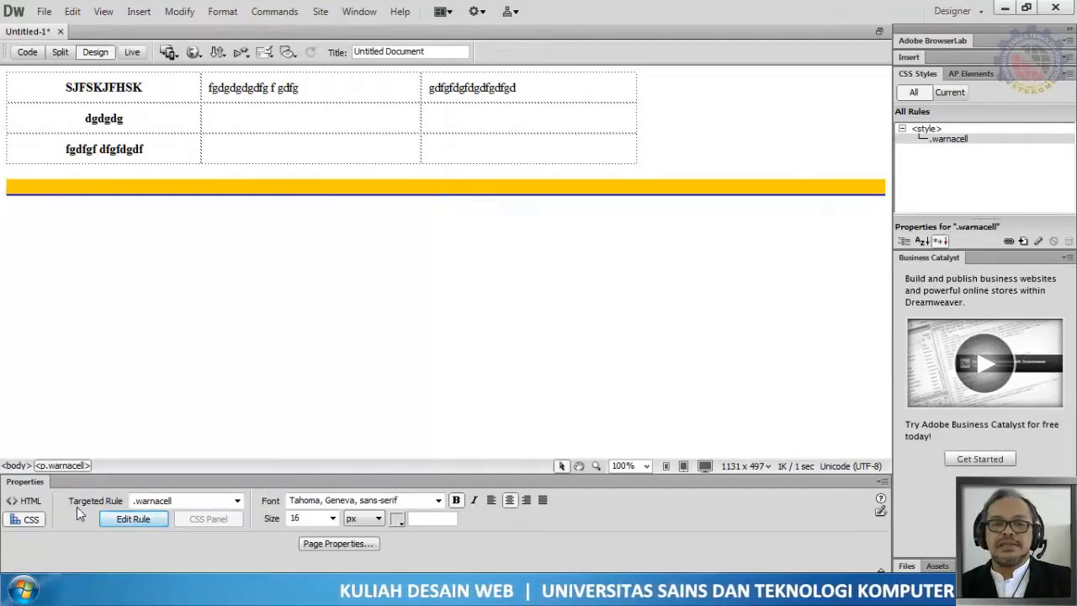
# Step: Remove the warnacell class from the paragraph below the table
pyautogui.click(237, 501)
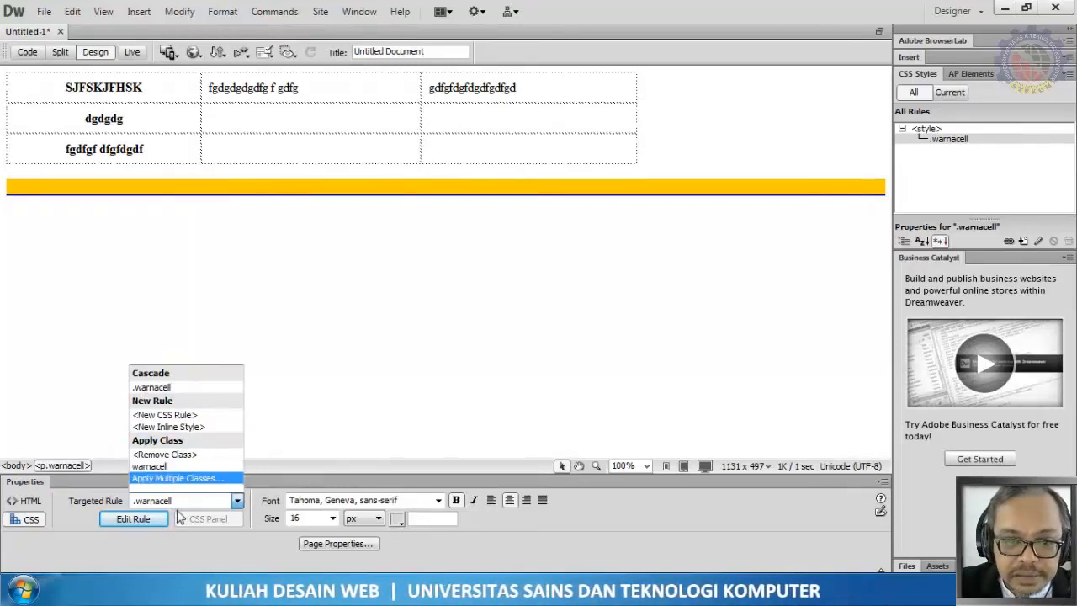
pyautogui.click(200, 455)
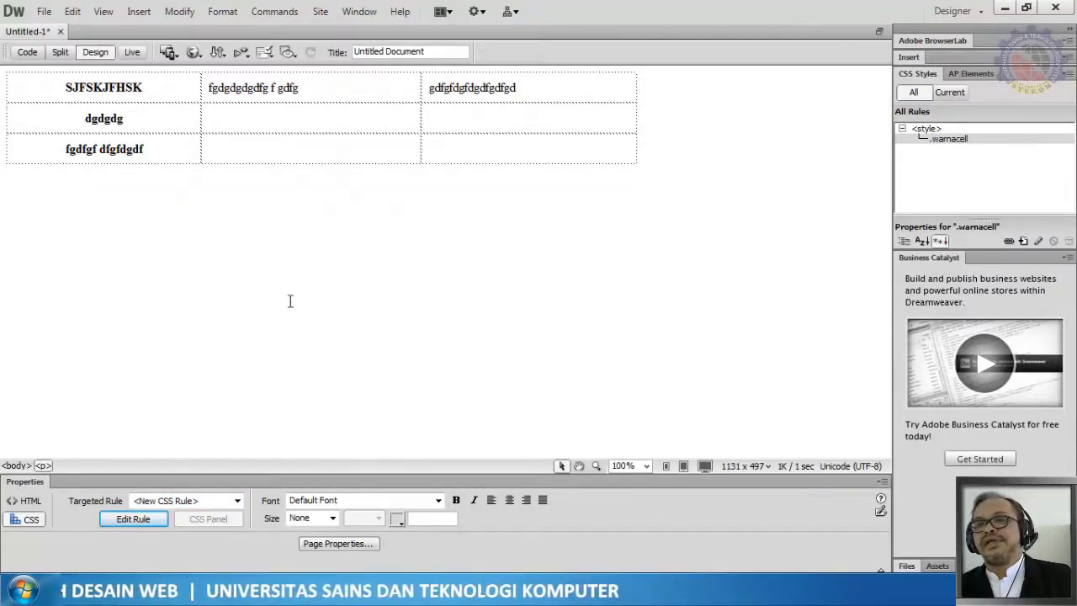
# Step: Select the cells of the second and third columns and create a new class rule named datacell
pyautogui.moveTo(253, 88); pyautogui.dragTo(558, 149)
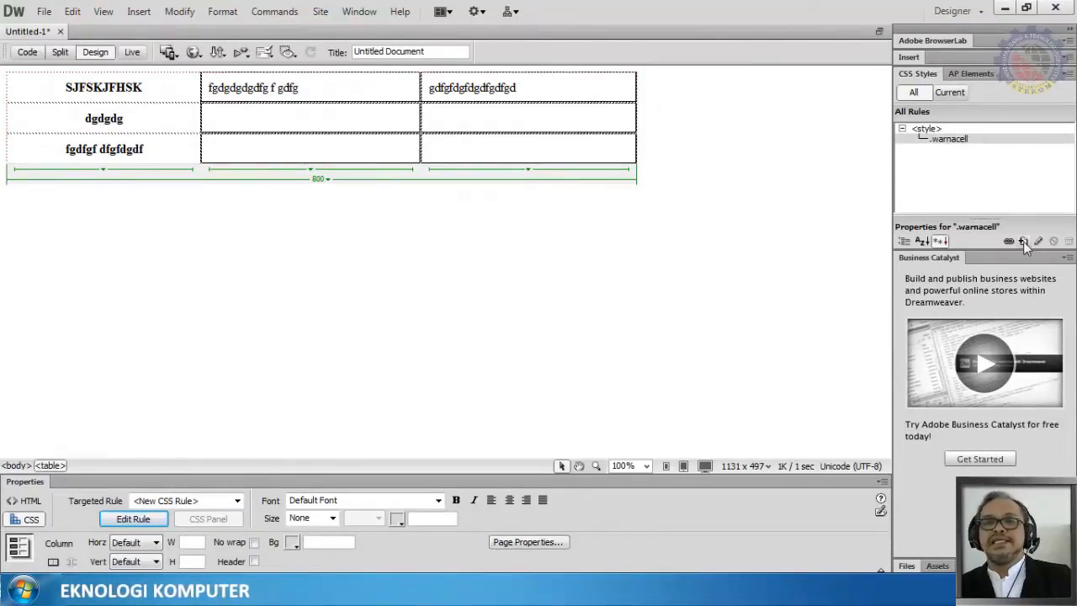
pyautogui.click(505, 160)
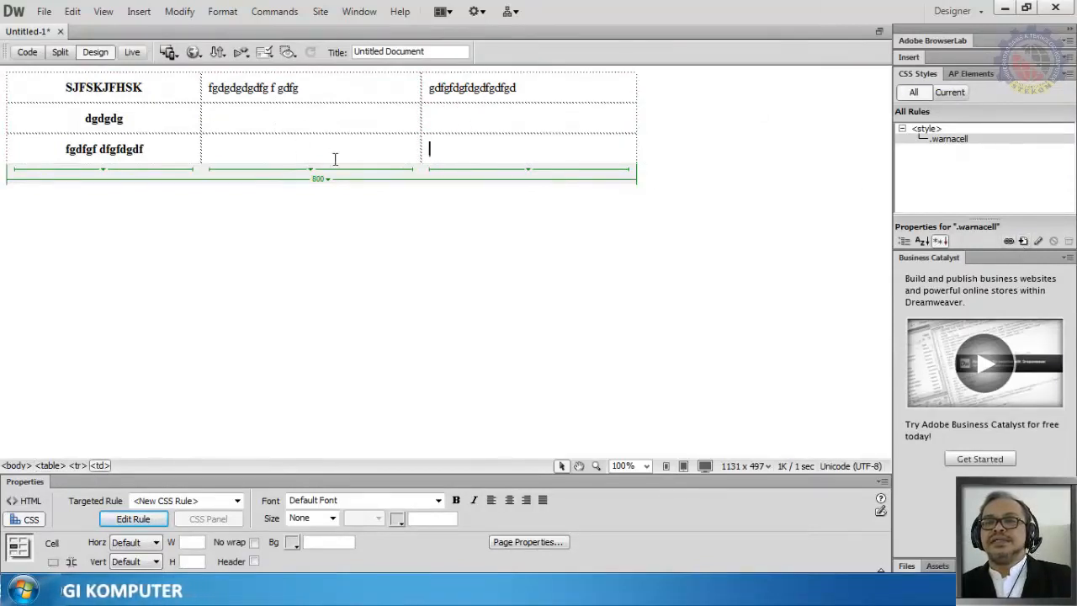
pyautogui.moveTo(207, 87); pyautogui.dragTo(577, 159)
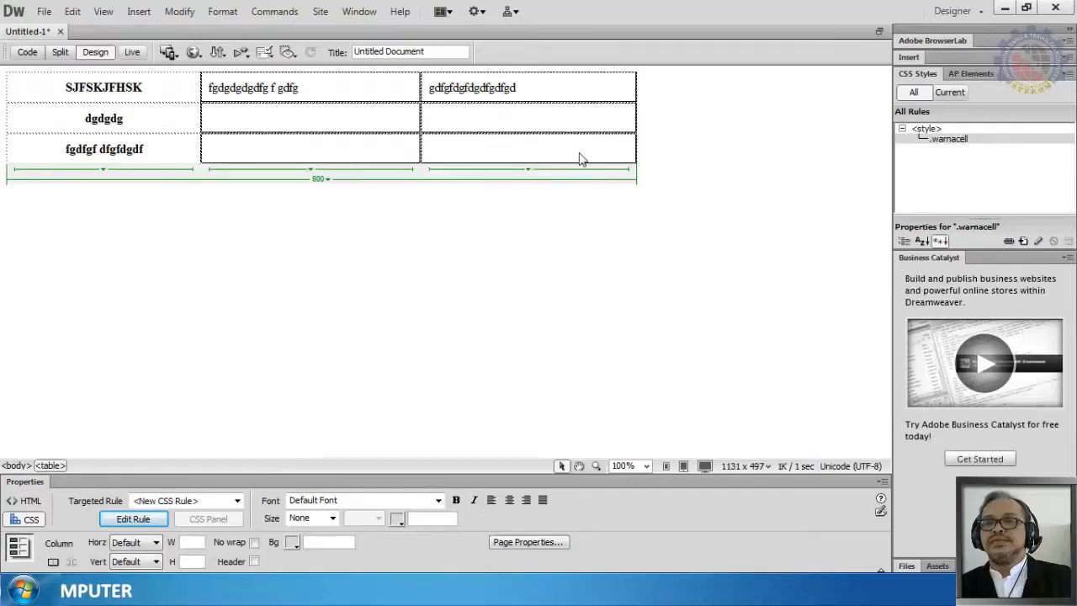
pyautogui.click(1025, 240)
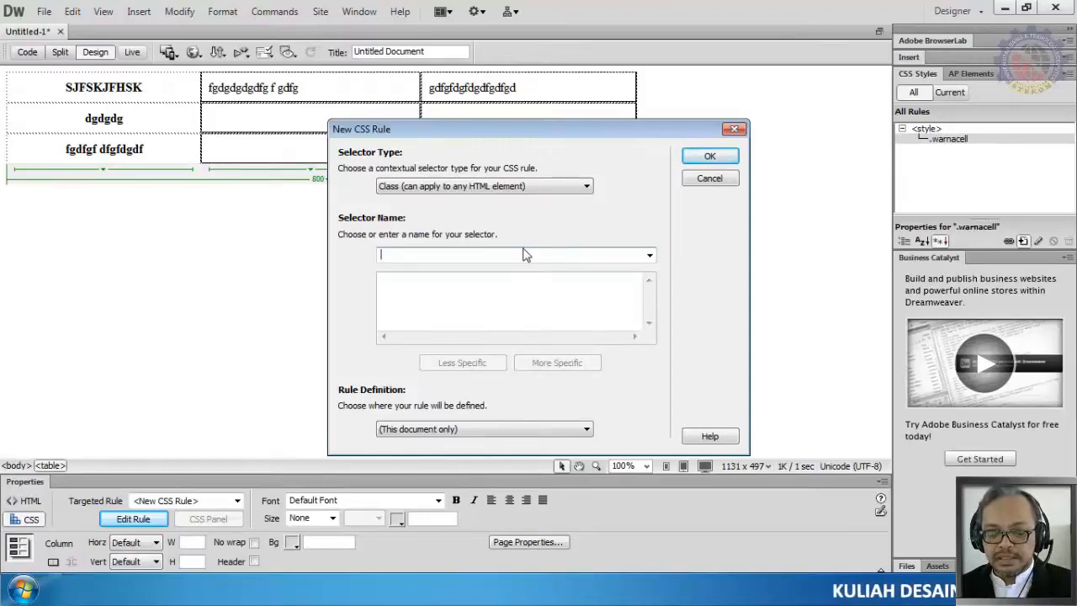
pyautogui.write('dat')
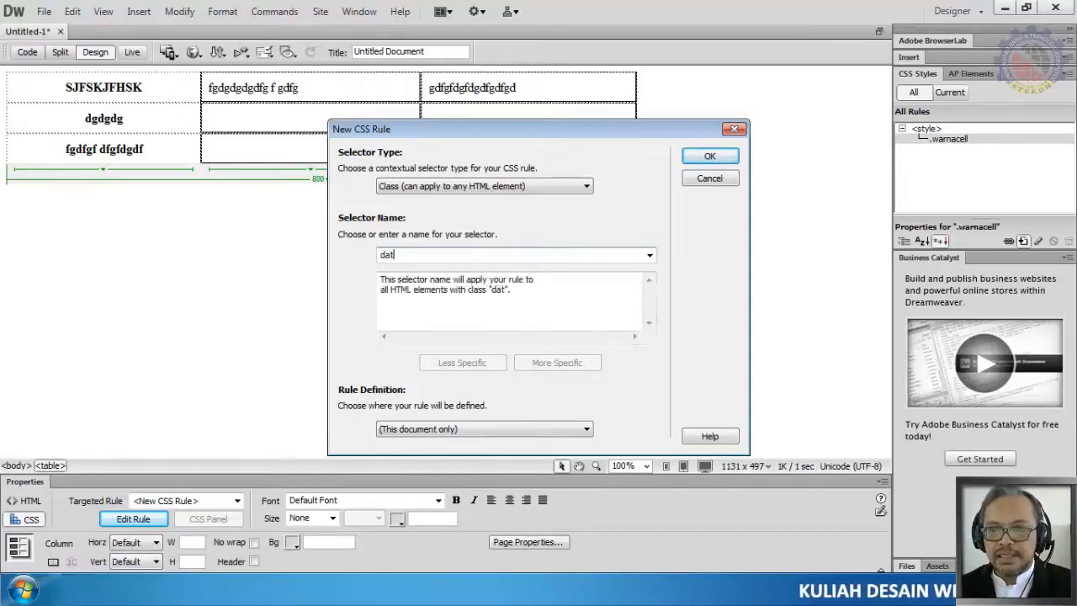
pyautogui.write('acell')
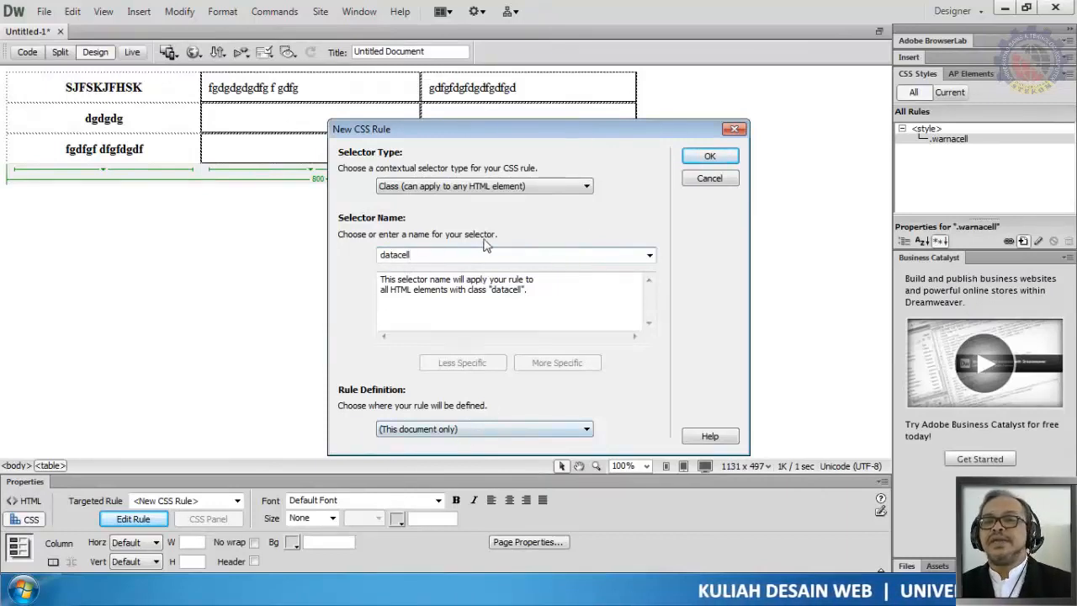
pyautogui.click(711, 157)
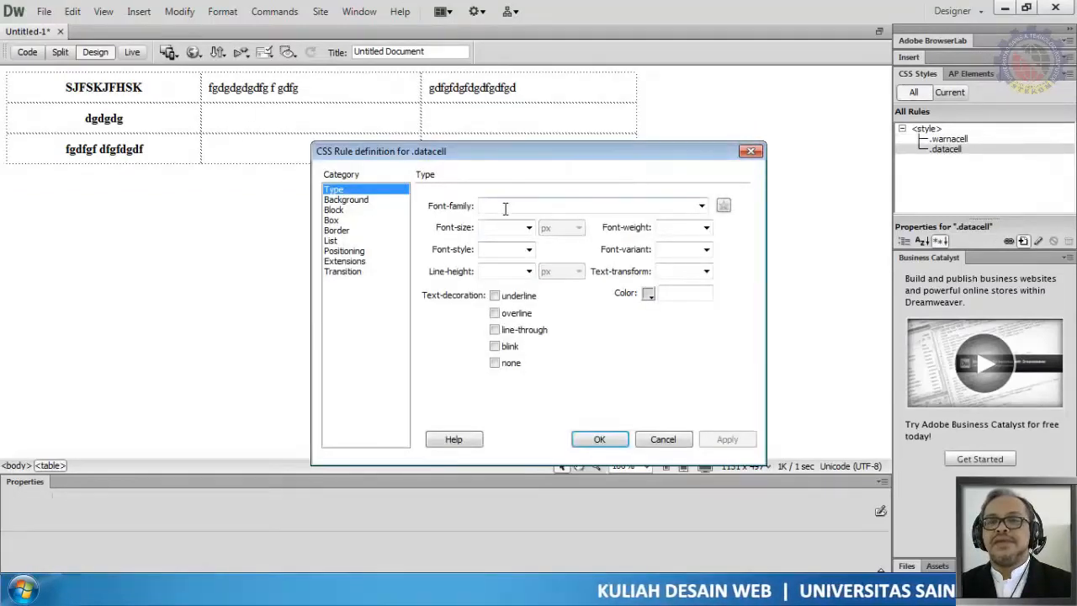
# Step: Set the datacell font family to Trebuchet MS, Arial, Helvetica, sans-serif with size 12 px
pyautogui.click(702, 205)
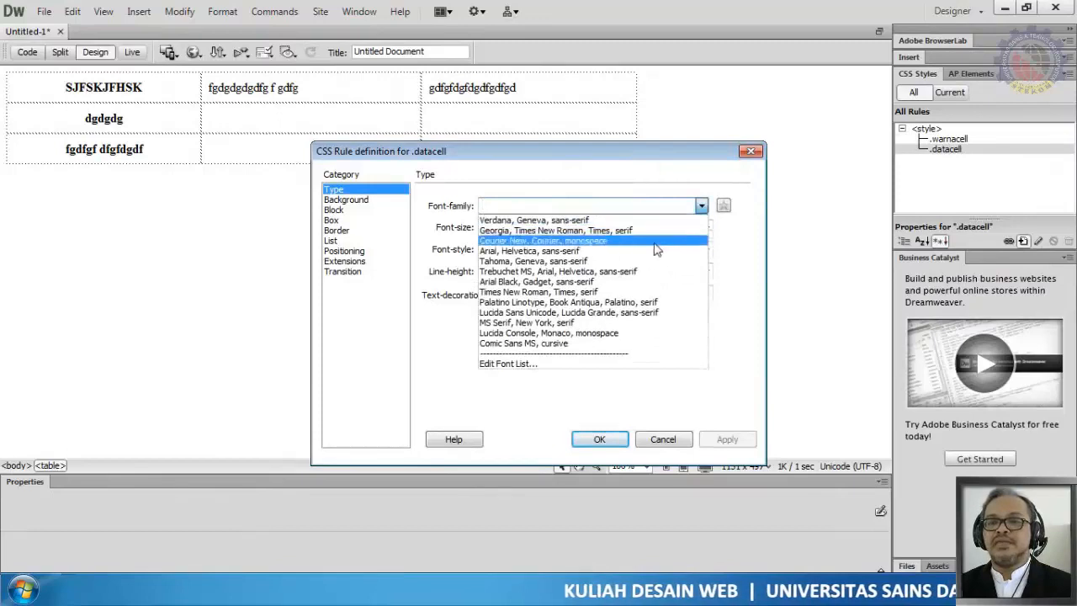
pyautogui.click(649, 272)
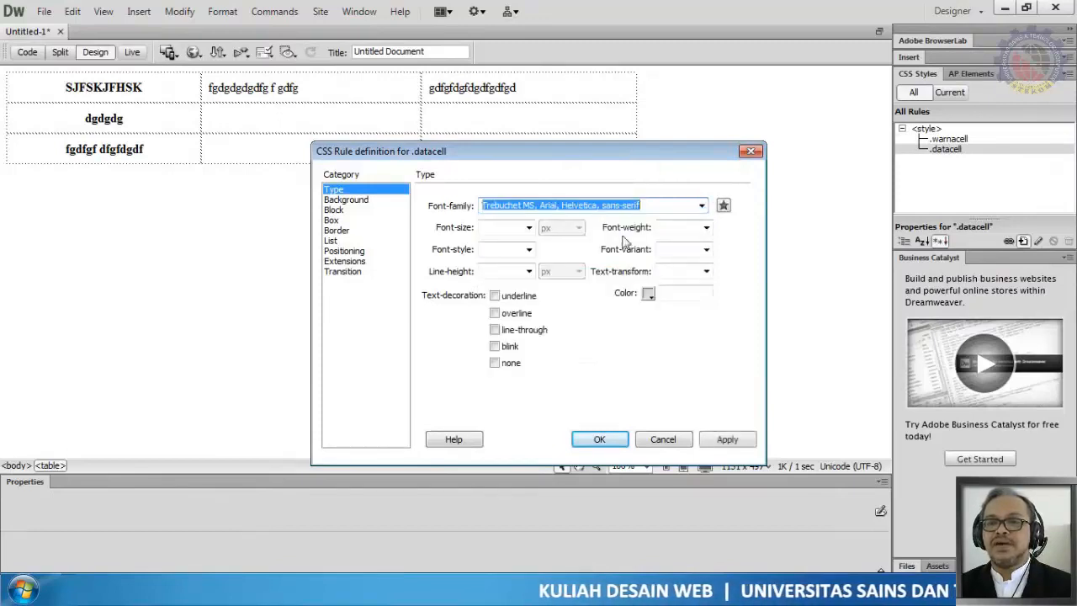
pyautogui.click(528, 227)
pyautogui.click(506, 262)
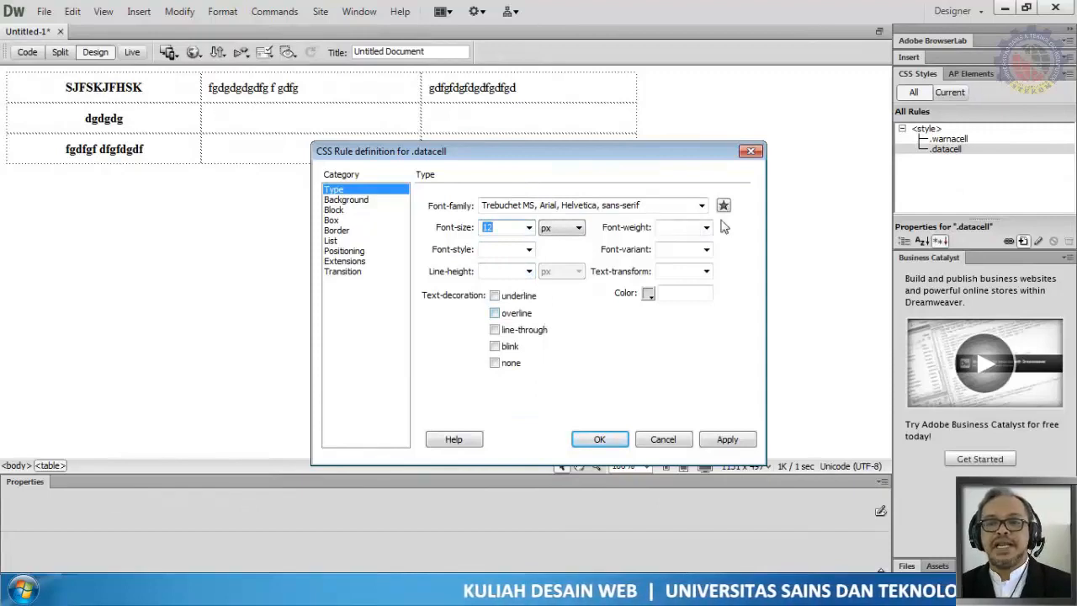
# Step: Open the datacell rule's Border settings and clear Same for all for style, width and color
pyautogui.click(341, 211)
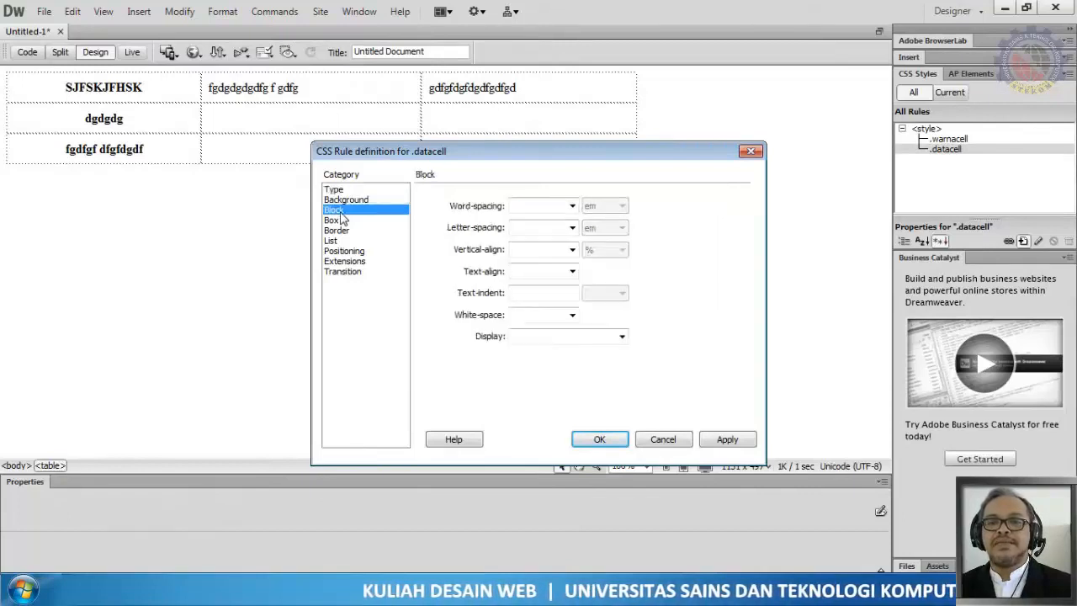
pyautogui.click(347, 200)
pyautogui.click(383, 211)
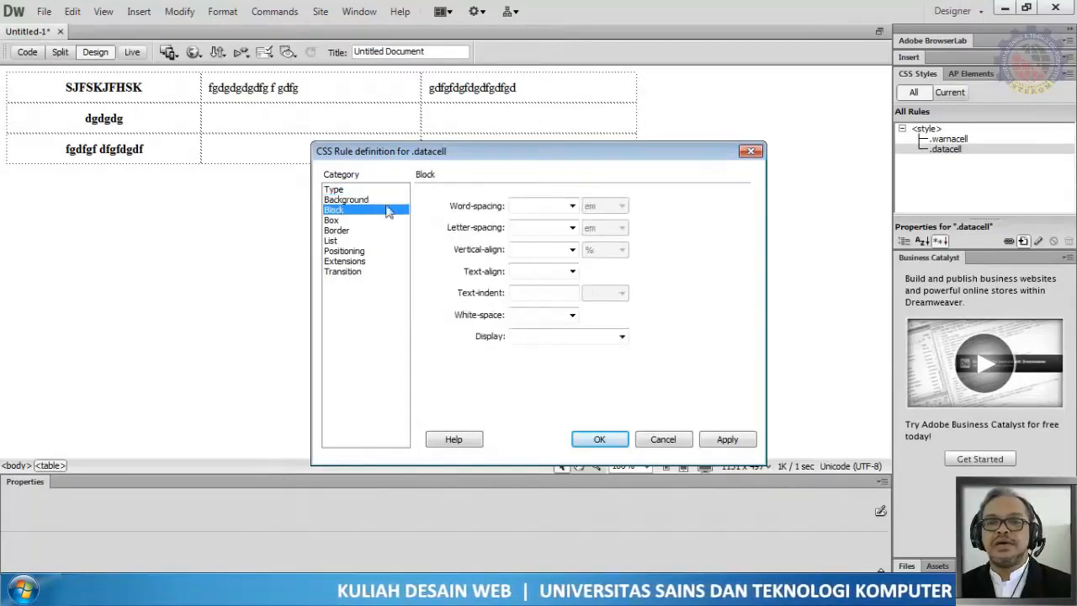
pyautogui.click(348, 233)
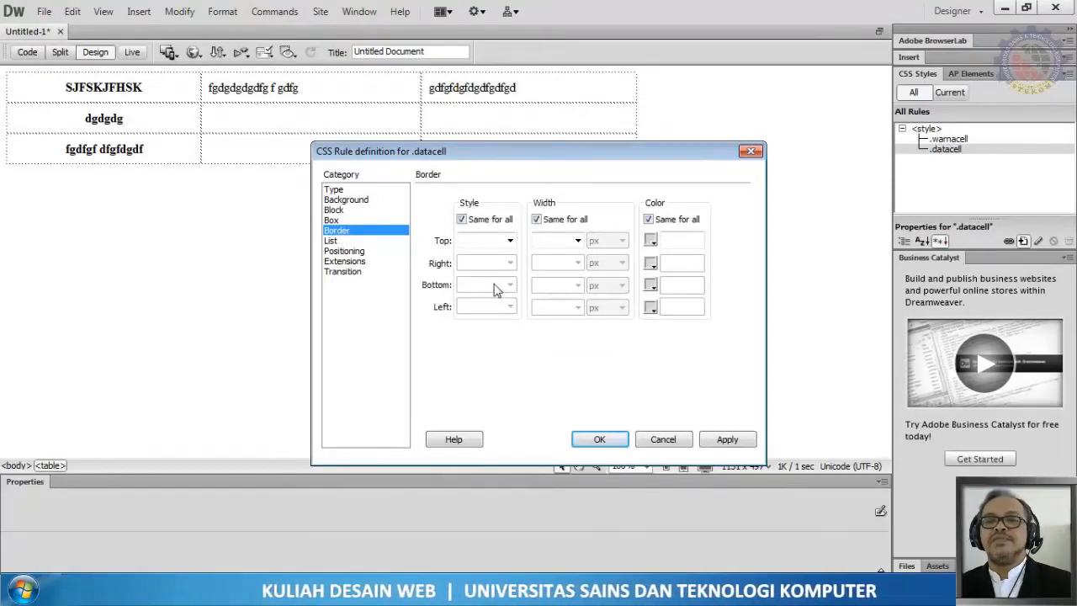
pyautogui.click(488, 219)
pyautogui.click(560, 219)
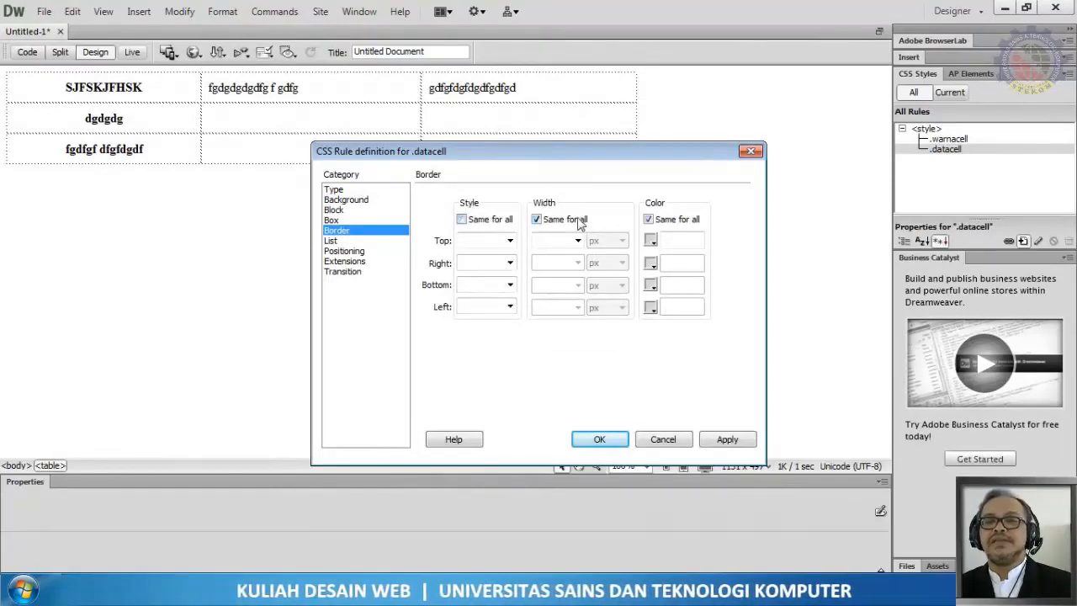
pyautogui.click(684, 220)
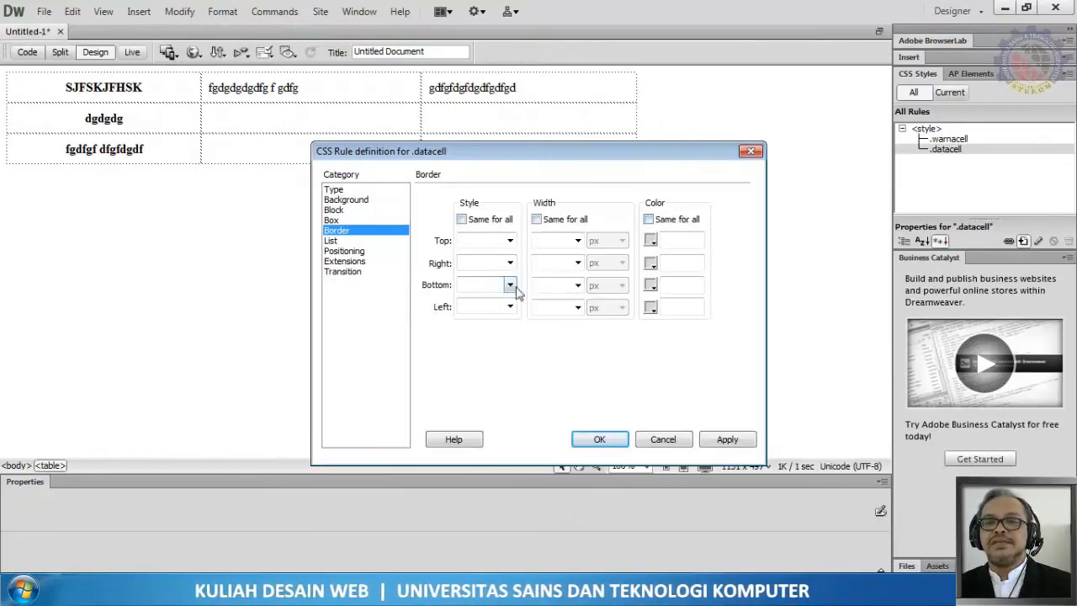
# Step: Give the datacell bottom border a solid style, 2 px width and color #00F
pyautogui.click(510, 285)
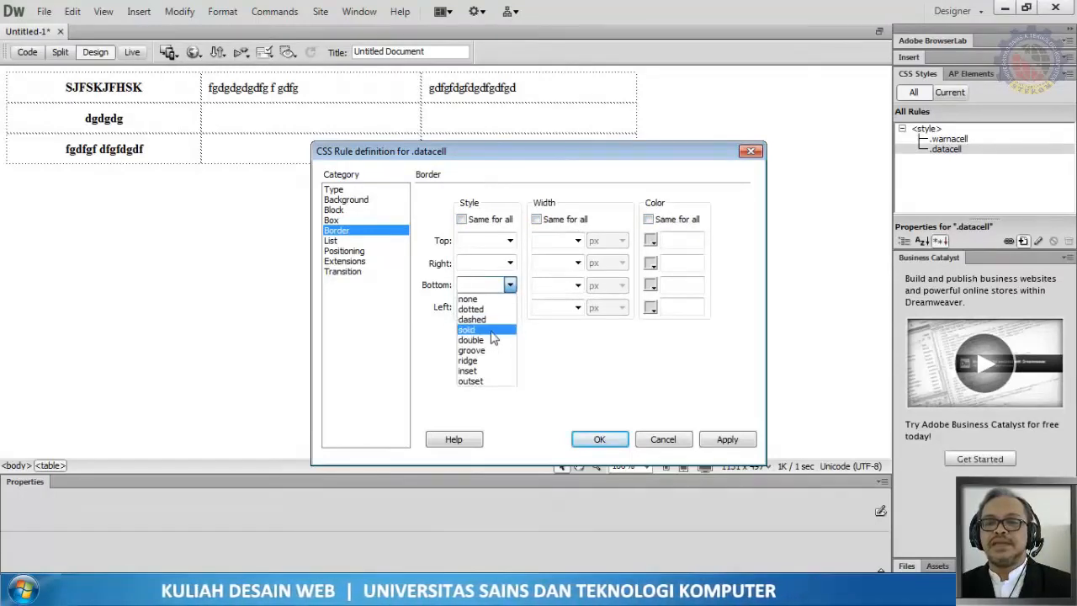
pyautogui.click(495, 330)
pyautogui.click(555, 286)
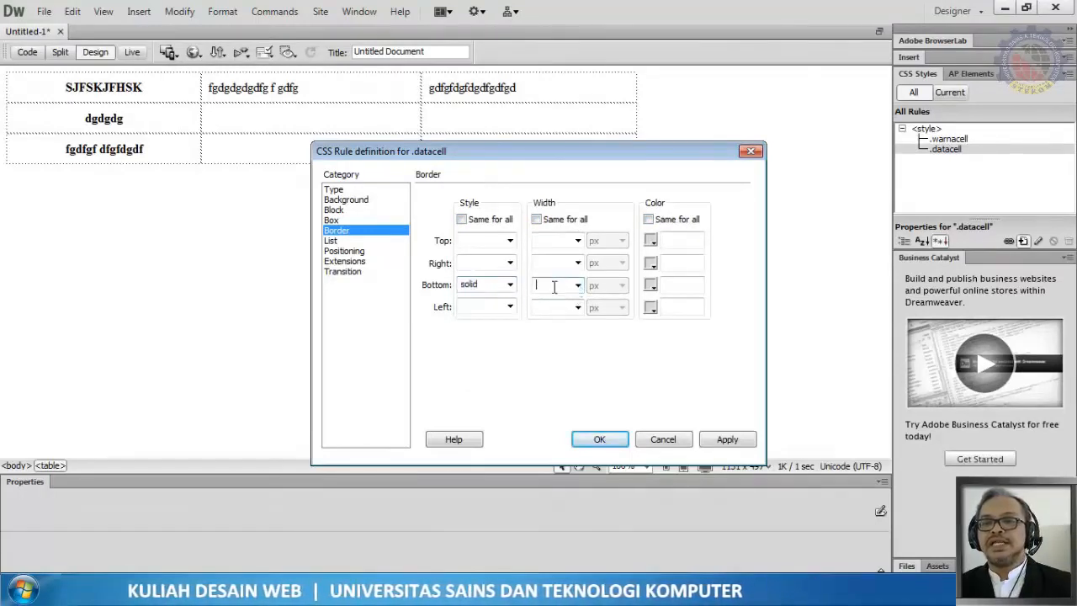
pyautogui.write('2')
pyautogui.click(651, 285)
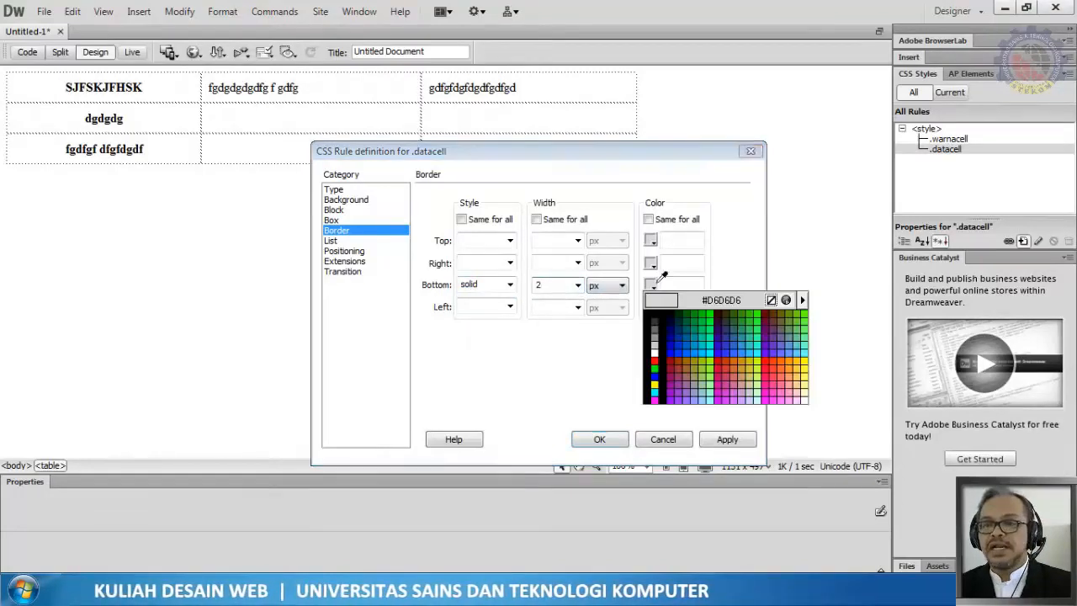
pyautogui.click(678, 348)
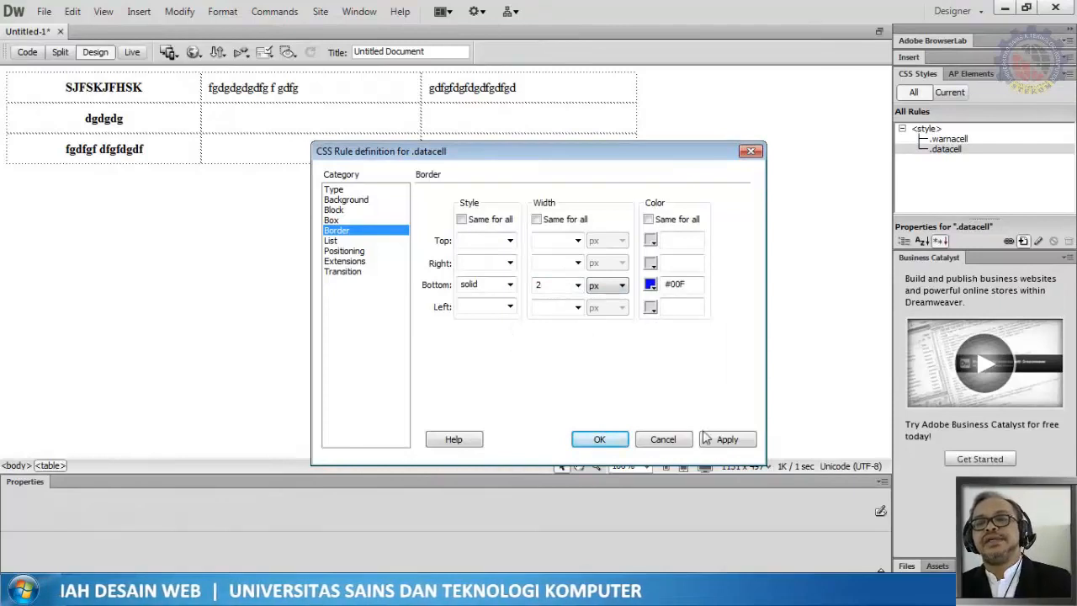
# Step: Apply and confirm the datacell rule definition, then deselect the table
pyautogui.click(726, 440)
pyautogui.click(599, 439)
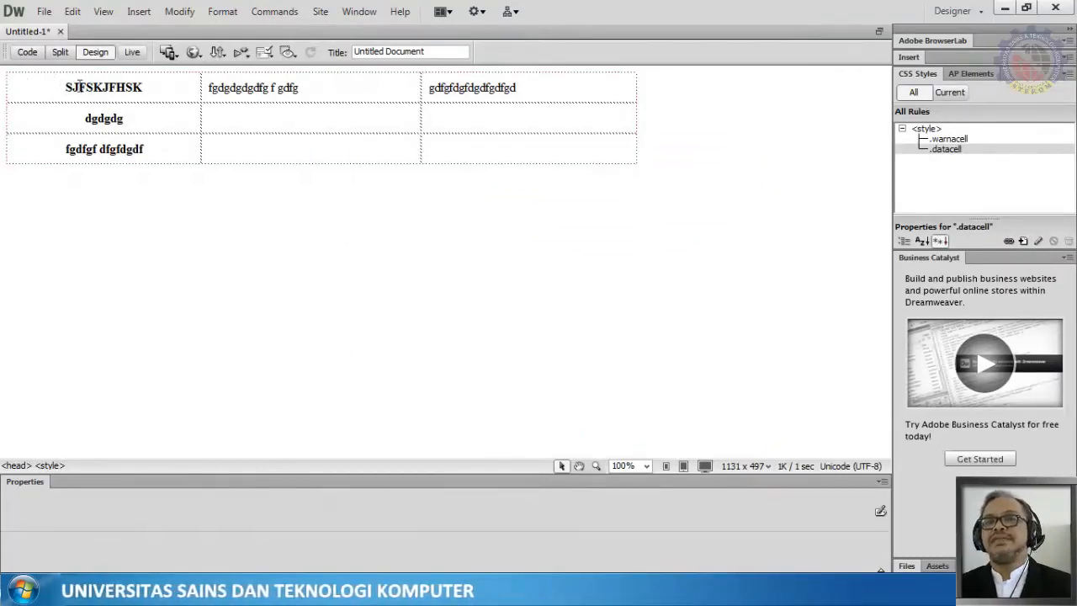
pyautogui.click(287, 270)
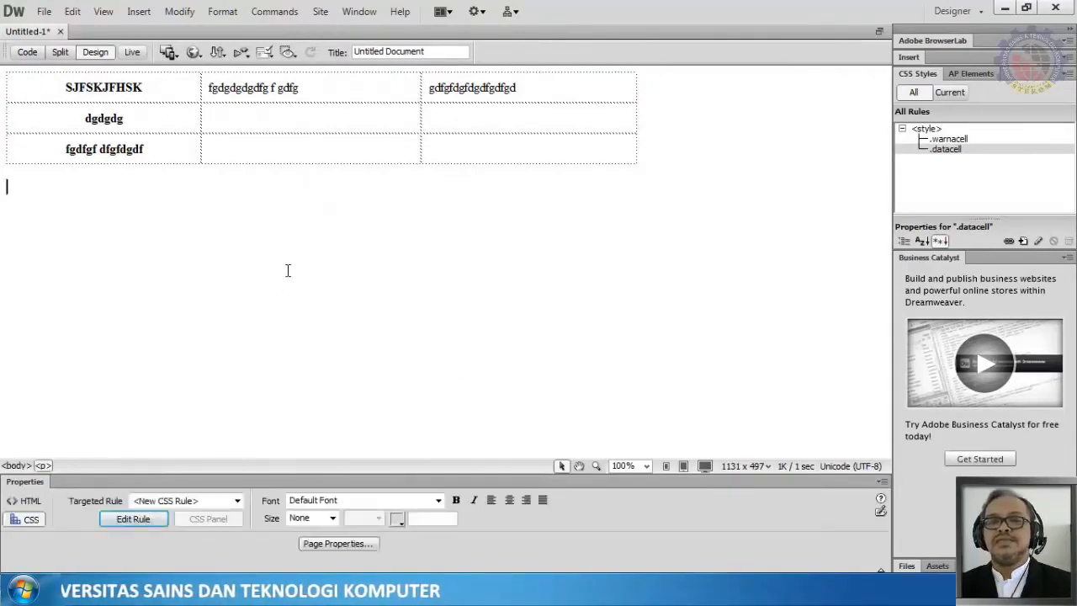
# Step: Select the three cells of the first column and apply the warnacell class to them
pyautogui.moveTo(54, 86); pyautogui.dragTo(151, 147)
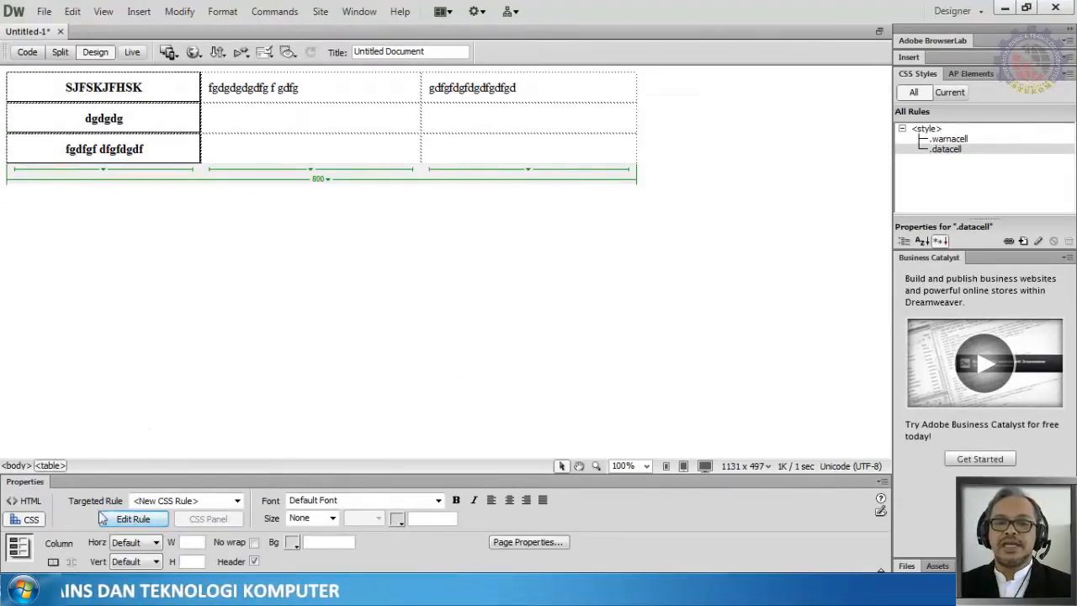
pyautogui.click(191, 503)
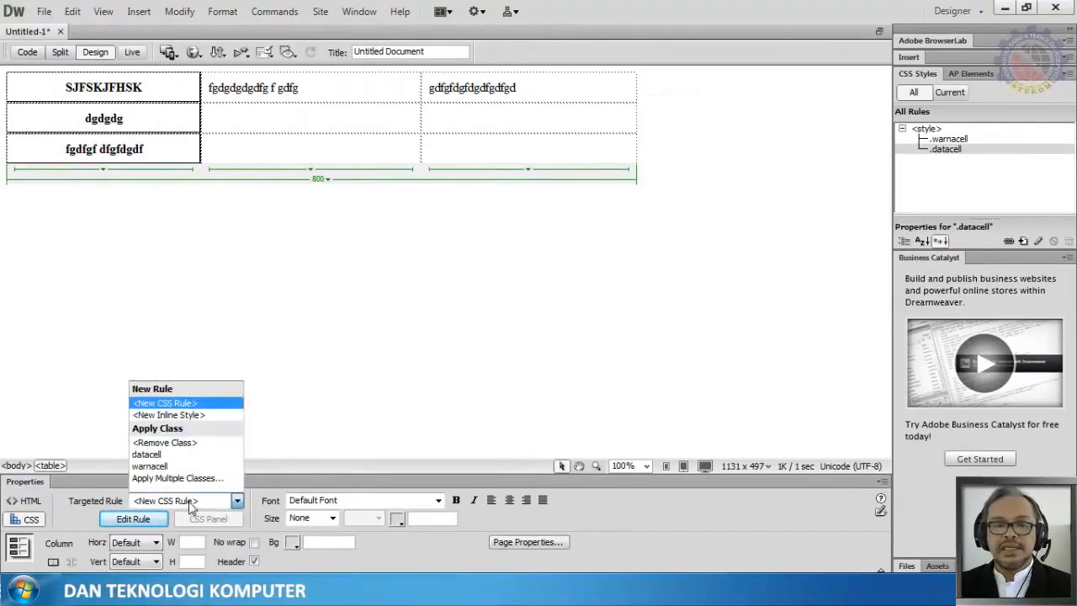
pyautogui.click(196, 467)
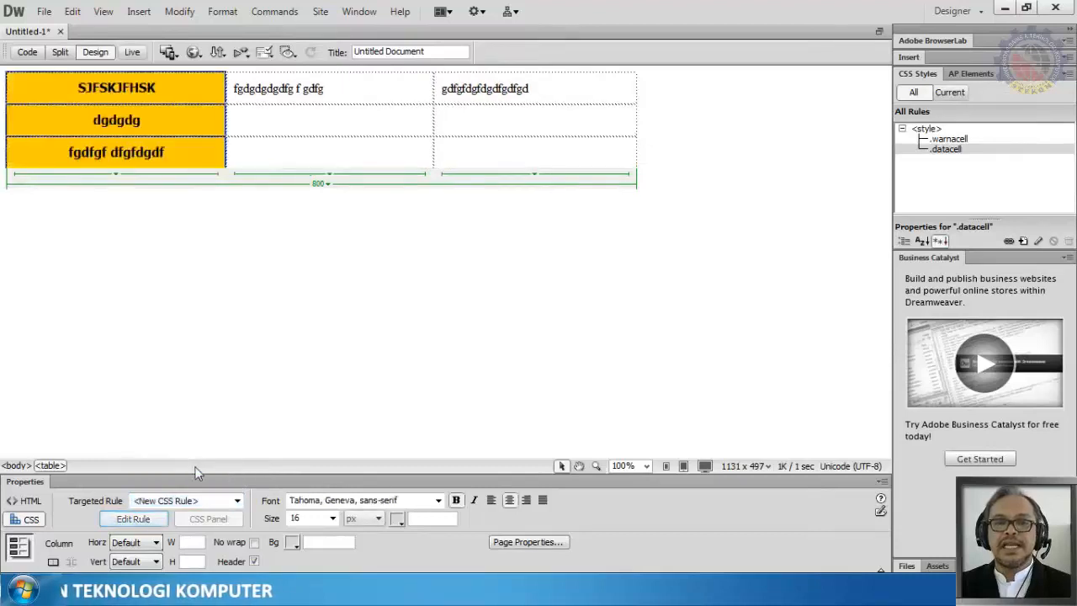
# Step: Select the cells of the second and third columns and apply the datacell class to them
pyautogui.click(278, 266)
pyautogui.moveTo(257, 86); pyautogui.dragTo(597, 154)
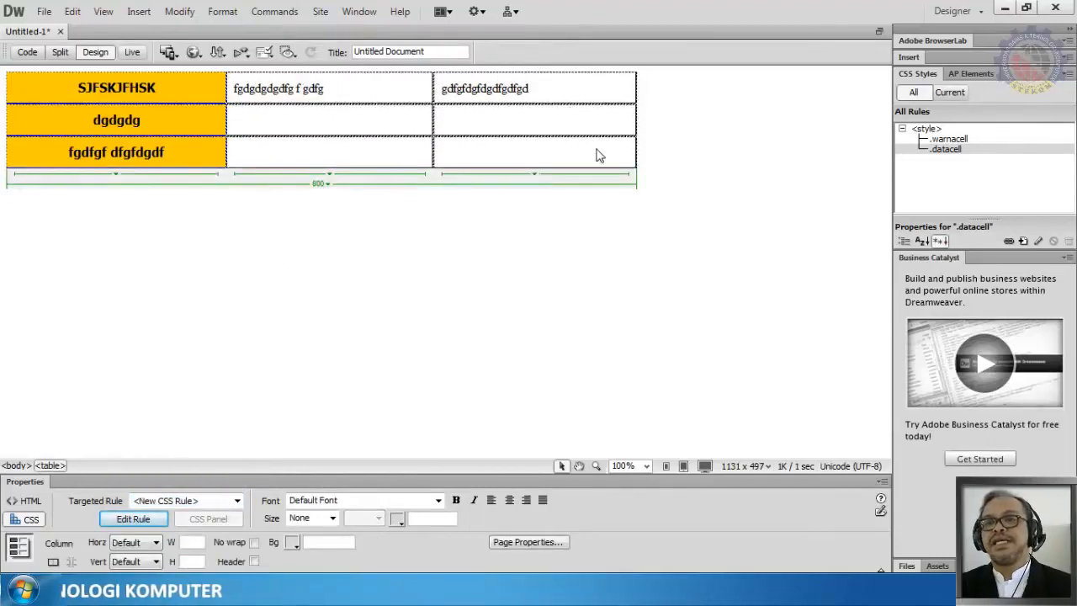
pyautogui.click(197, 501)
pyautogui.click(193, 456)
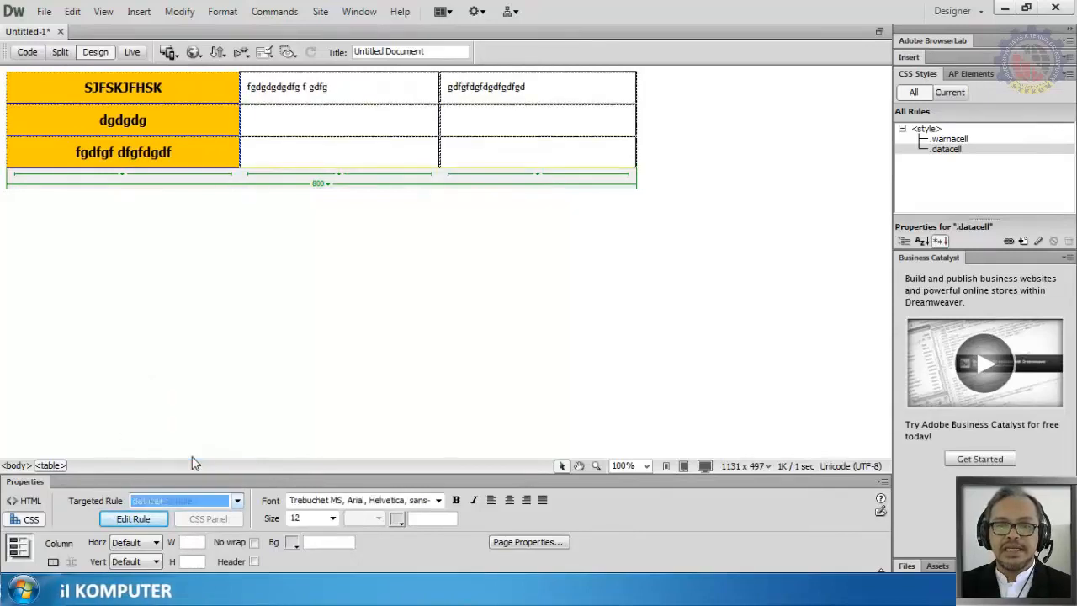
pyautogui.click(286, 291)
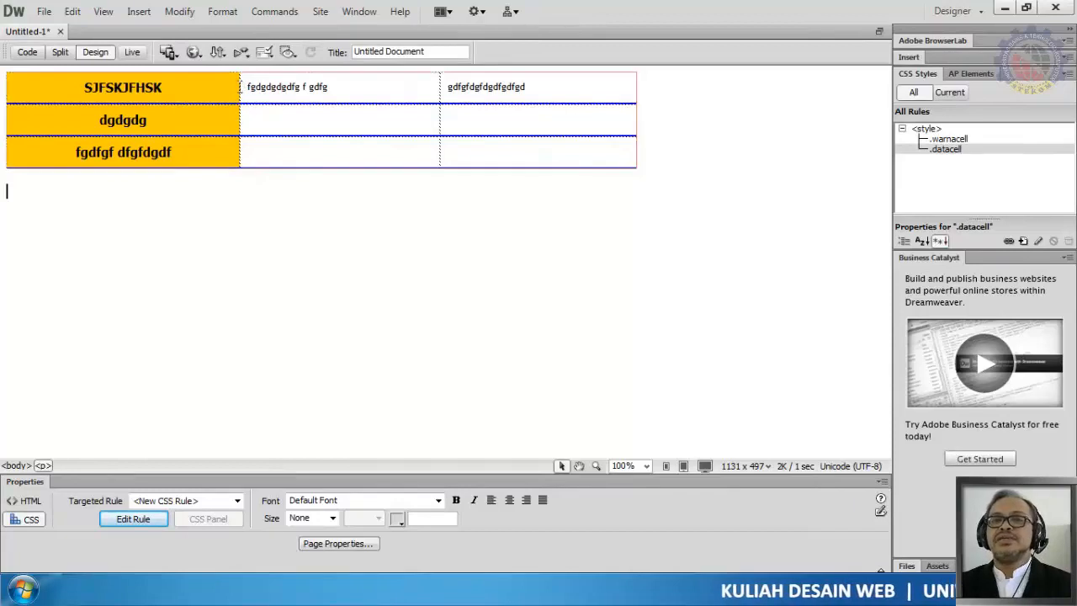
# Step: Narrow the first column by moving its right border to about 259 px wide
pyautogui.moveTo(238, 87)
pyautogui.mouseDown()
pyautogui.moveTo(204, 87)
pyautogui.moveTo(240, 88)
pyautogui.mouseUp()
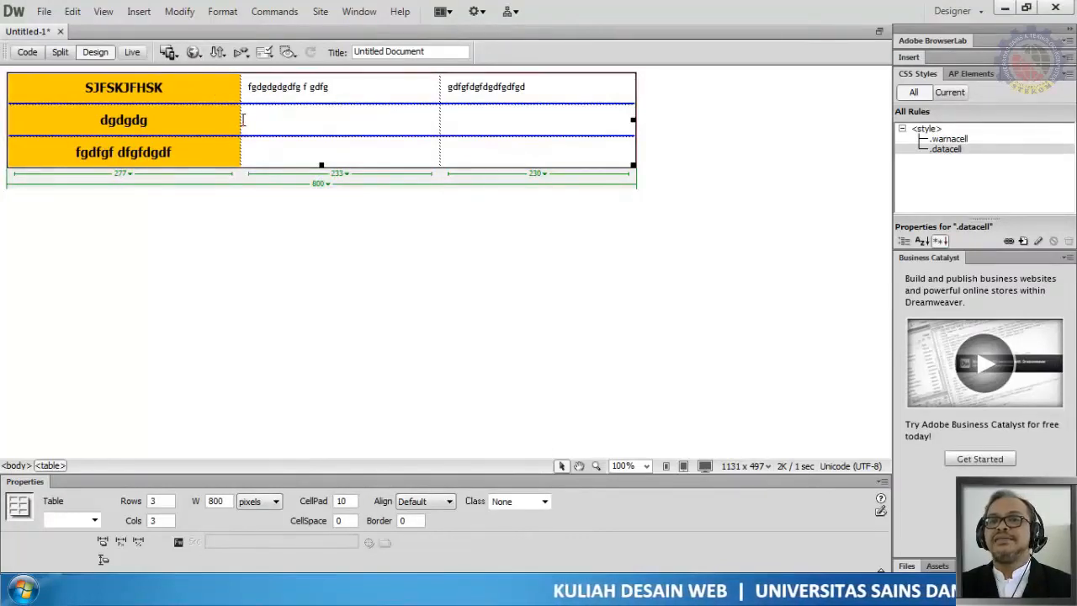
pyautogui.moveTo(240, 120); pyautogui.dragTo(225, 119)
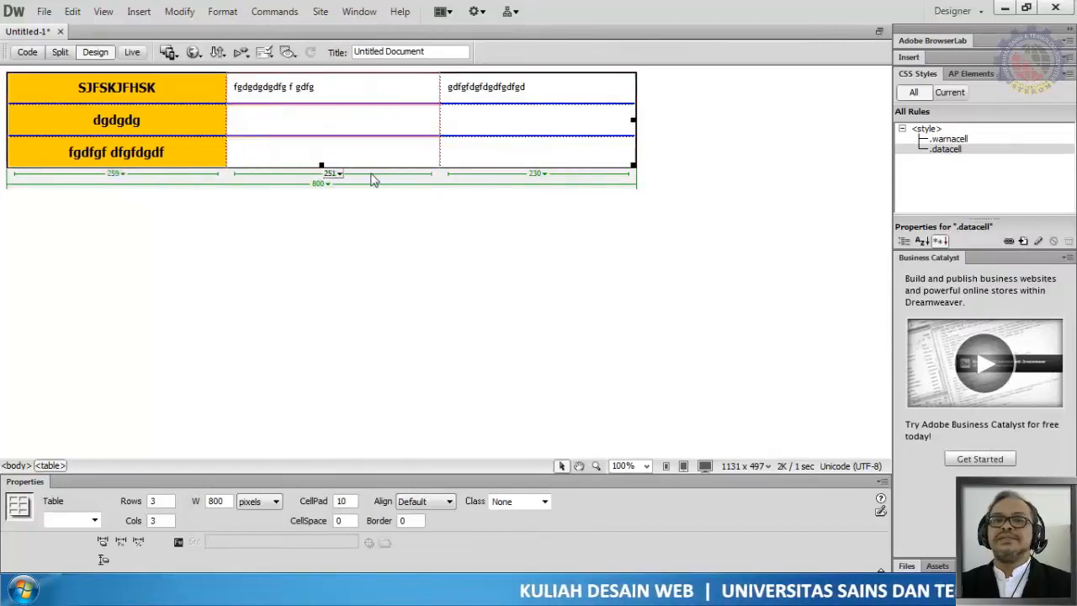
# Step: Save the page as Untitled-1 in the Videos library folder
pyautogui.click(43, 12)
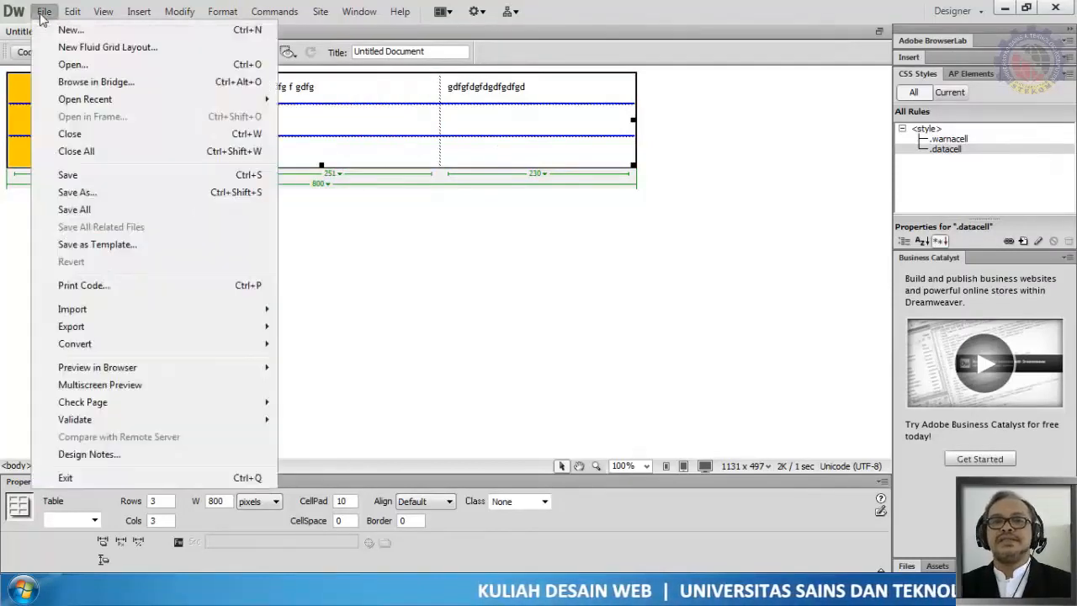
pyautogui.click(105, 177)
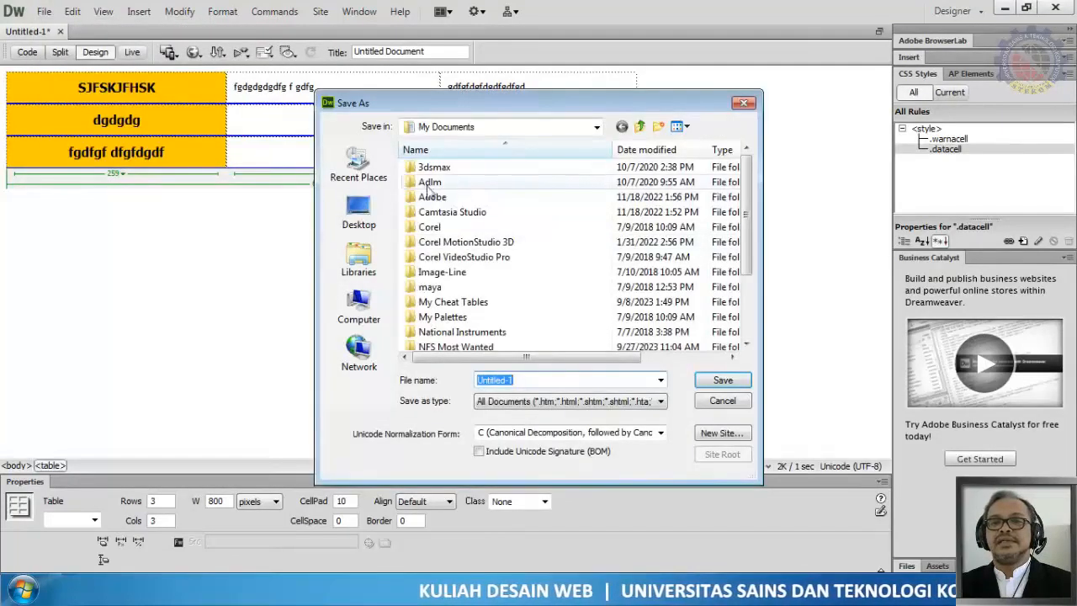
pyautogui.click(359, 258)
pyautogui.doubleClick(600, 202)
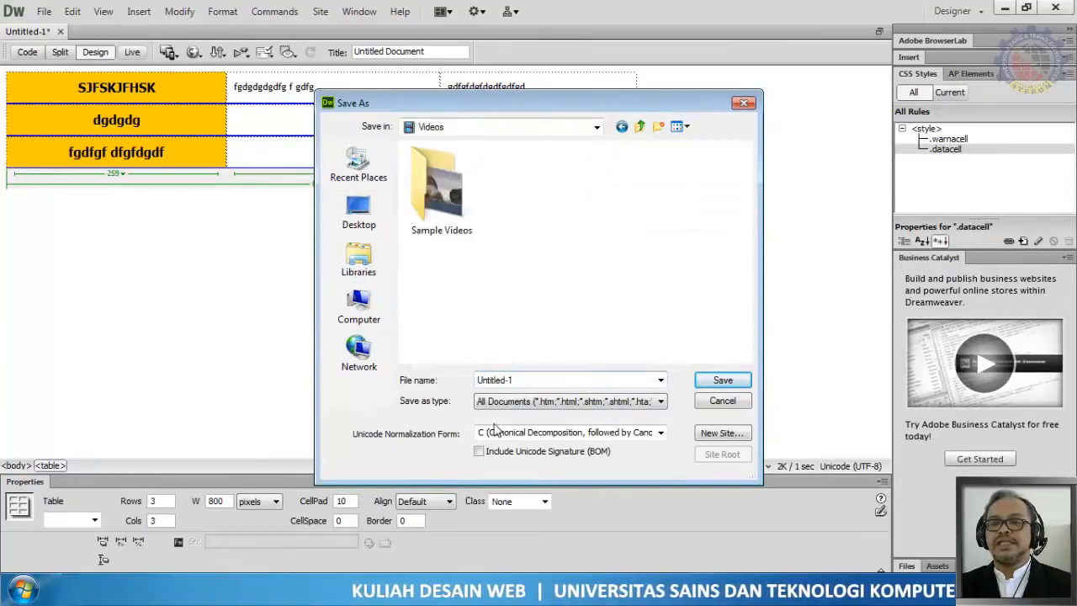
pyautogui.click(711, 386)
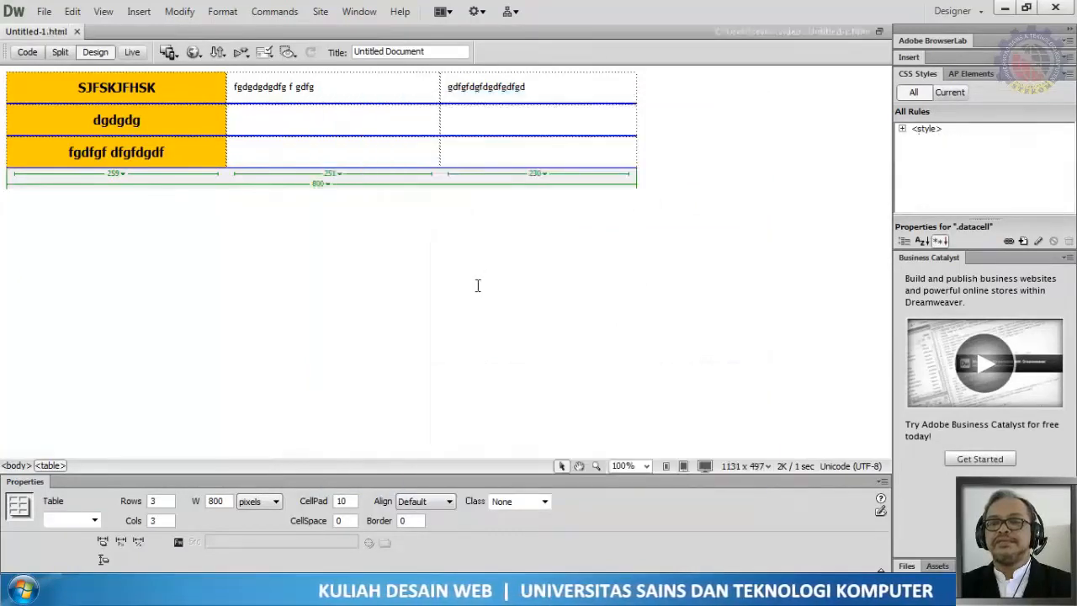
# Step: Try to add a preview browser named Firefox to the browser list
pyautogui.click(192, 53)
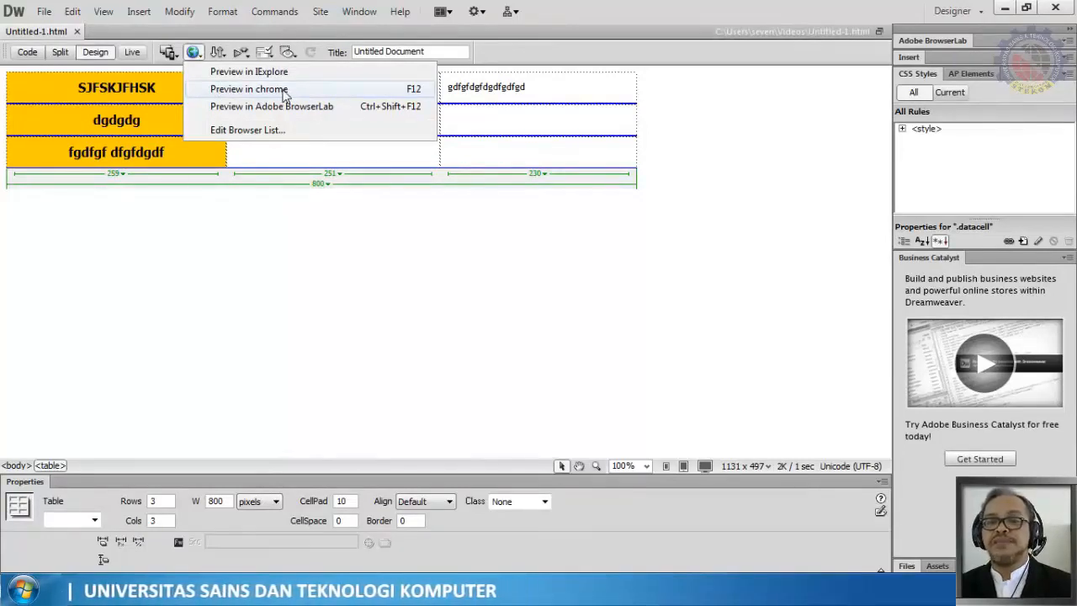
pyautogui.click(248, 131)
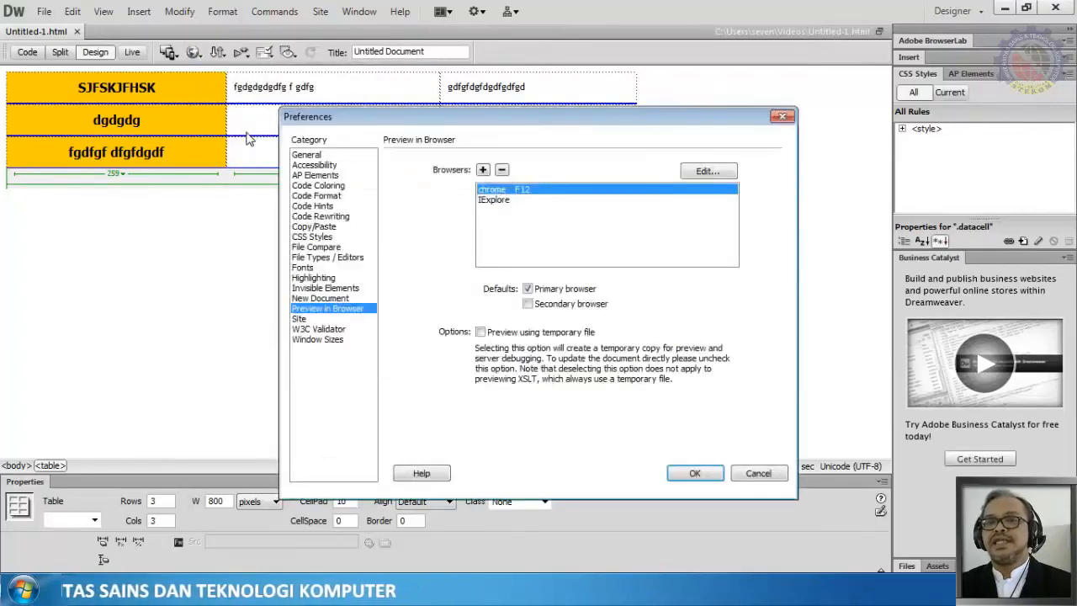
pyautogui.click(483, 170)
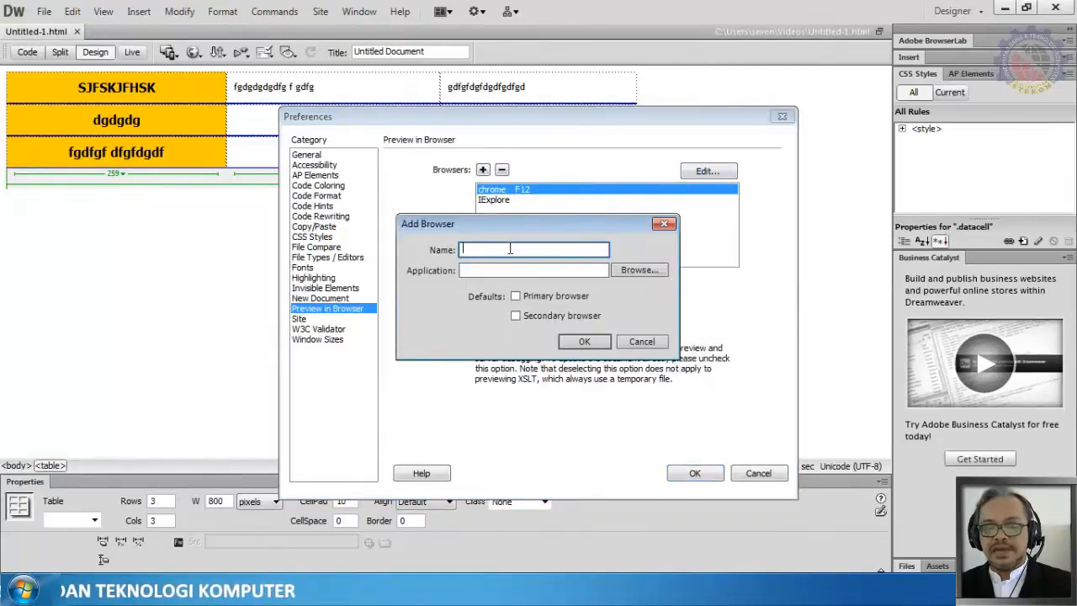
pyautogui.write('Firefox')
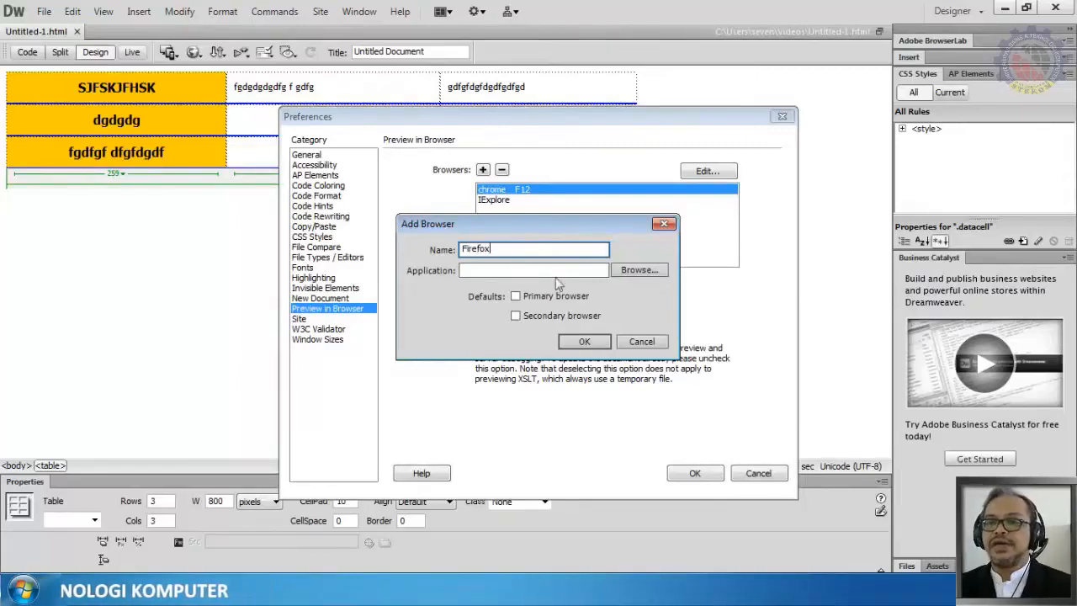
pyautogui.click(660, 277)
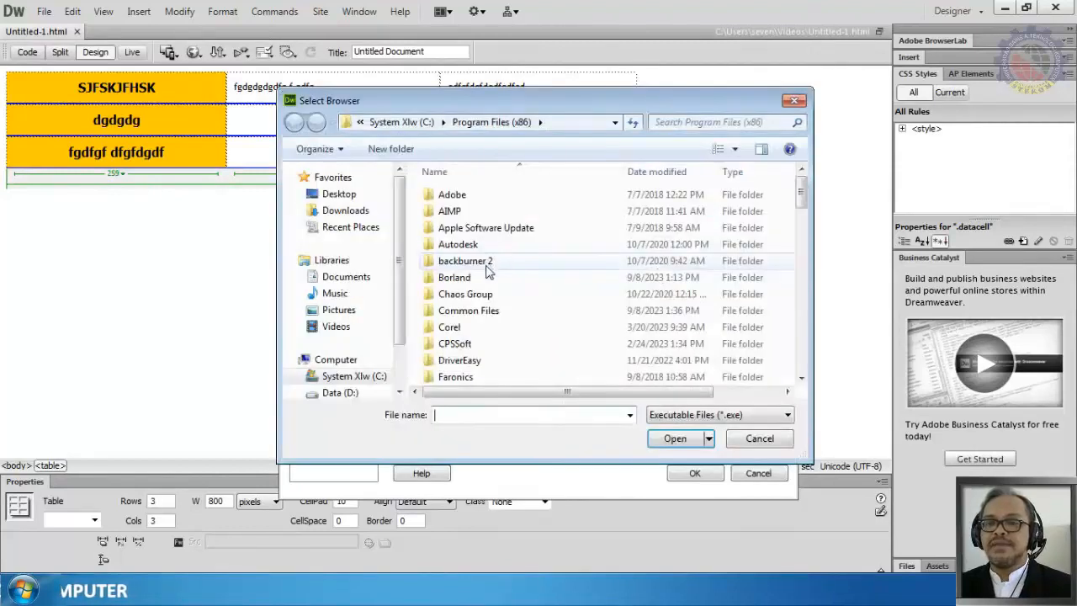
# Step: Browse Program Files for the Firefox application, then cancel the browser selection and preferences dialogs
pyautogui.scroll(-6, 487, 269)
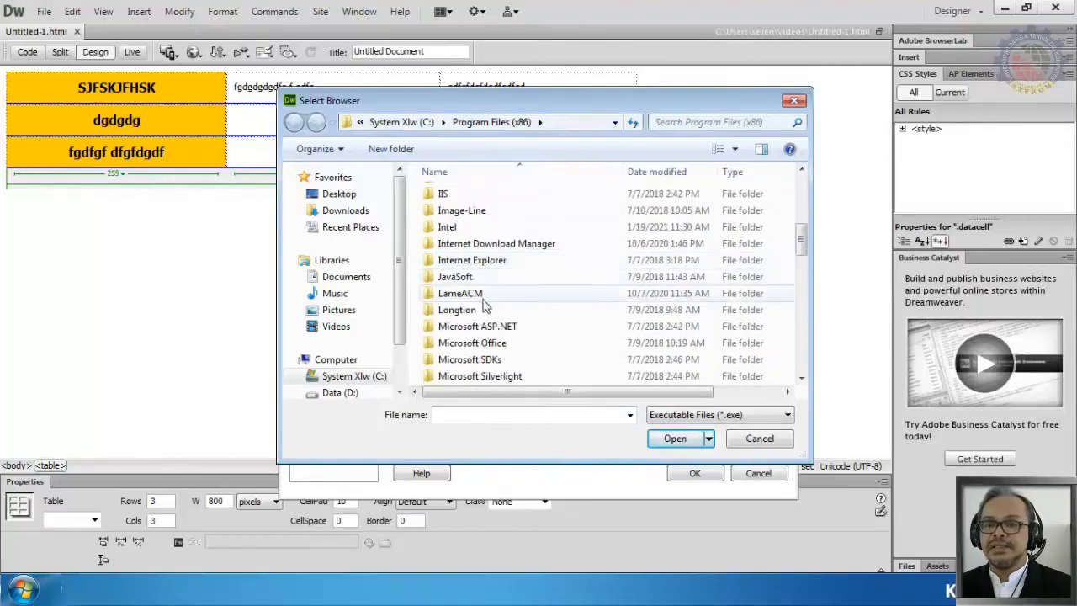
pyautogui.scroll(-4, 485, 294)
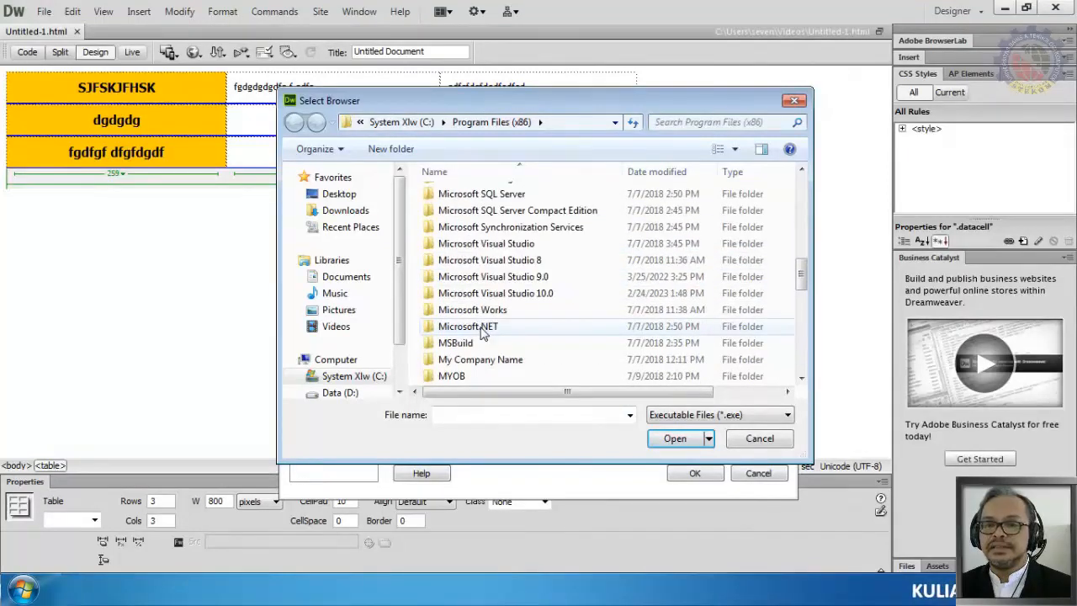
pyautogui.scroll(-1, 471, 236)
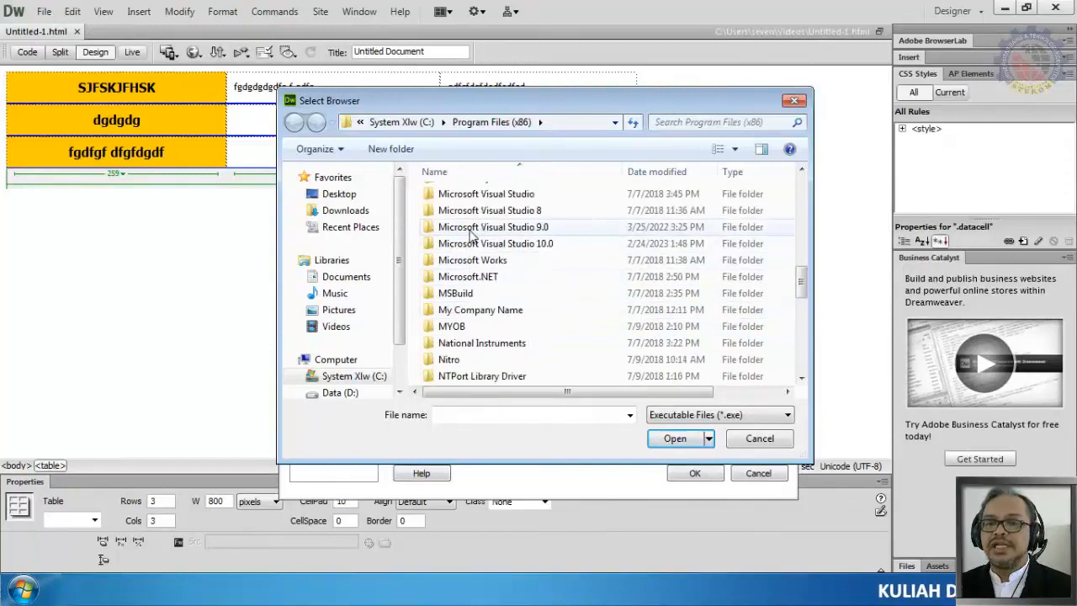
pyautogui.scroll(-2, 459, 242)
pyautogui.scroll(7, 471, 240)
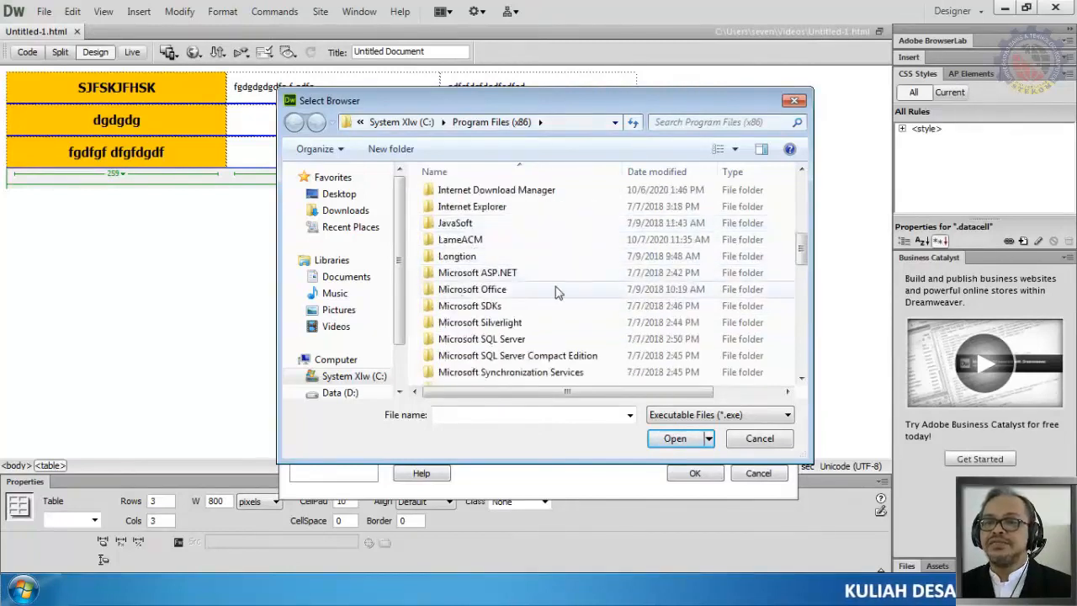
pyautogui.doubleClick(448, 257)
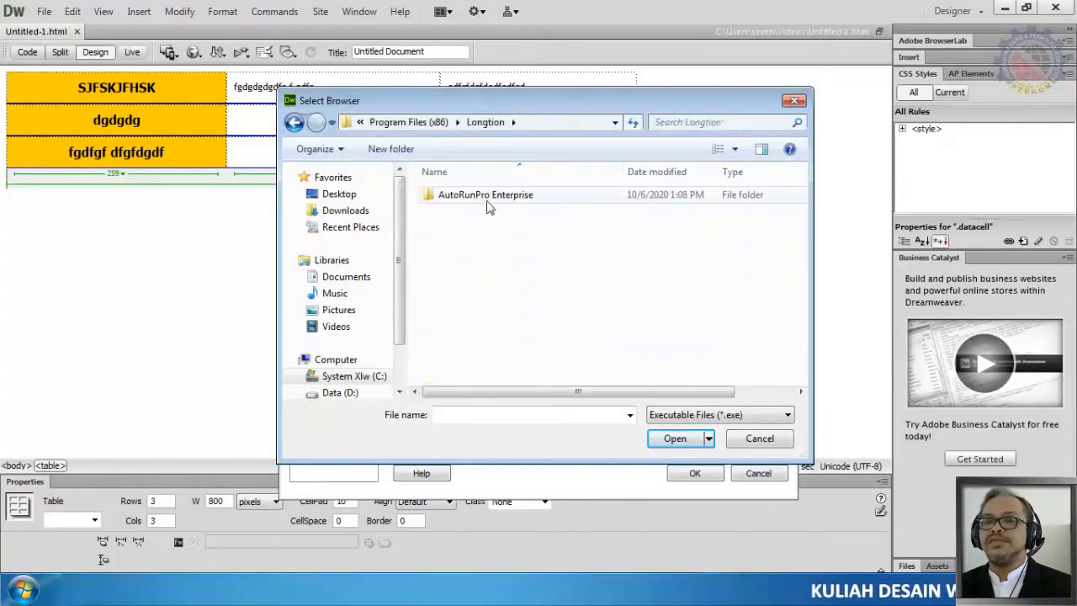
pyautogui.click(760, 438)
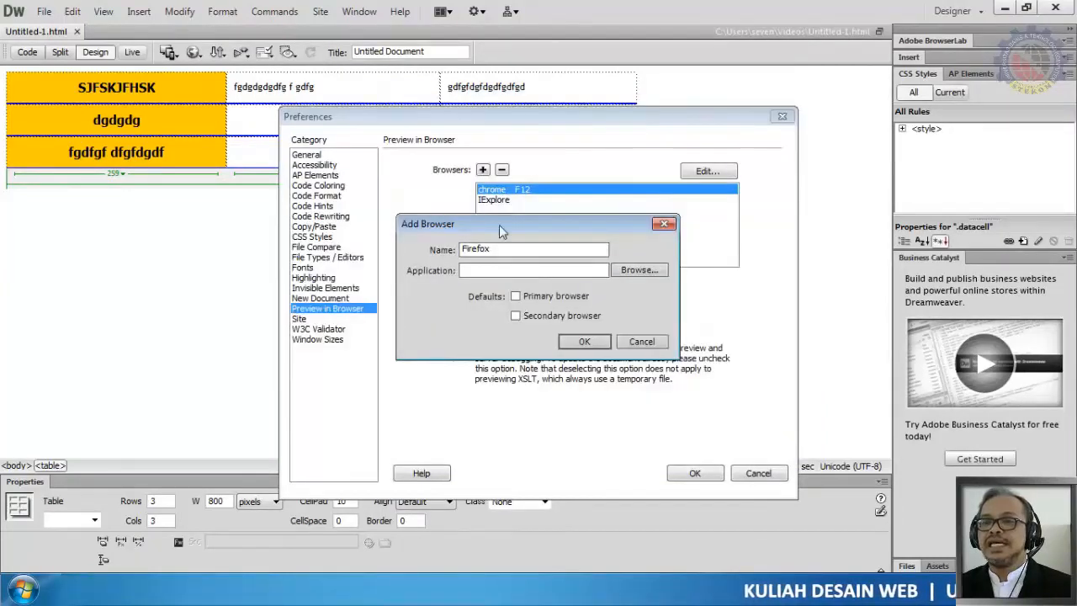
pyautogui.click(640, 341)
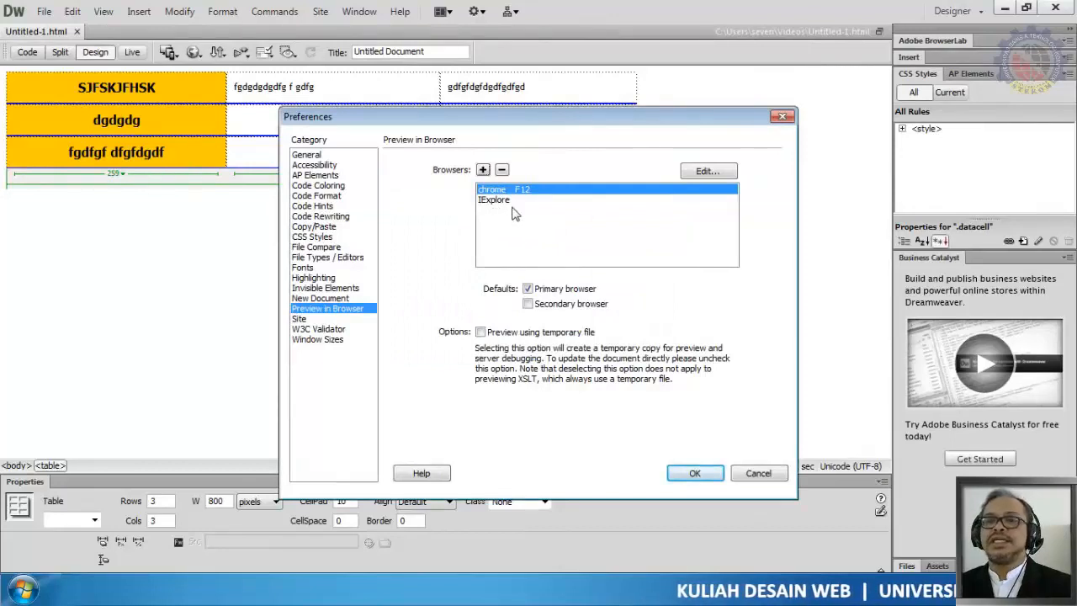
pyautogui.click(758, 472)
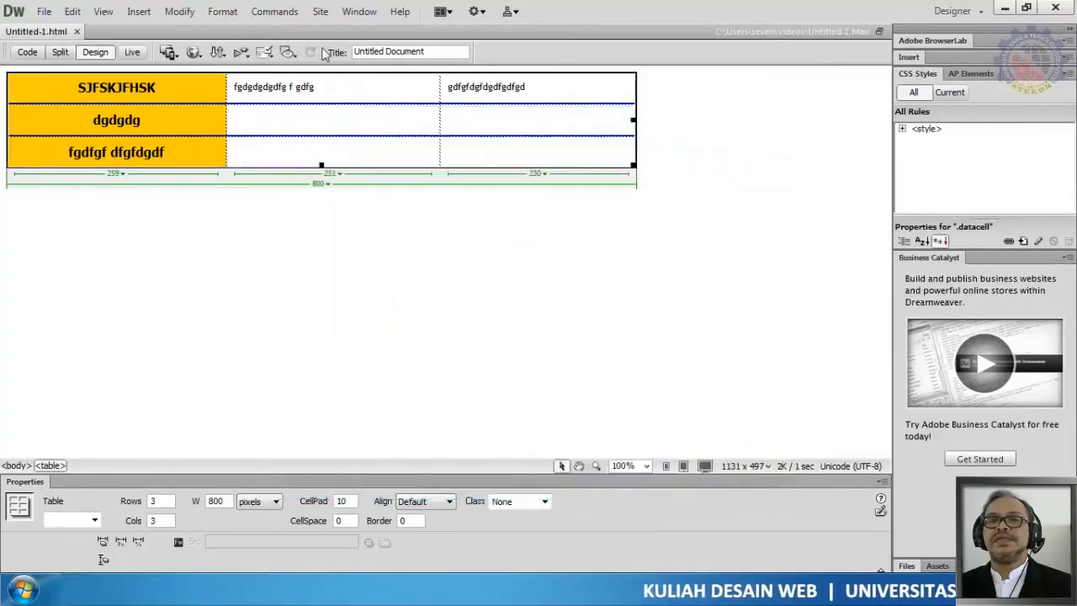
# Step: Preview the page in Chrome
pyautogui.click(193, 52)
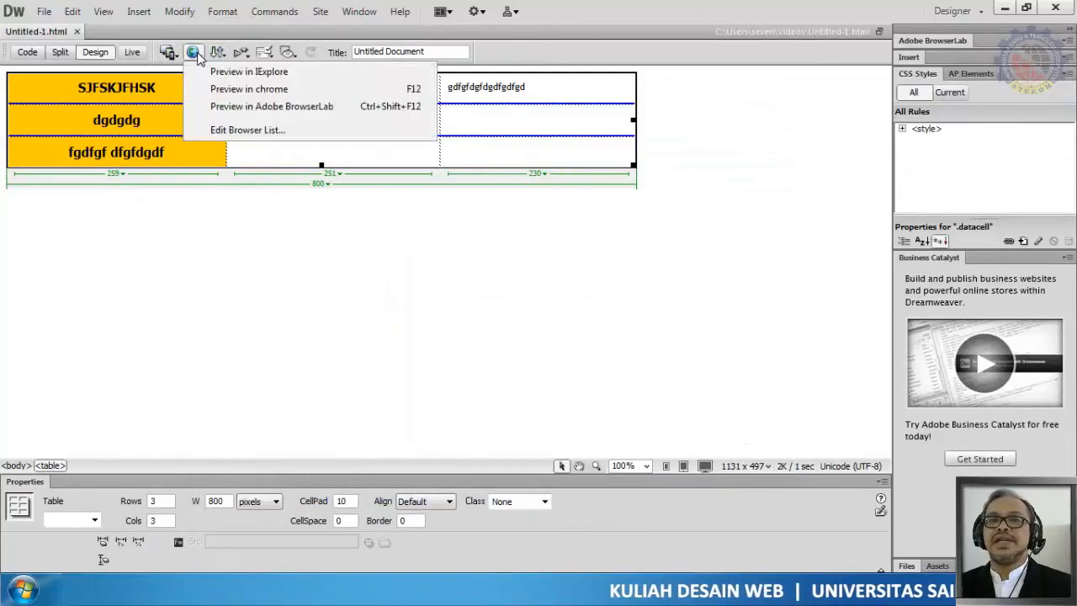
pyautogui.click(257, 89)
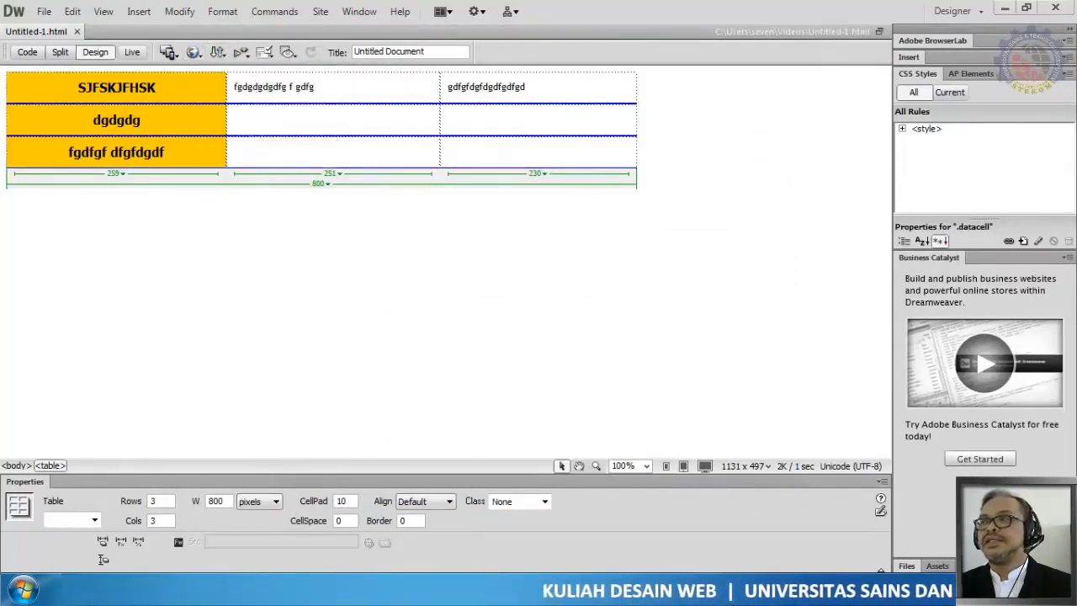
pyautogui.moveTo(1076, 83); pyautogui.dragTo(374, 5)
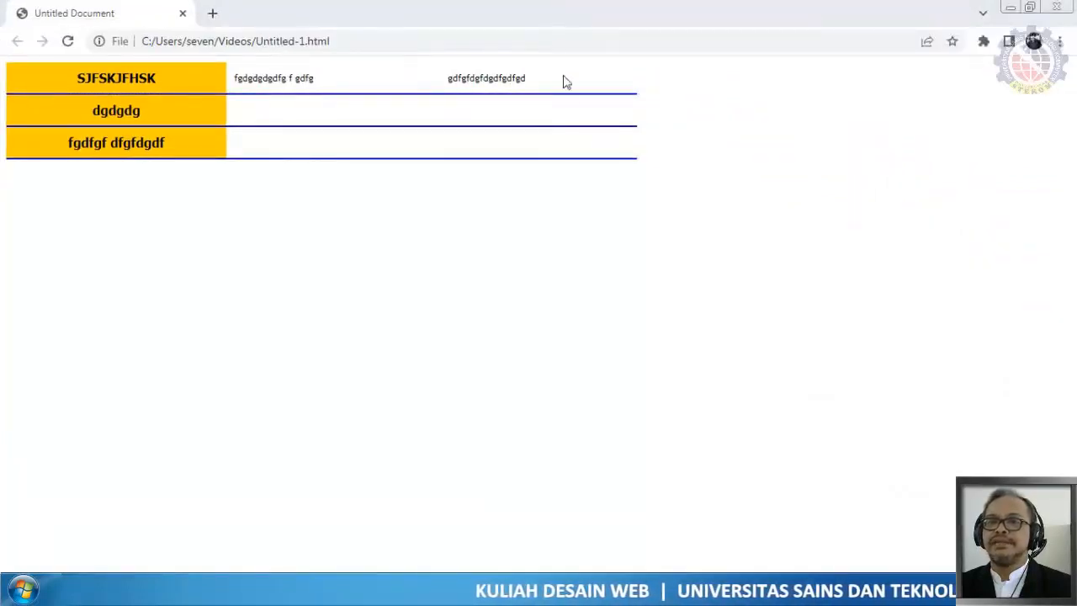
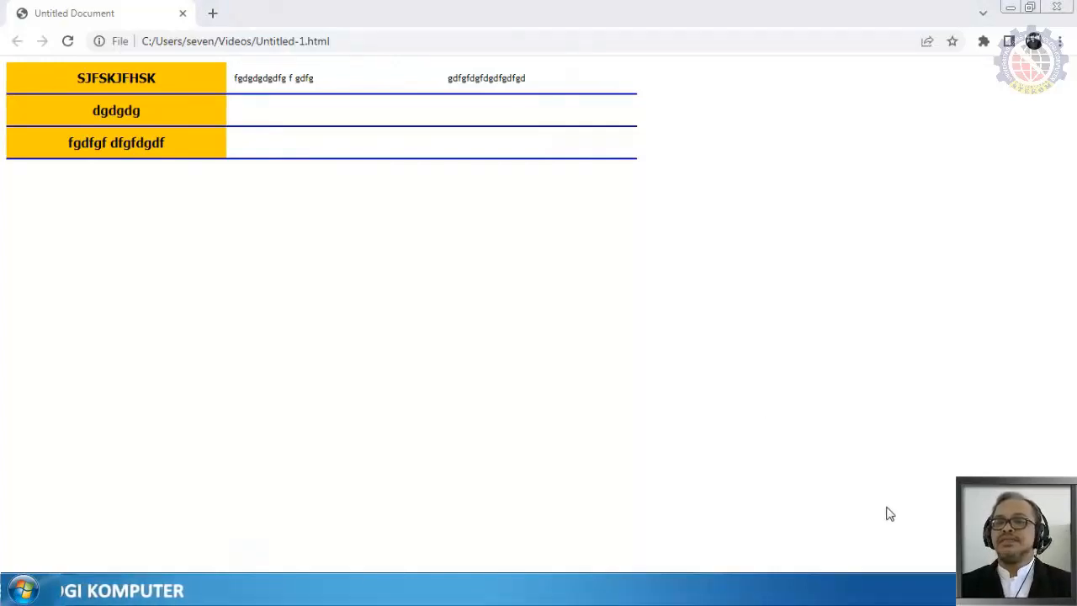
# Step: Return to Dreamweaver and replace the first row's data cell texts with 11111111 and 2222222
pyautogui.hotkey('alt', 'Tab')
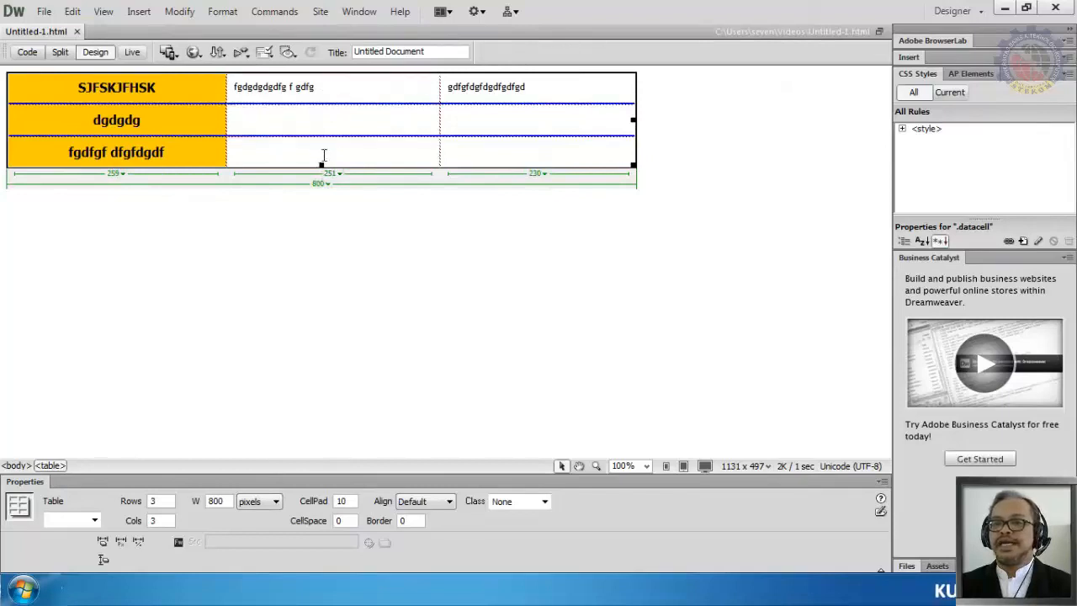
pyautogui.moveTo(243, 85); pyautogui.dragTo(313, 86)
pyautogui.write('11')
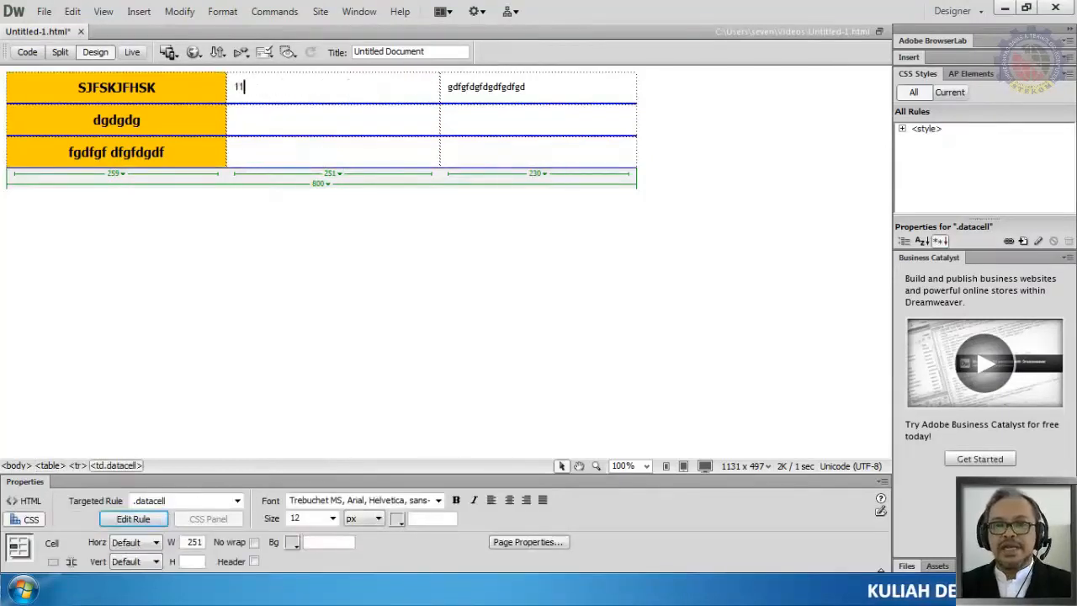
pyautogui.write('111111')
pyautogui.doubleClick(469, 89)
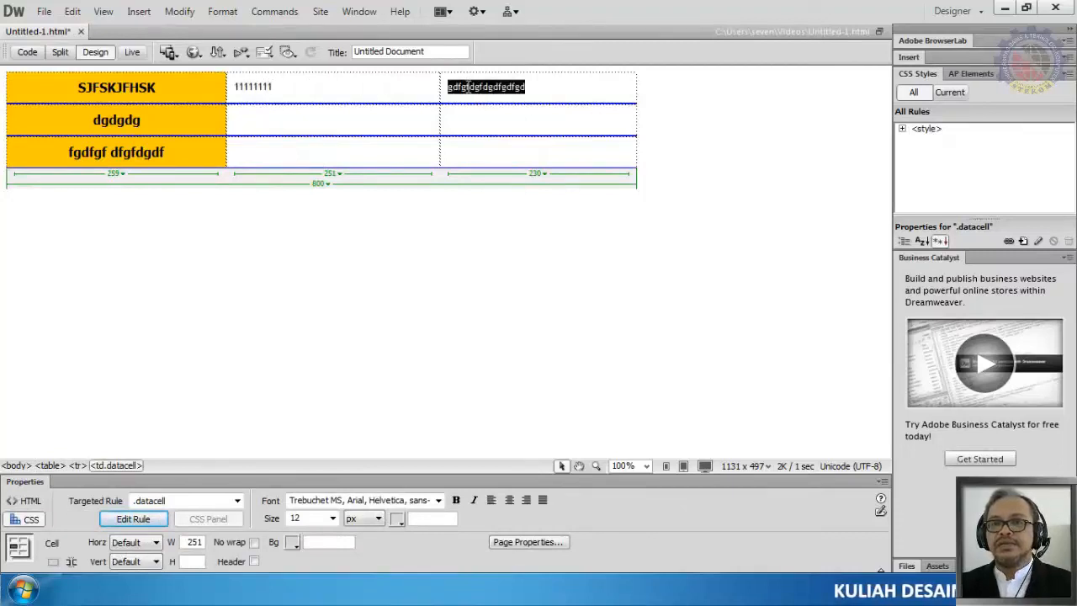
pyautogui.write('2222222')
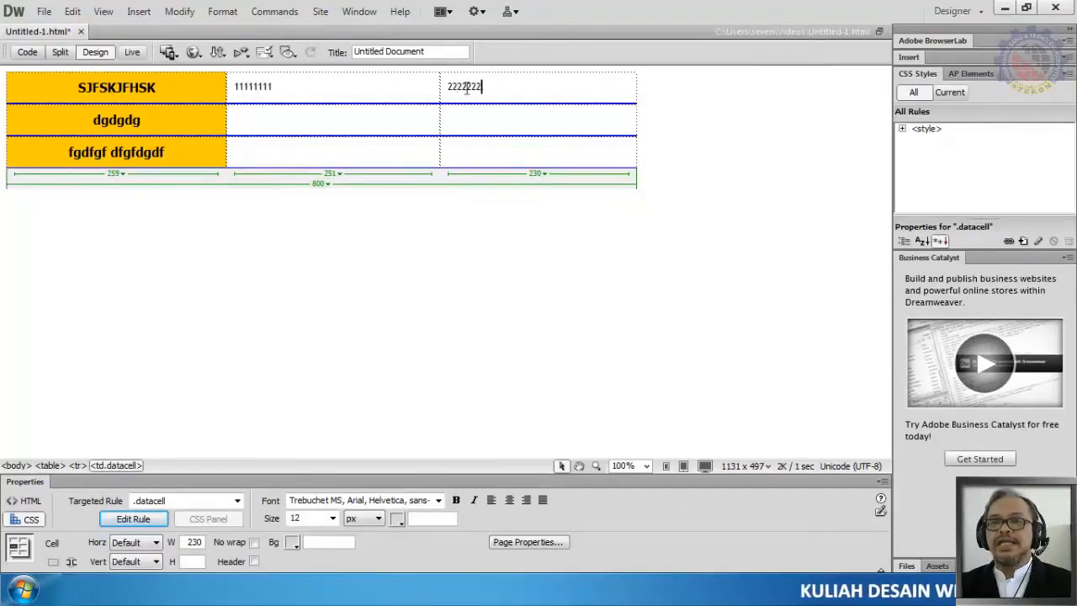
# Step: Insert a new table column to the right of the second column
pyautogui.click(353, 87)
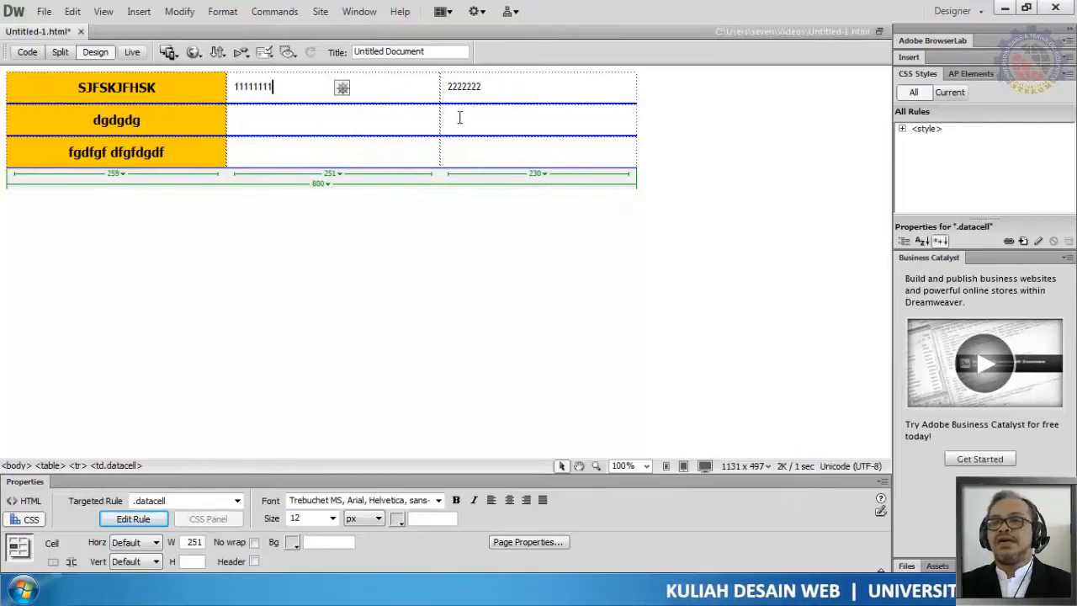
pyautogui.click(336, 174)
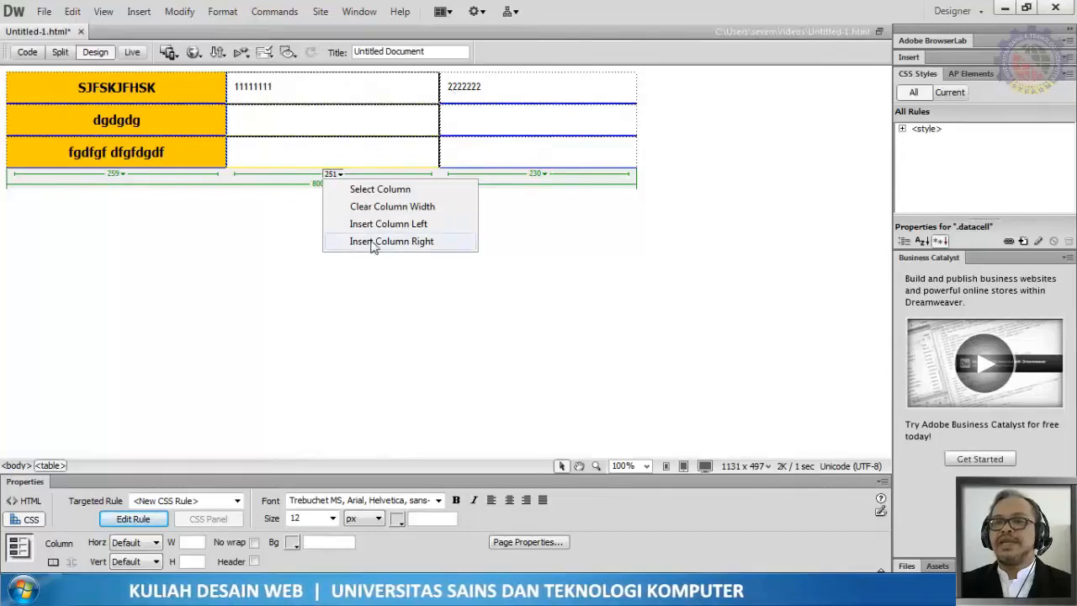
pyautogui.click(424, 242)
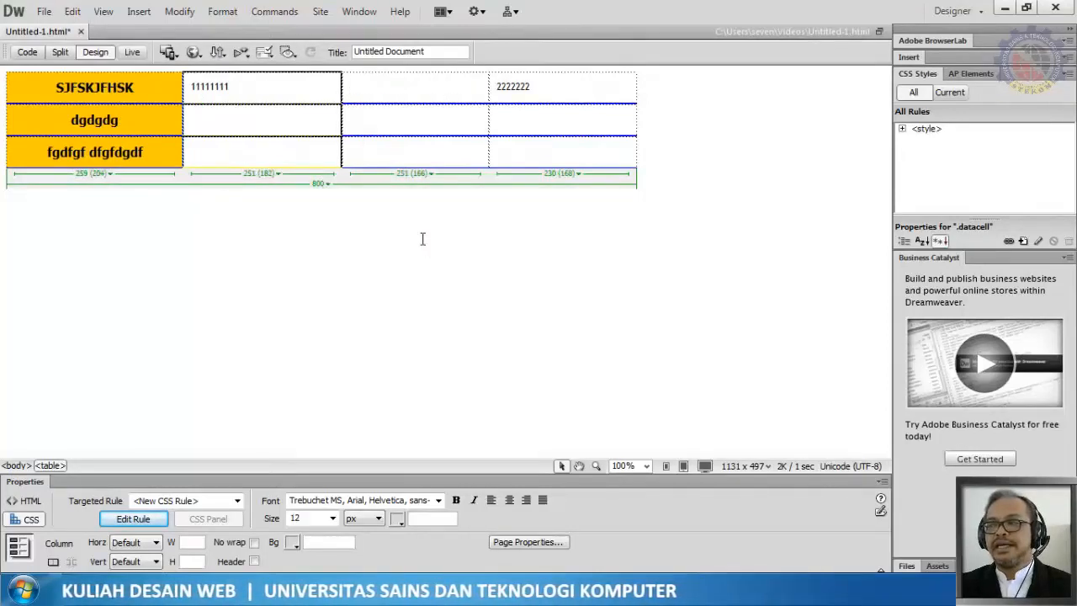
# Step: Enter 1.55555 in the new column's first-row cell
pyautogui.click(430, 89)
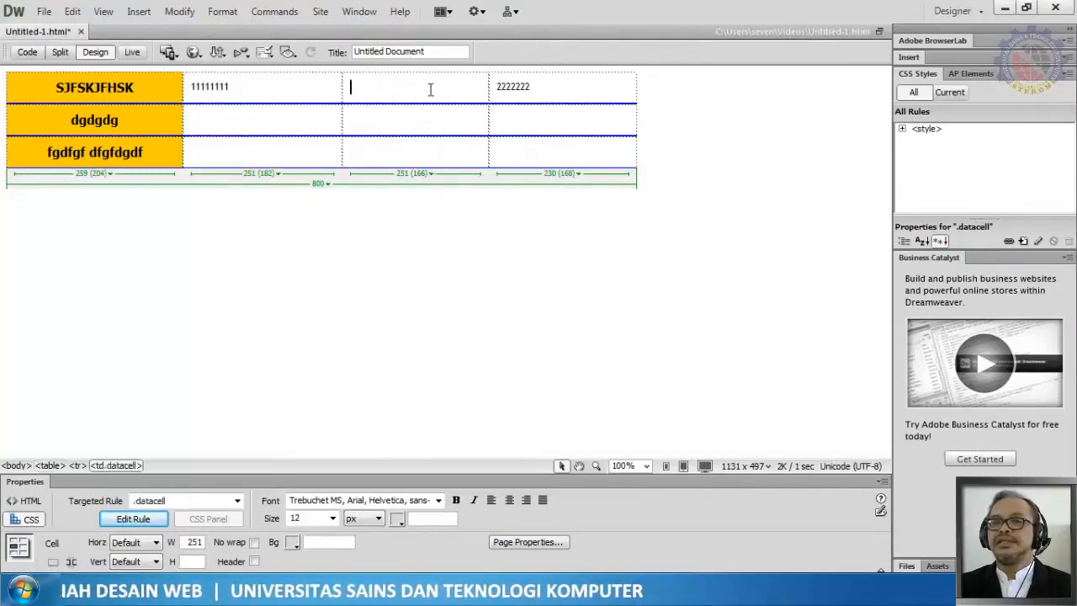
pyautogui.write('1.5')
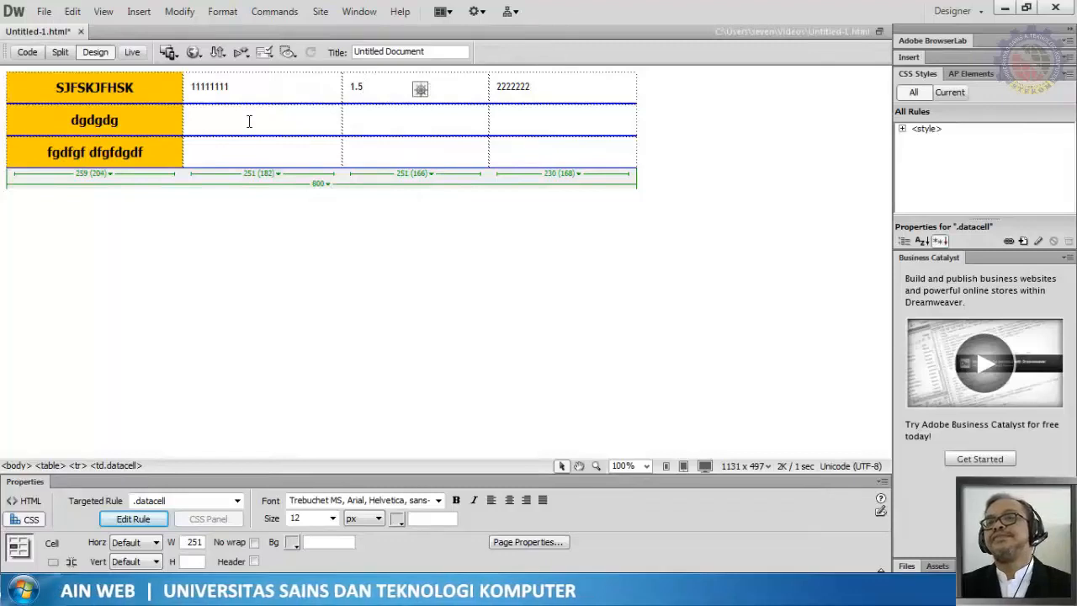
pyautogui.write('5555')
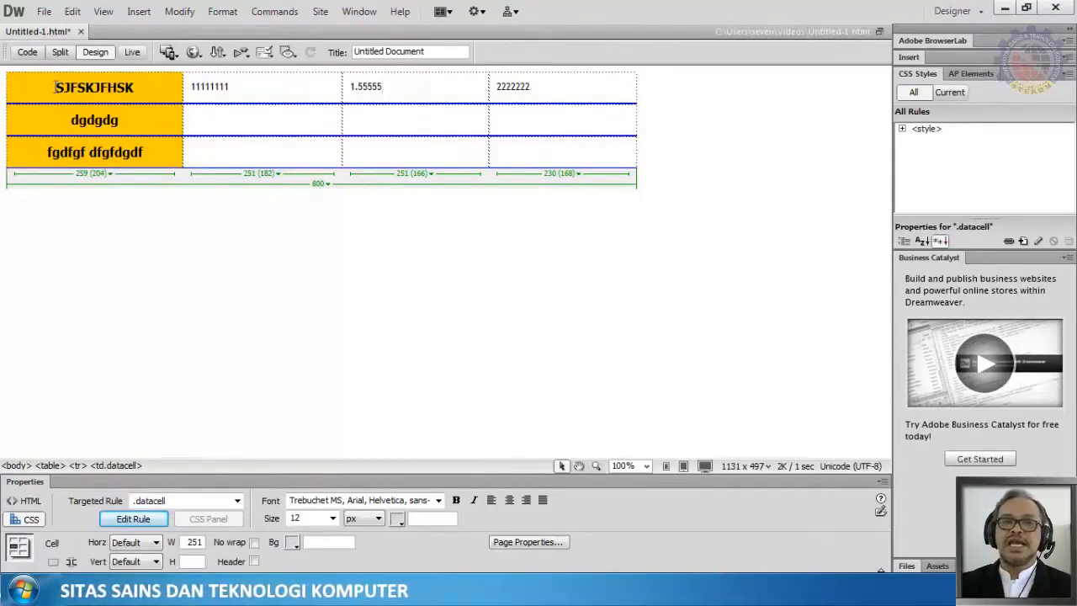
# Step: Replace the first two header cell texts with AAAAA and BBBBBB
pyautogui.moveTo(56, 87); pyautogui.dragTo(146, 87)
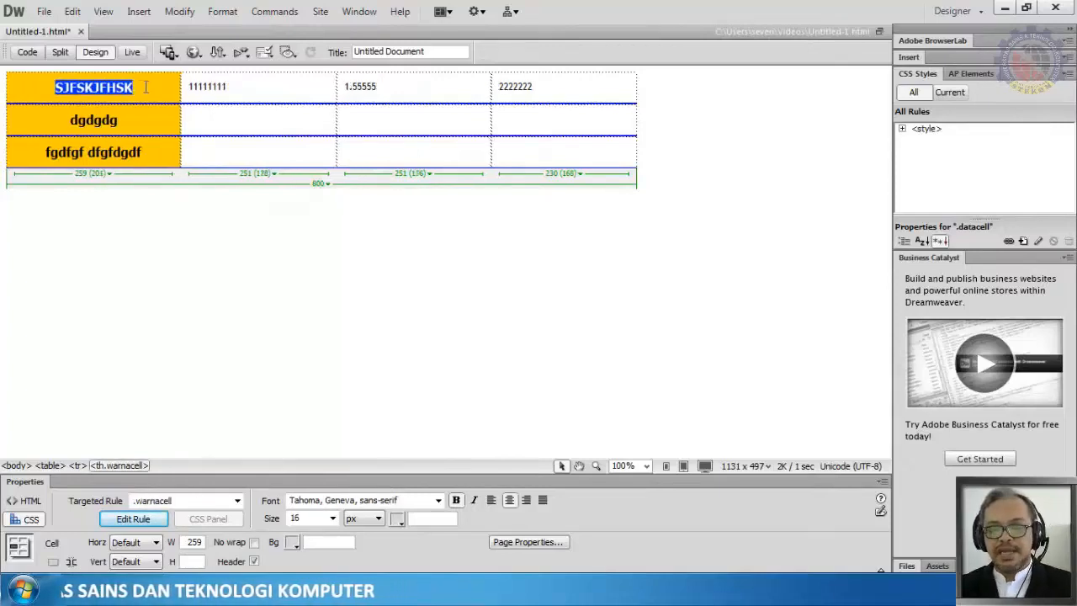
pyautogui.write('AAAAA')
pyautogui.doubleClick(107, 122)
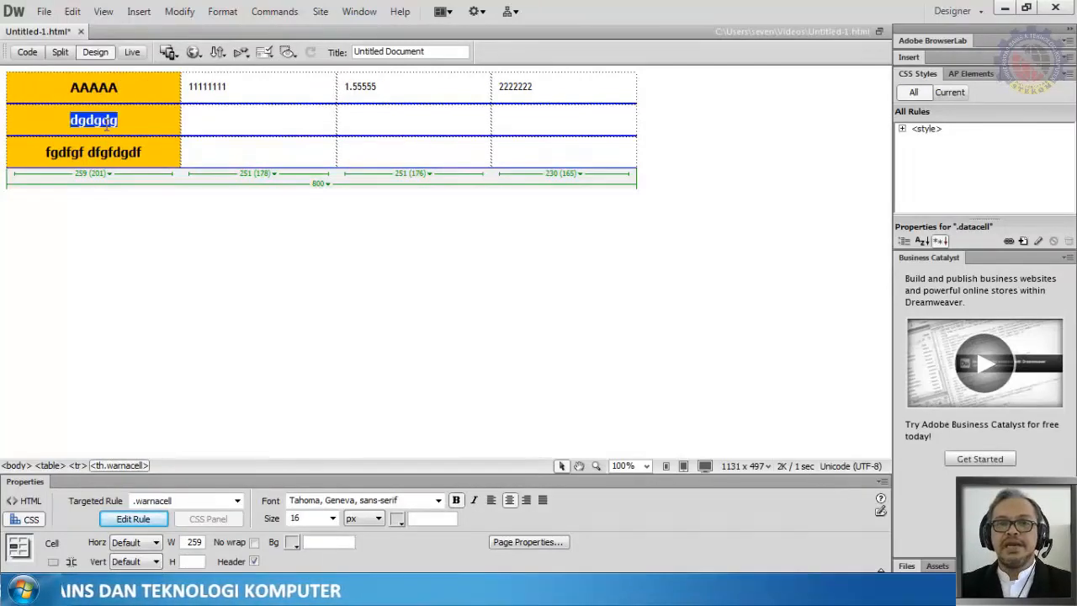
pyautogui.write('BBBBB')
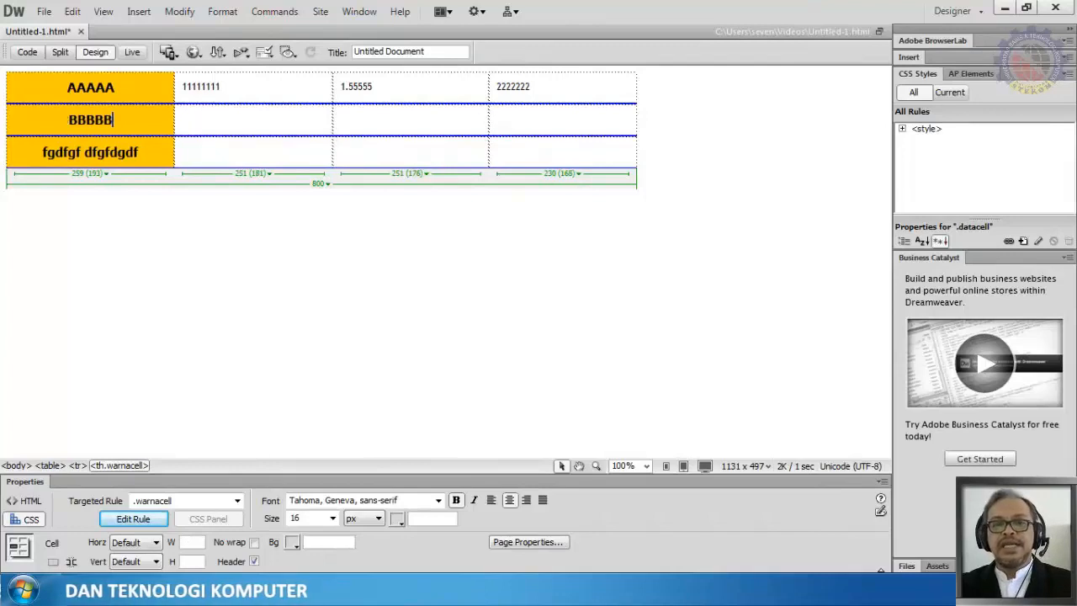
pyautogui.write('V')
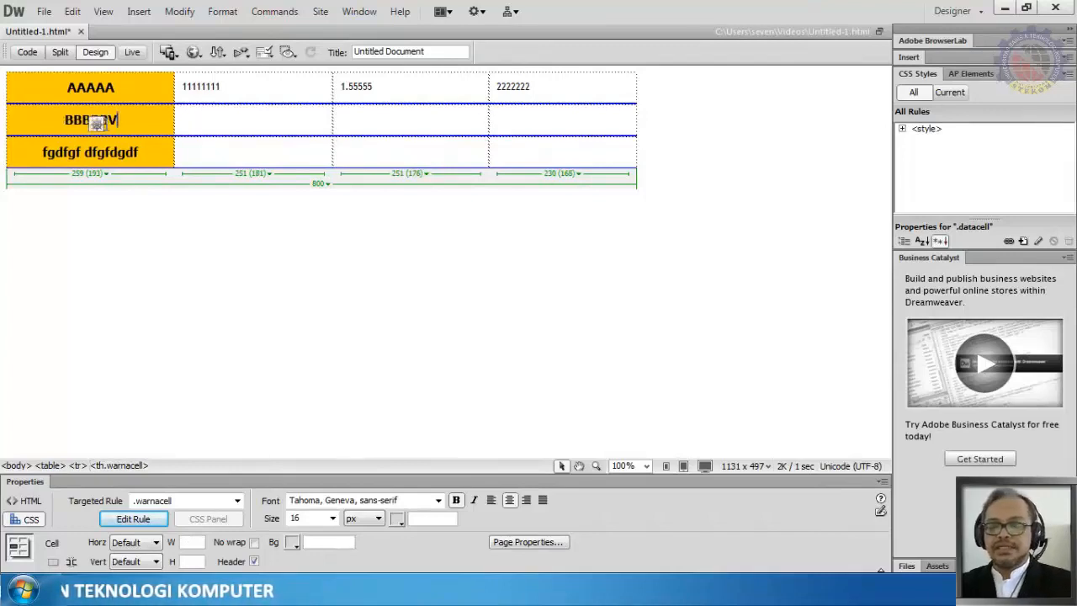
pyautogui.press('BackSpace')
pyautogui.write('B')
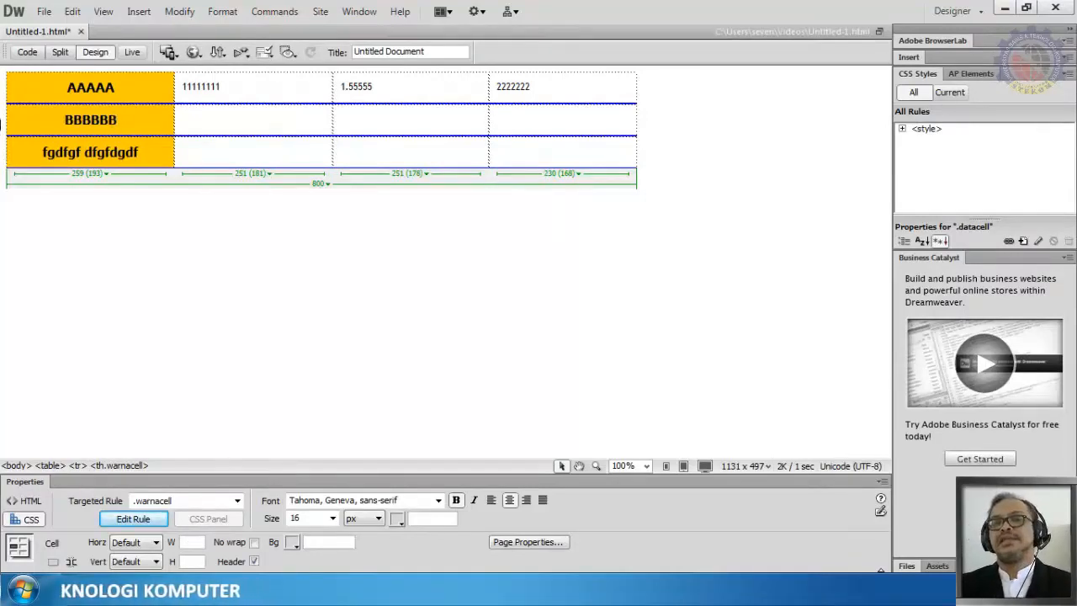
# Step: Select the whole table and set its alignment to Center
pyautogui.click(3, 120)
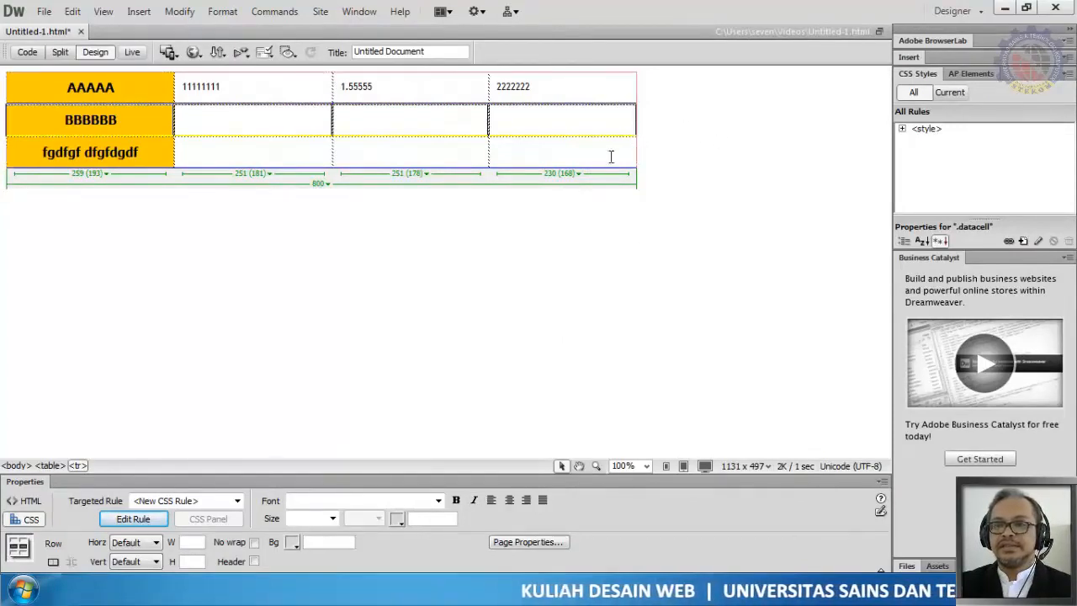
pyautogui.click(328, 190)
pyautogui.click(327, 189)
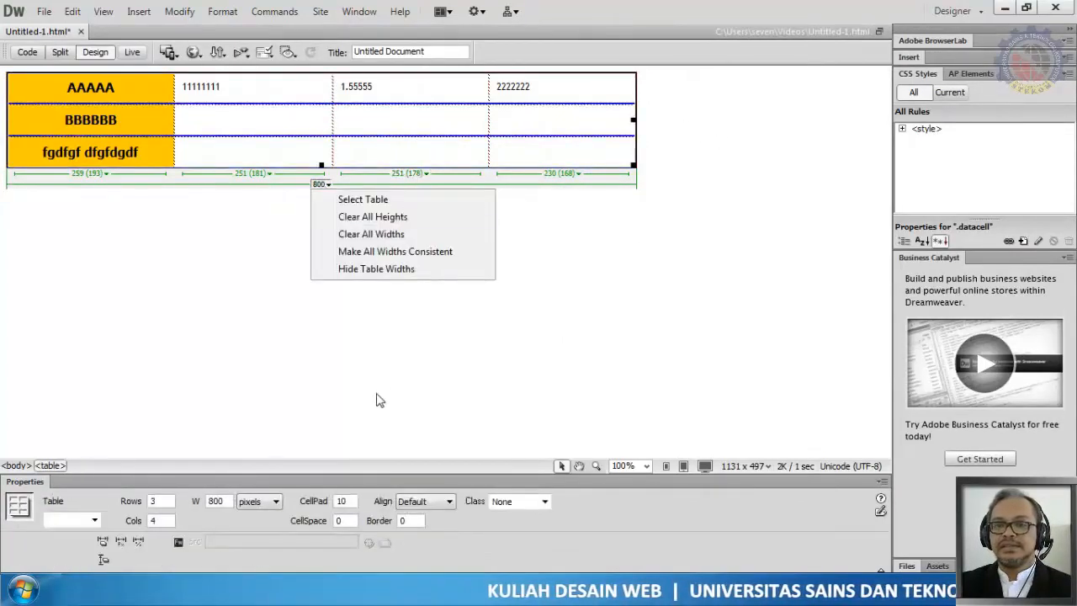
pyautogui.click(389, 203)
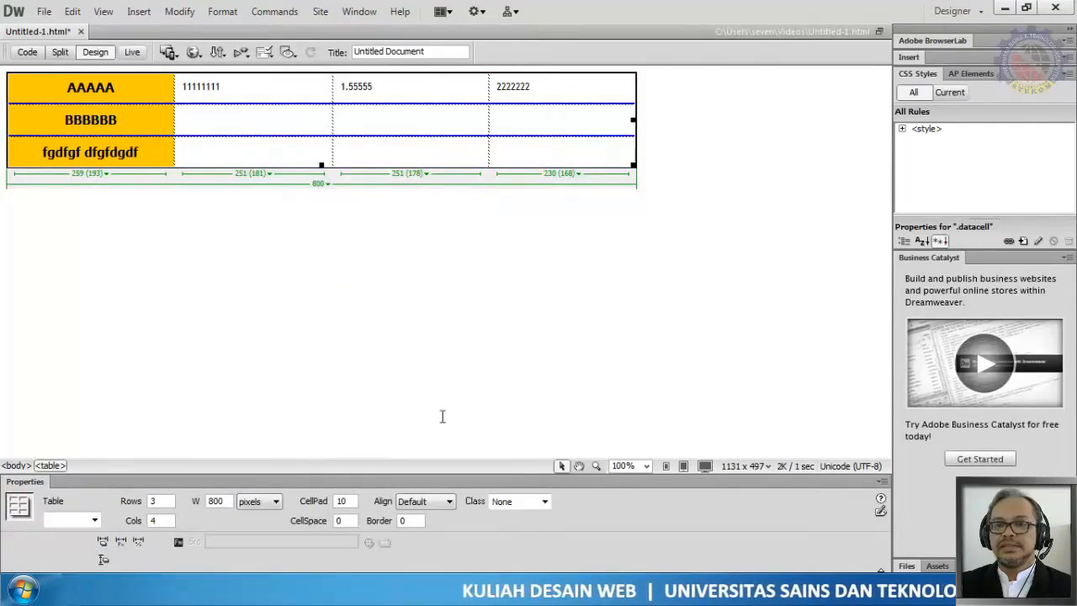
pyautogui.click(446, 502)
pyautogui.click(416, 528)
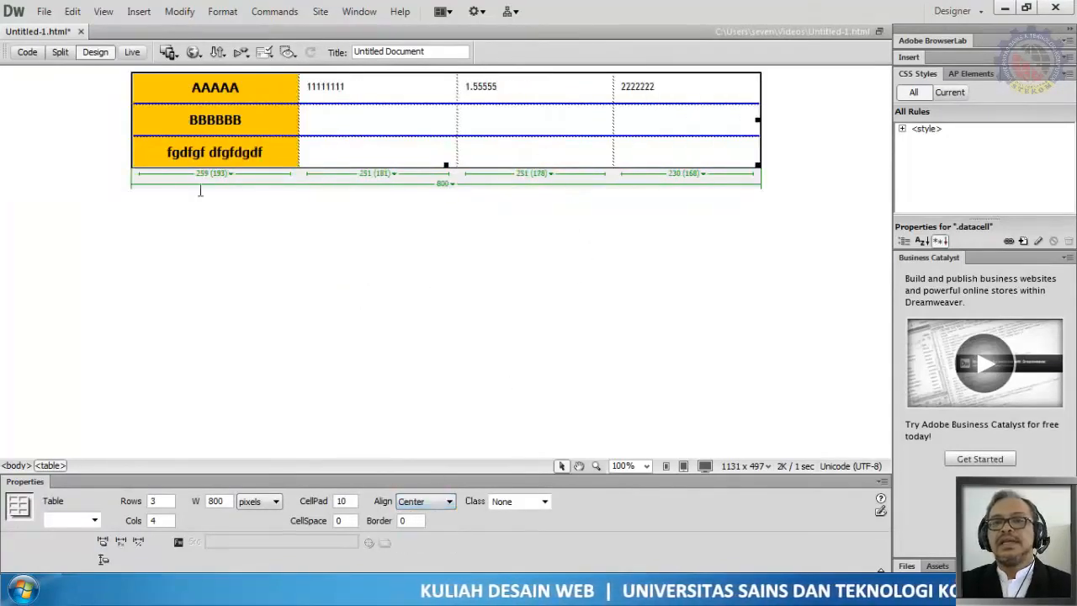
# Step: Insert two new rows above the BBBBBB row using the table Insert Row command
pyautogui.click(238, 231)
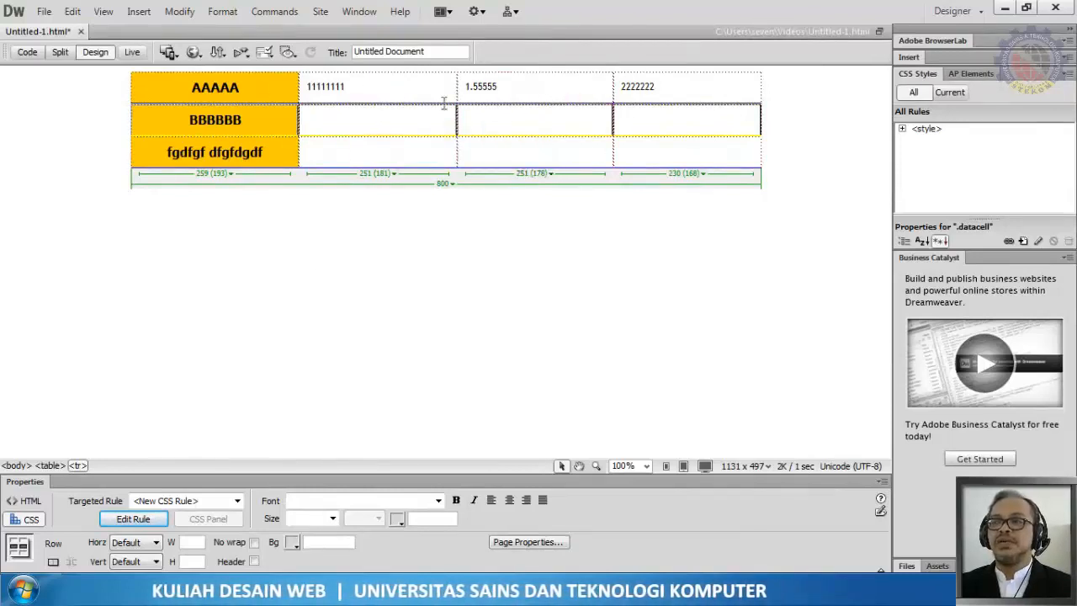
pyautogui.click(187, 15)
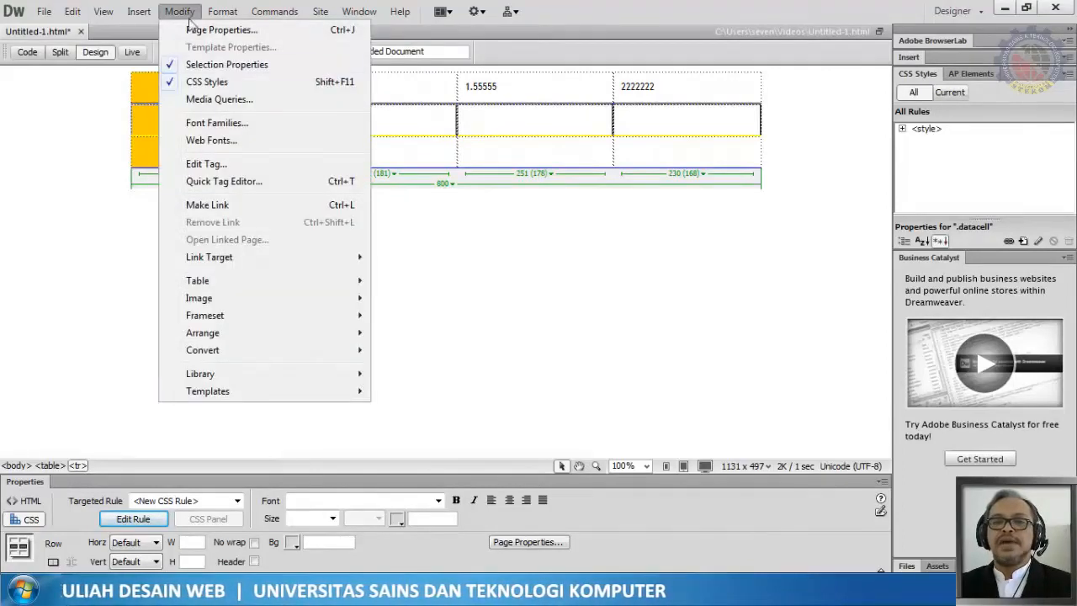
pyautogui.moveTo(222, 286)
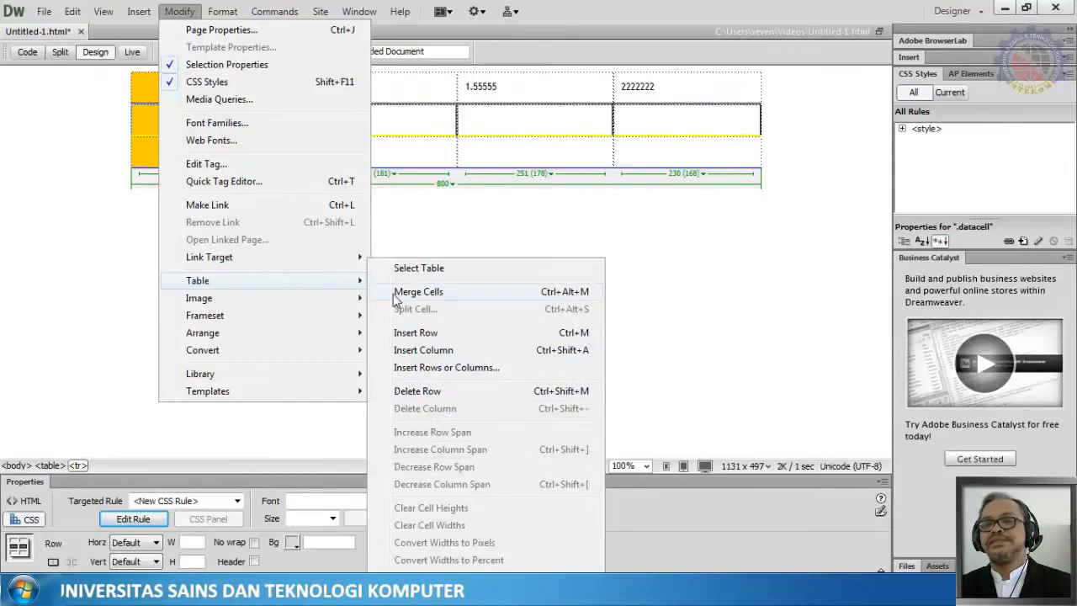
pyautogui.click(412, 335)
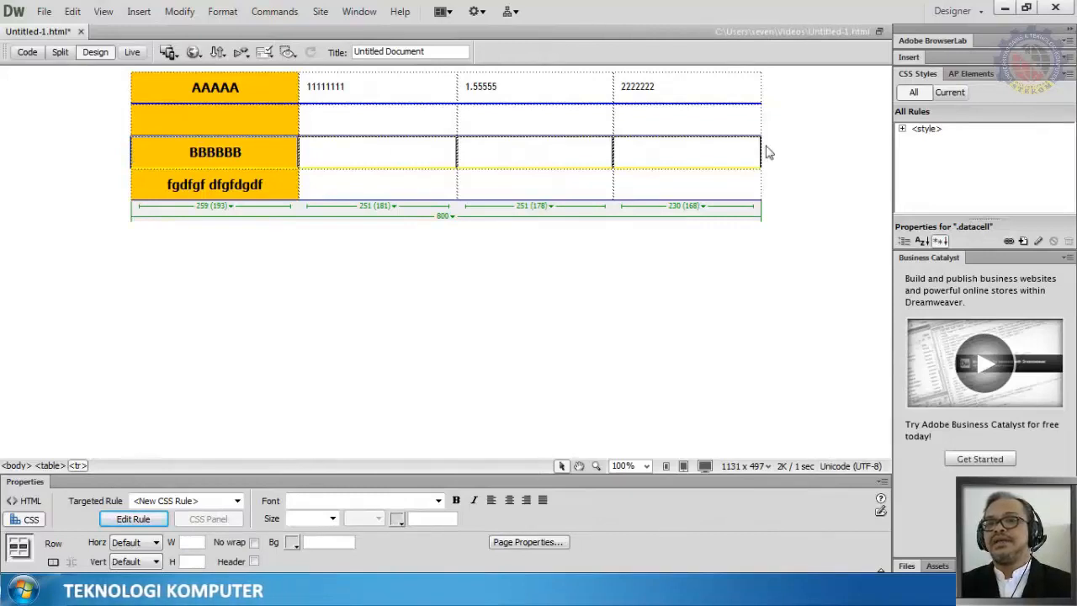
pyautogui.click(139, 12)
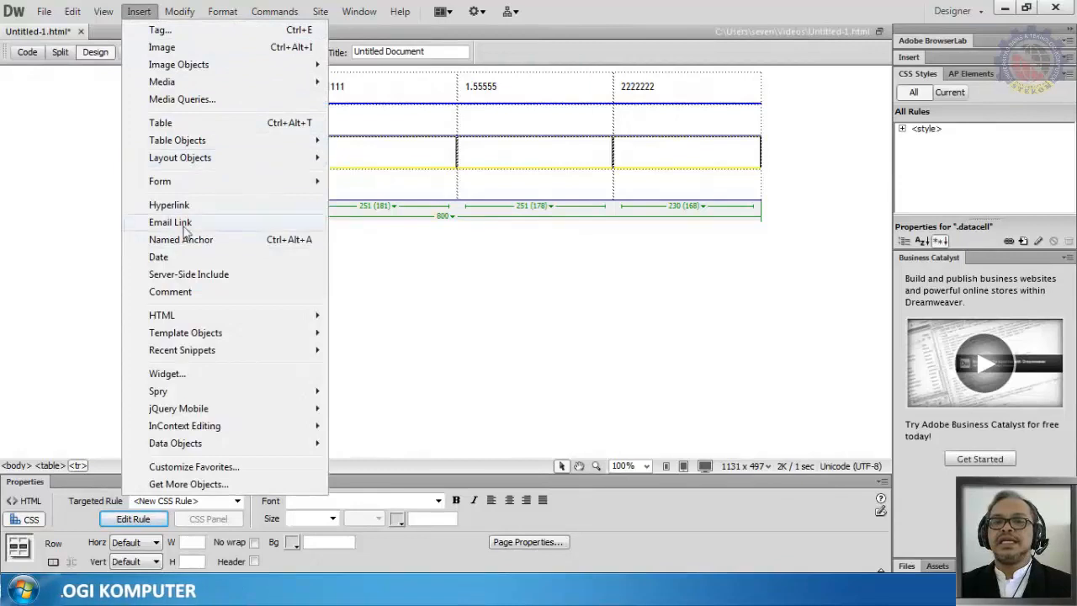
pyautogui.click(179, 11)
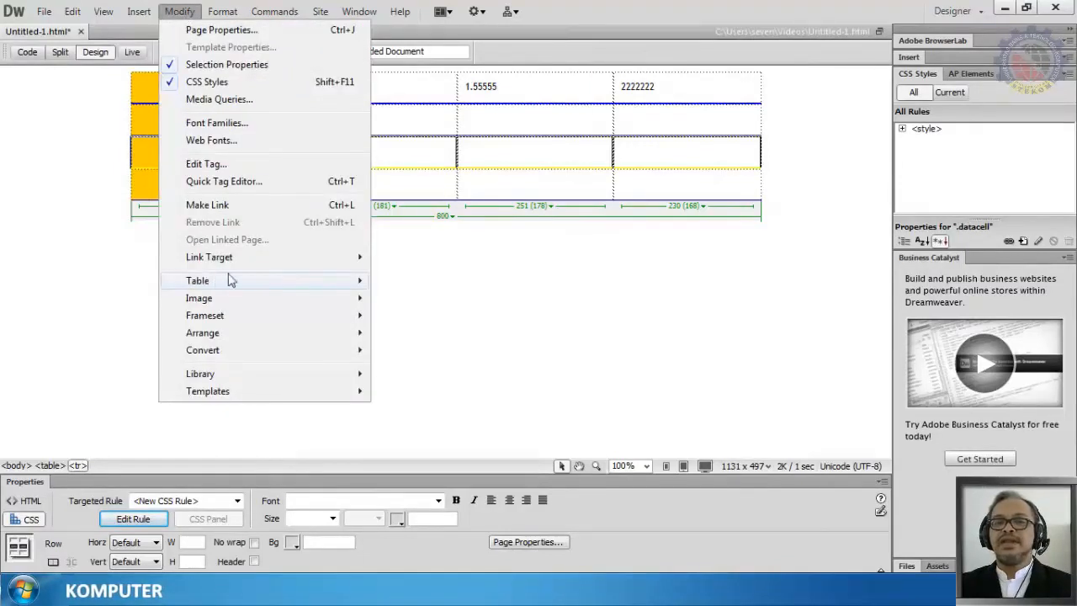
pyautogui.click(424, 332)
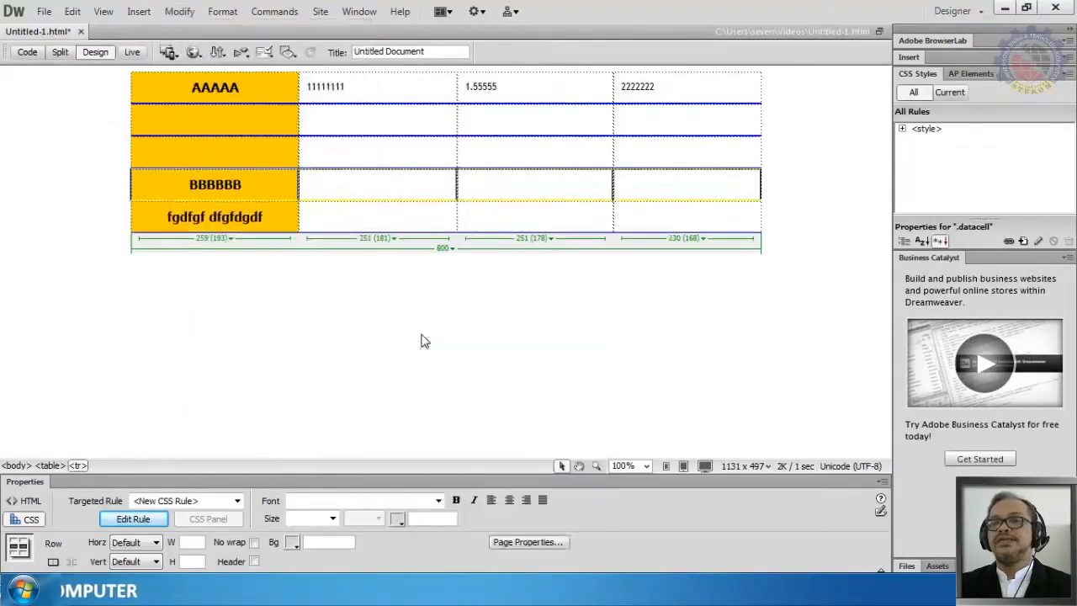
# Step: Enter aaabbb and bbbaaa in the header cells of the two new rows
pyautogui.click(346, 262)
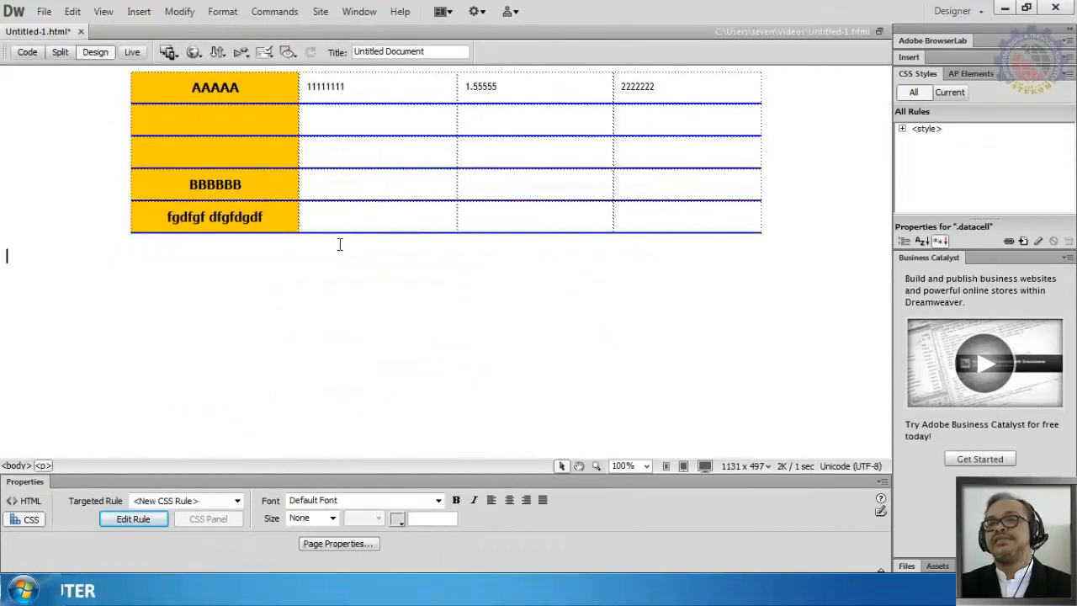
pyautogui.click(227, 118)
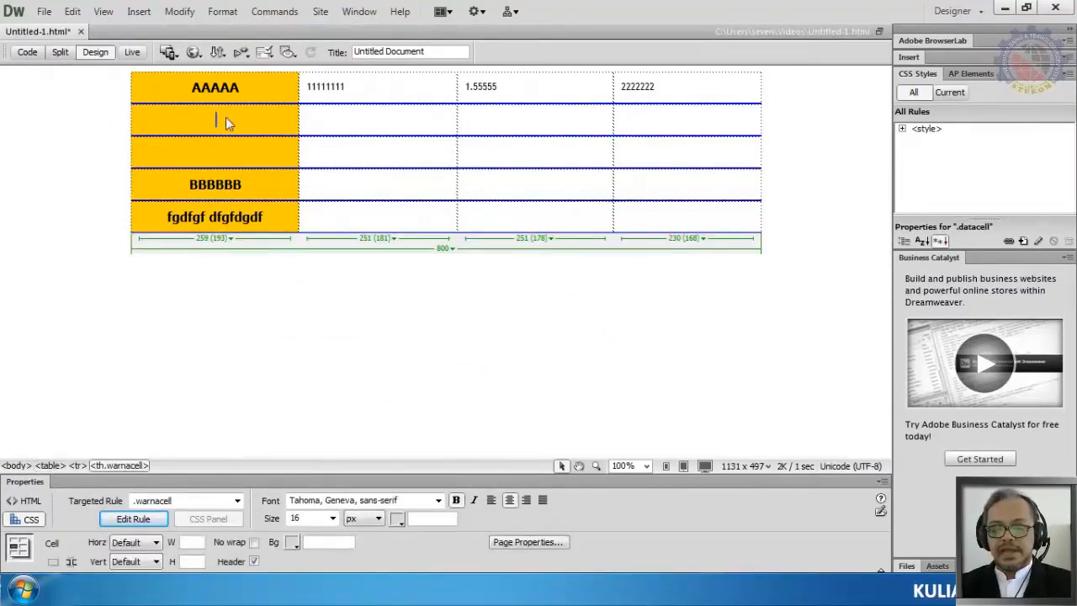
pyautogui.write('aaabbb')
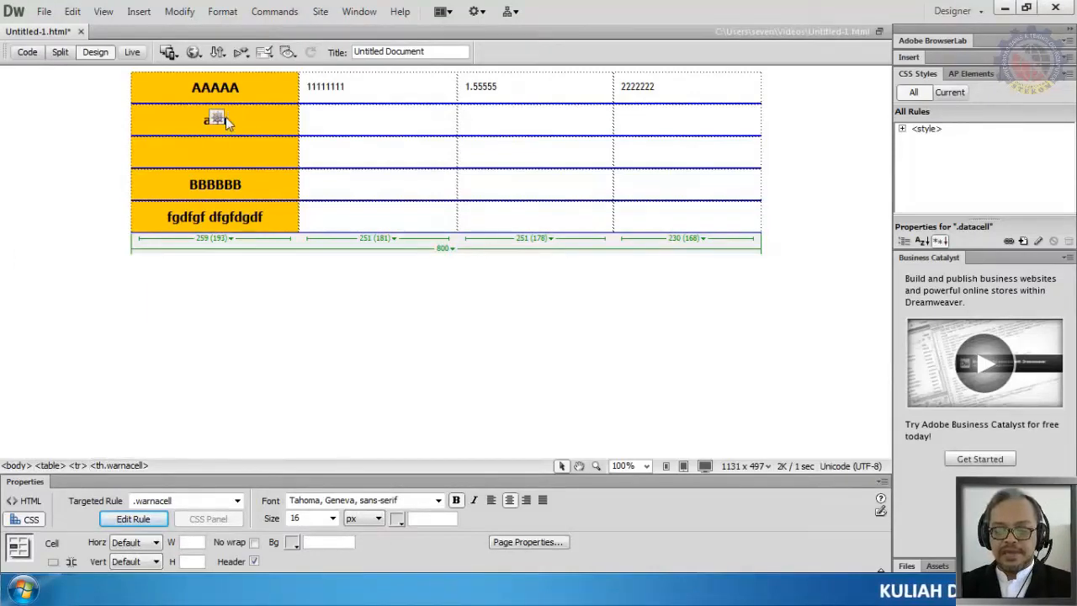
pyautogui.click(224, 150)
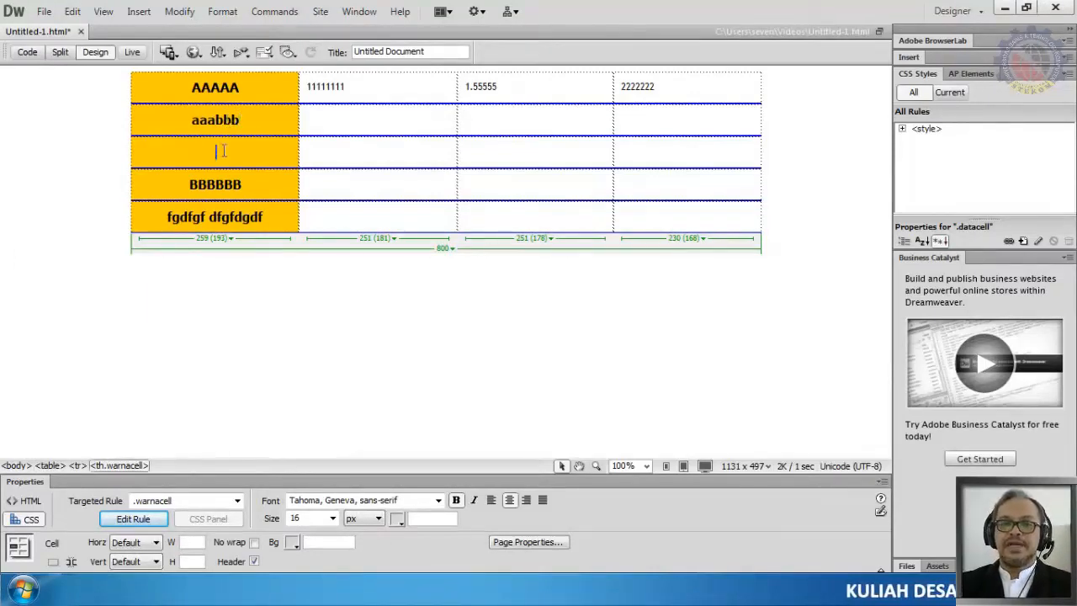
pyautogui.write('bbb')
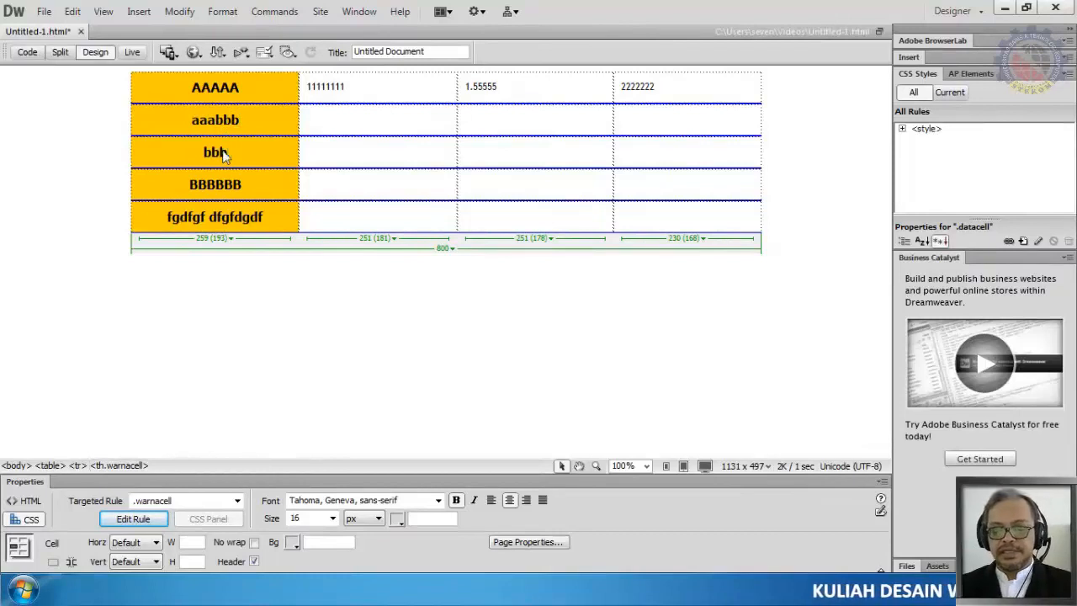
pyautogui.write('aaa')
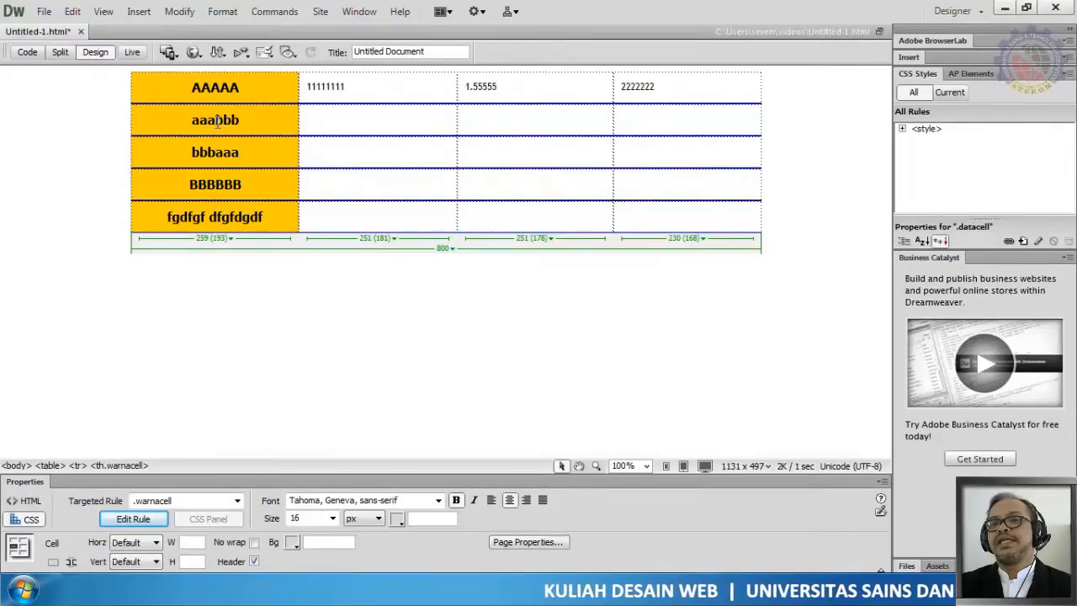
# Step: Insert a row above the aaabbb row, then undo the insertion
pyautogui.moveTo(189, 120); pyautogui.dragTo(257, 119)
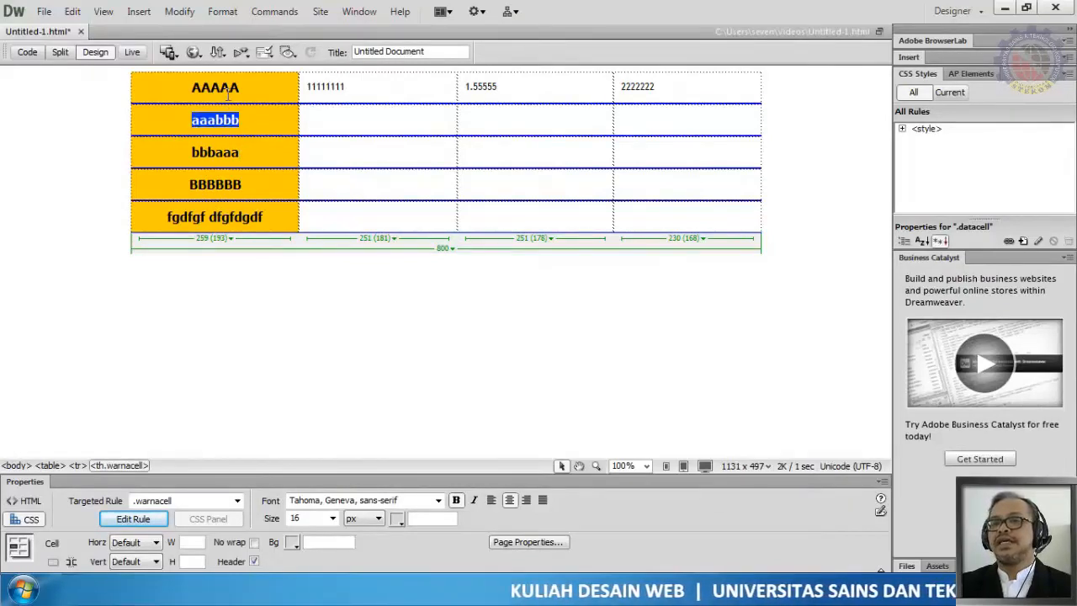
pyautogui.click(127, 119)
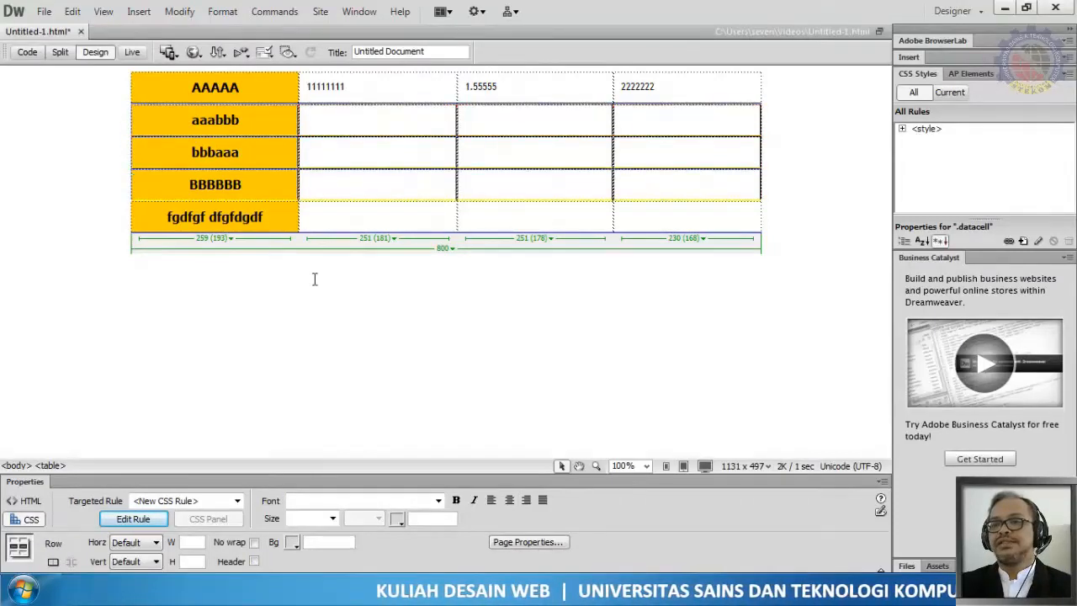
pyautogui.click(165, 17)
pyautogui.moveTo(247, 282)
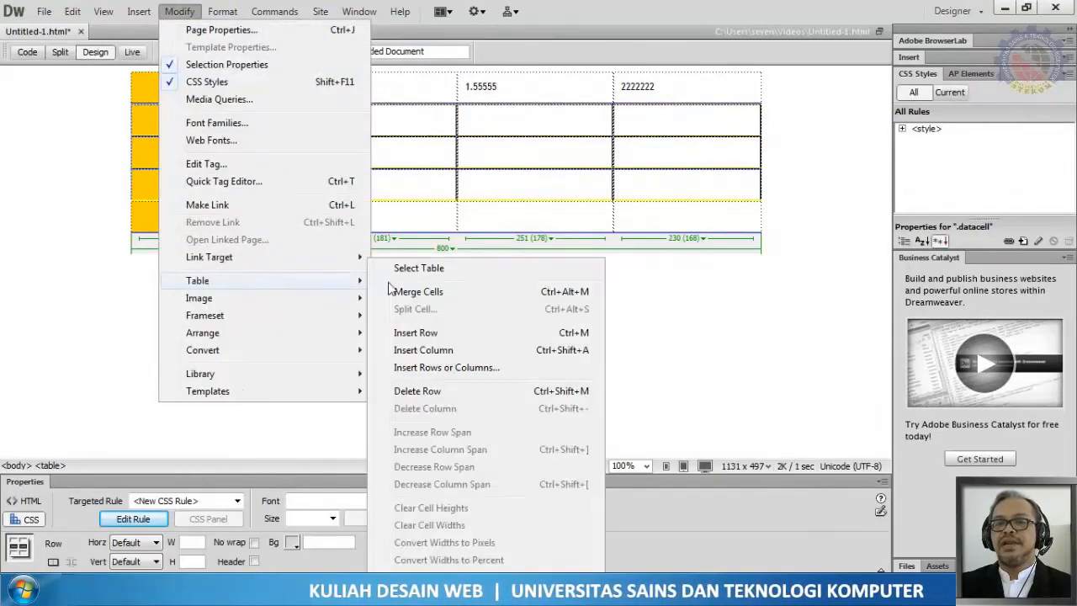
pyautogui.click(442, 335)
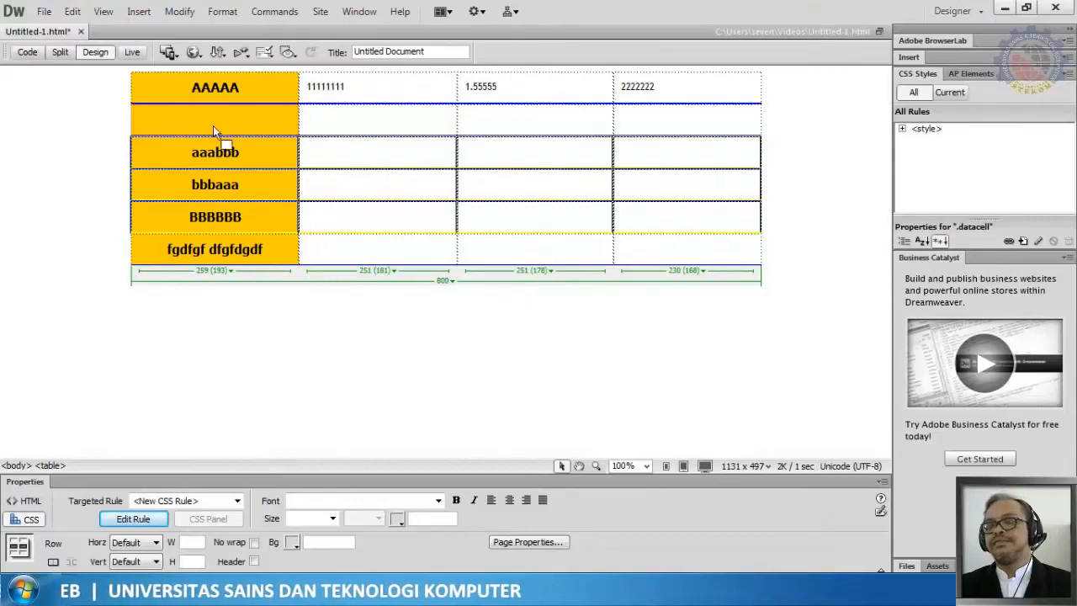
pyautogui.hotkey('ctrl', 'z')
pyautogui.click(240, 152)
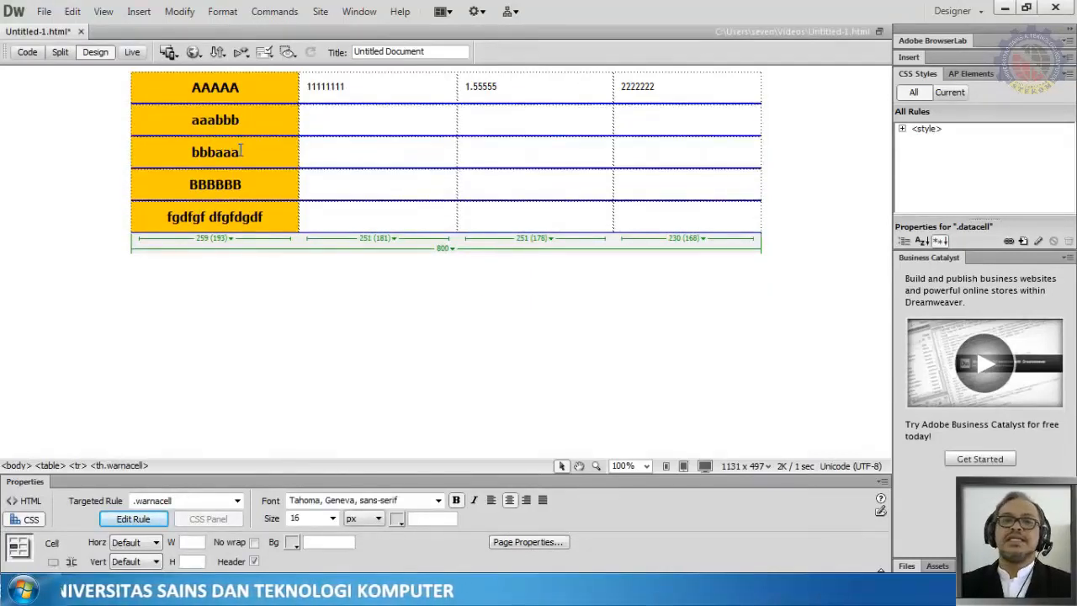
pyautogui.hotkey('shift', 'Left')
pyautogui.hotkey('shift', 'Left')
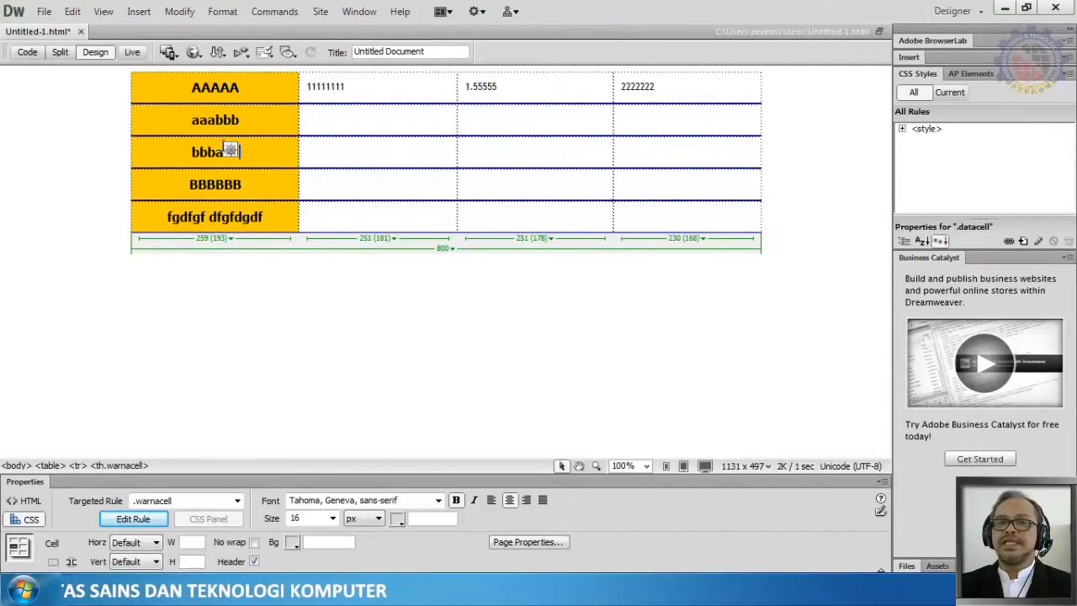
# Step: Add five empty rows at the end of the table by tabbing from the last cell
pyautogui.click(663, 218)
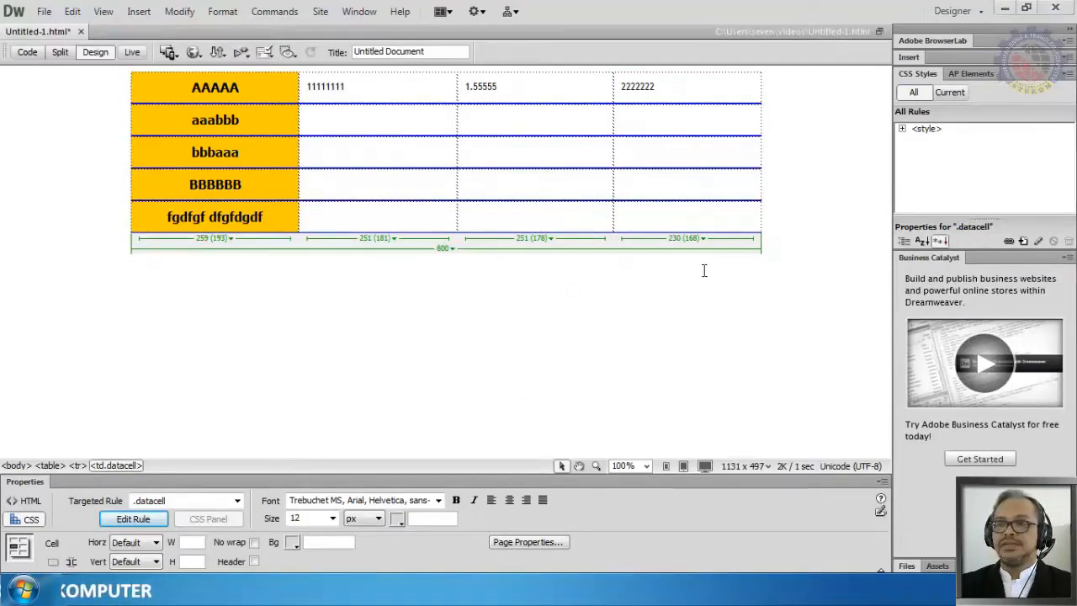
pyautogui.press('Tab')
pyautogui.press('Tab')
pyautogui.press('Tab')
pyautogui.press('Tab')
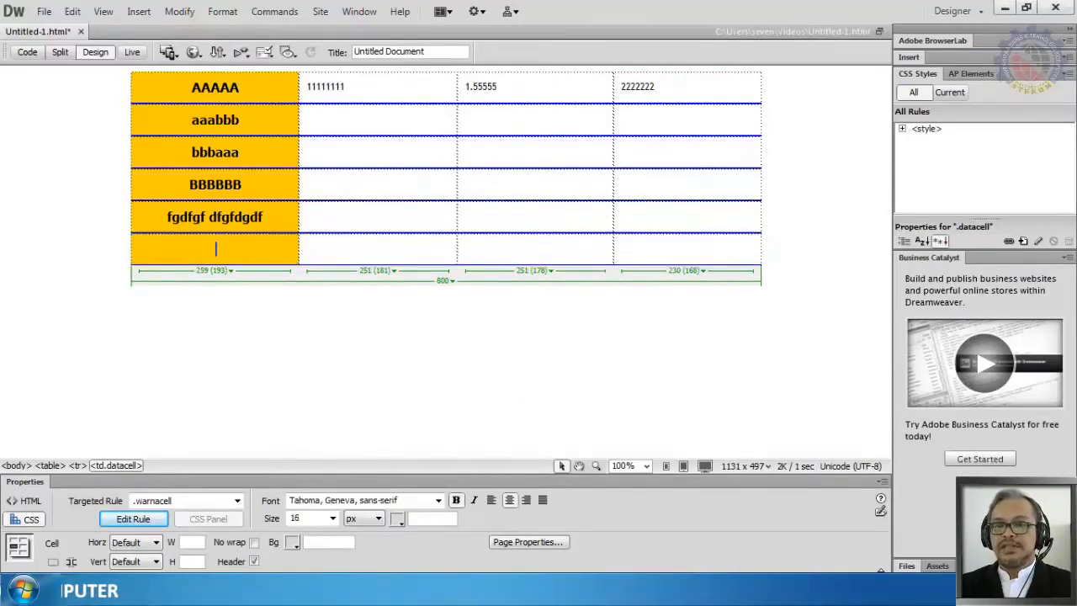
pyautogui.press('Tab')
pyautogui.press('Tab')
pyautogui.press('Tab')
pyautogui.press('Tab')
pyautogui.press('Tab')
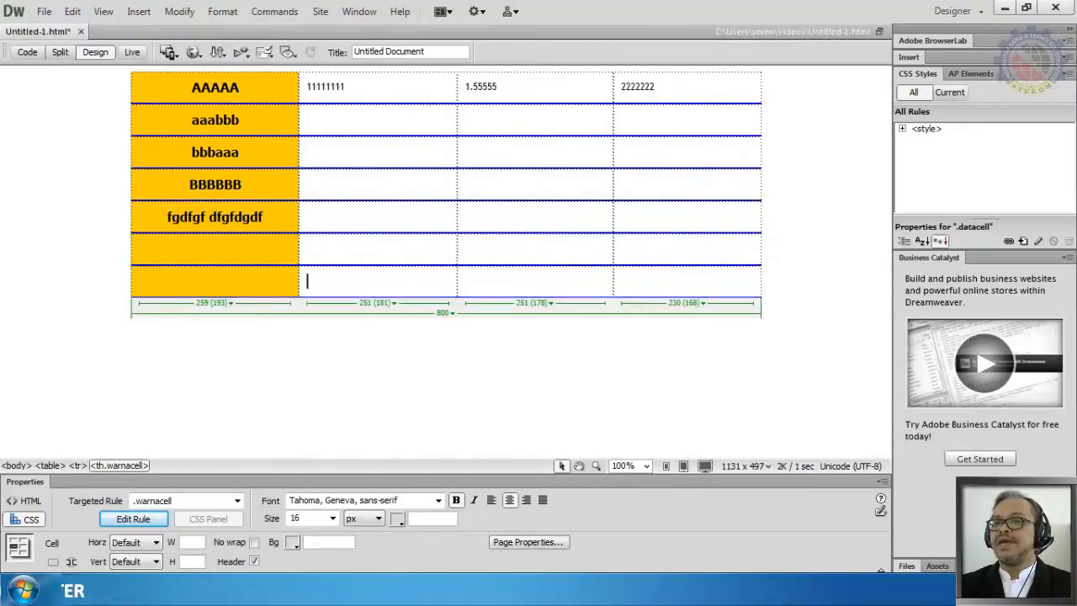
pyautogui.press('Tab')
pyautogui.press('Tab')
pyautogui.press('Tab')
pyautogui.press('Tab')
pyautogui.press('Tab')
pyautogui.press('Tab')
pyautogui.press('Tab')
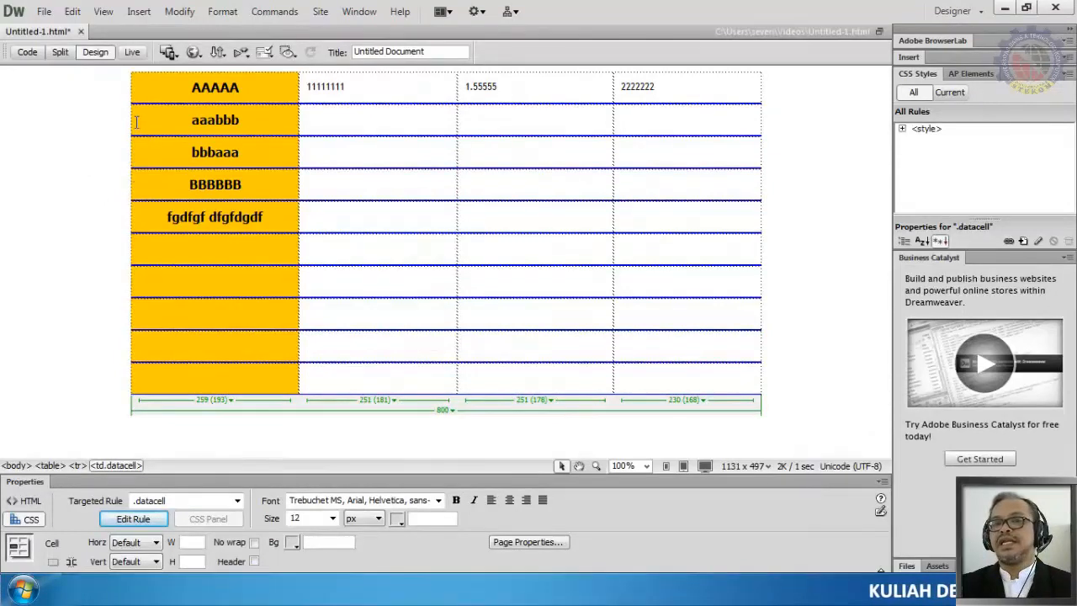
# Step: Clear the header cells from aaabbb down to fgdfgf dfgfdgdf and undo the deletion
pyautogui.moveTo(135, 122); pyautogui.dragTo(272, 216)
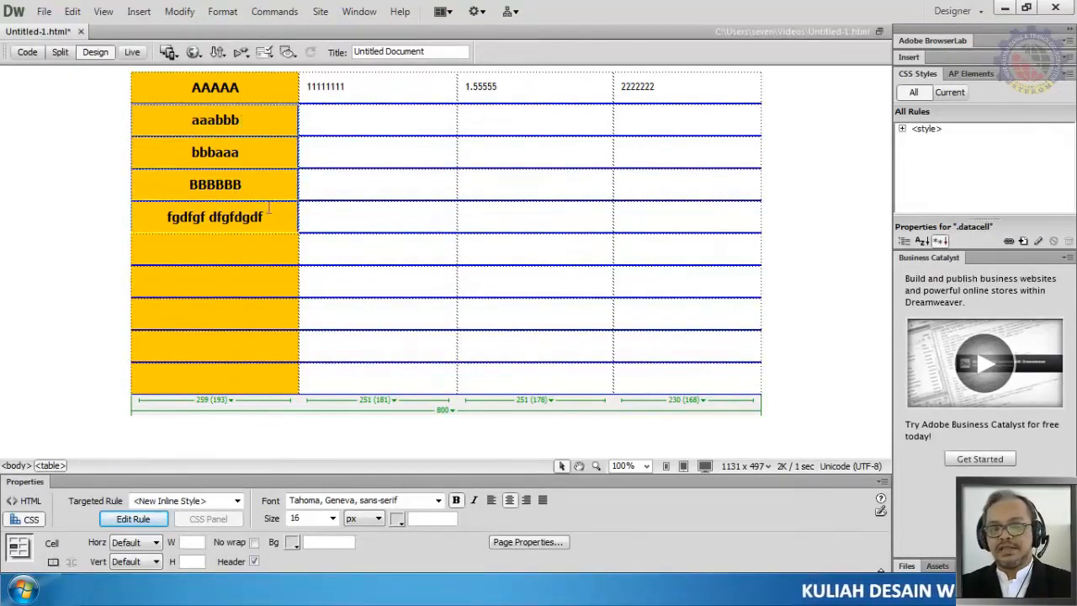
pyautogui.press('Delete')
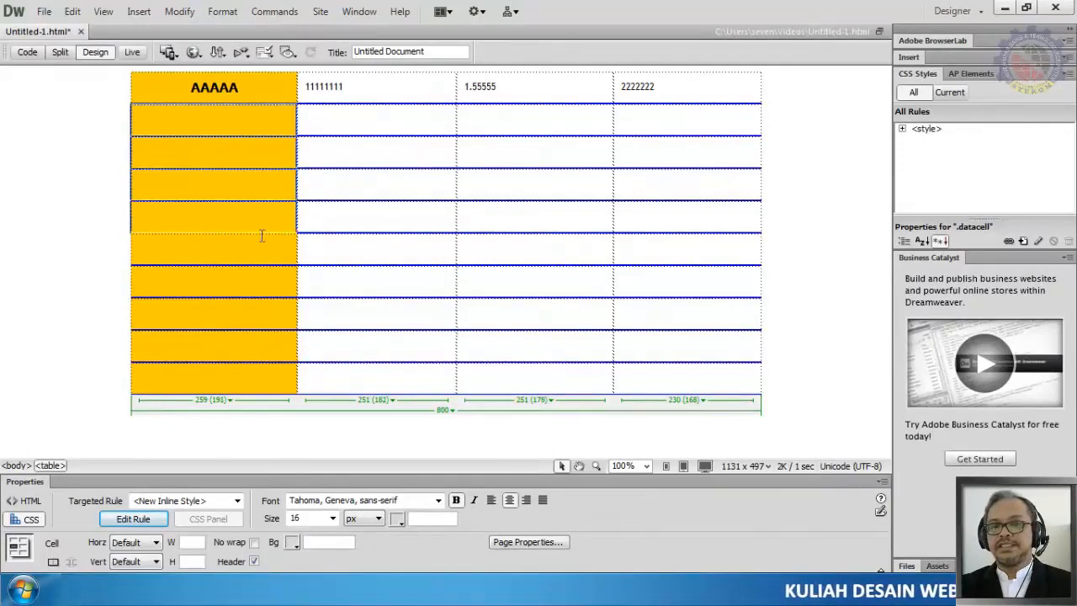
pyautogui.click(209, 282)
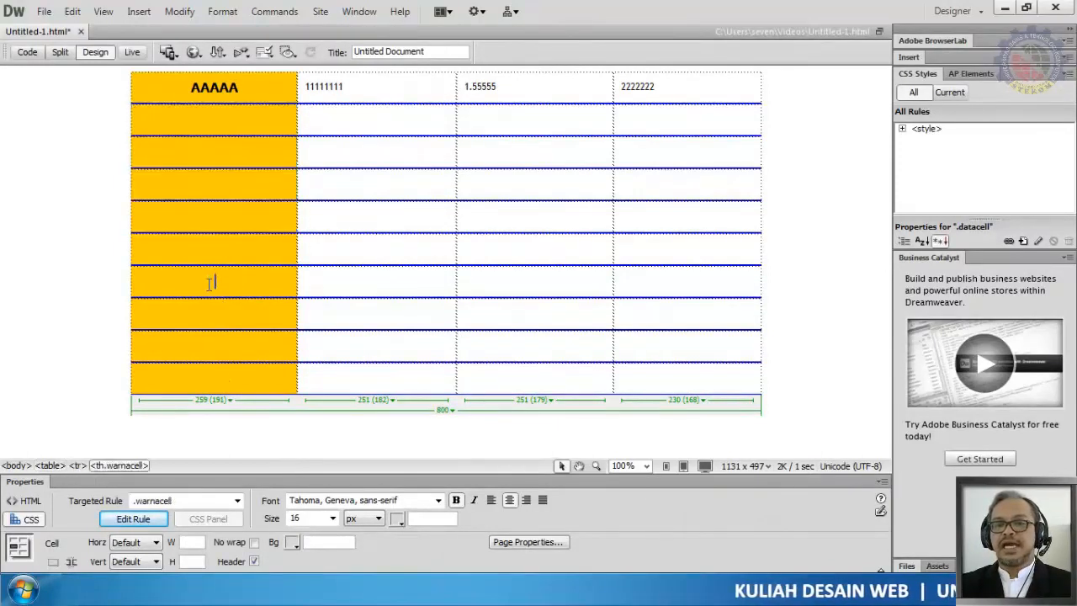
pyautogui.hotkey('ctrl', 'z')
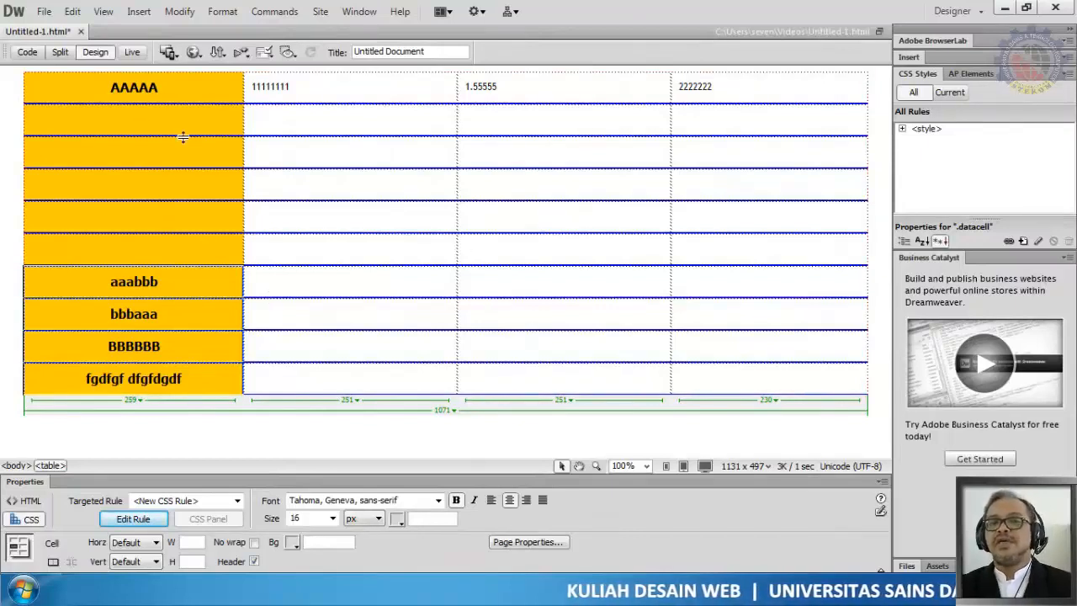
# Step: Undo the added rows until the table ends again at the fgdfgf dfgfdgdf row
pyautogui.click(455, 432)
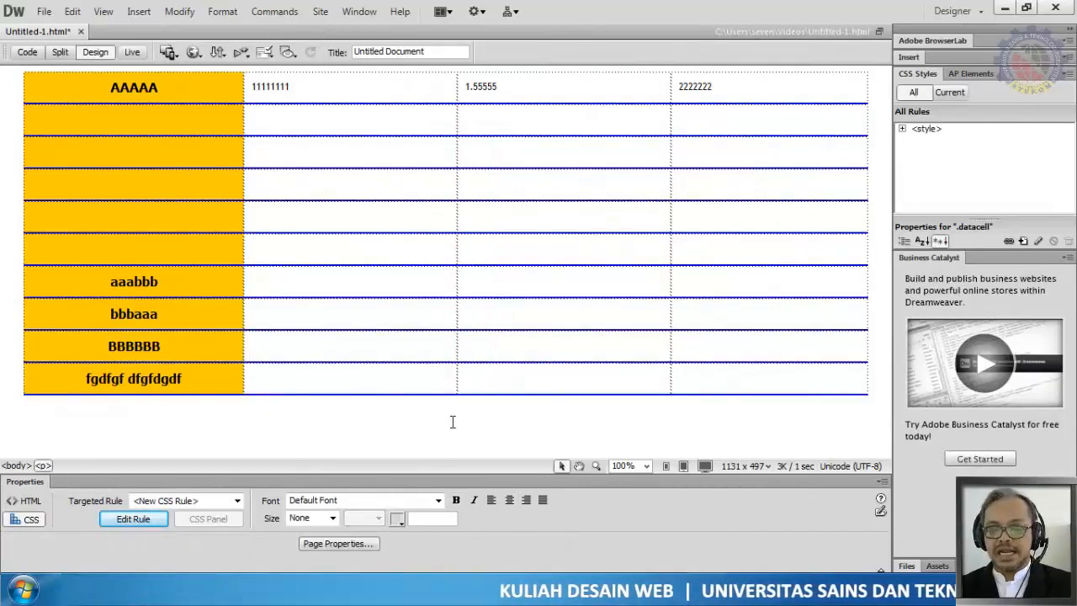
pyautogui.hotkey('ctrl', 'z')
pyautogui.hotkey('ctrl', 'z')
pyautogui.hotkey('ctrl', 'z')
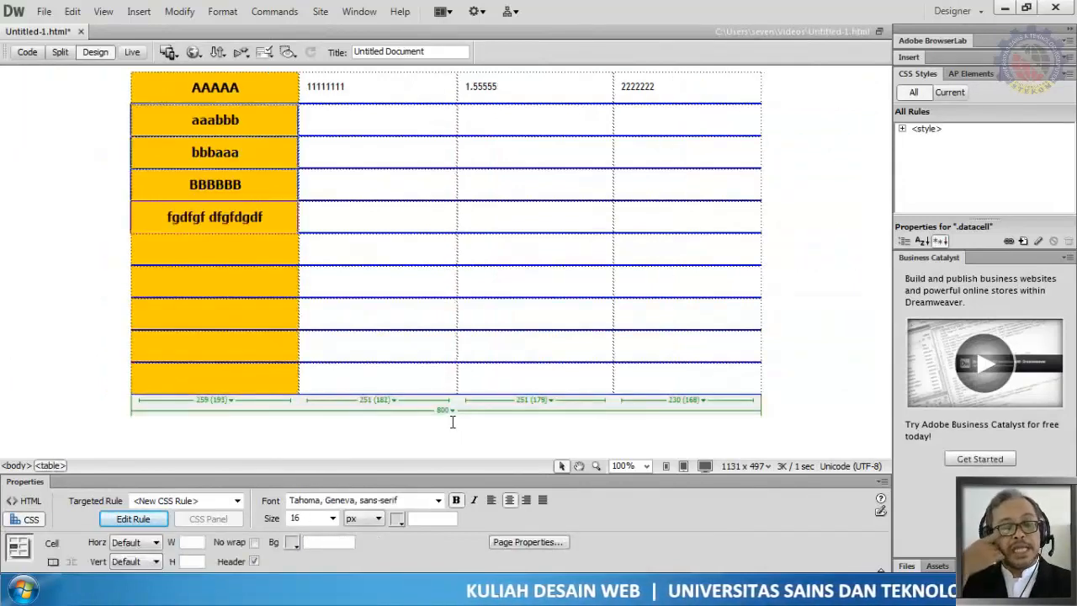
pyautogui.hotkey('ctrl', 'z')
pyautogui.hotkey('ctrl', 'z')
pyautogui.hotkey('ctrl', 'z')
pyautogui.hotkey('ctrl', 'z')
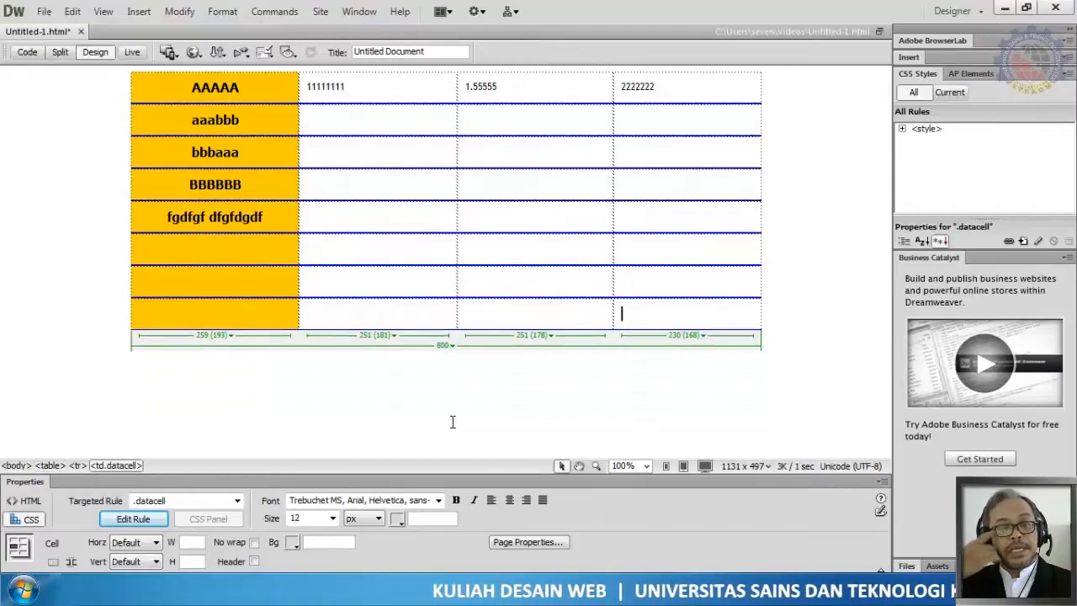
pyautogui.hotkey('ctrl', 'z')
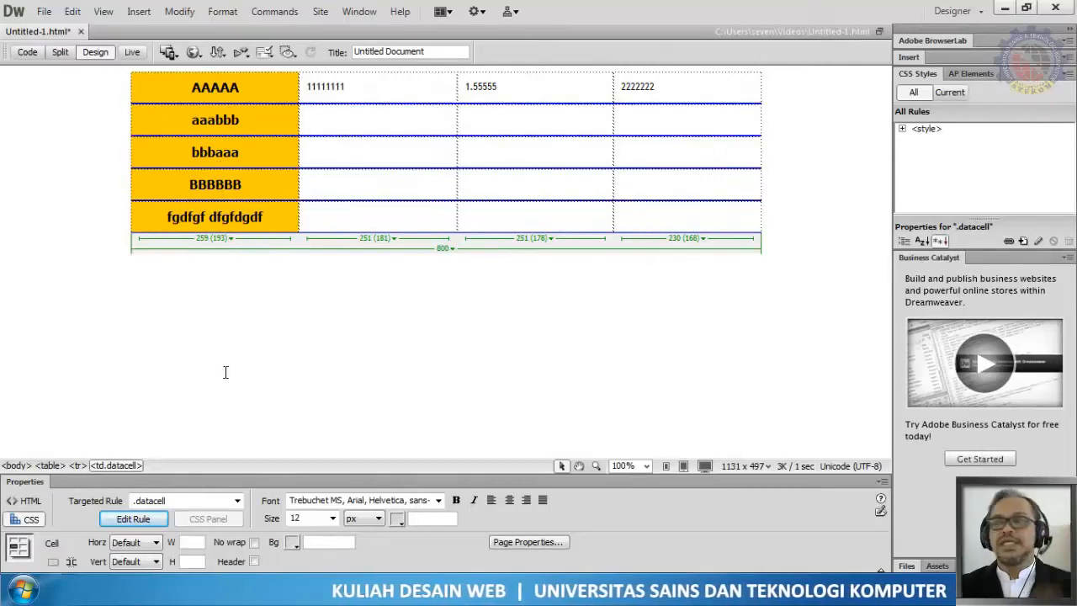
# Step: Insert a new row above the AAAAA row using the table Insert Row command
pyautogui.click(297, 334)
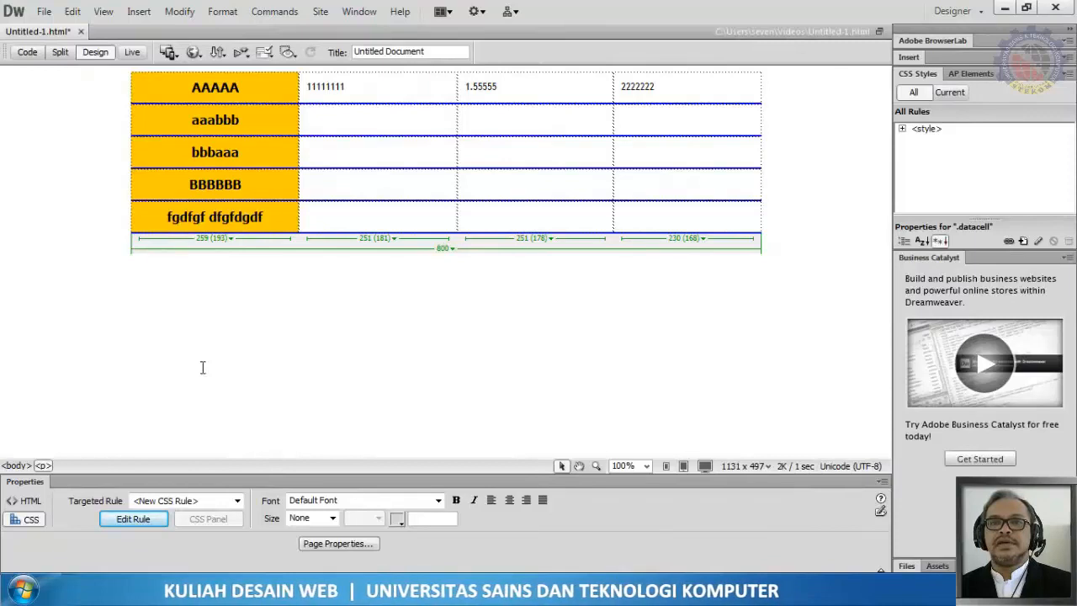
pyautogui.click(188, 87)
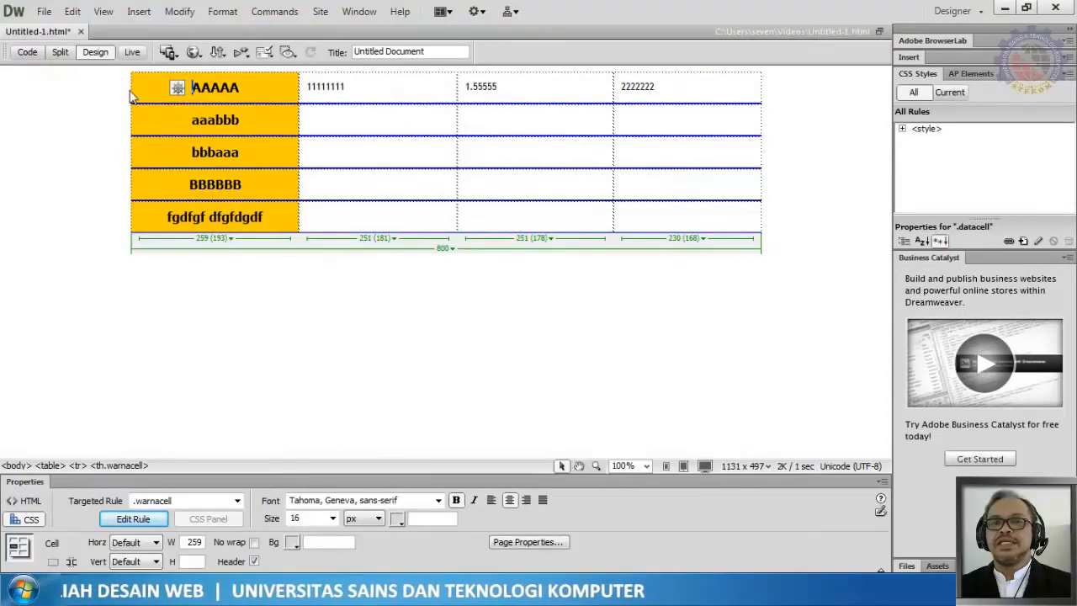
pyautogui.click(127, 91)
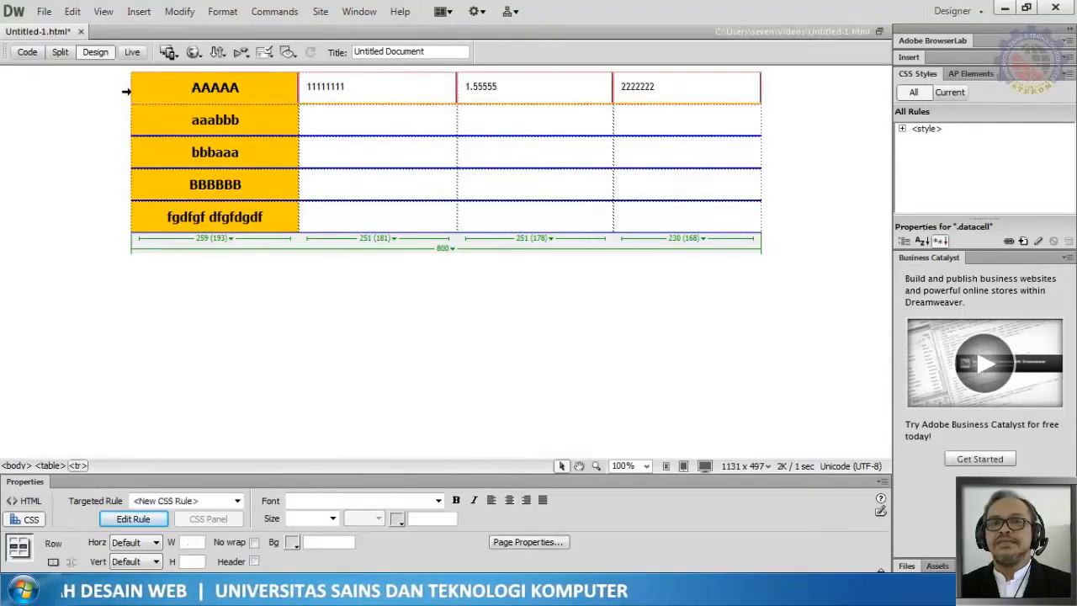
pyautogui.click(181, 11)
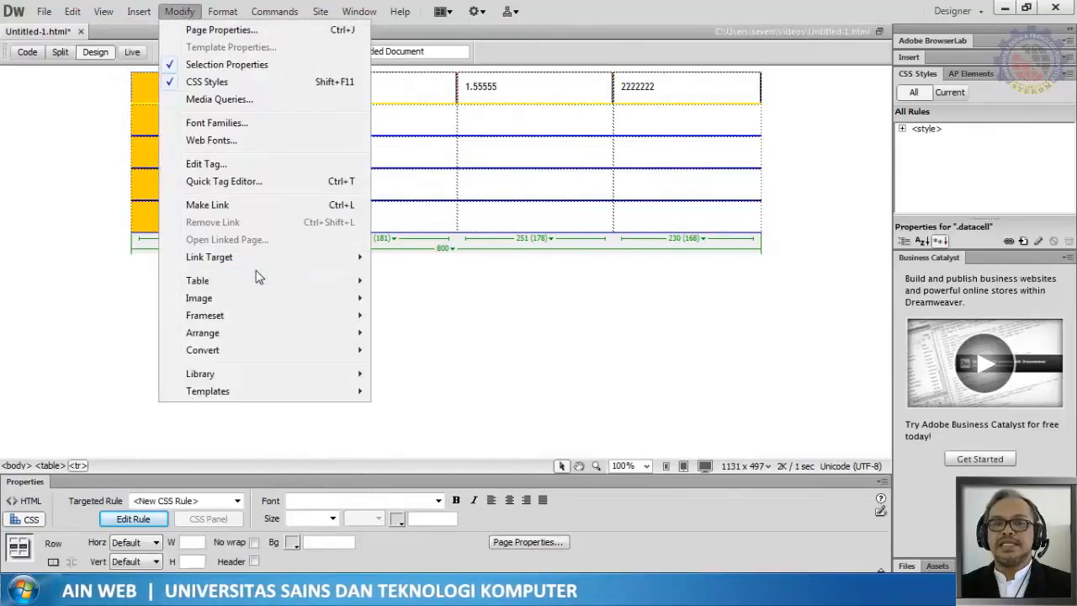
pyautogui.moveTo(366, 286)
pyautogui.click(446, 333)
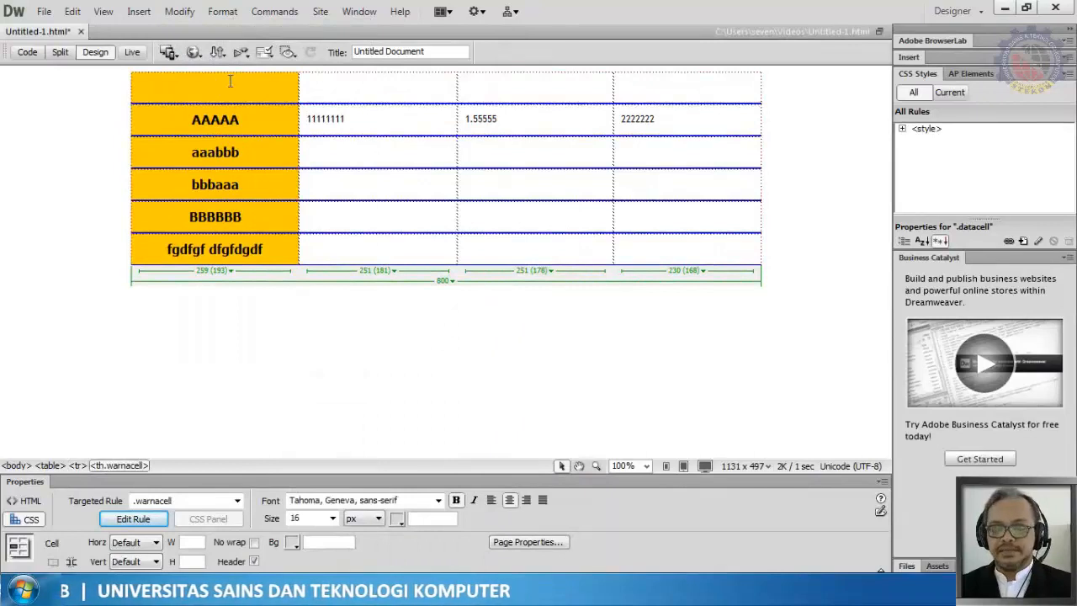
# Step: Enter Nama Barang in the header cell of the new top row
pyautogui.write('naMA')
pyautogui.press('BackSpace')
pyautogui.press('BackSpace')
pyautogui.press('BackSpace')
pyautogui.press('BackSpace')
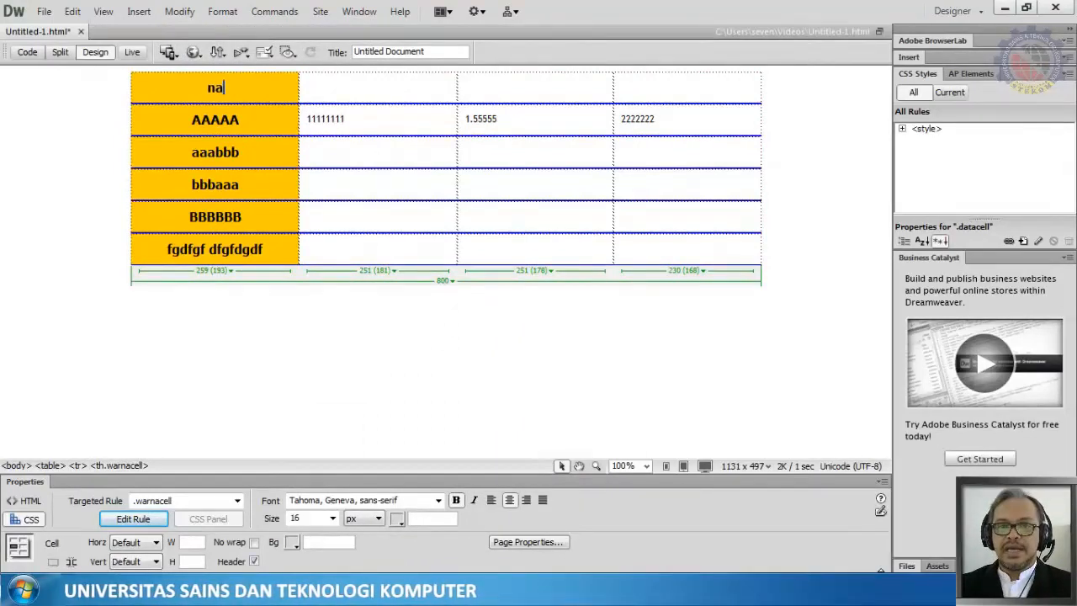
pyautogui.write('Nama')
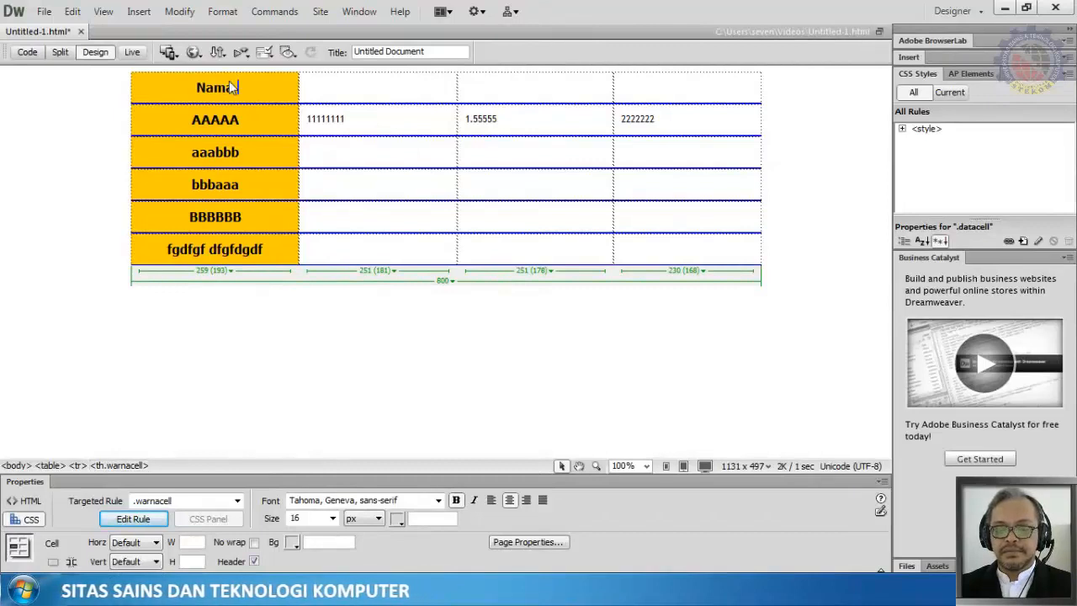
pyautogui.write(' Barang')
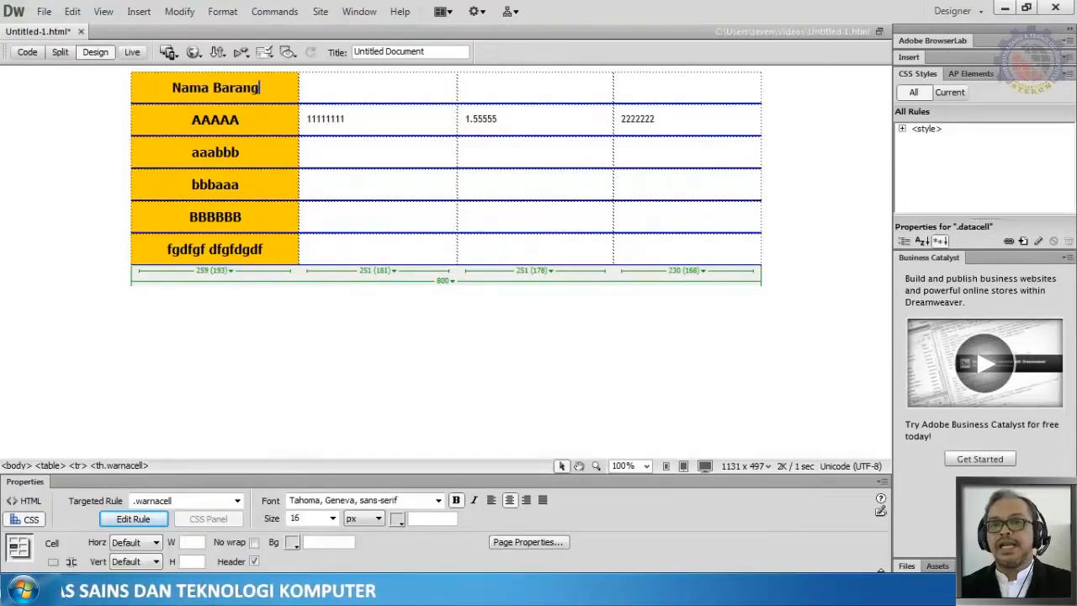
# Step: Enter Harga in the second cell of the top row
pyautogui.click(387, 84)
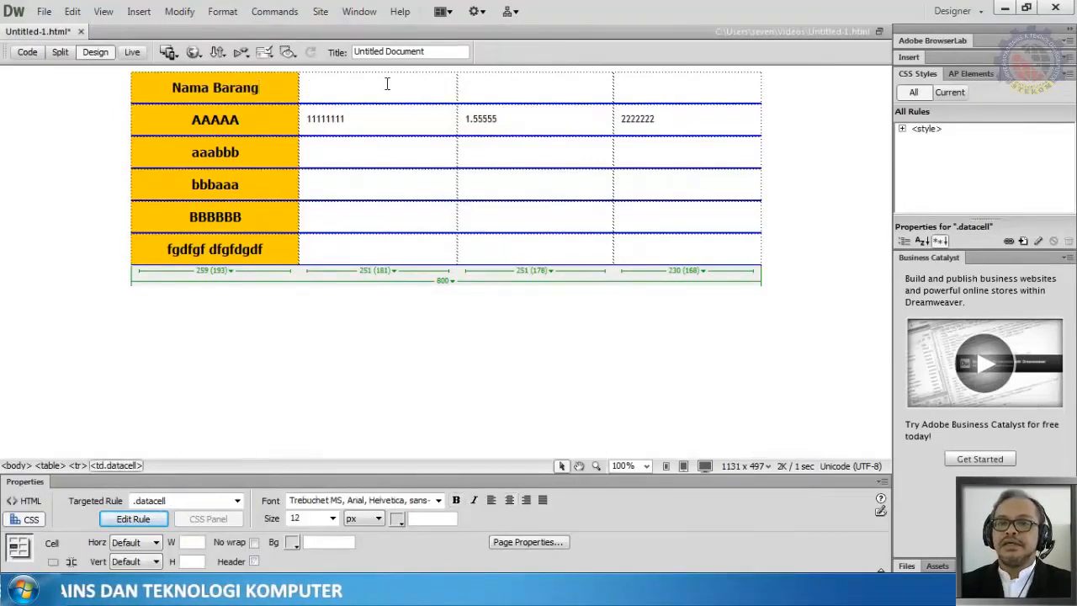
pyautogui.write('H')
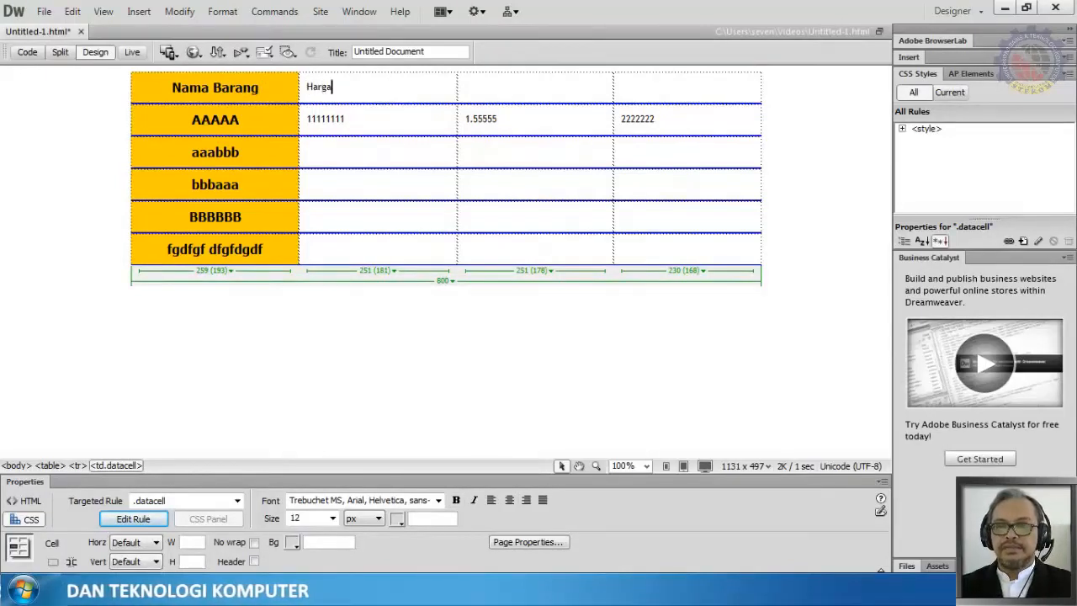
pyautogui.write('arga')
pyautogui.click(544, 84)
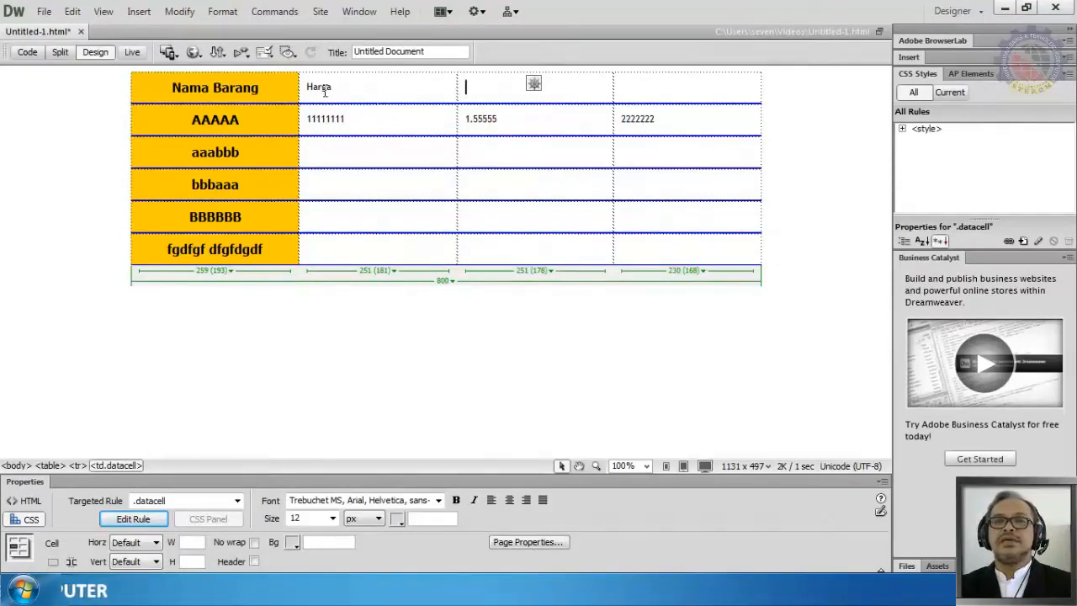
# Step: Replace that cell's text with skdjhfskjh fksjhfsk hf
pyautogui.moveTo(309, 90); pyautogui.dragTo(347, 86)
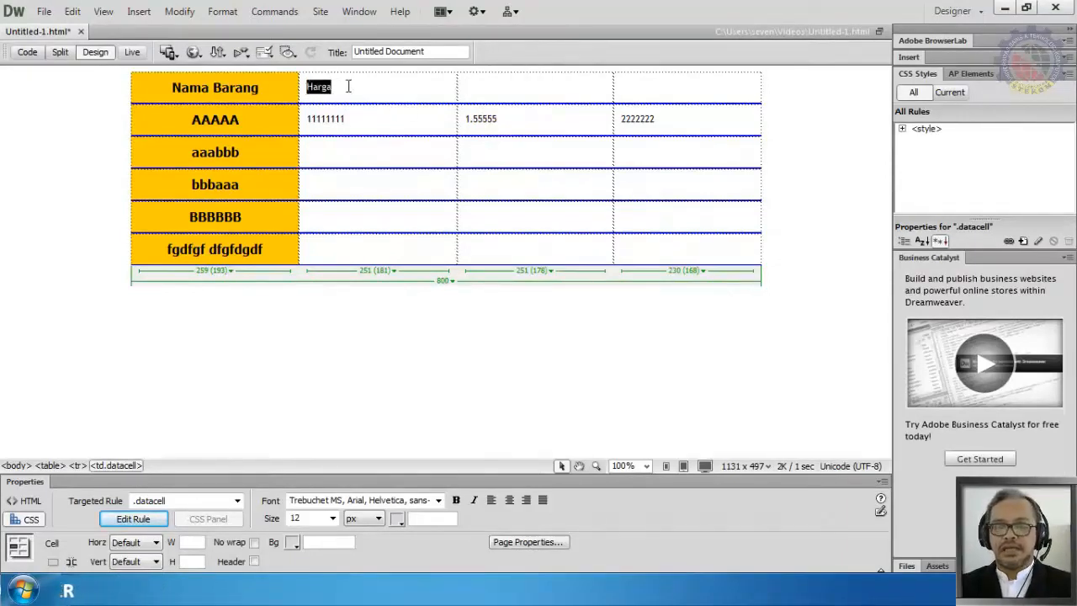
pyautogui.write('skdjhfsjdh fksjhfsk hf')
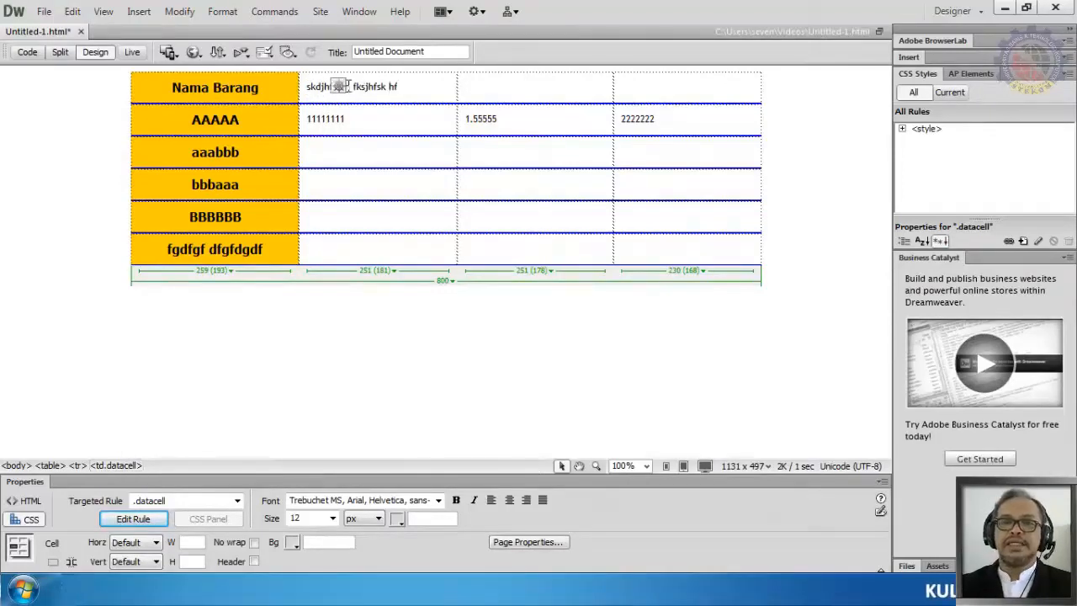
# Step: Replace the AAAAA header text with Harga
pyautogui.moveTo(191, 120); pyautogui.dragTo(243, 124)
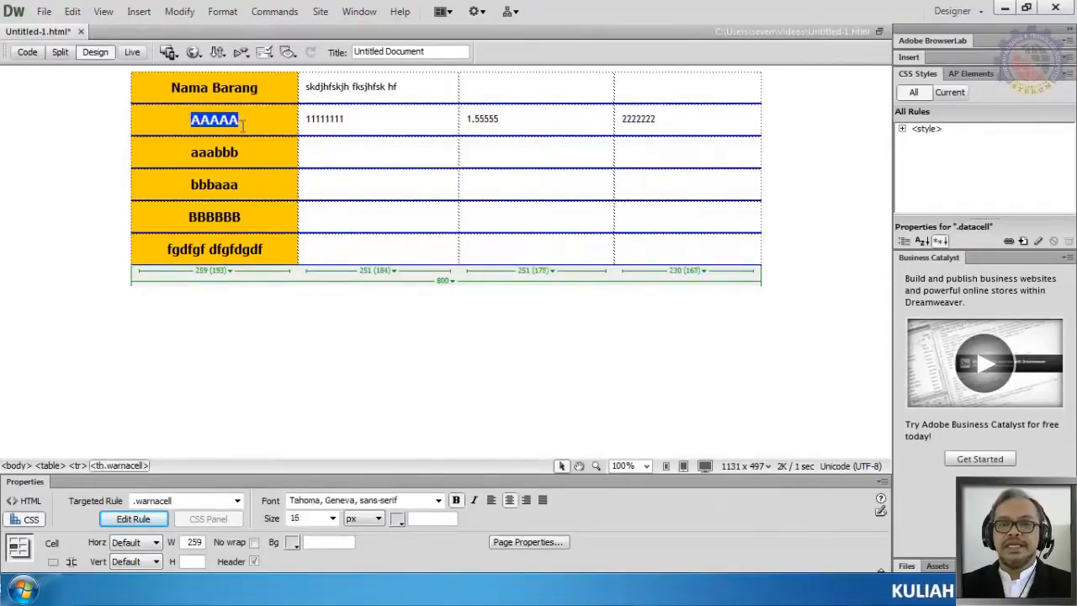
pyautogui.write('Harga')
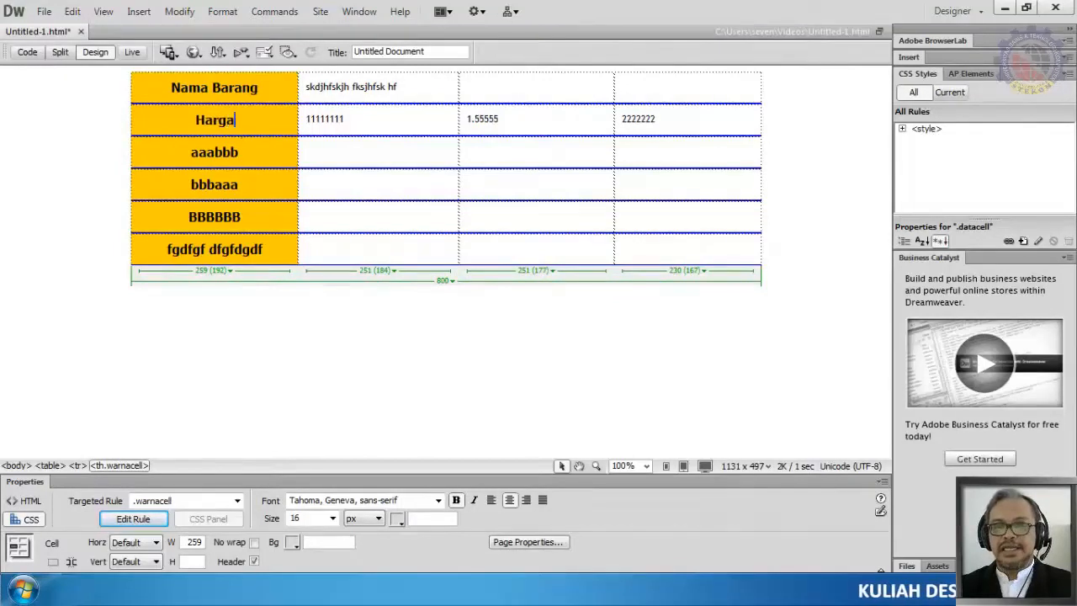
# Step: Delete the aaabbb text from the third-row header cell
pyautogui.moveTo(191, 154); pyautogui.dragTo(249, 155)
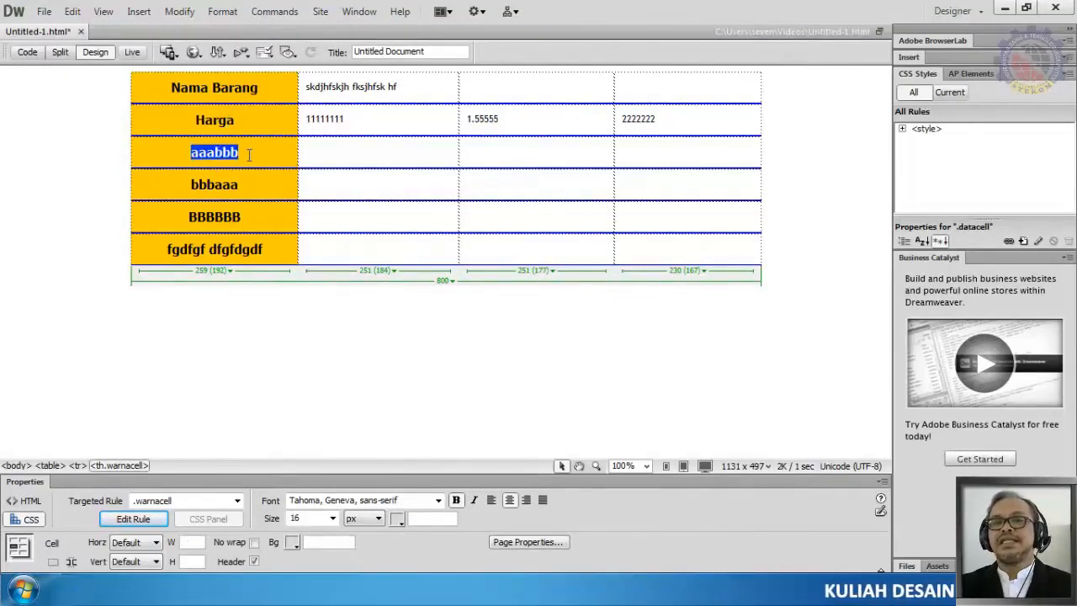
pyautogui.press('BackSpace')
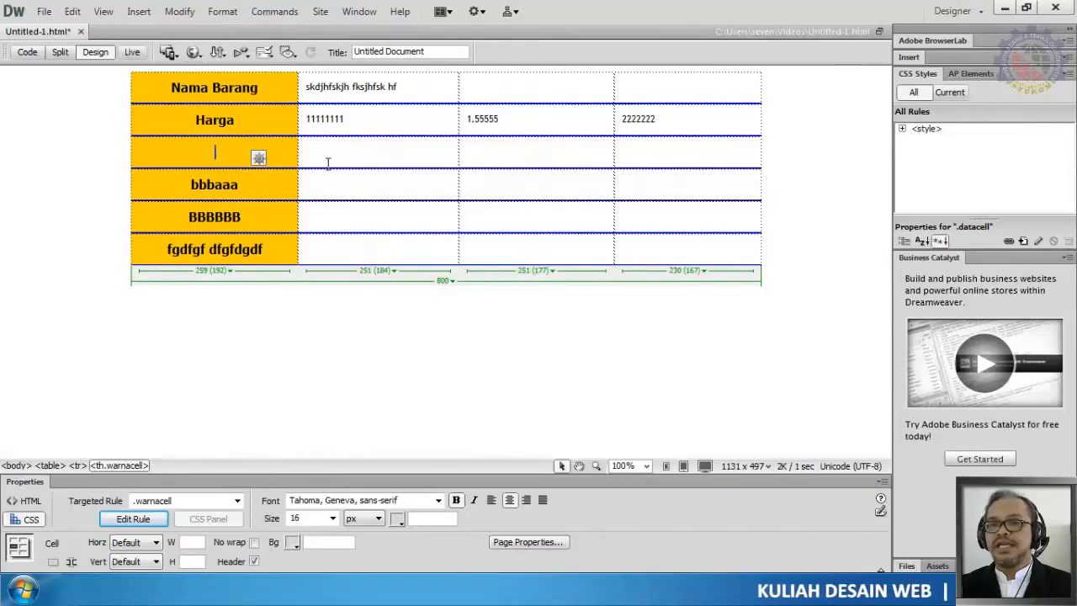
pyautogui.click(298, 154)
pyautogui.click(306, 151)
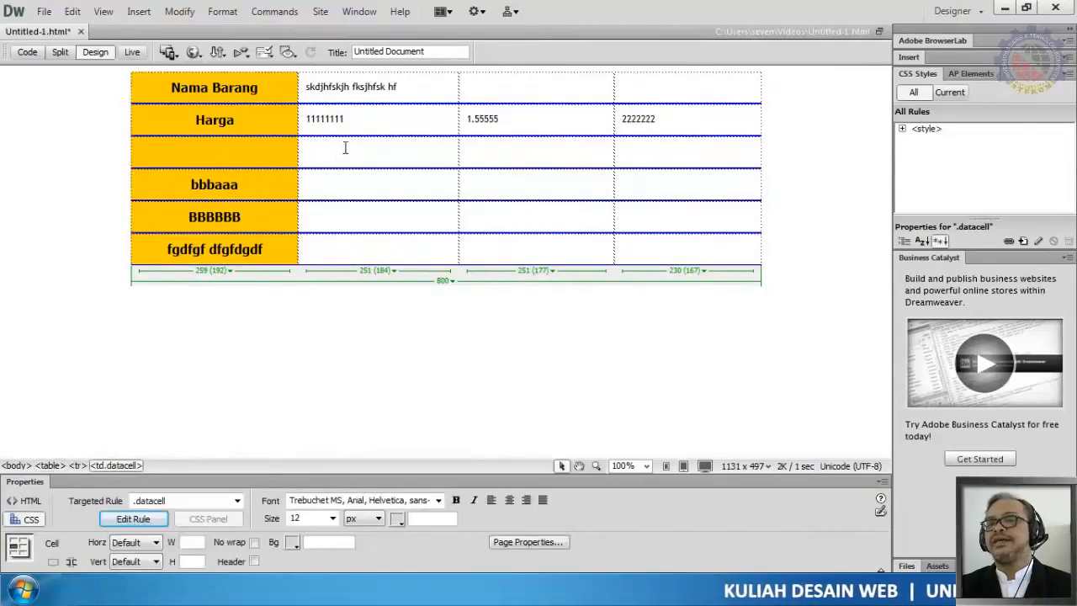
pyautogui.click(191, 119)
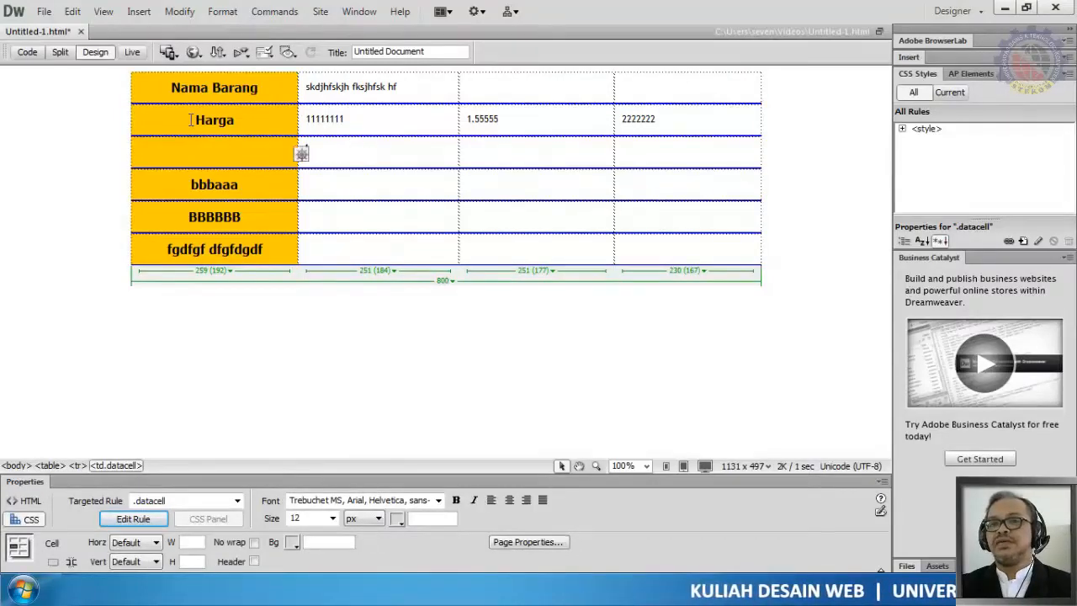
pyautogui.doubleClick(191, 119)
pyautogui.click(259, 169)
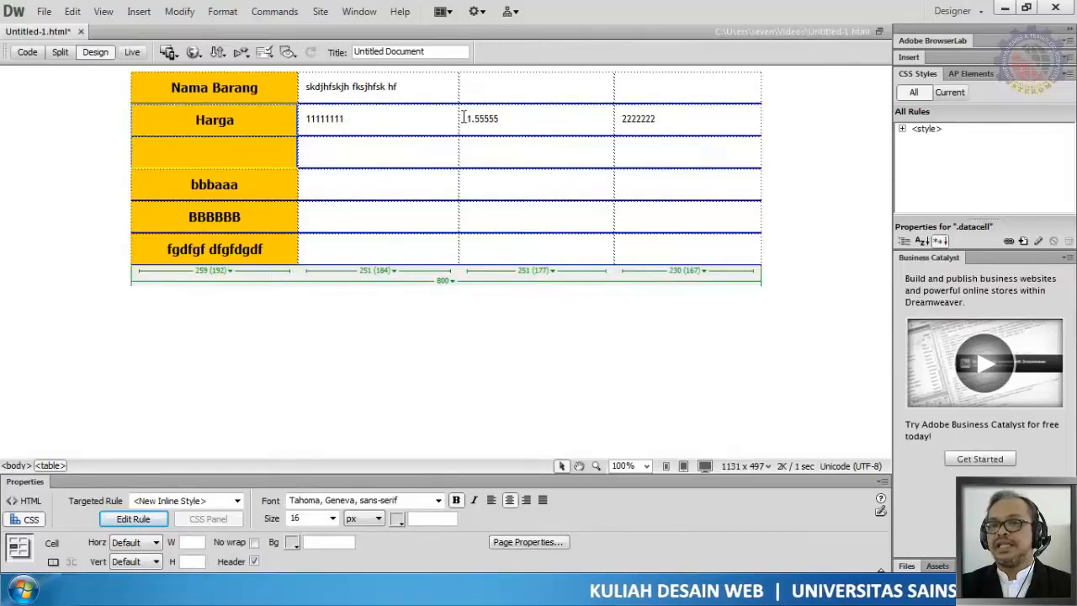
pyautogui.click(249, 216)
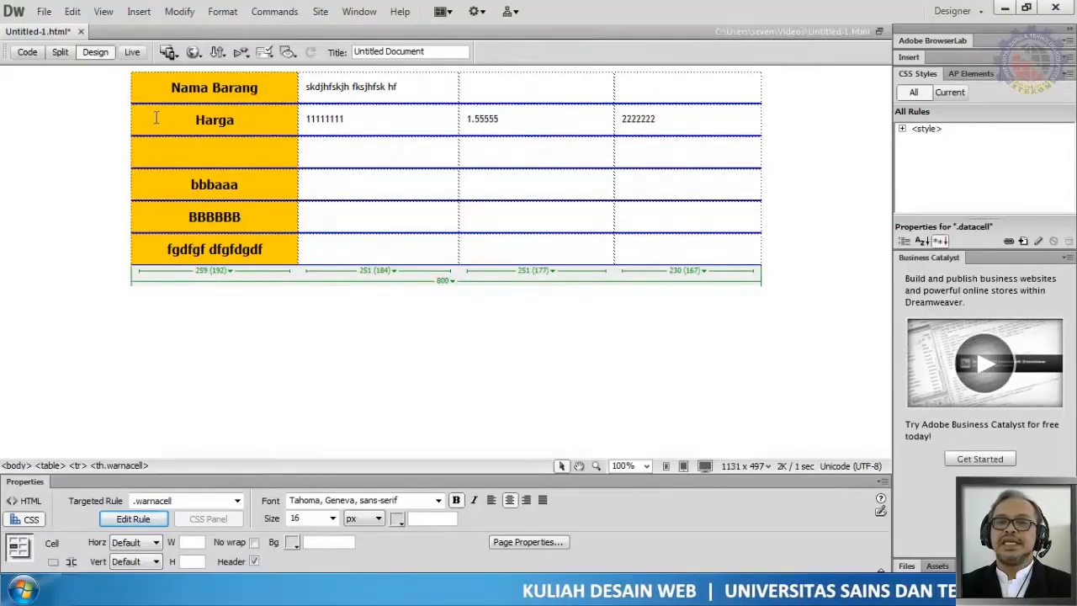
pyautogui.moveTo(156, 117); pyautogui.dragTo(273, 119)
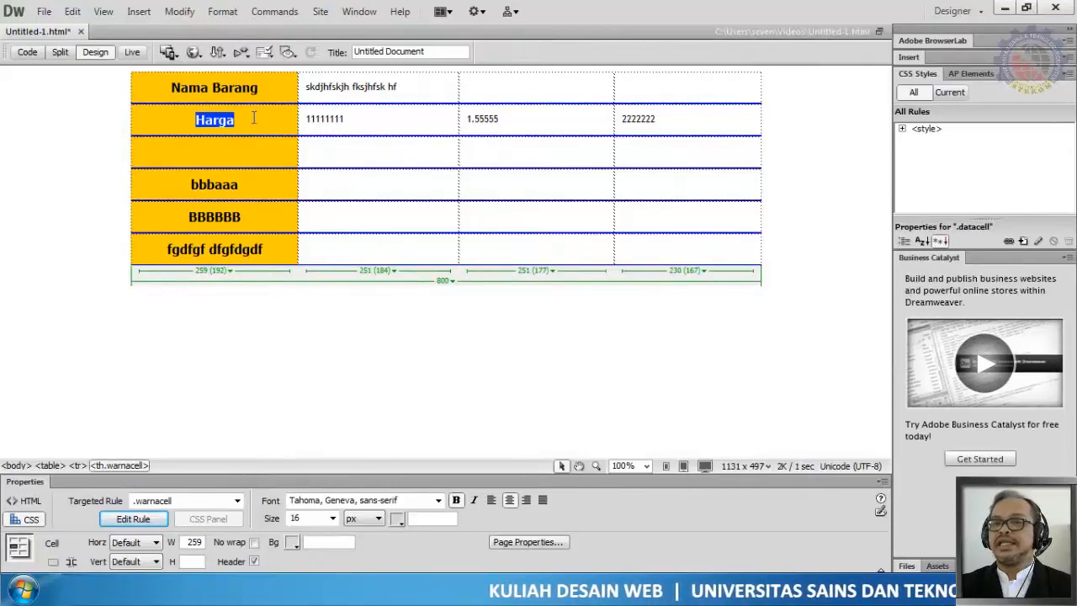
pyautogui.click(254, 118)
pyautogui.click(252, 150)
pyautogui.moveTo(168, 122); pyautogui.dragTo(266, 154)
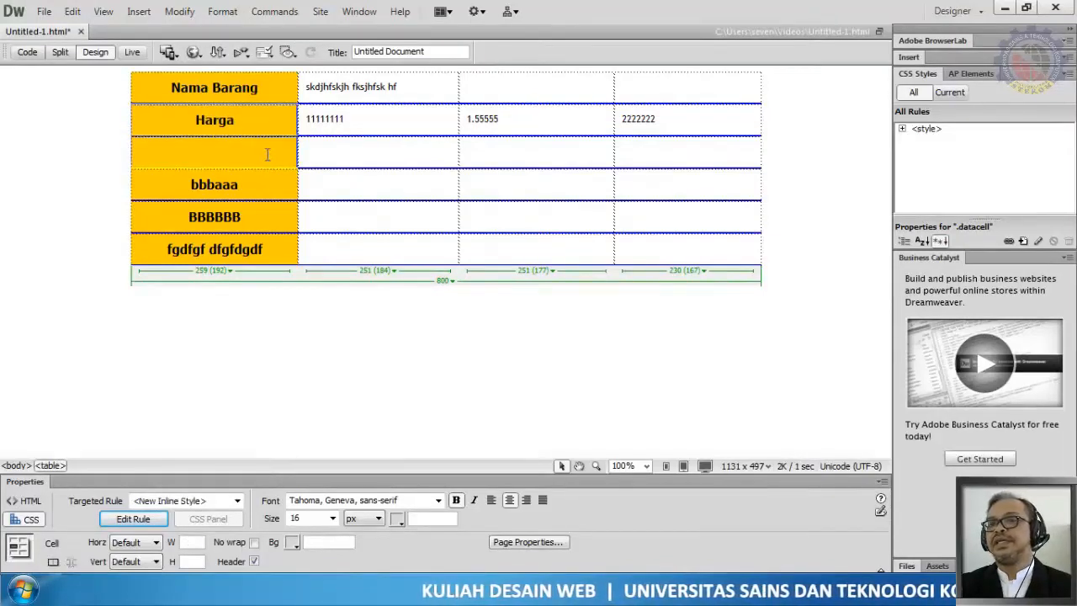
pyautogui.click(198, 123)
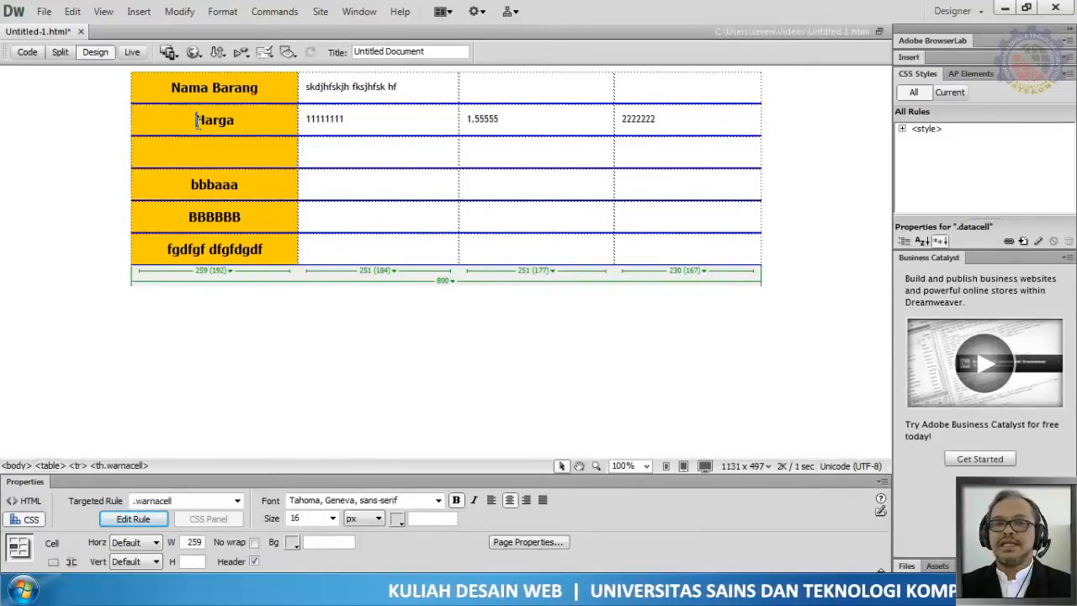
pyautogui.moveTo(193, 118); pyautogui.dragTo(280, 168)
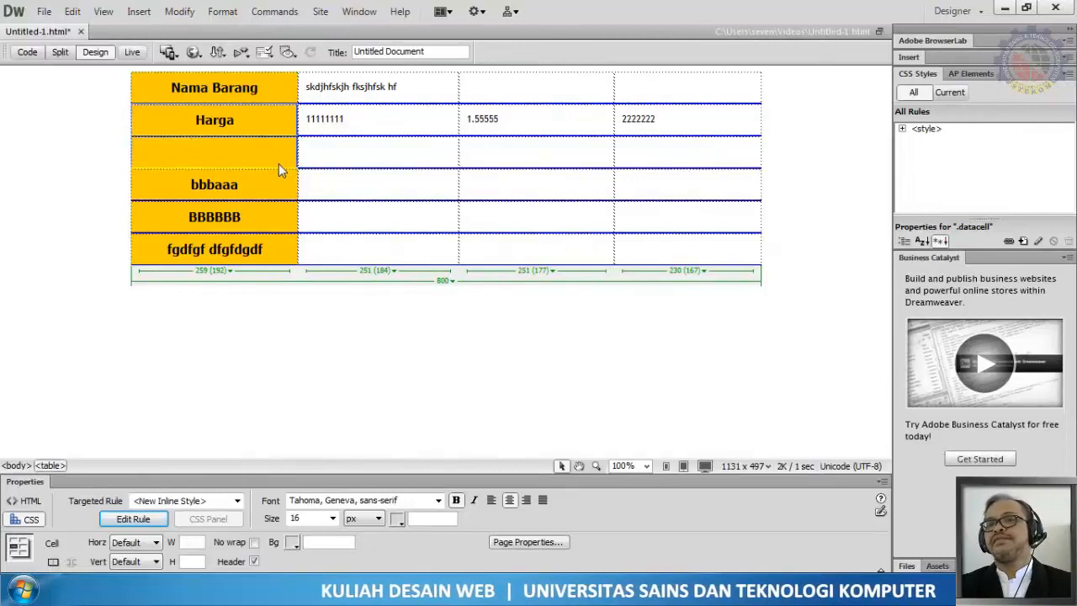
pyautogui.click(429, 187)
pyautogui.moveTo(308, 155); pyautogui.dragTo(730, 243)
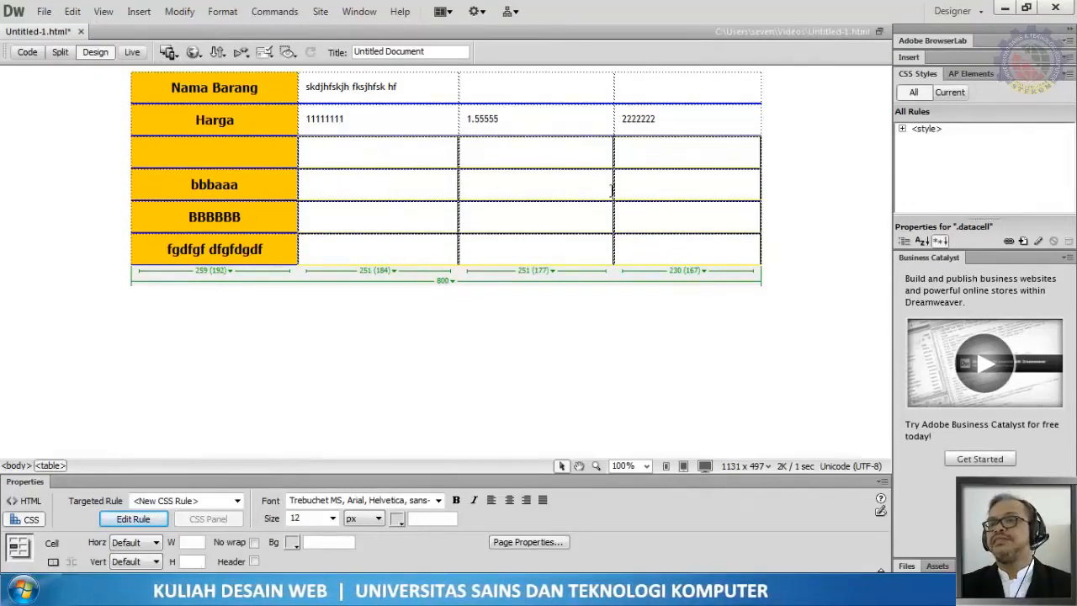
pyautogui.click(191, 118)
pyautogui.moveTo(242, 158)
pyautogui.mouseDown()
pyautogui.moveTo(241, 120)
pyautogui.moveTo(245, 166)
pyautogui.mouseUp()
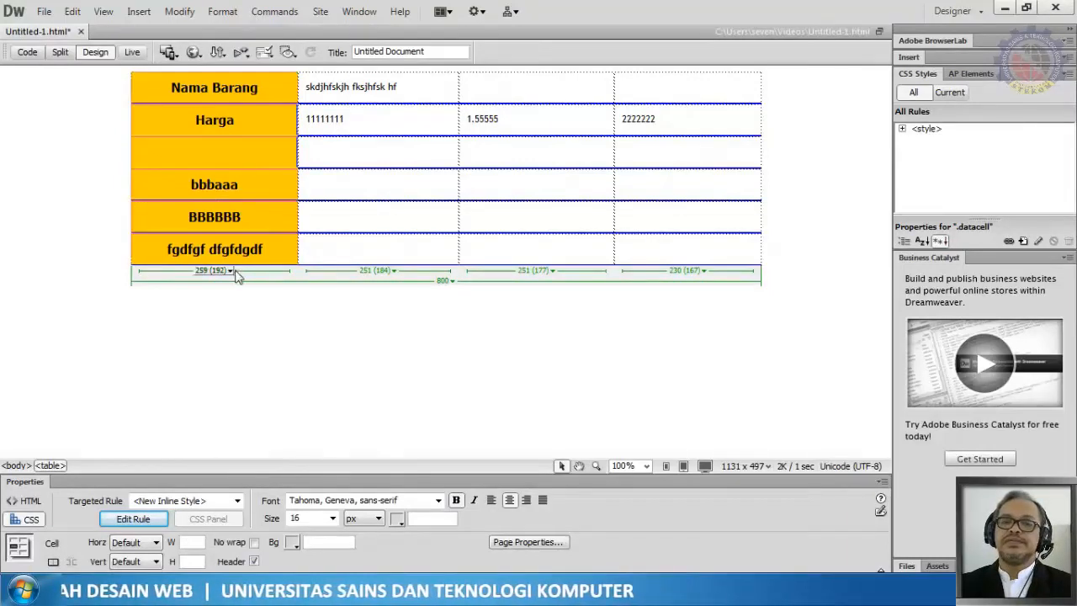
pyautogui.click(239, 184)
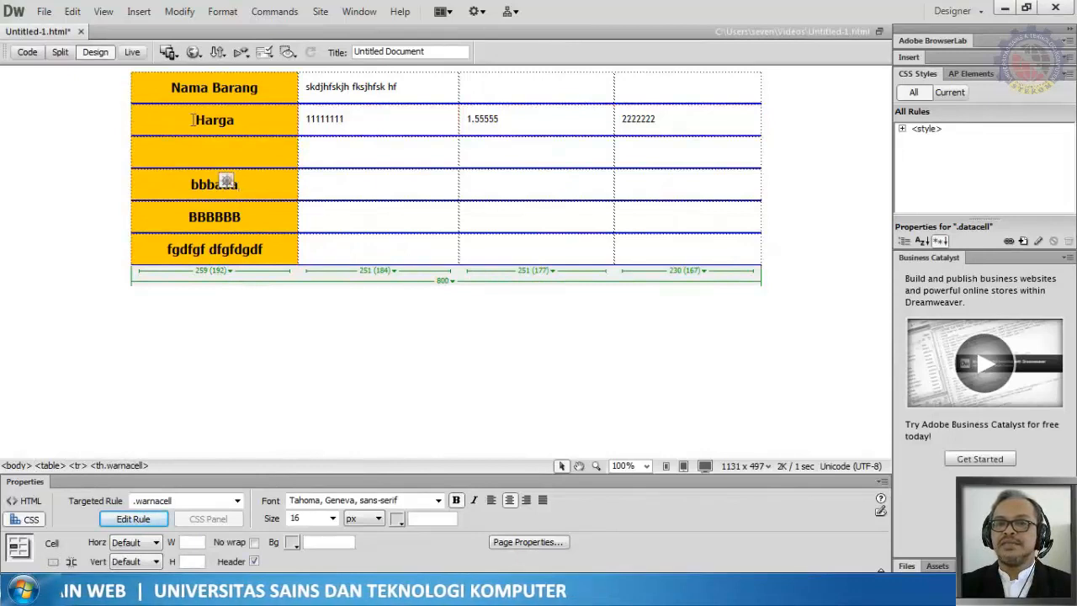
# Step: Merge the Harga header cell with the empty header cell below it
pyautogui.moveTo(193, 120); pyautogui.dragTo(244, 122)
pyautogui.click(282, 158)
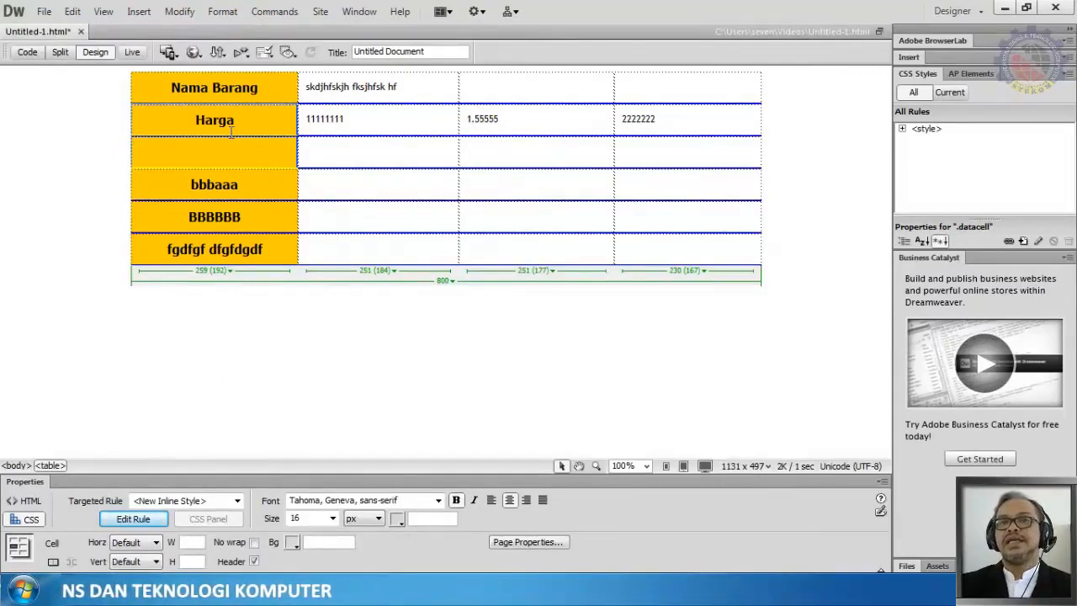
pyautogui.click(180, 11)
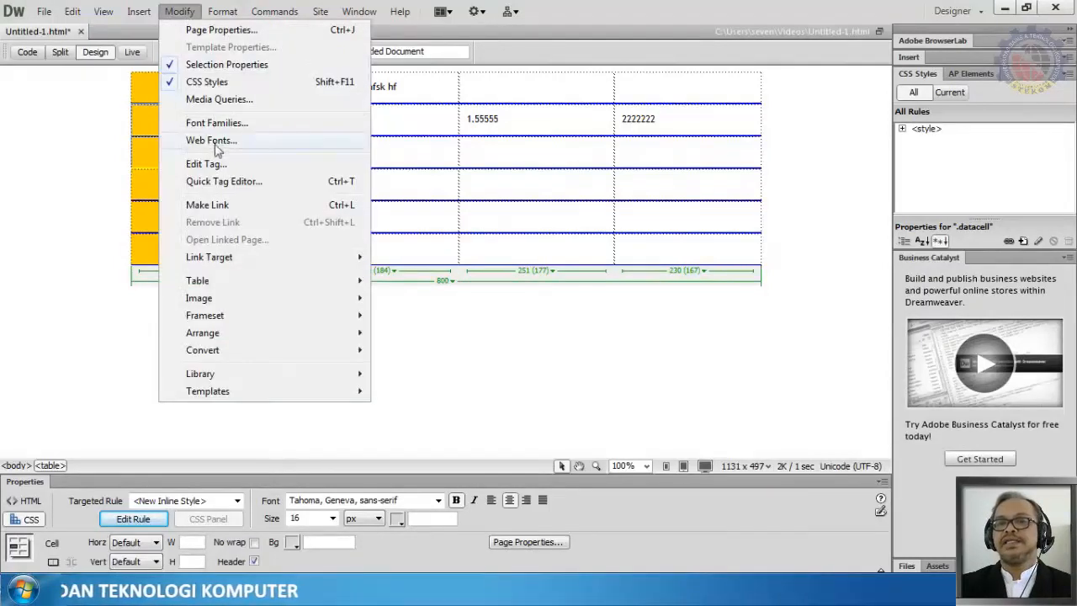
pyautogui.moveTo(219, 283)
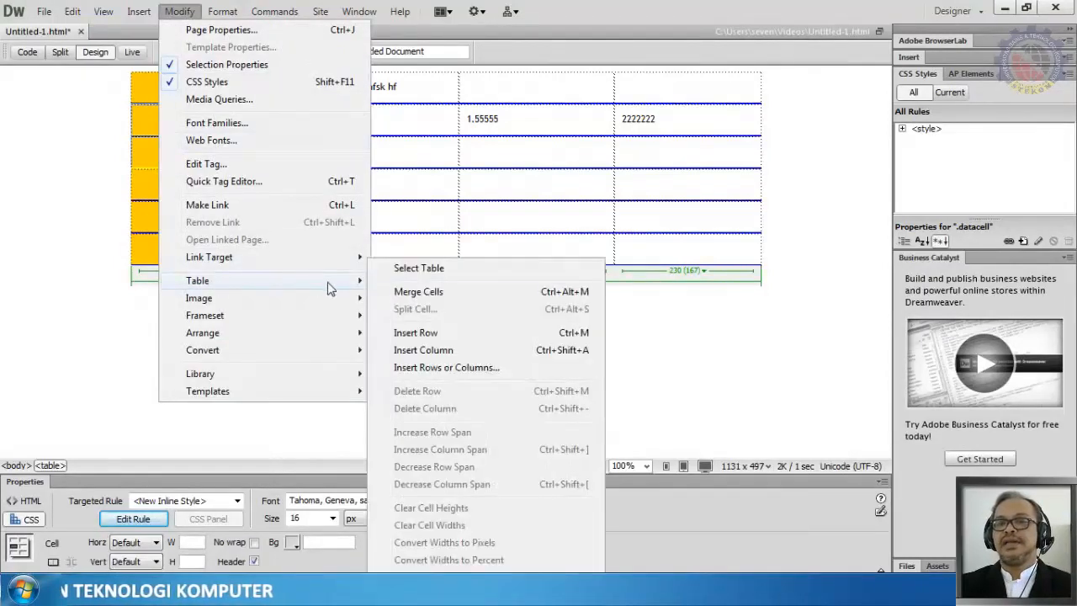
pyautogui.click(419, 292)
# Step: Fill the second Harga data row with 66666, 666 and 6666
pyautogui.click(198, 145)
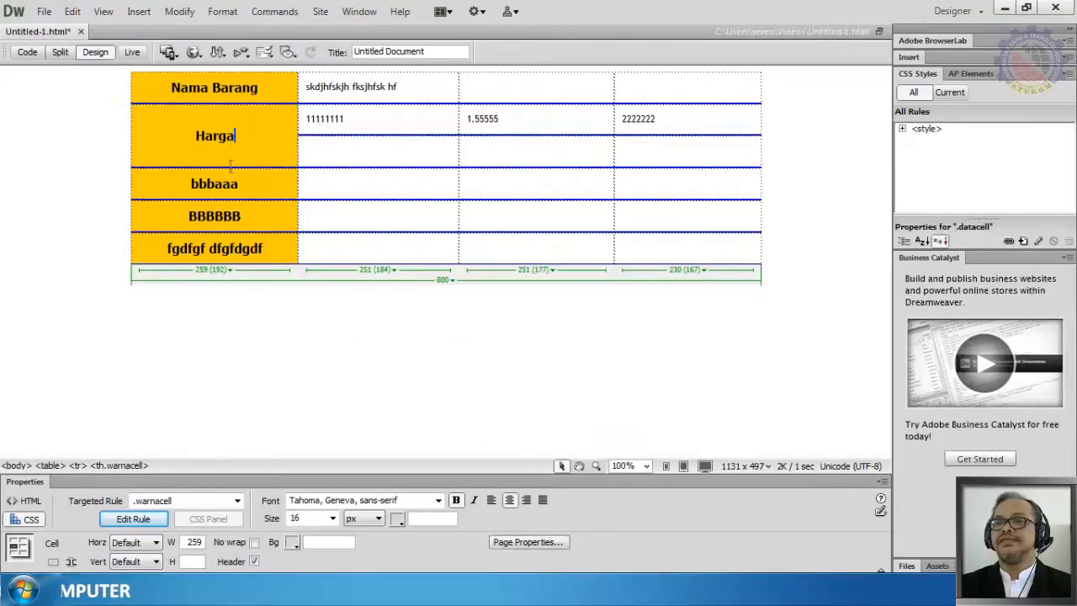
pyautogui.click(360, 156)
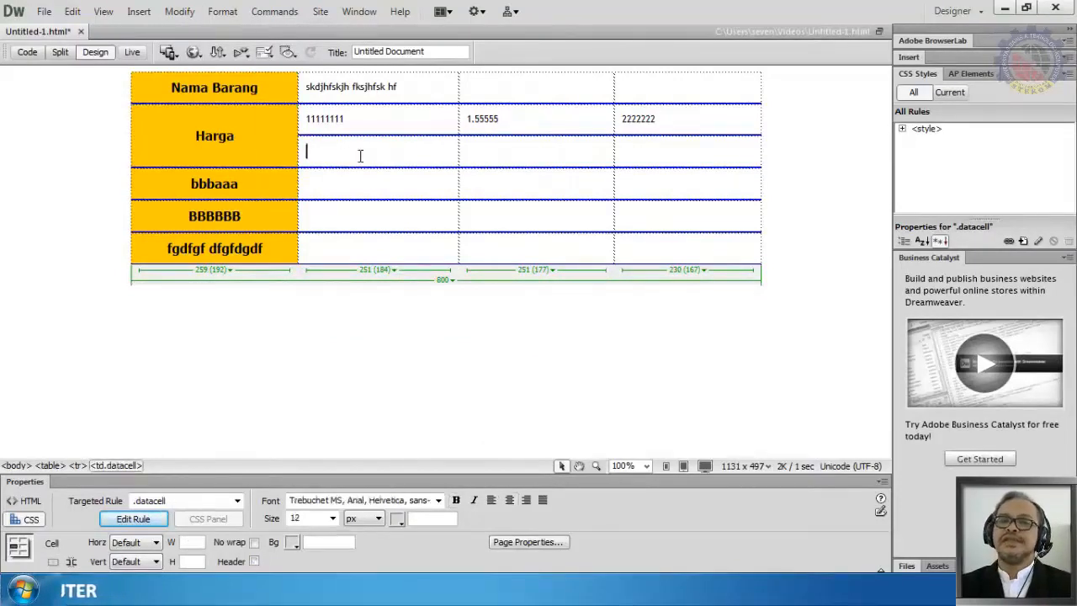
pyautogui.write('66666')
pyautogui.click(504, 153)
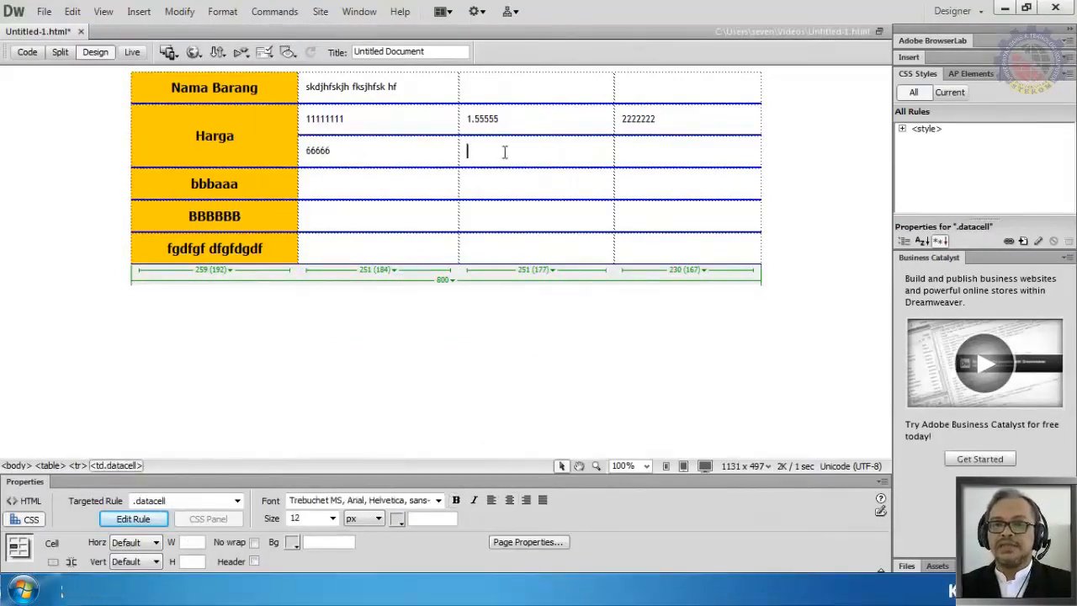
pyautogui.write('666')
pyautogui.click(663, 144)
pyautogui.write('666')
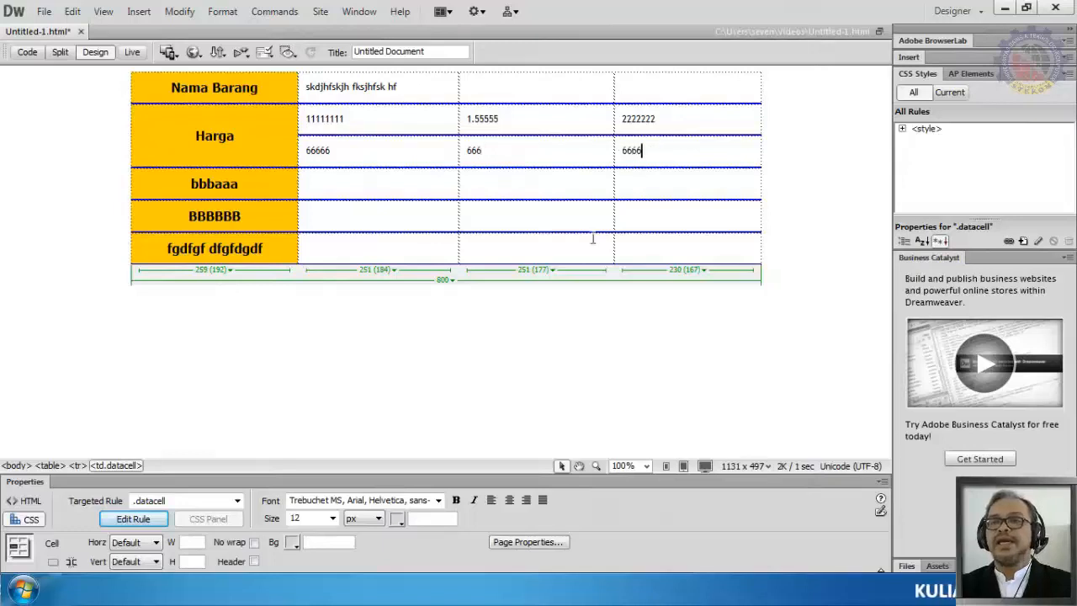
pyautogui.click(327, 425)
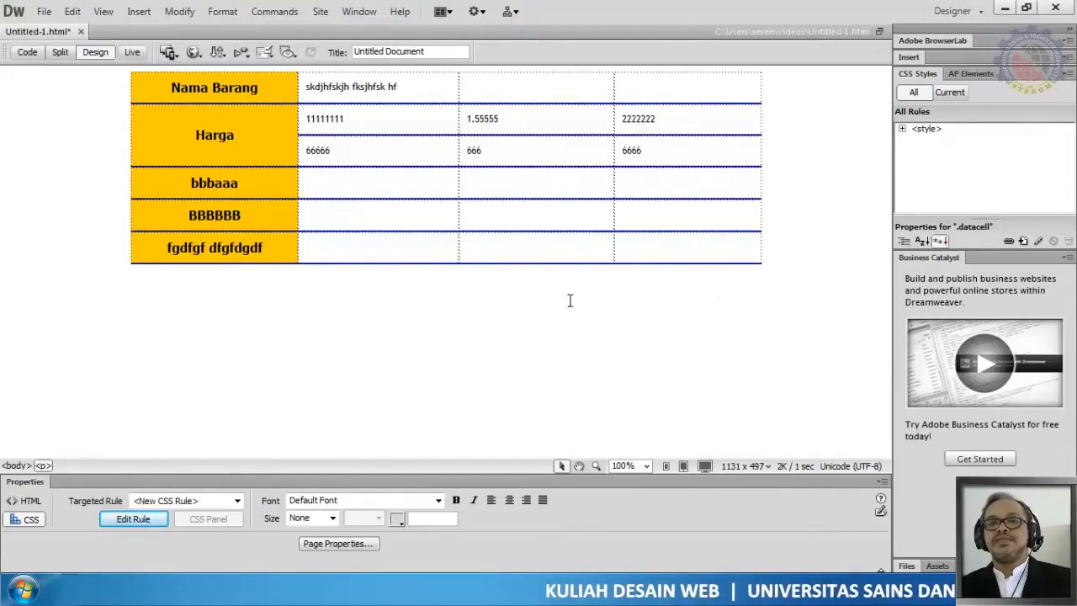
# Step: Split the last row's first data cell into 3 columns
pyautogui.click(374, 245)
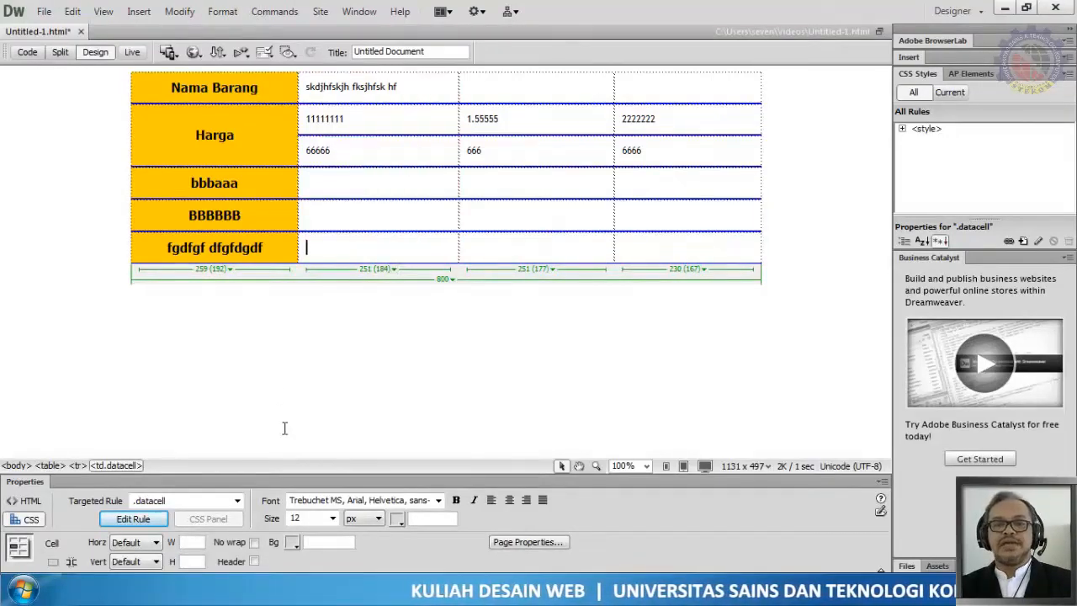
pyautogui.click(182, 12)
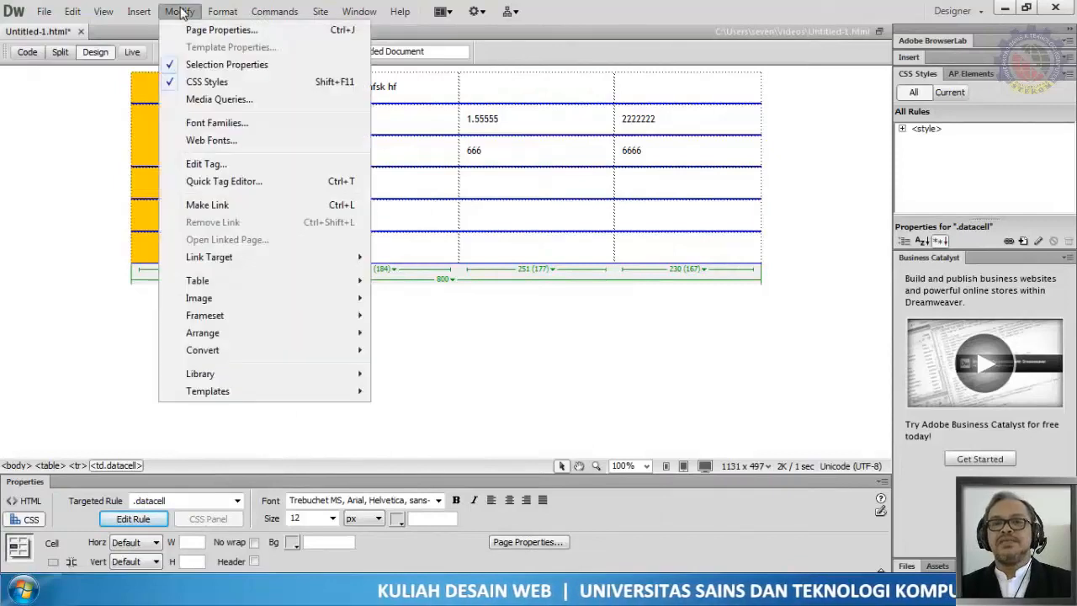
pyautogui.moveTo(260, 283)
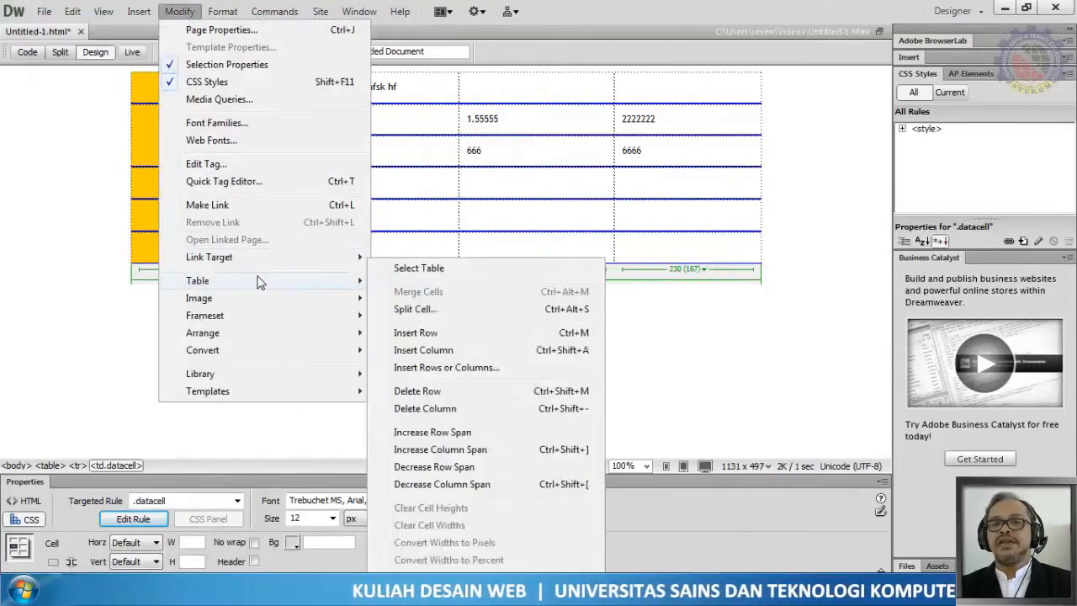
pyautogui.click(435, 310)
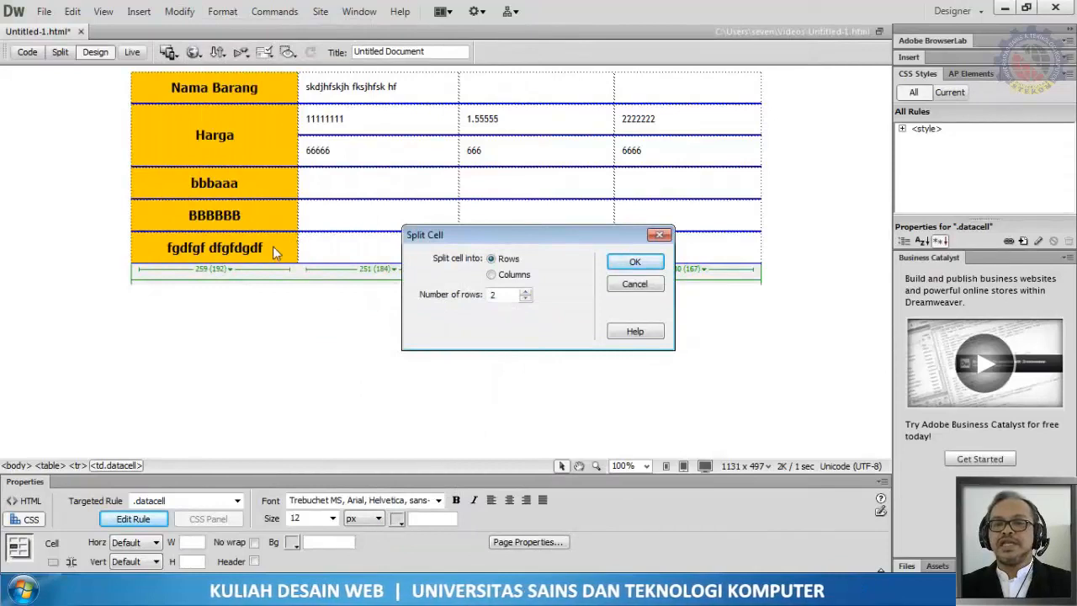
pyautogui.click(511, 278)
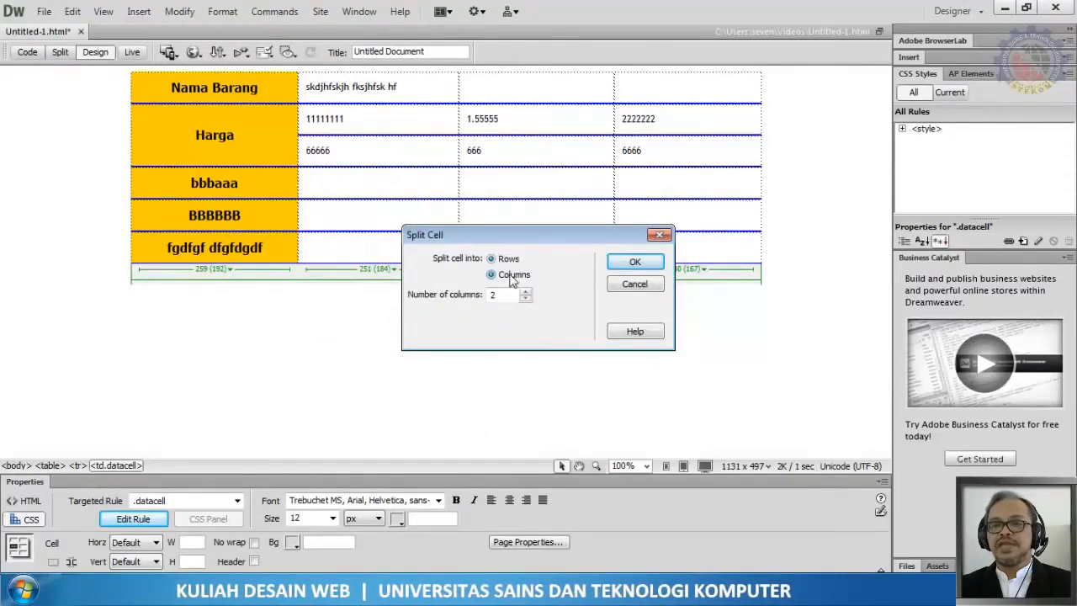
pyautogui.click(493, 259)
pyautogui.click(494, 277)
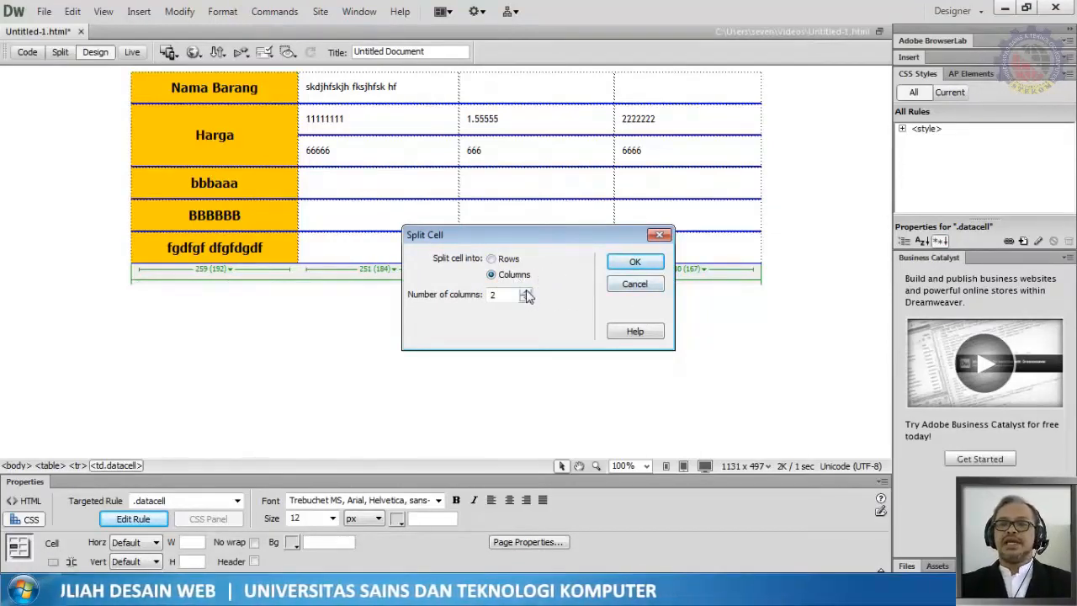
pyautogui.click(525, 292)
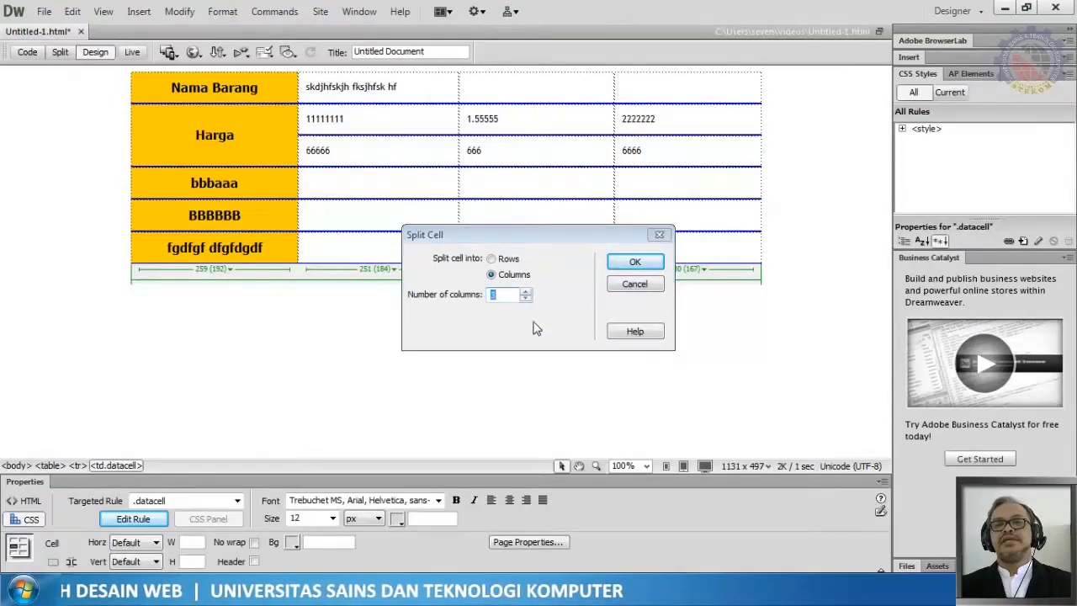
pyautogui.click(503, 296)
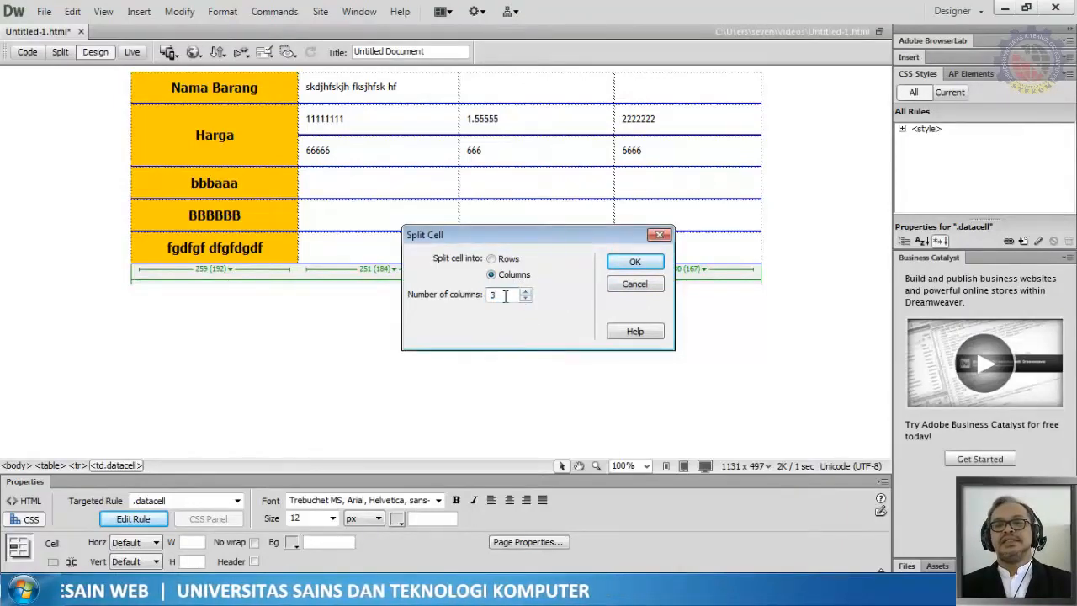
pyautogui.click(635, 261)
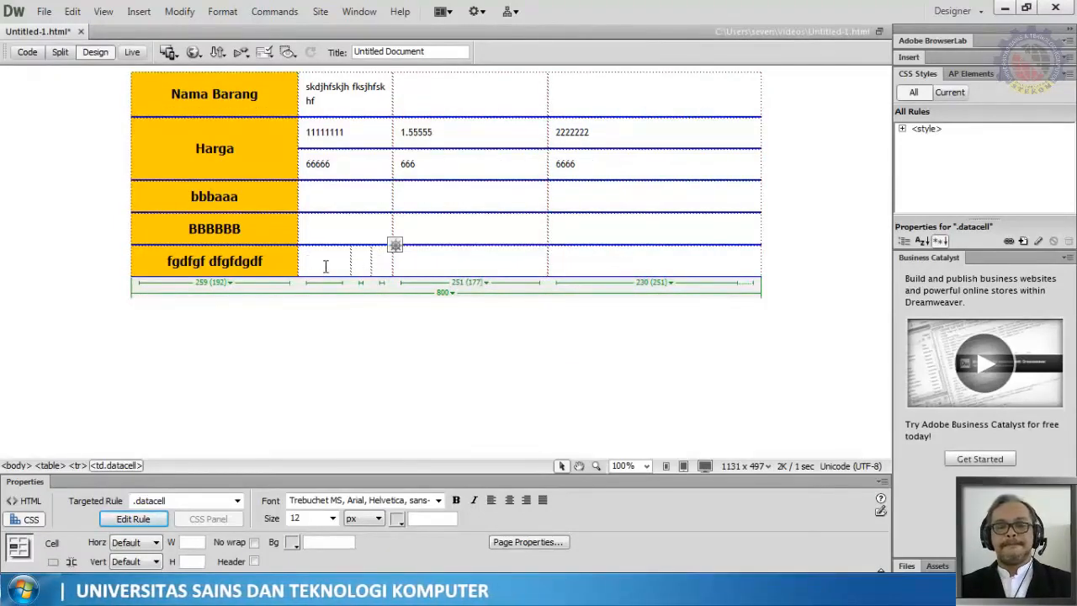
# Step: Enter xx, yy and zz in the three split cells and adjust the border between xx and yy
pyautogui.write('xx')
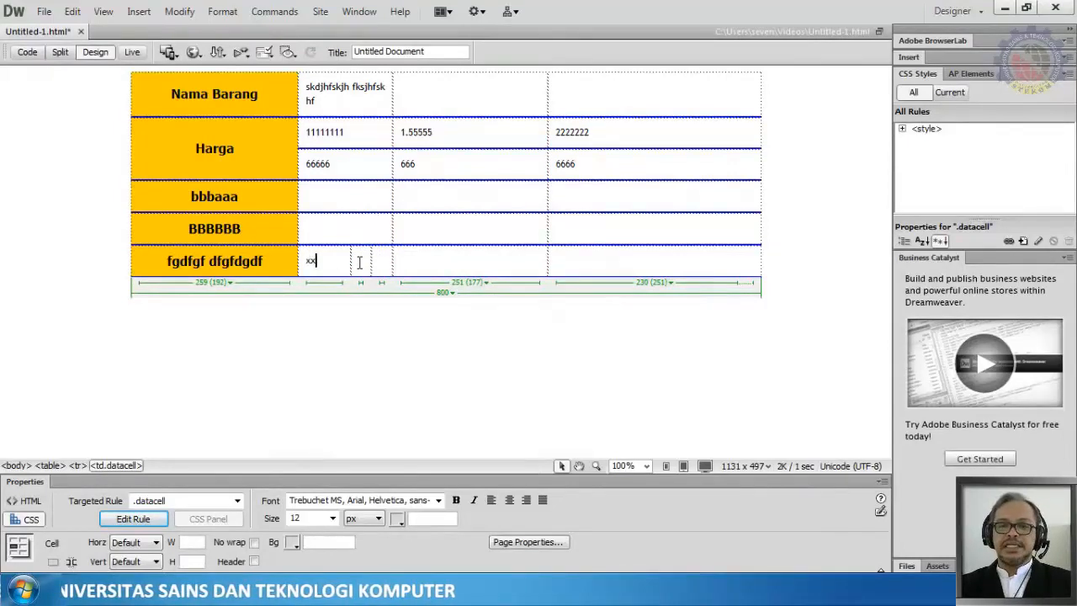
pyautogui.click(358, 261)
pyautogui.write('yy')
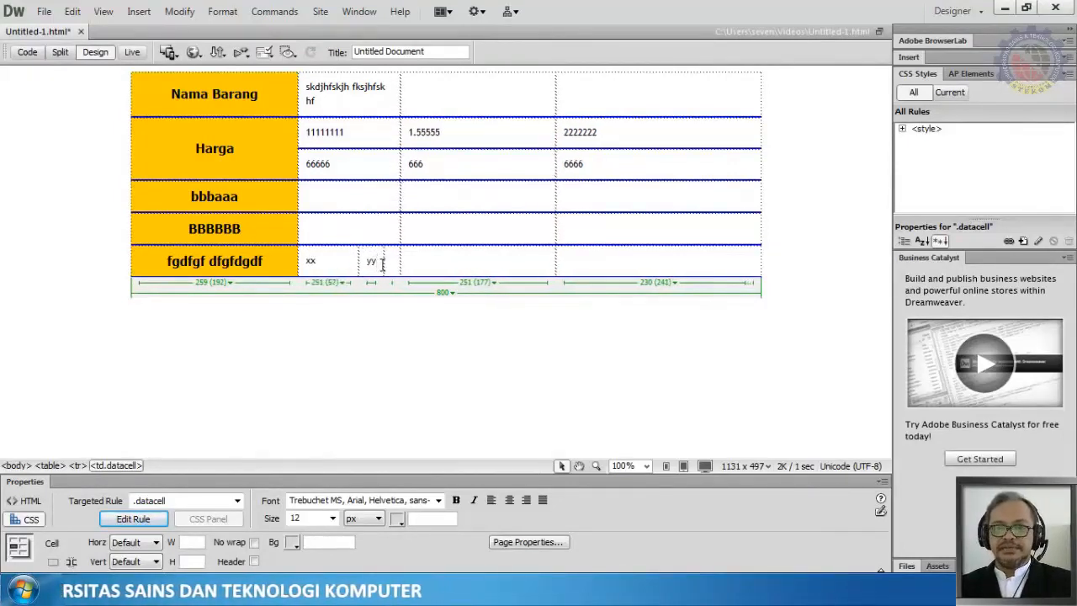
pyautogui.click(391, 262)
pyautogui.write('zz')
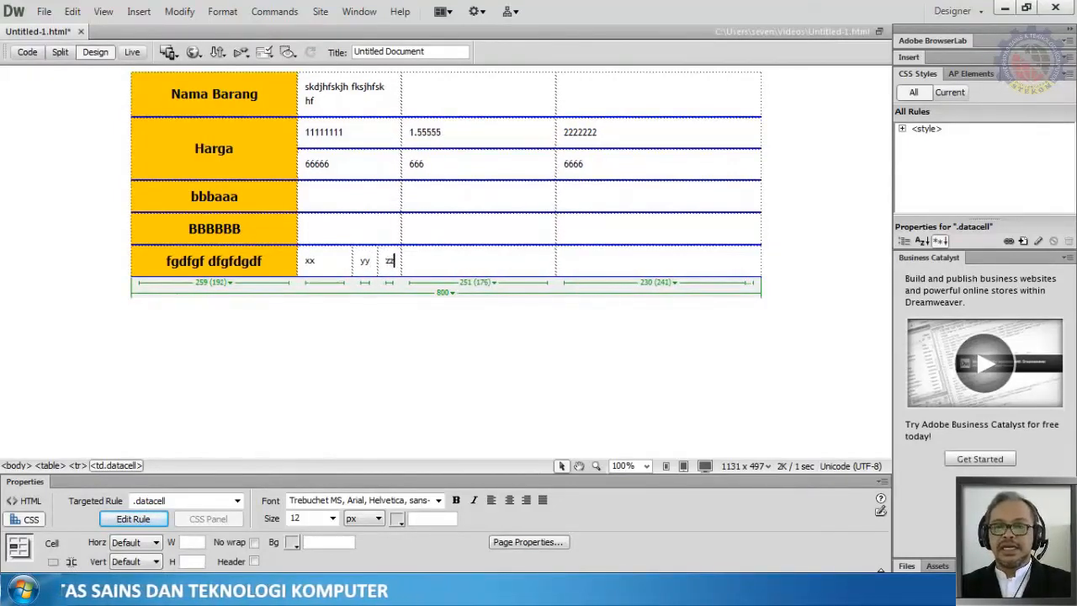
pyautogui.click(443, 262)
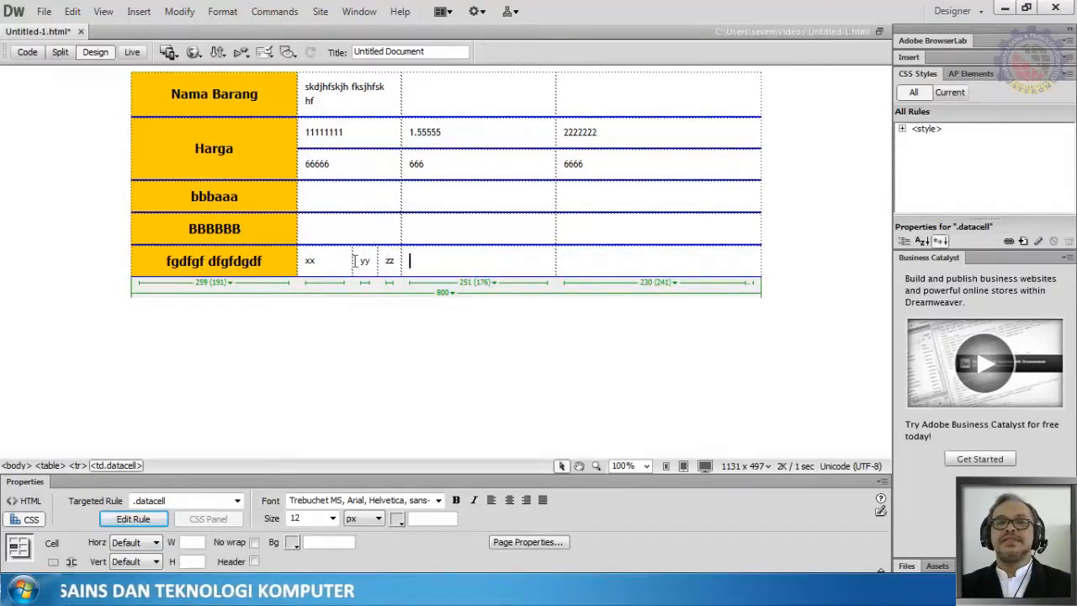
pyautogui.moveTo(351, 261)
pyautogui.mouseDown()
pyautogui.moveTo(329, 266)
pyautogui.moveTo(379, 262)
pyautogui.moveTo(366, 265)
pyautogui.mouseUp()
pyautogui.click(367, 328)
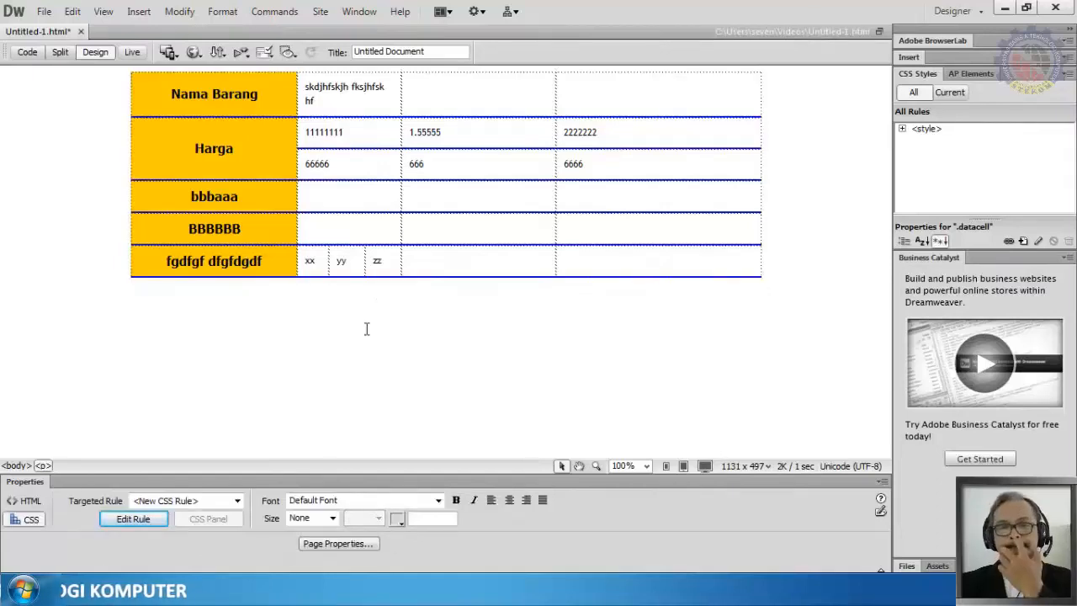
# Step: Try to merge the two empty cells at the end of the last row
pyautogui.moveTo(328, 258); pyautogui.dragTo(366, 261)
pyautogui.moveTo(451, 263); pyautogui.dragTo(616, 272)
pyautogui.click(461, 259)
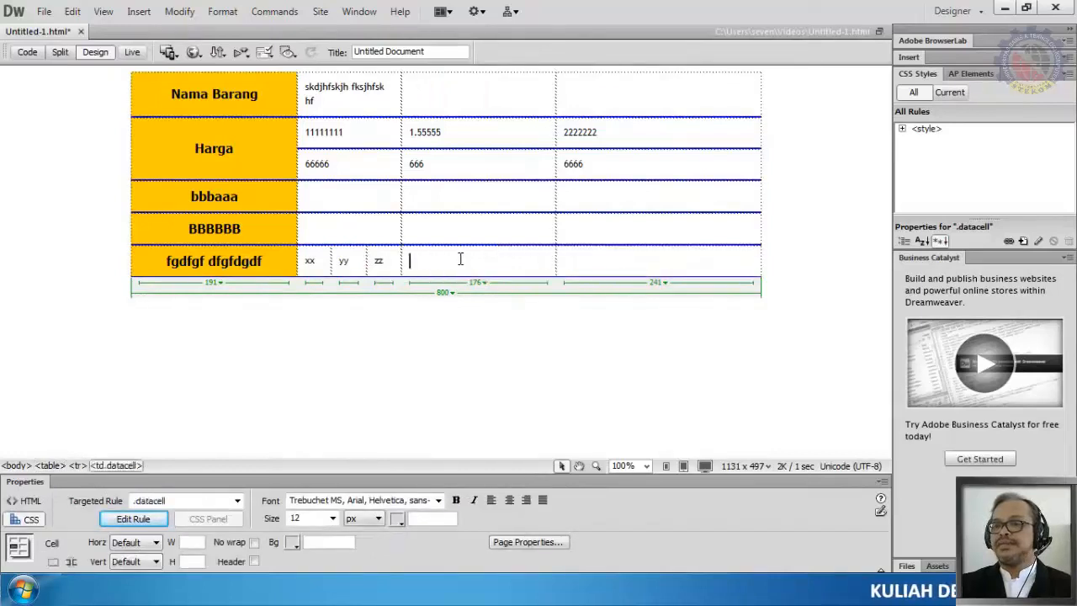
pyautogui.moveTo(549, 260); pyautogui.dragTo(620, 264)
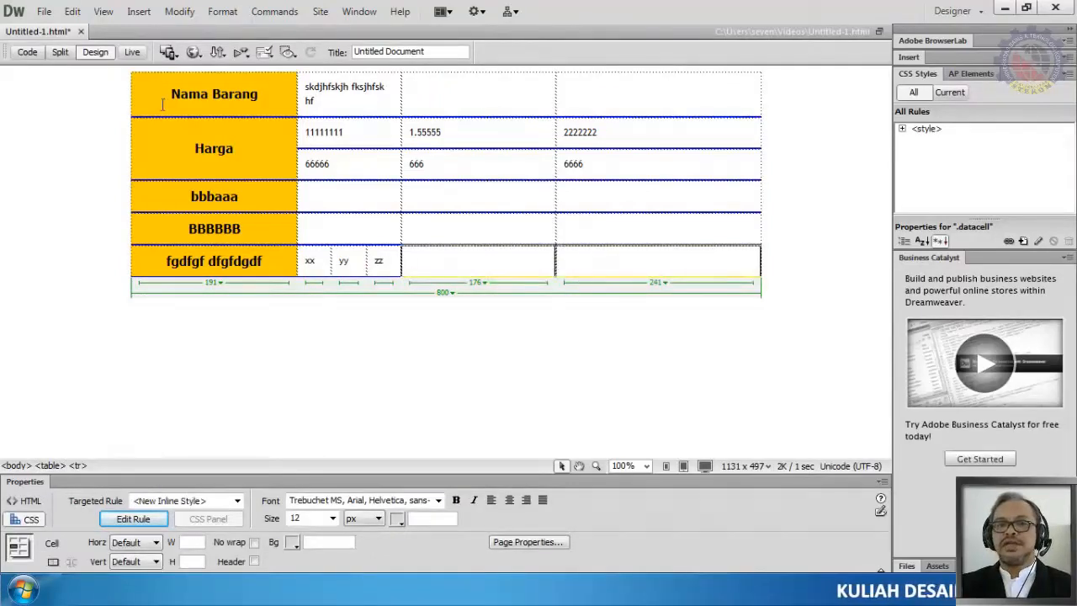
pyautogui.click(139, 11)
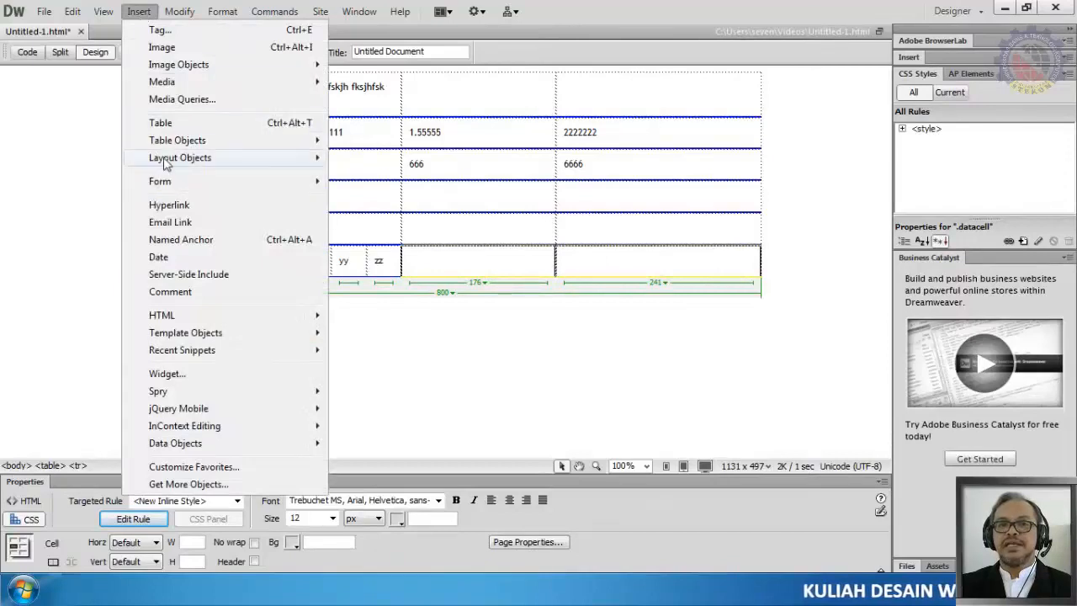
pyautogui.moveTo(179, 11)
pyautogui.moveTo(211, 282)
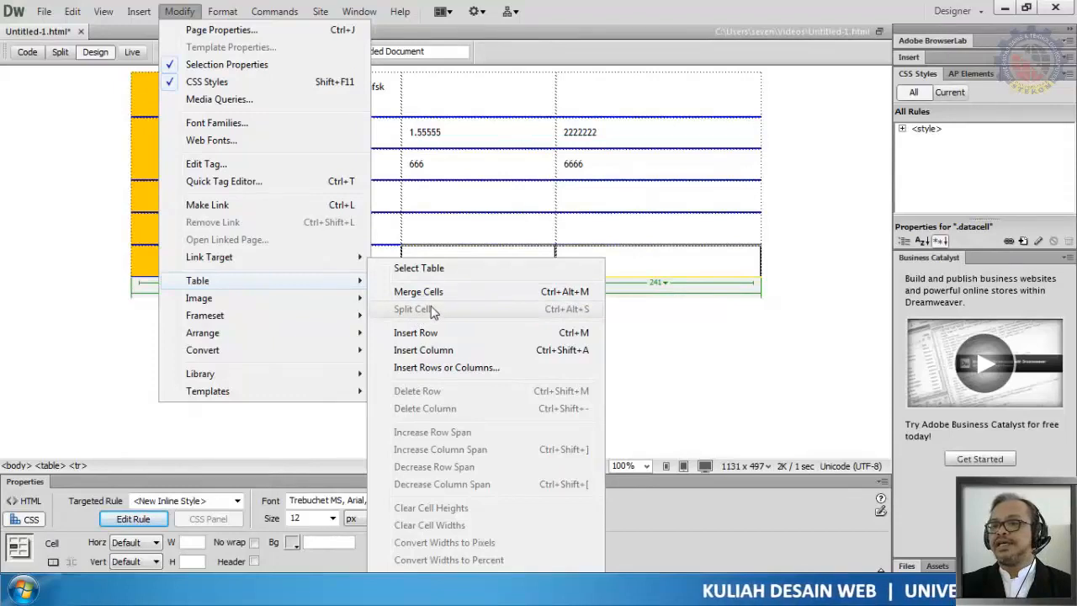
pyautogui.click(577, 267)
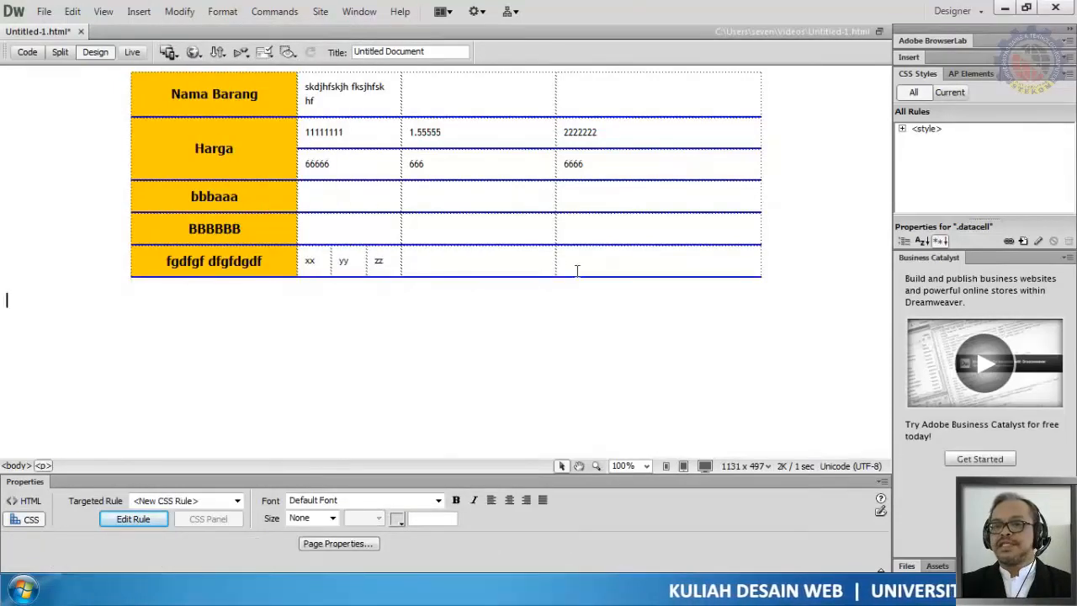
pyautogui.click(512, 257)
pyautogui.moveTo(456, 258); pyautogui.dragTo(625, 270)
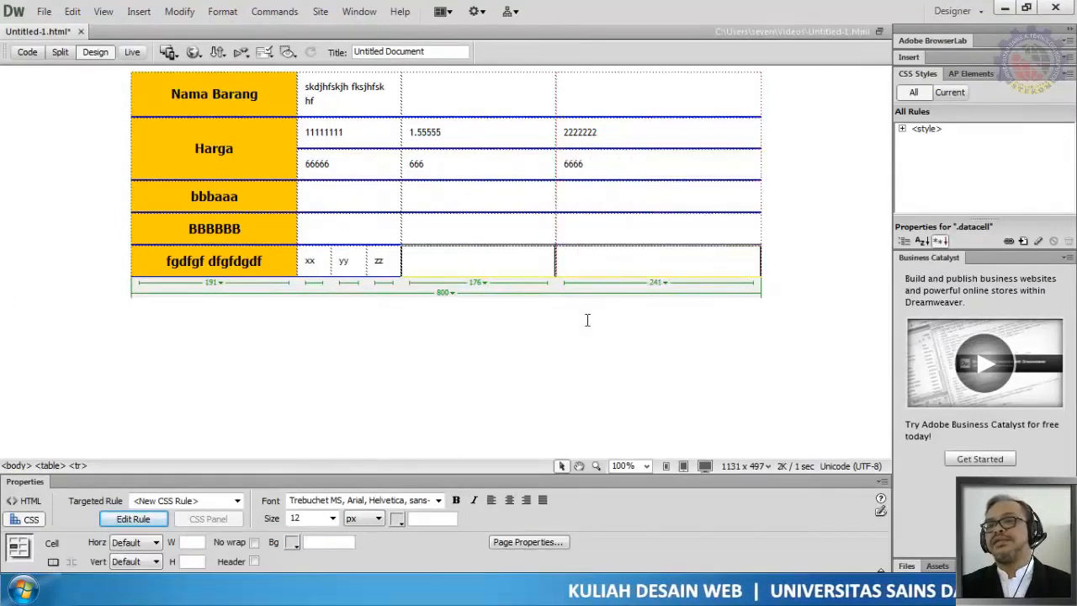
pyautogui.click(553, 302)
pyautogui.click(485, 261)
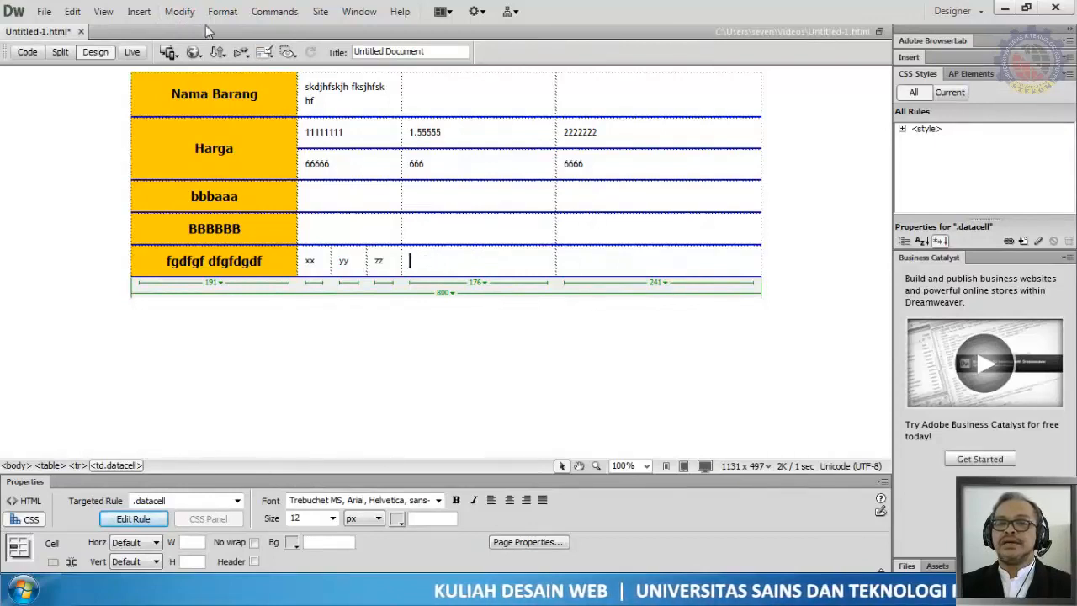
pyautogui.click(180, 11)
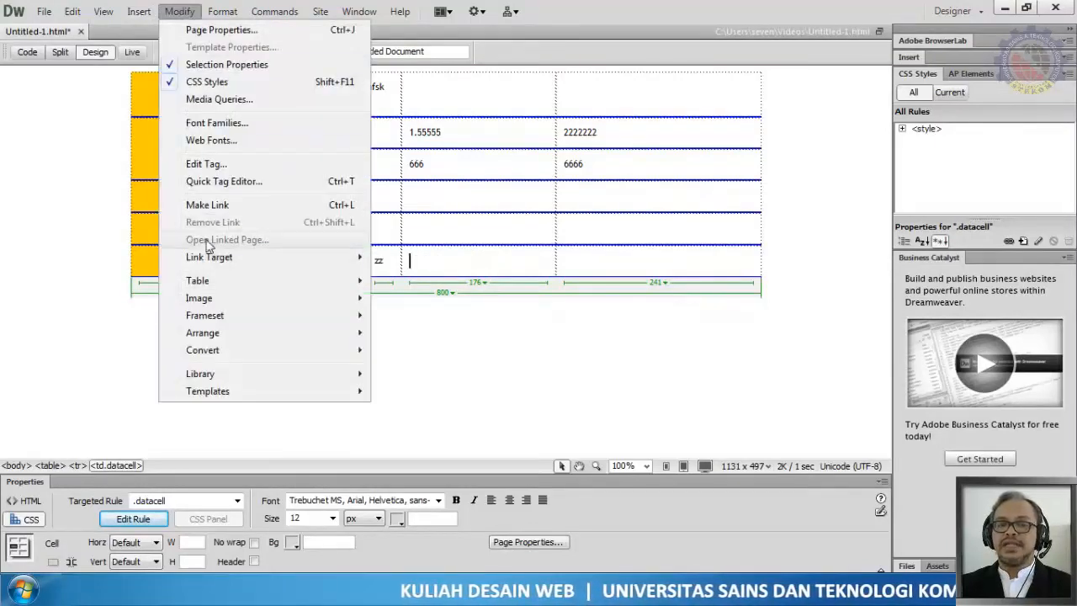
pyautogui.click(710, 324)
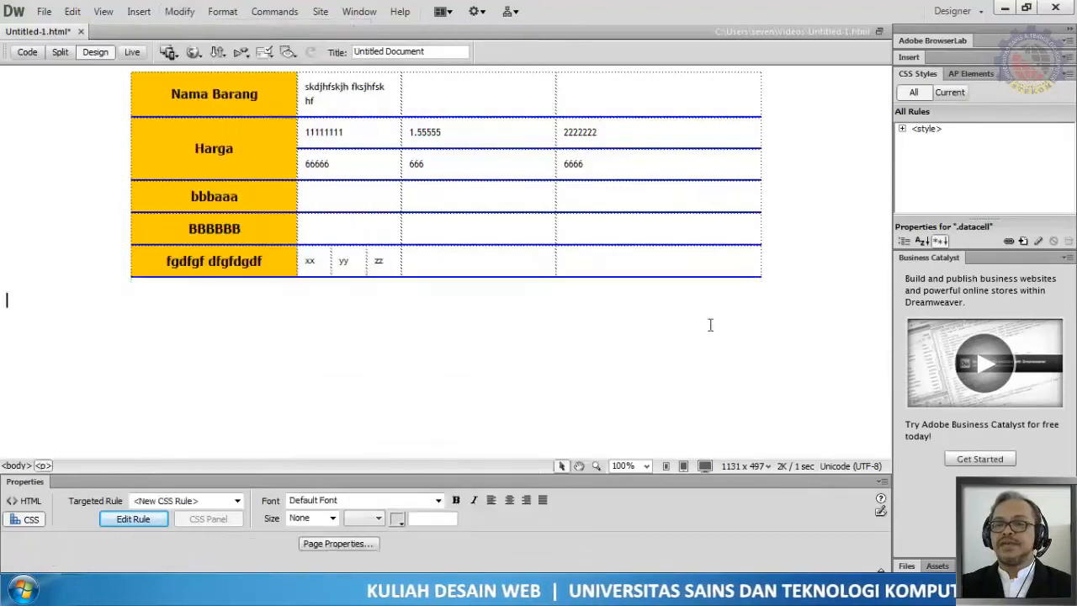
# Step: Split the last row's fourth data cell into 2 columns
pyautogui.click(491, 259)
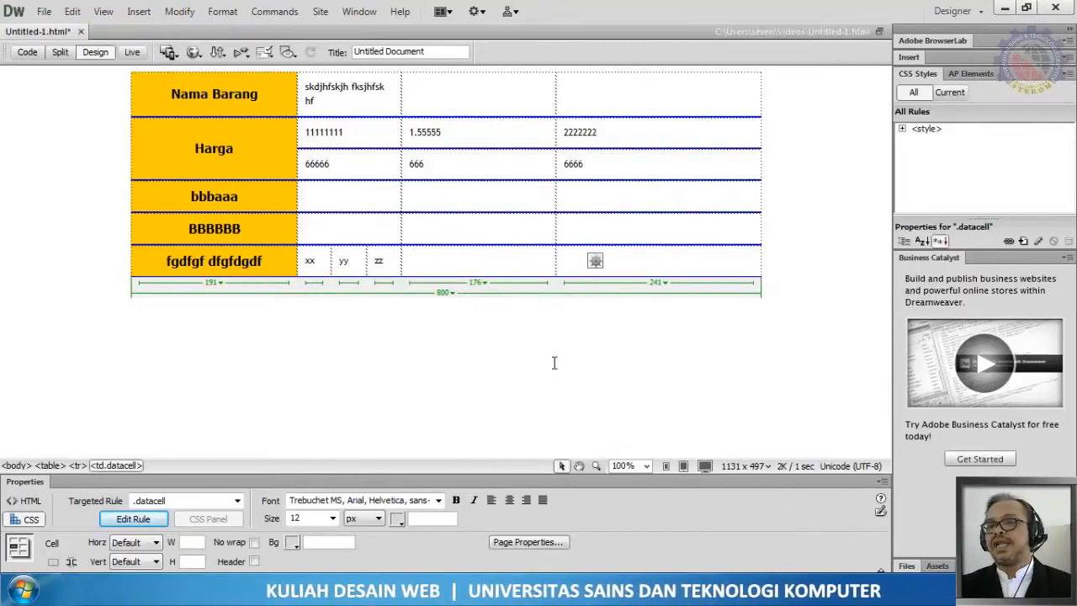
pyautogui.click(179, 11)
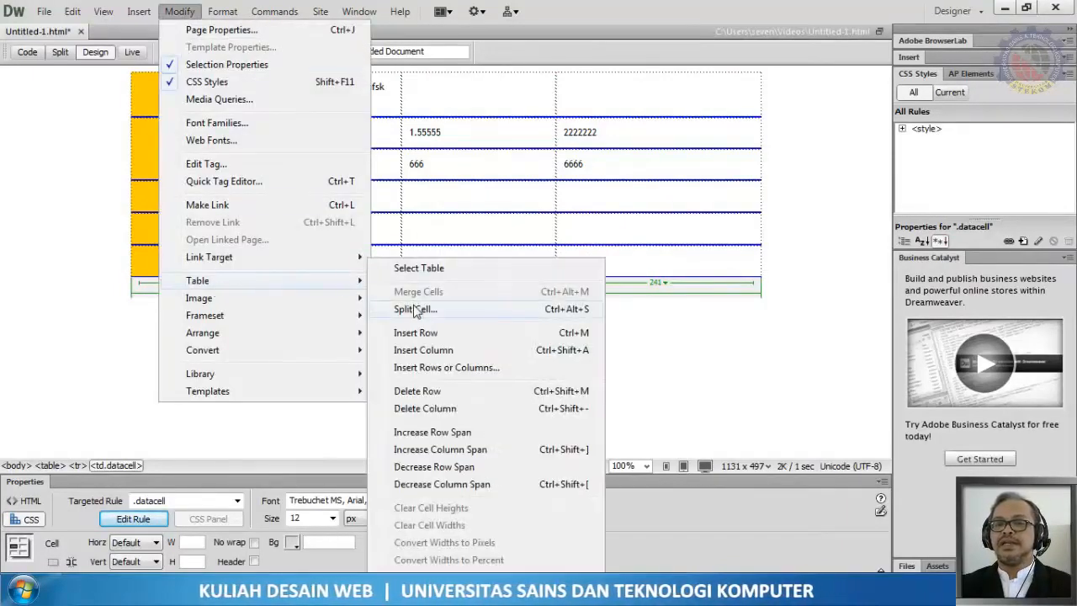
pyautogui.click(414, 309)
pyautogui.click(516, 276)
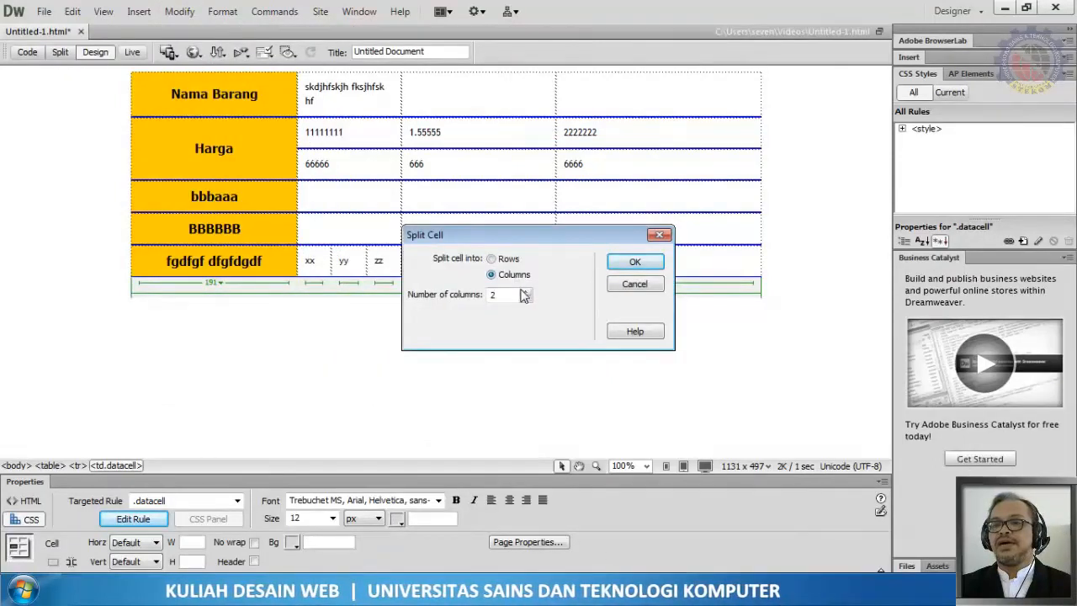
pyautogui.click(623, 266)
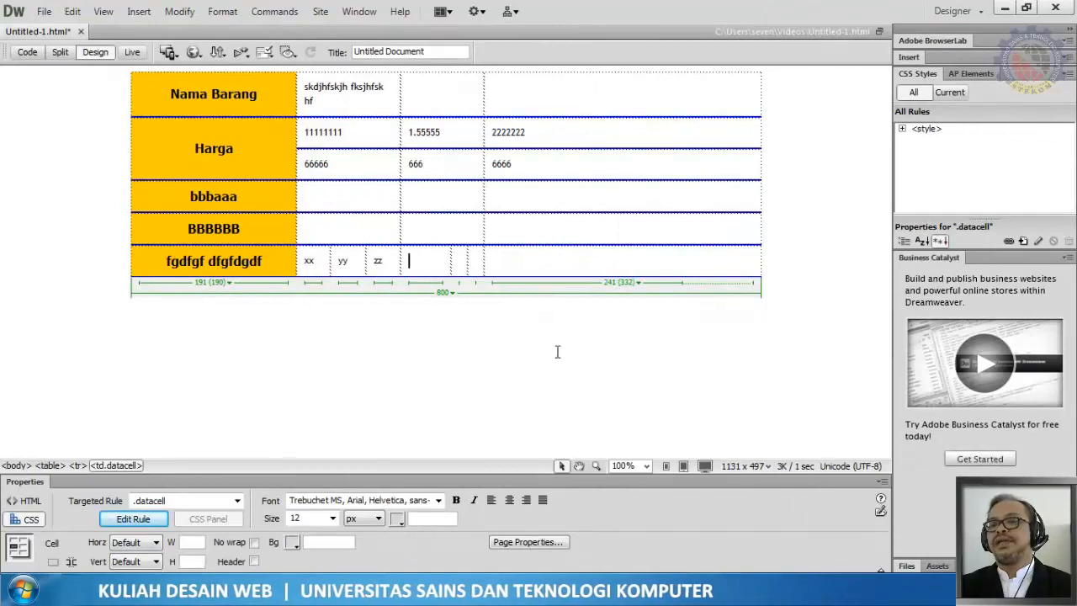
# Step: Split the last row's final wide cell into 2 columns
pyautogui.click(546, 248)
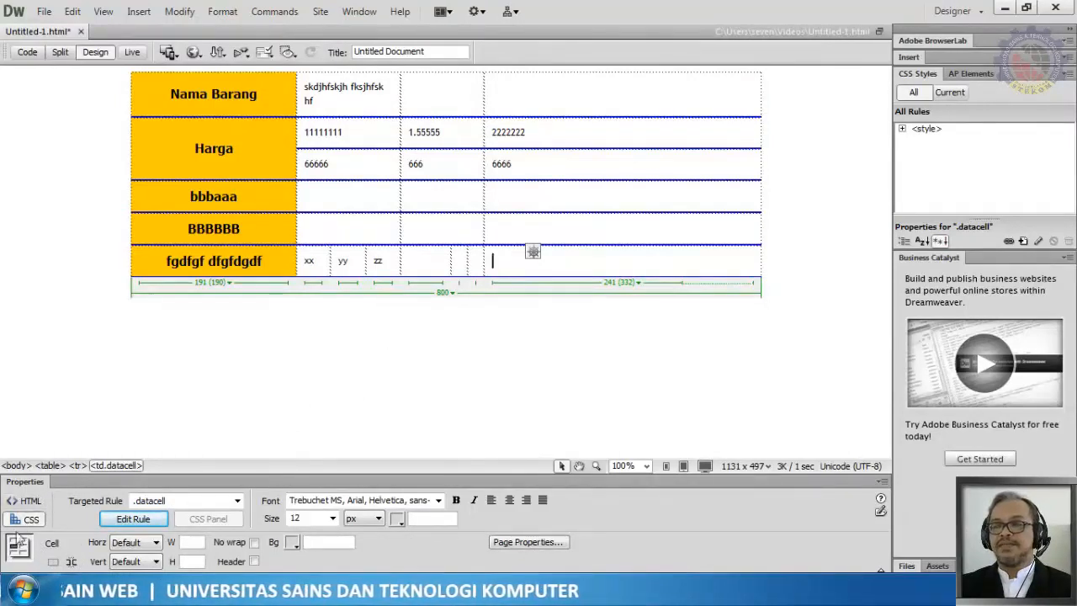
pyautogui.click(72, 563)
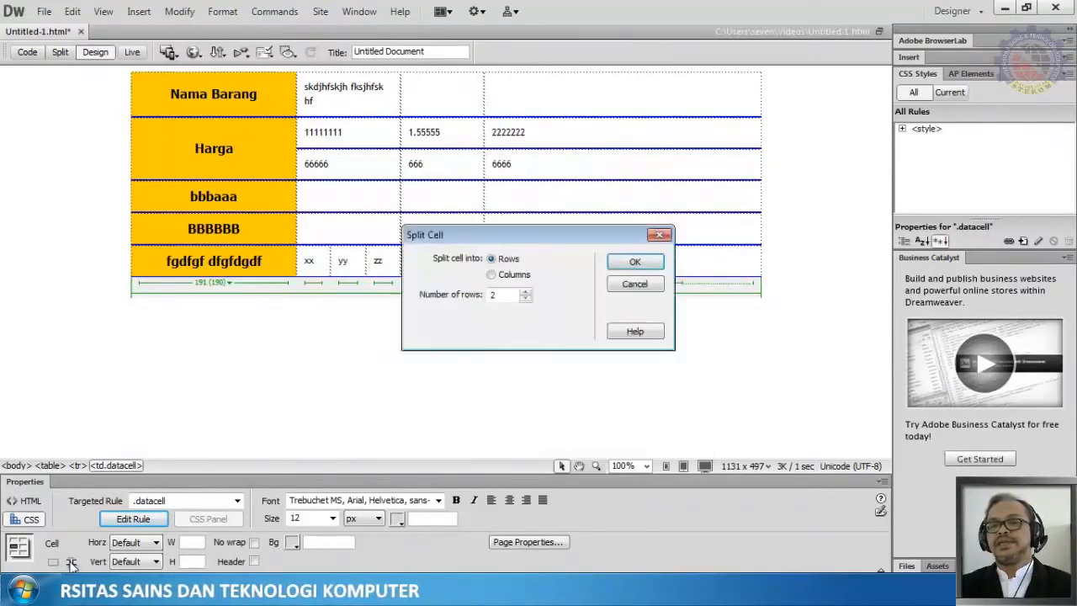
pyautogui.click(522, 276)
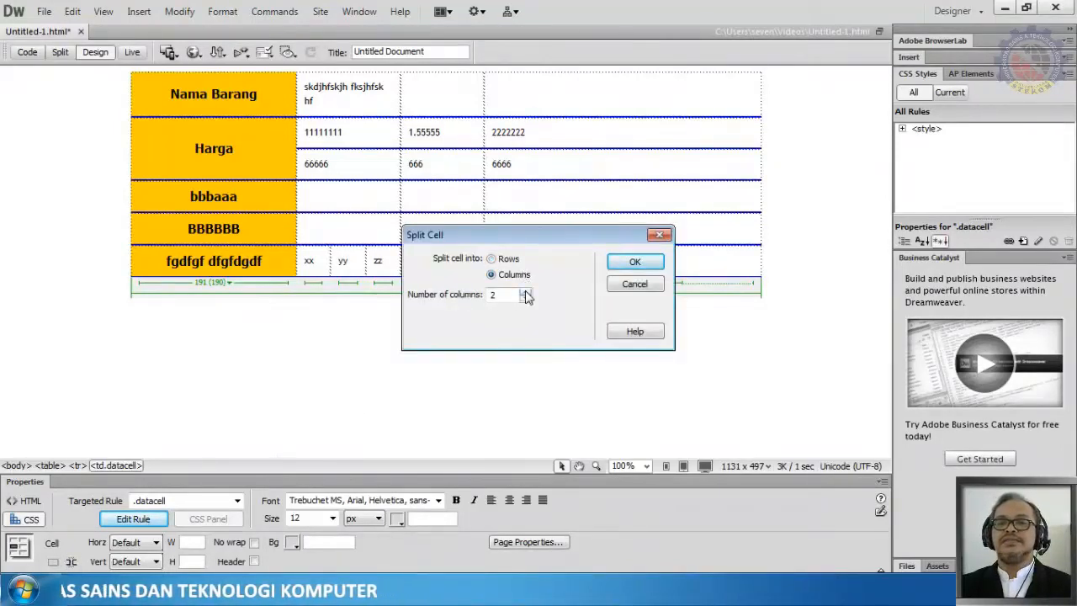
pyautogui.click(636, 262)
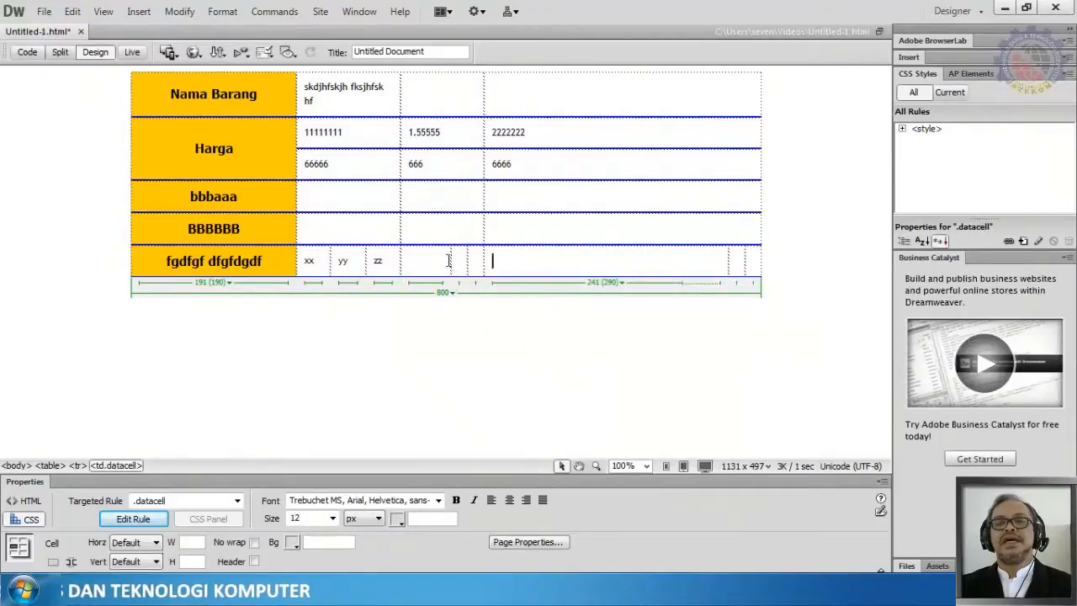
# Step: Adjust the last row's cell borders so the final three cells are about 91, 104 and 97 pixels wide
pyautogui.moveTo(451, 260)
pyautogui.mouseDown()
pyautogui.moveTo(424, 260)
pyautogui.moveTo(460, 262)
pyautogui.mouseUp()
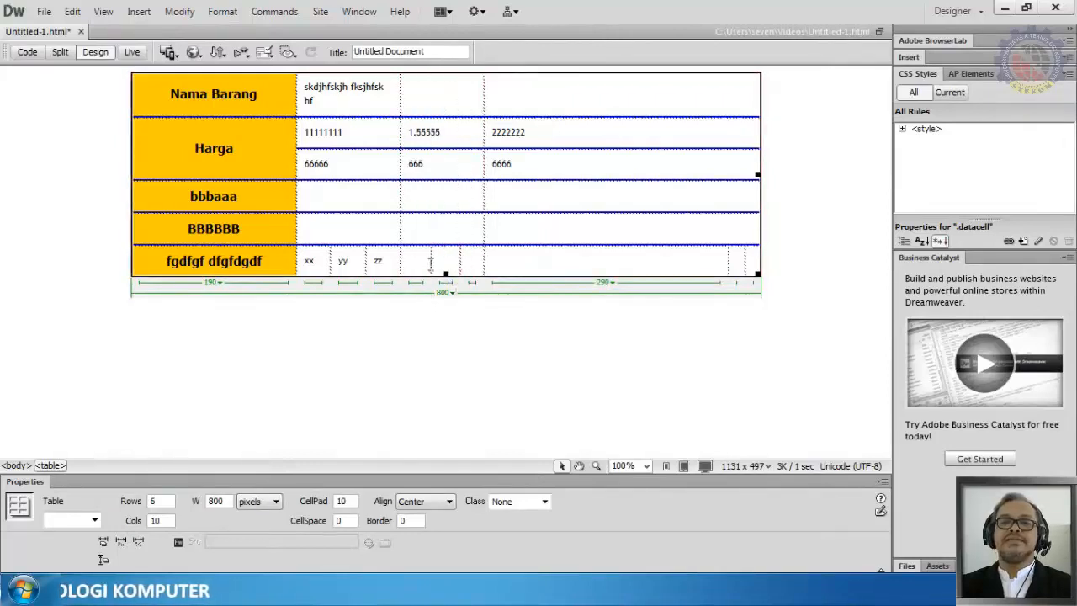
pyautogui.click(412, 262)
pyautogui.moveTo(432, 262); pyautogui.dragTo(454, 264)
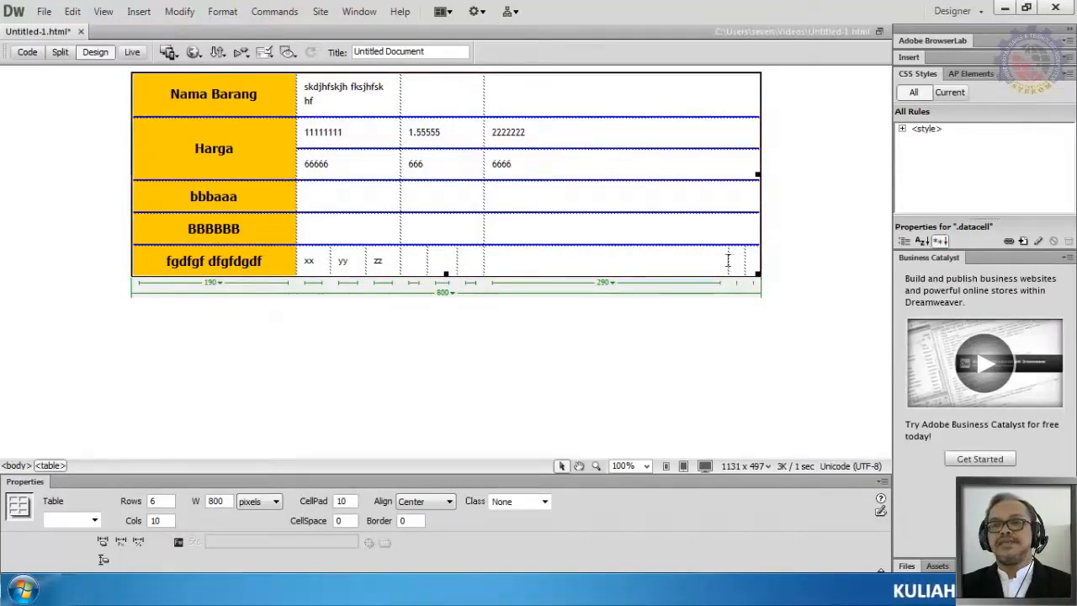
pyautogui.moveTo(728, 261); pyautogui.dragTo(571, 277)
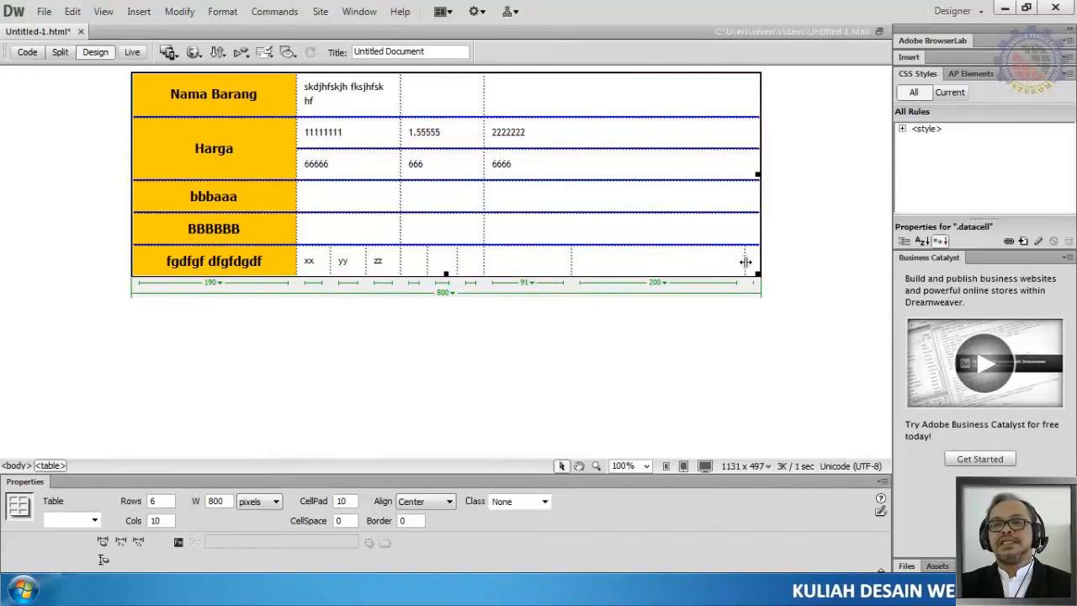
pyautogui.moveTo(746, 261); pyautogui.dragTo(669, 276)
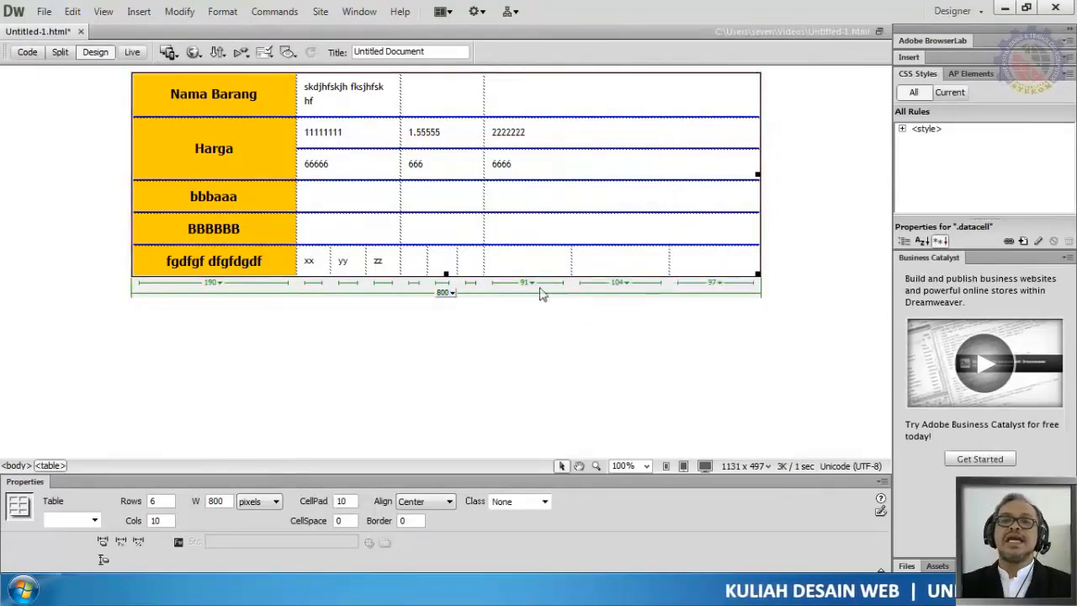
# Step: Expand the page's style rules and inspect the warnacell and datacell rules
pyautogui.click(517, 260)
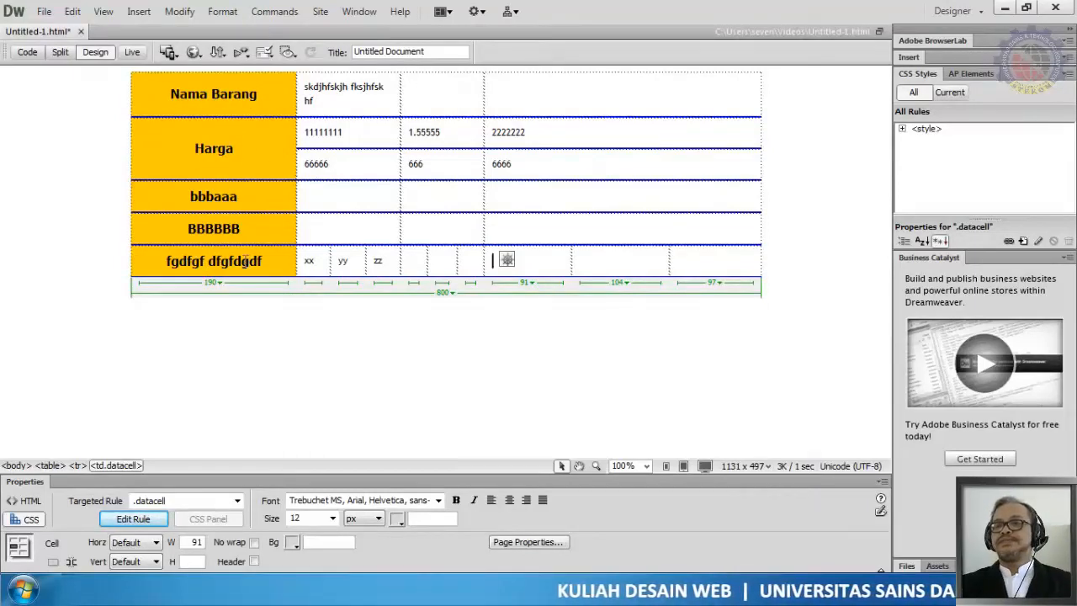
pyautogui.click(902, 127)
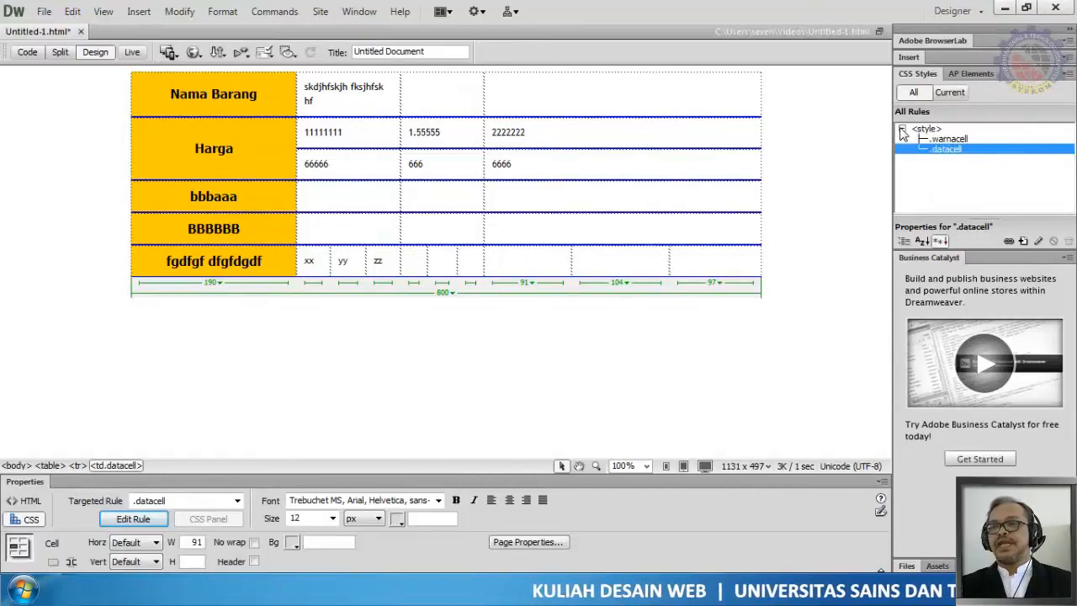
pyautogui.click(949, 140)
pyautogui.click(946, 149)
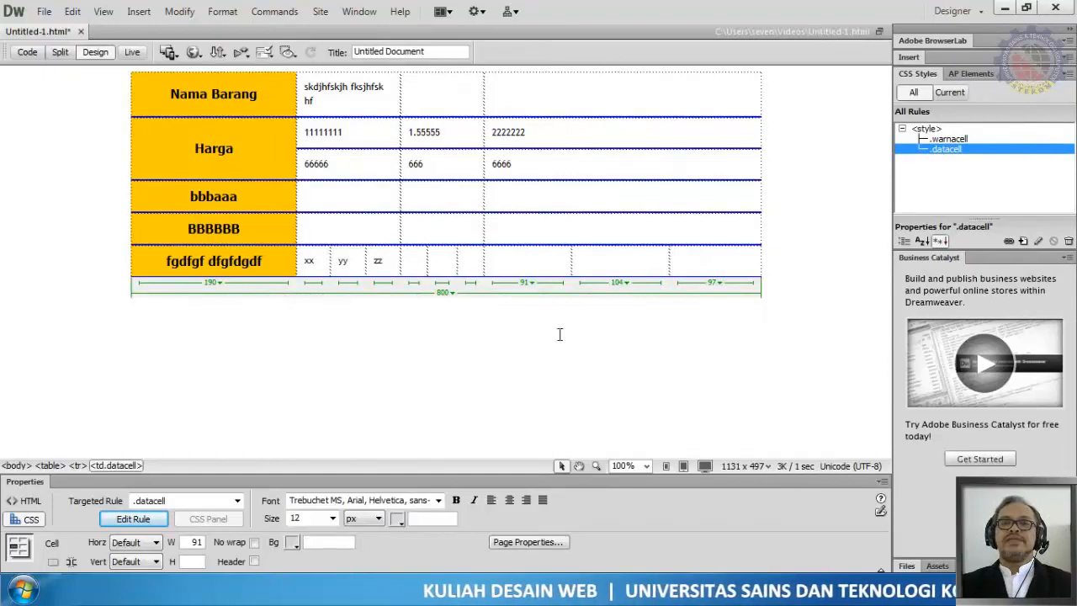
pyautogui.click(773, 263)
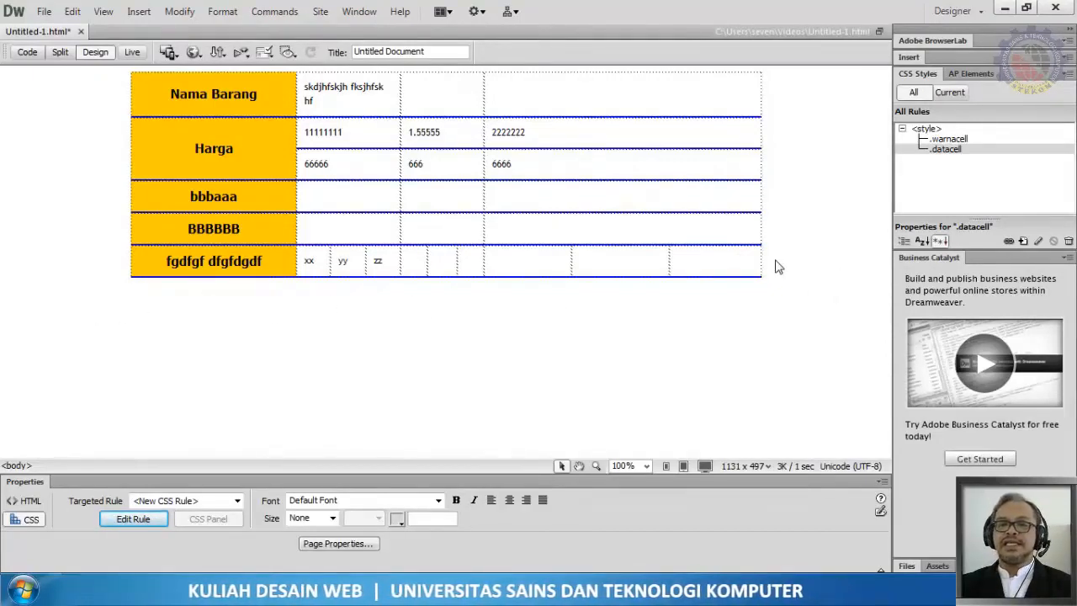
# Step: Place the cursor below the table and start a new paragraph
pyautogui.click(733, 308)
pyautogui.click(849, 216)
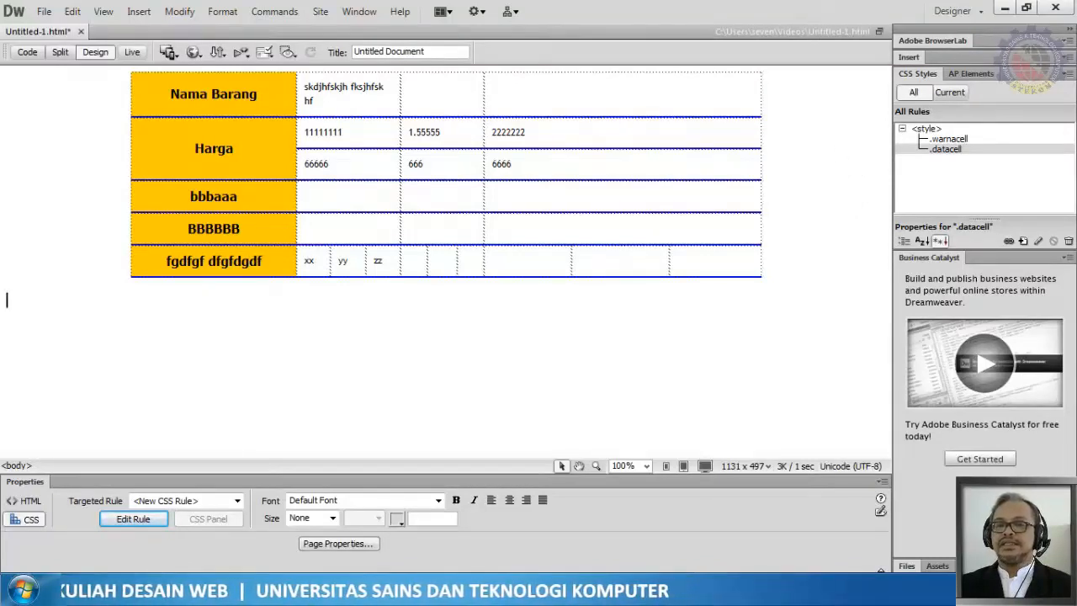
pyautogui.press('Return')
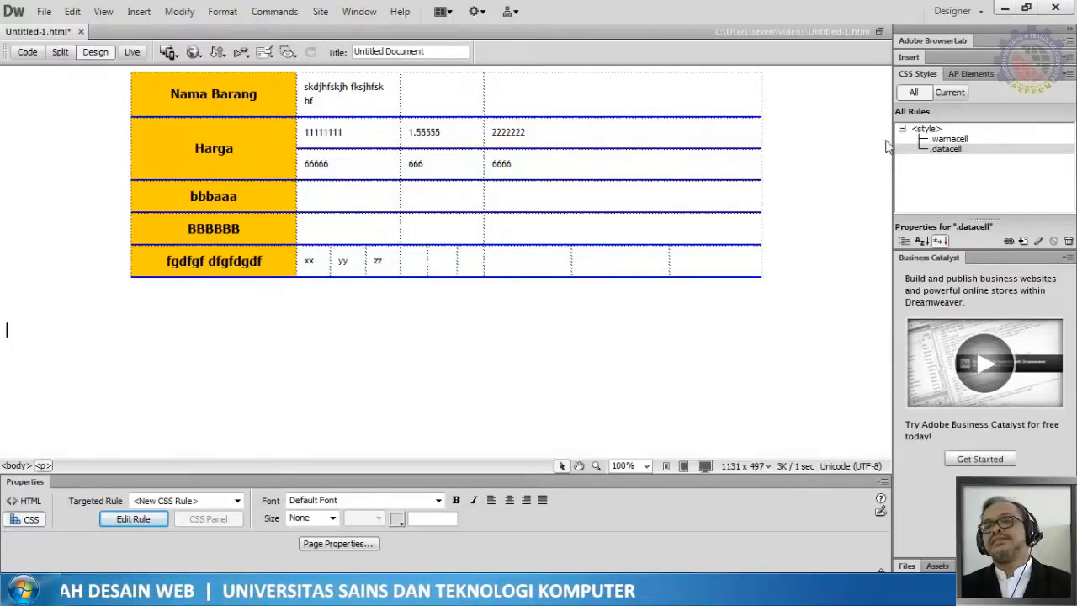
# Step: Insert a new table with 1 row, 1 column, 90 percent width, border thickness 0 and cell spacing 15
pyautogui.click(139, 11)
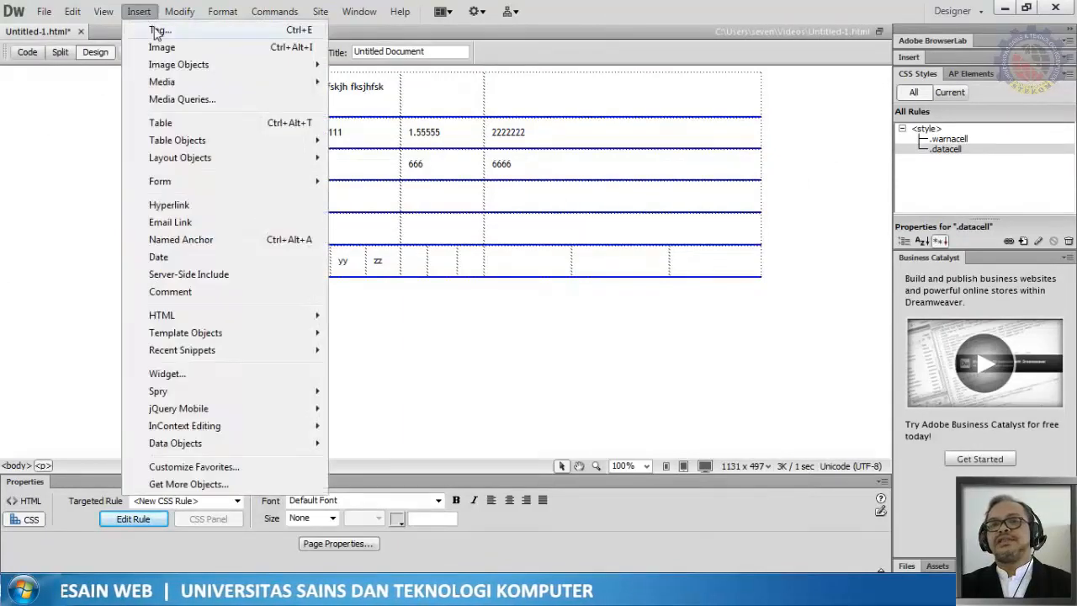
pyautogui.click(164, 123)
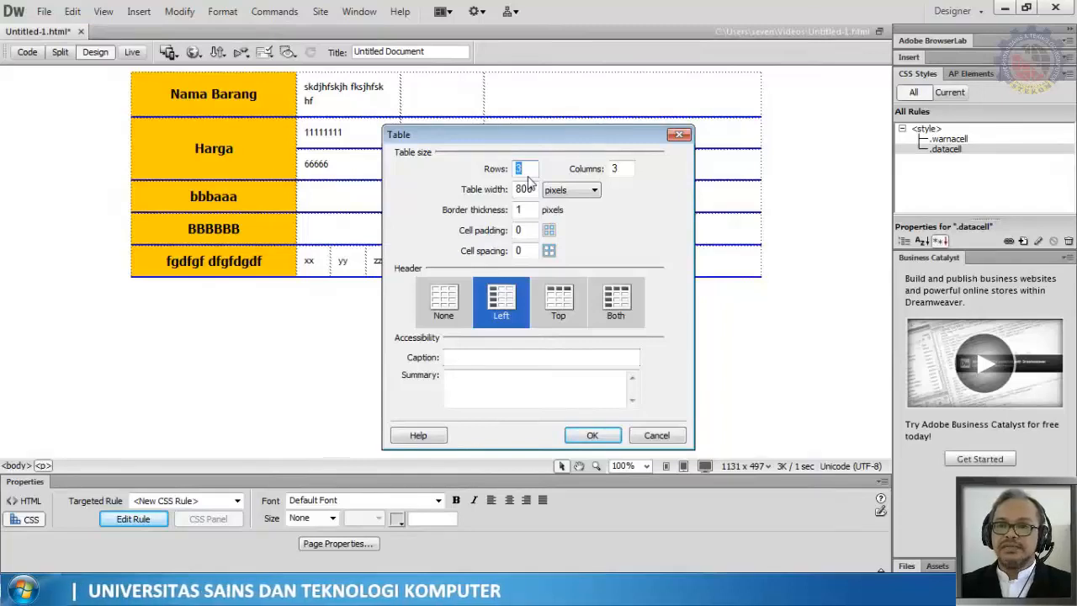
pyautogui.write('1')
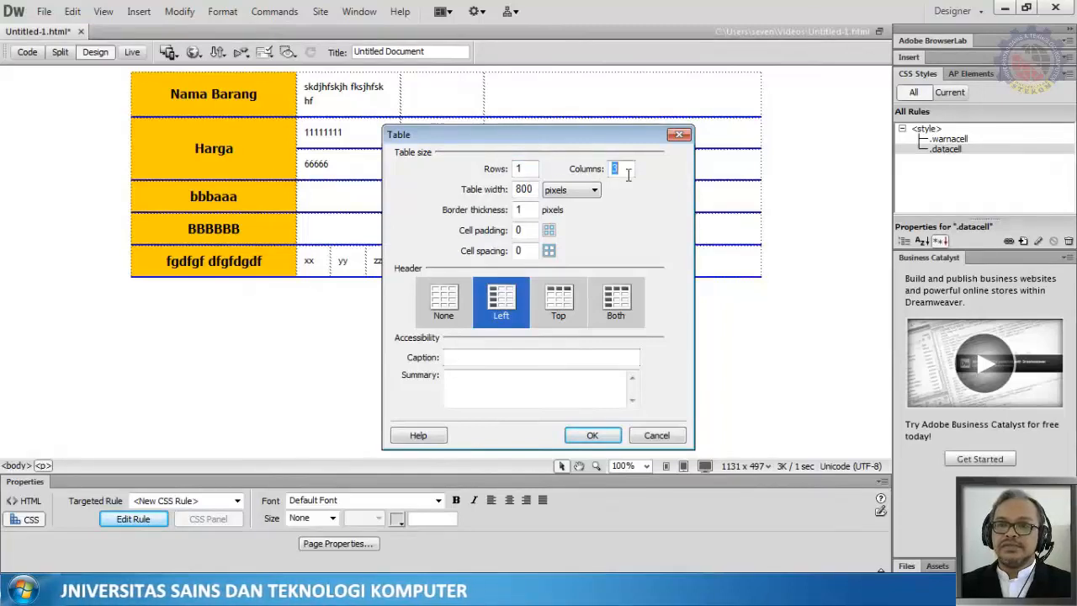
pyautogui.write('1')
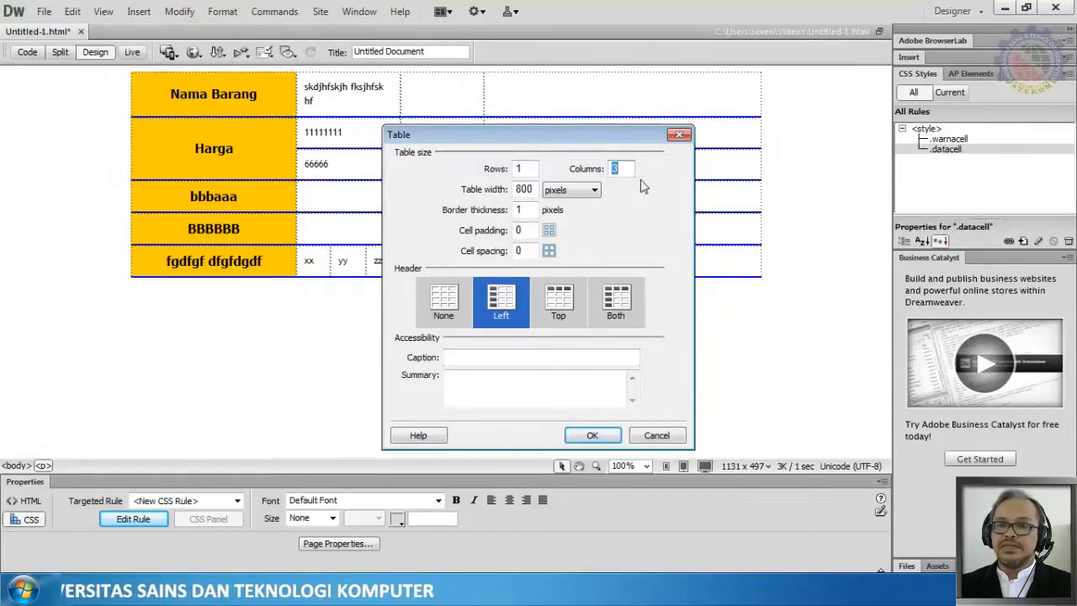
pyautogui.doubleClick(533, 189)
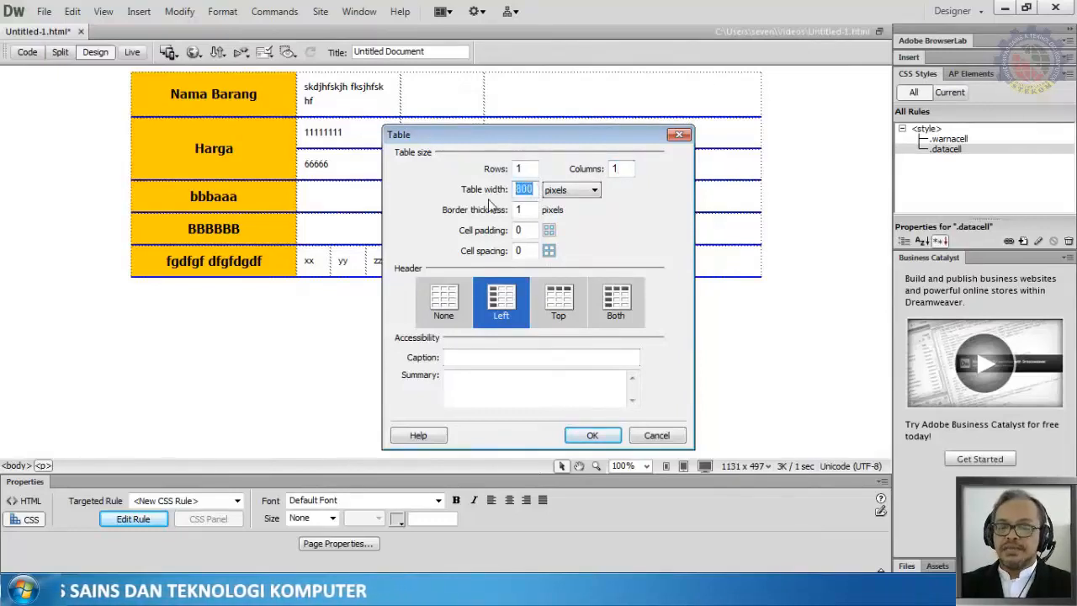
pyautogui.write('90')
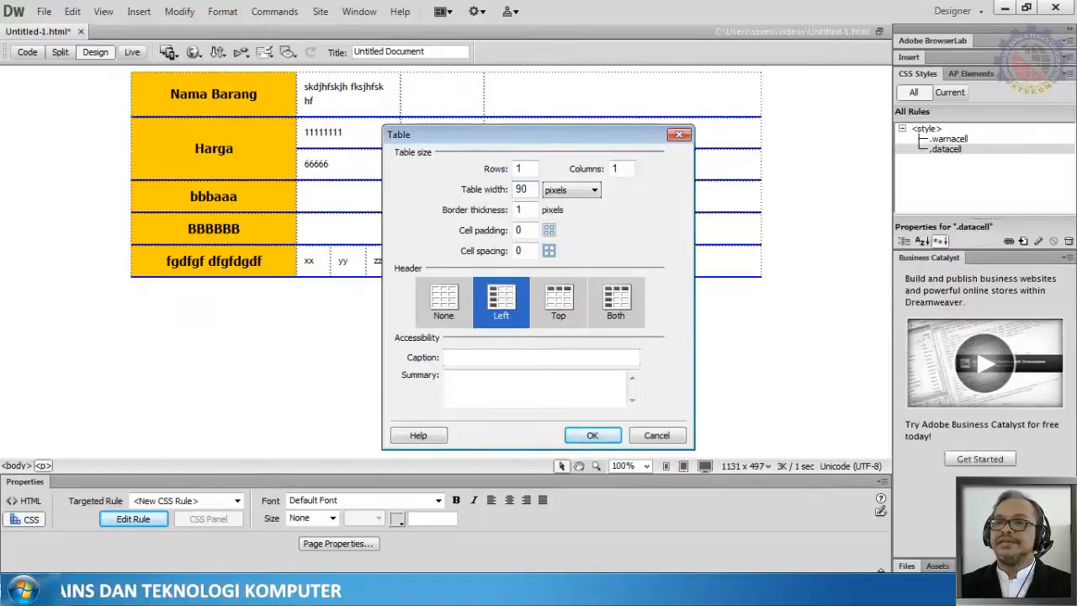
pyautogui.click(583, 192)
pyautogui.click(588, 206)
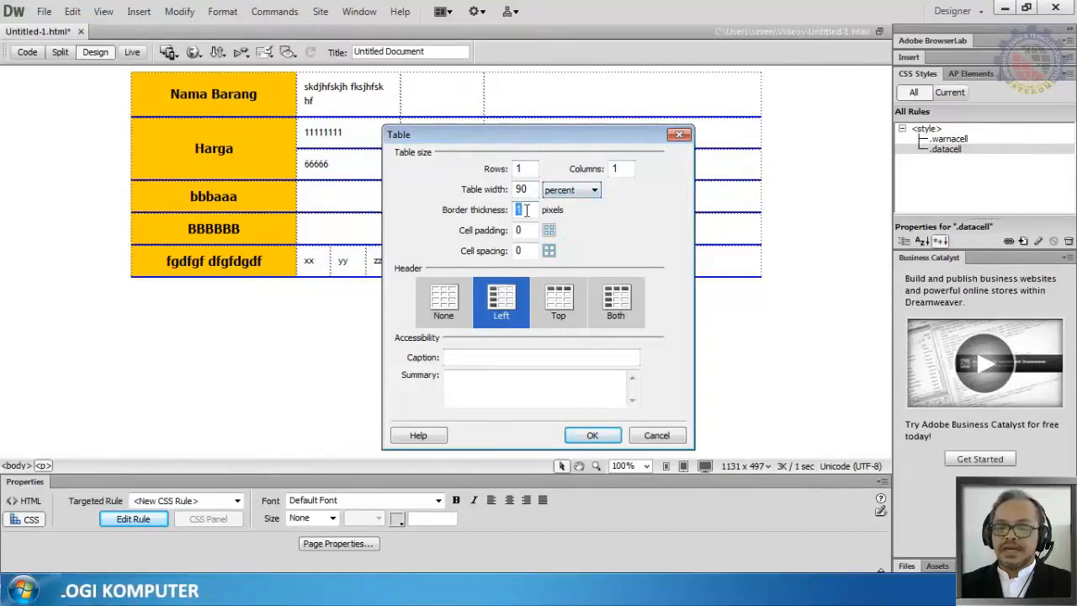
pyautogui.write('0')
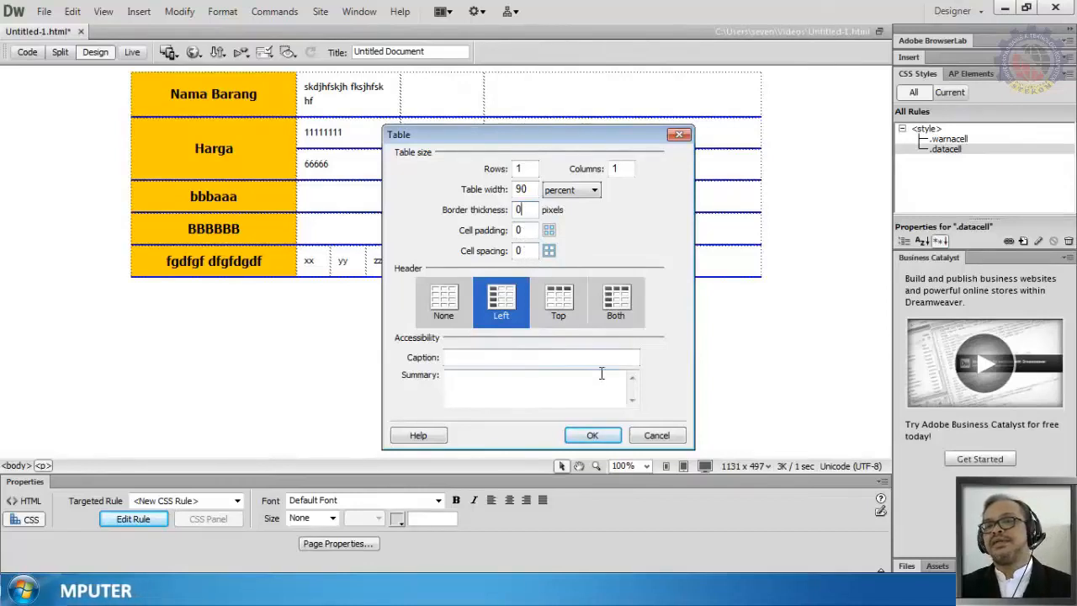
pyautogui.doubleClick(532, 252)
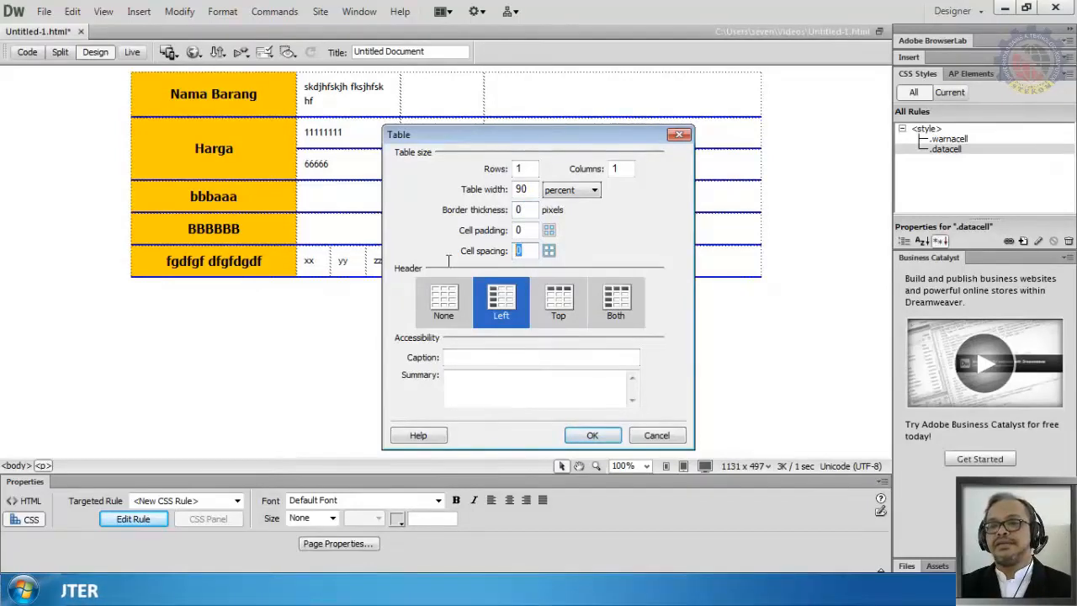
pyautogui.write('15')
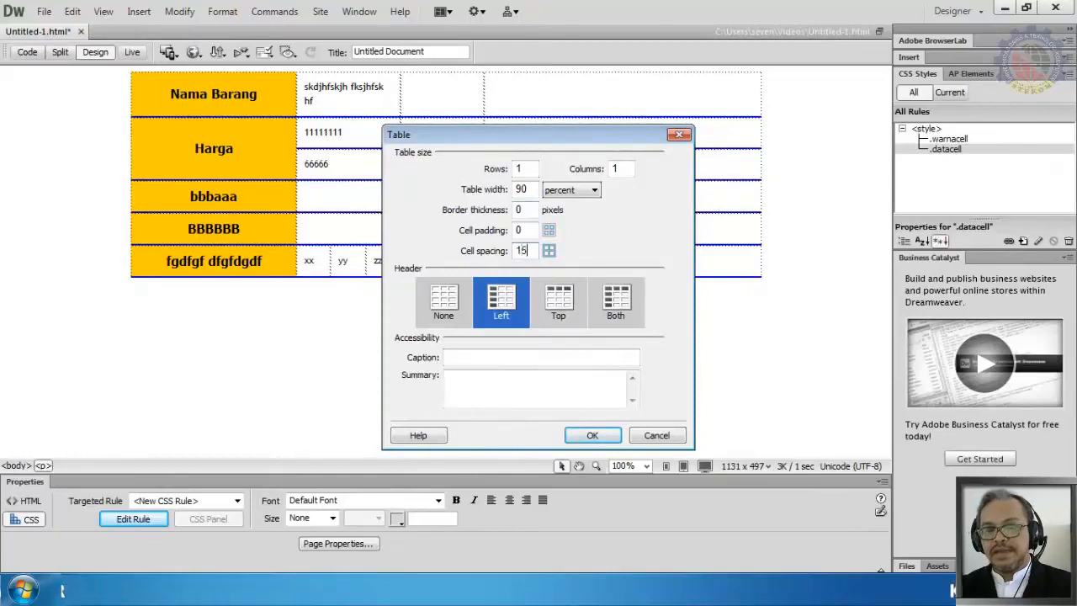
pyautogui.click(586, 433)
# Step: Select the new table and set its alignment to Center
pyautogui.click(34, 342)
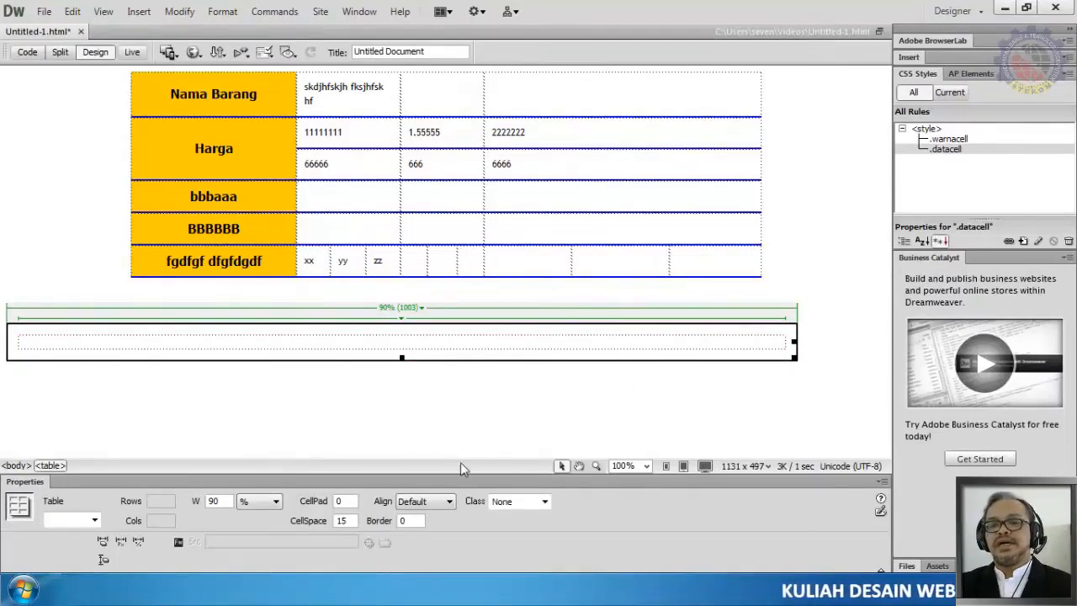
pyautogui.click(398, 312)
pyautogui.click(423, 321)
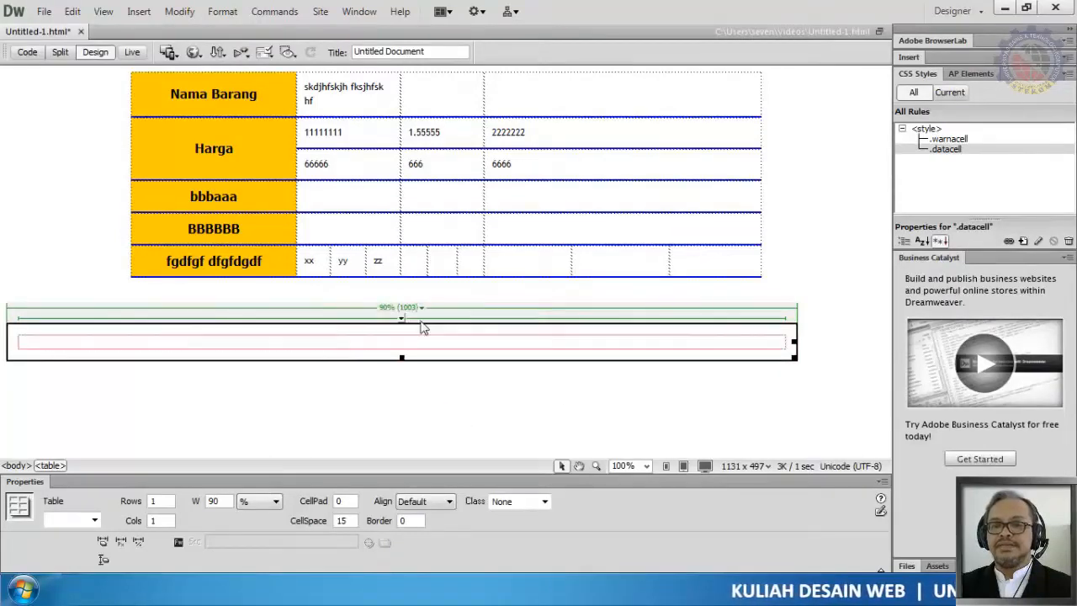
pyautogui.click(439, 503)
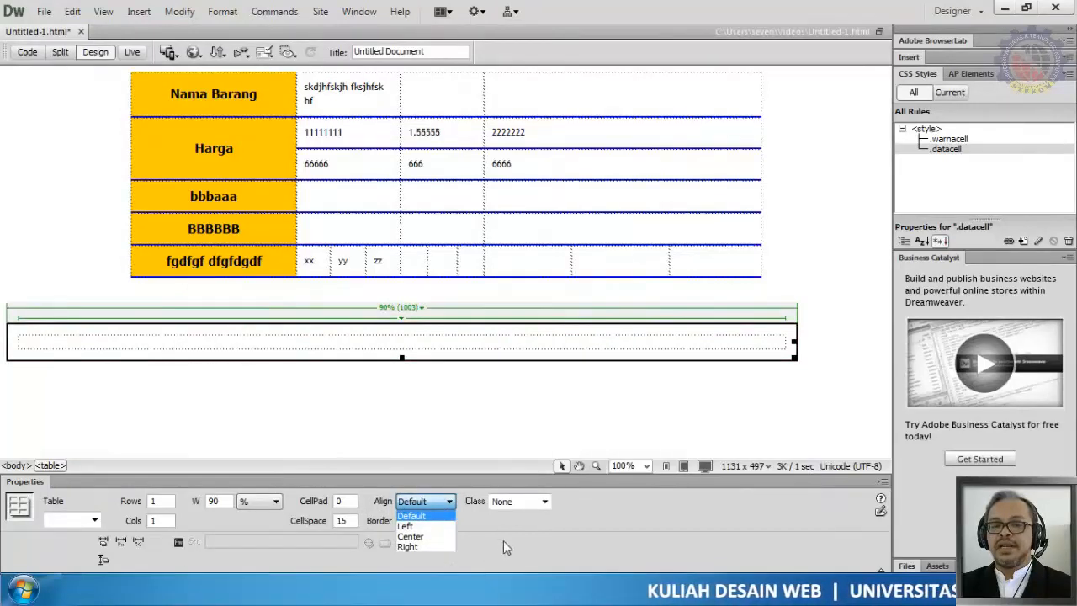
pyautogui.click(411, 536)
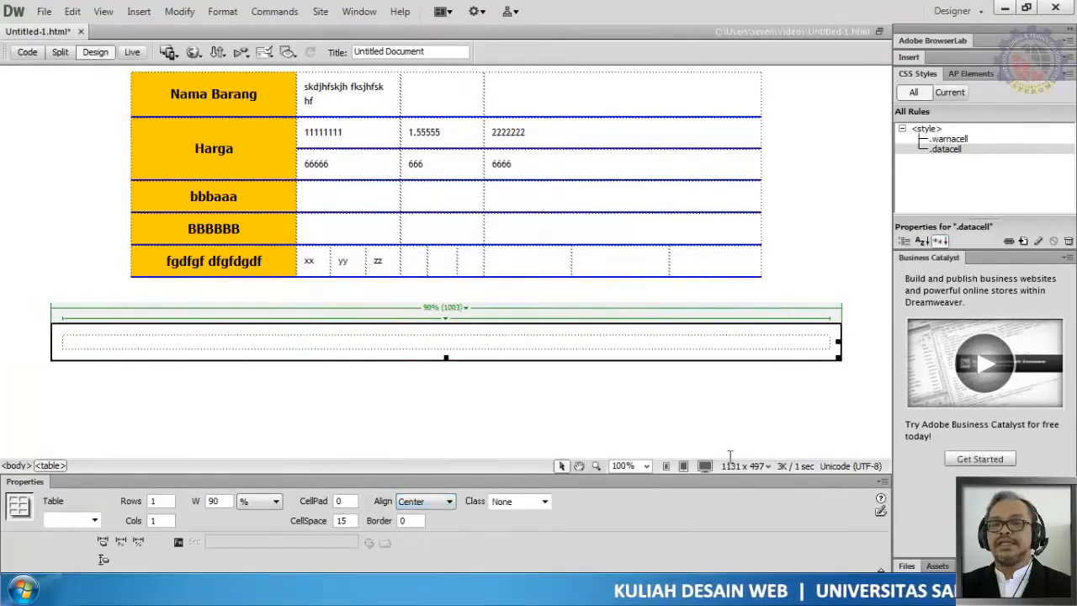
# Step: Inside the centered table's cell, insert a nested table with 7 rows, 2 columns, 100 percent width and cell spacing 5
pyautogui.click(764, 412)
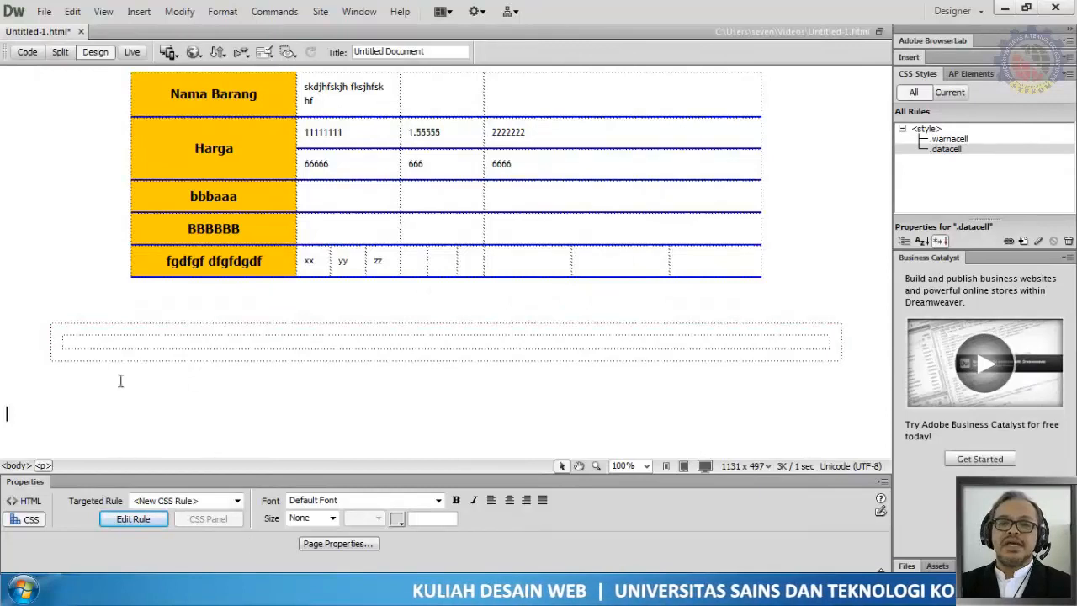
pyautogui.click(93, 341)
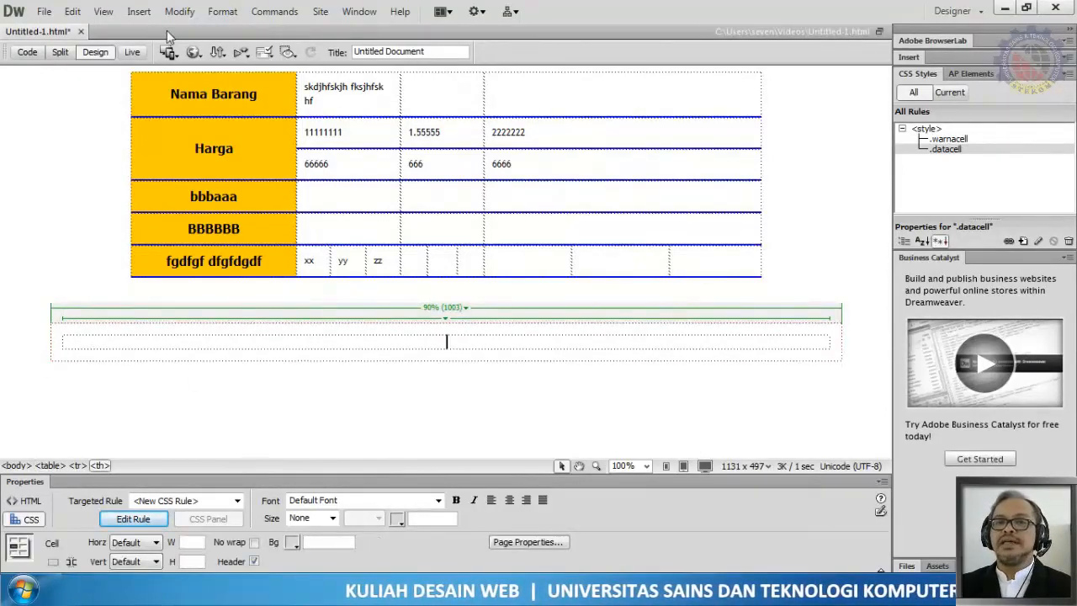
pyautogui.click(315, 378)
pyautogui.click(423, 341)
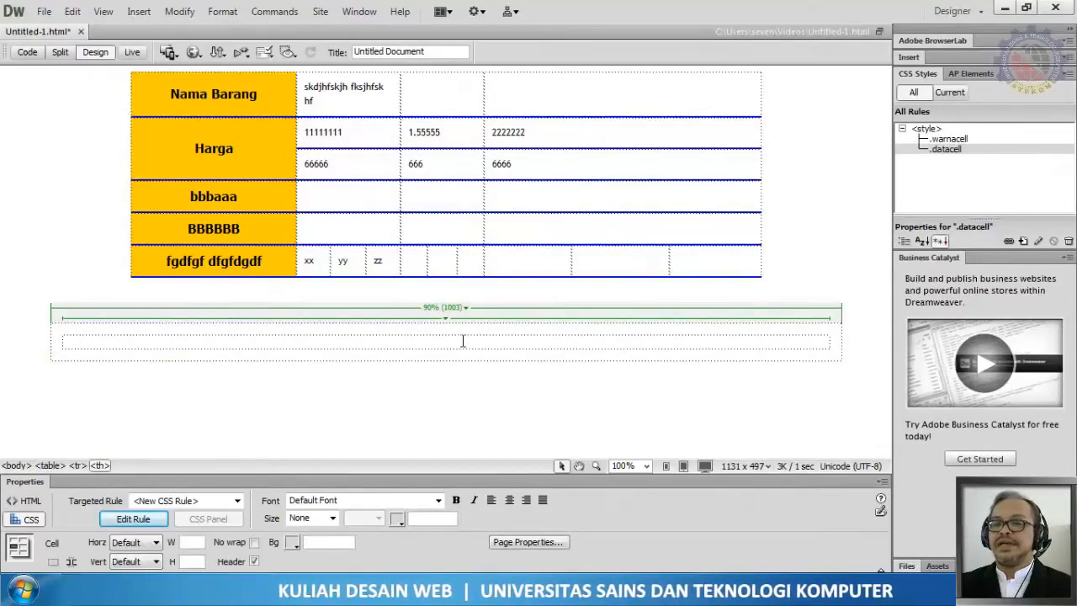
pyautogui.click(139, 11)
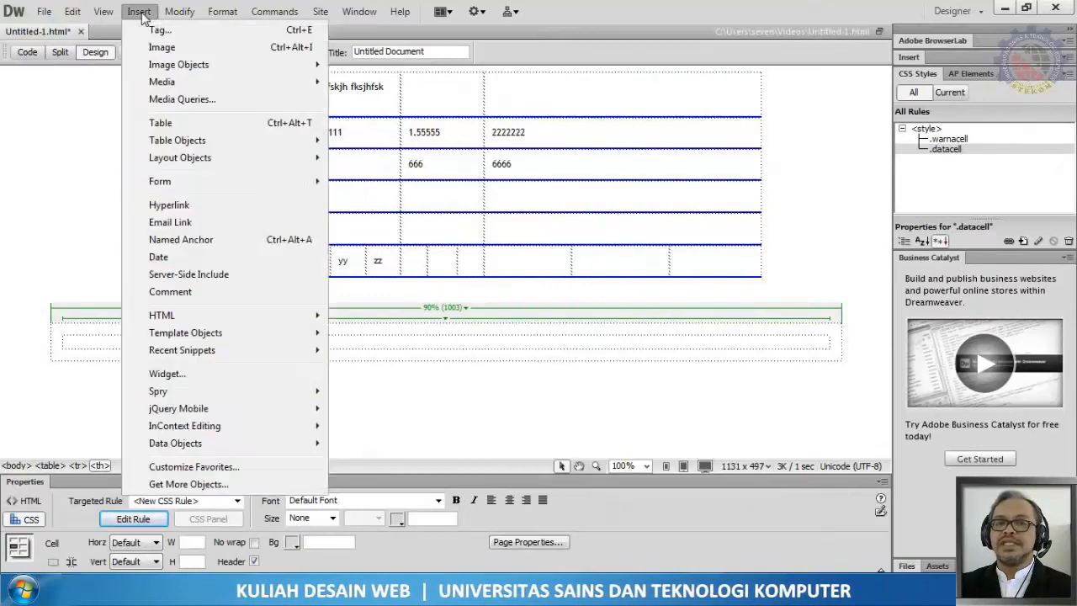
pyautogui.click(162, 123)
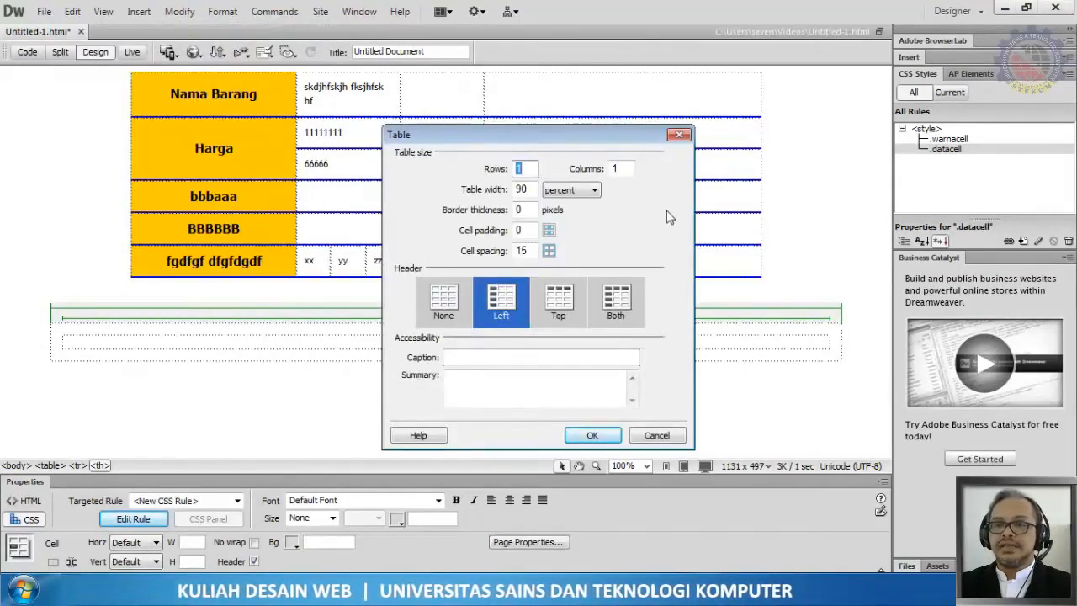
pyautogui.doubleClick(614, 170)
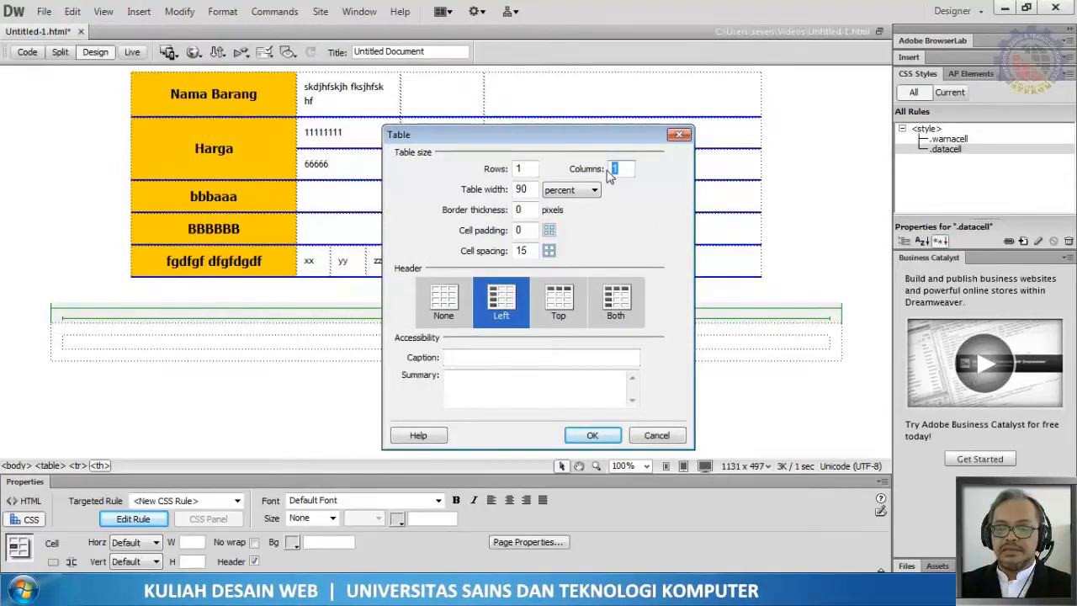
pyautogui.write('2')
pyautogui.doubleClick(524, 169)
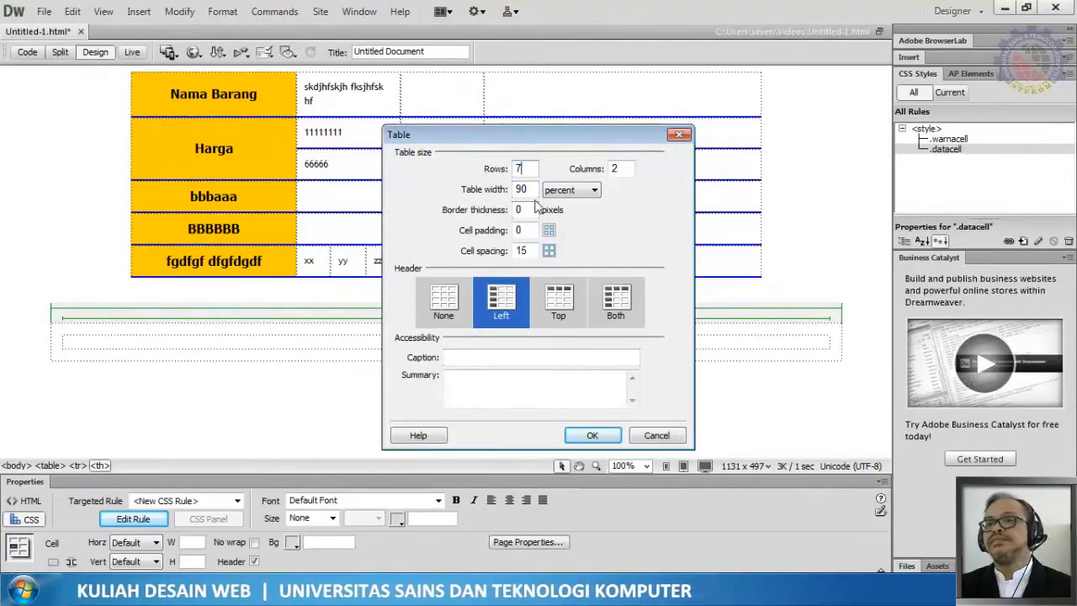
pyautogui.moveTo(535, 190); pyautogui.dragTo(489, 192)
pyautogui.write('100')
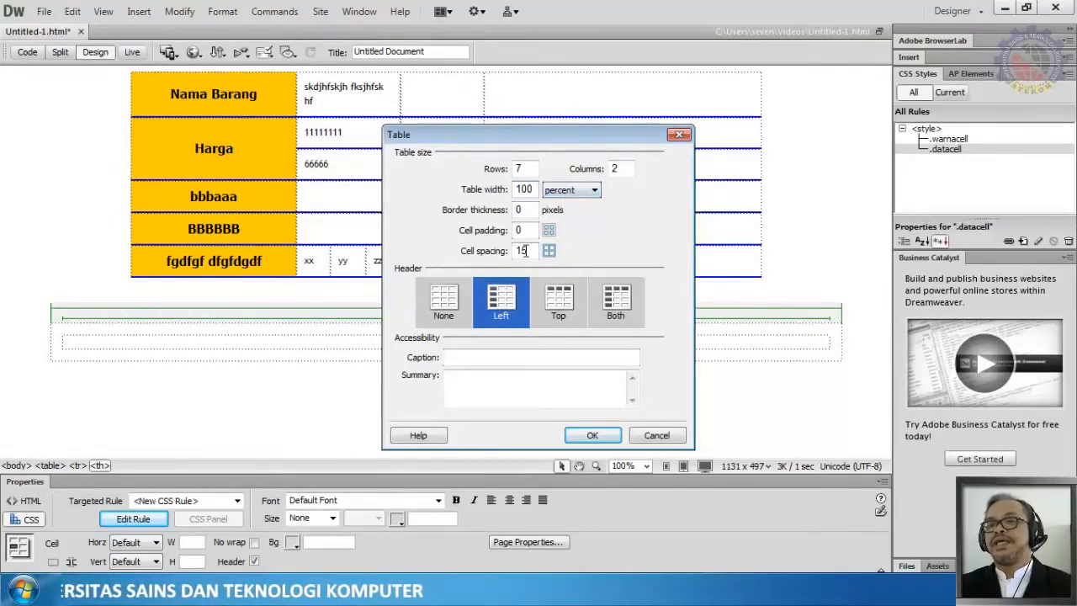
pyautogui.moveTo(525, 250); pyautogui.dragTo(505, 255)
pyautogui.write('5')
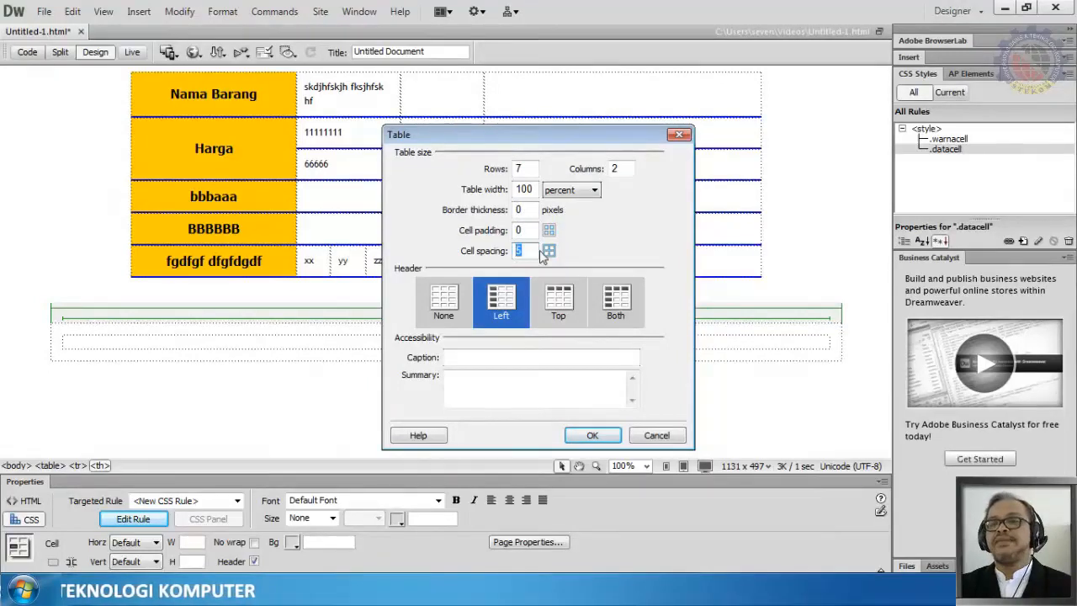
pyautogui.click(592, 435)
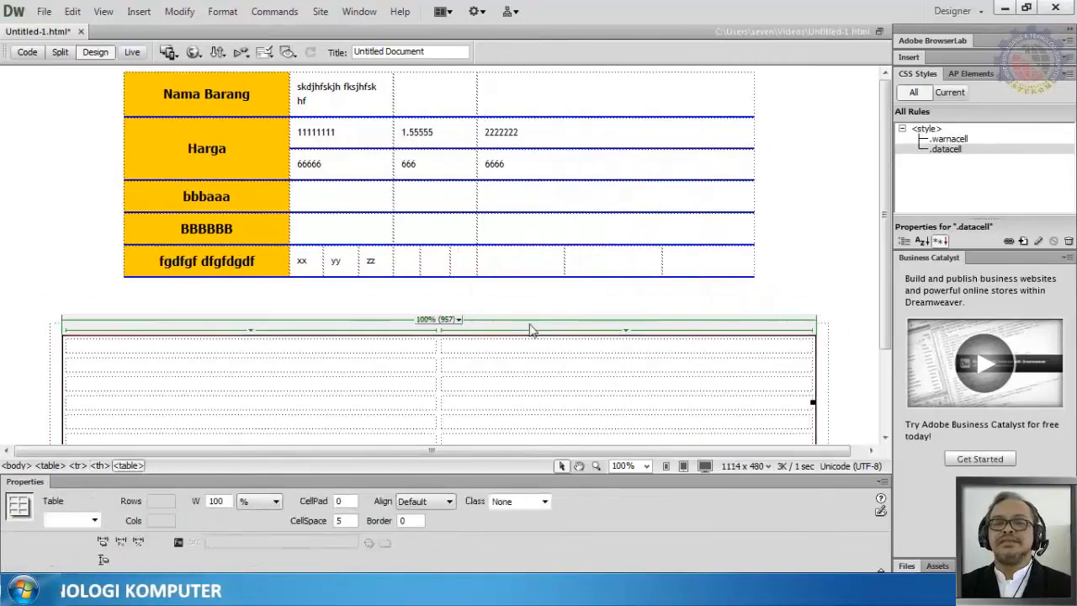
# Step: Insert the Chrysanthemum.jpg image from Sample Pictures into the nested table's first cell, skipping the alternate text
pyautogui.scroll(-3, 530, 328)
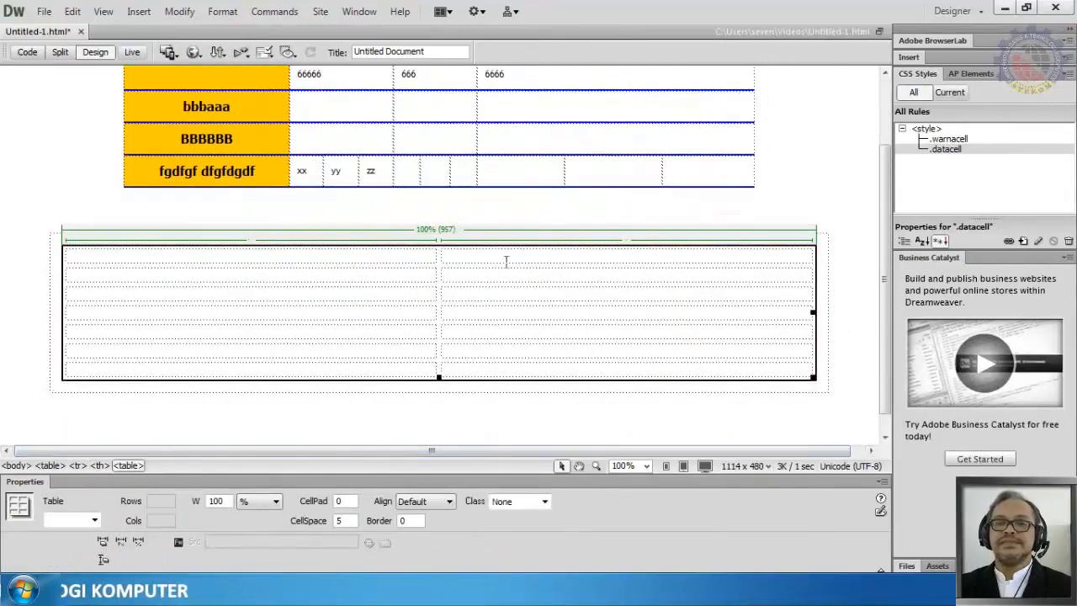
pyautogui.click(820, 208)
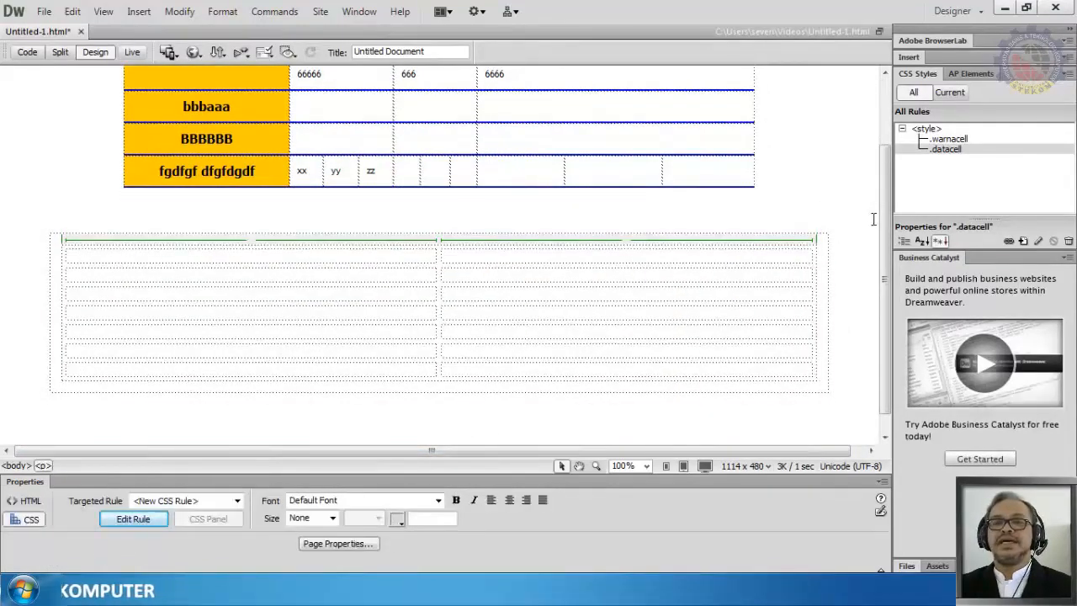
pyautogui.click(251, 253)
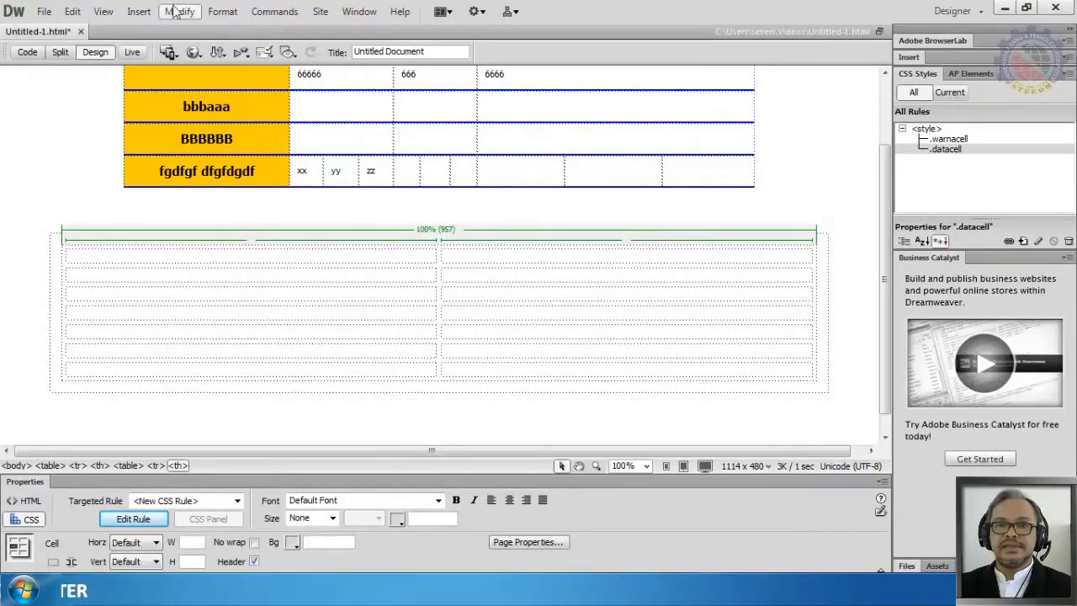
pyautogui.click(138, 10)
pyautogui.click(160, 48)
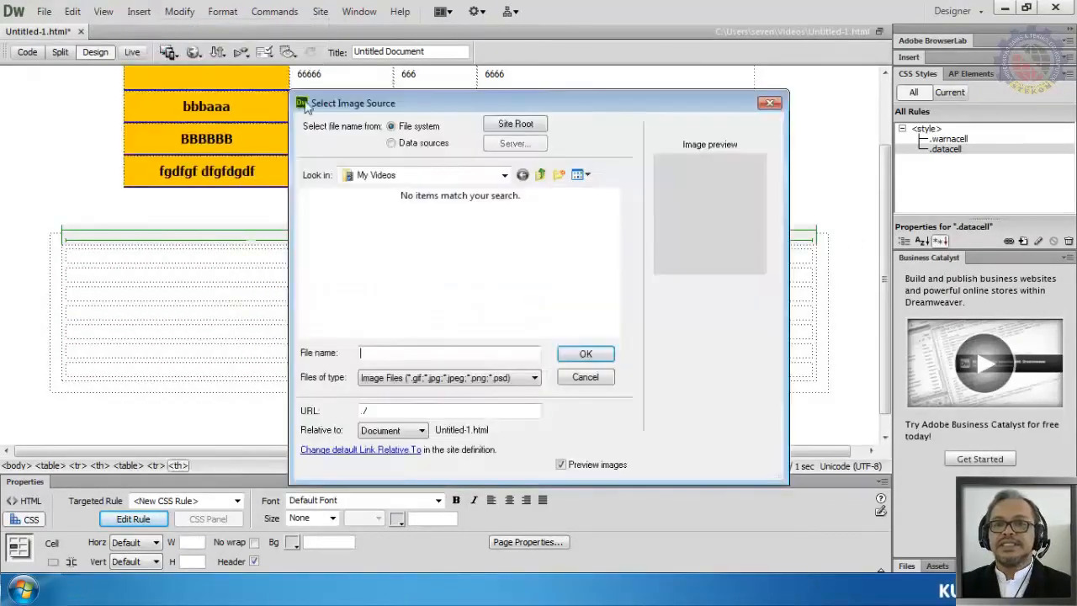
pyautogui.click(504, 175)
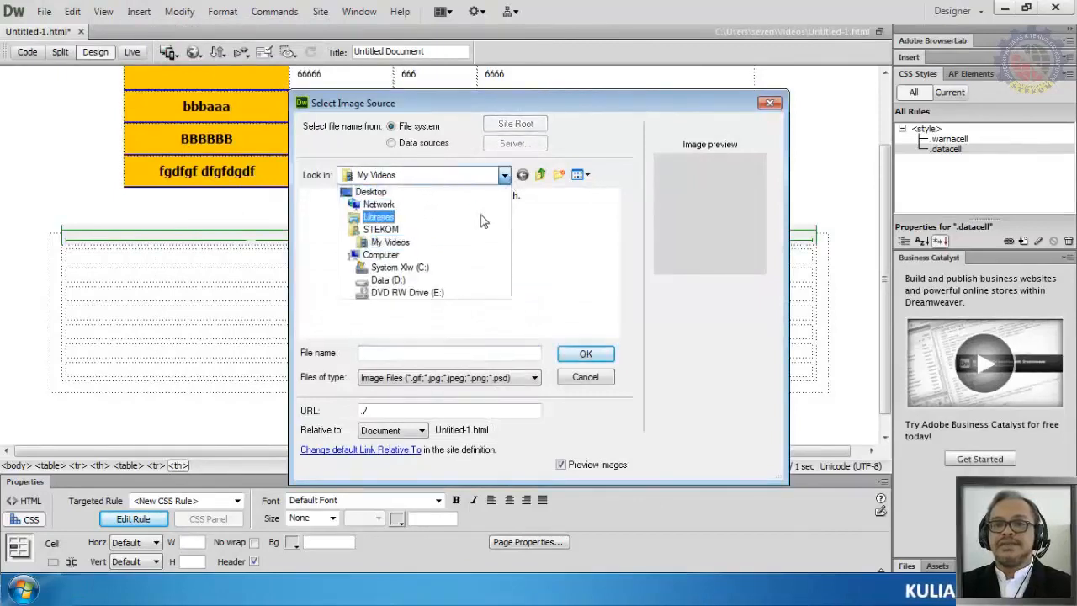
pyautogui.click(447, 218)
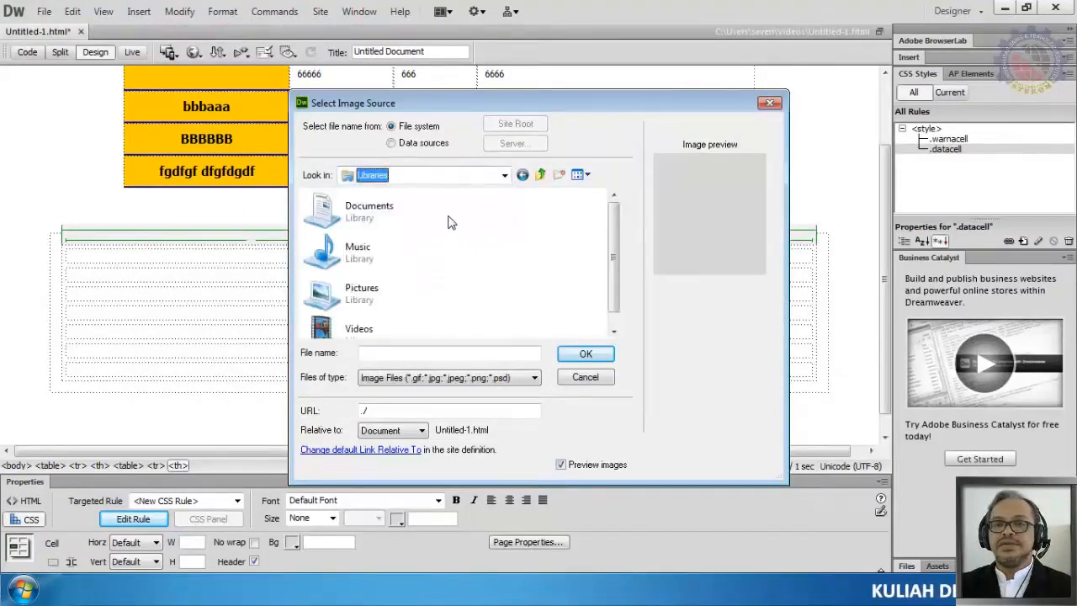
pyautogui.doubleClick(360, 305)
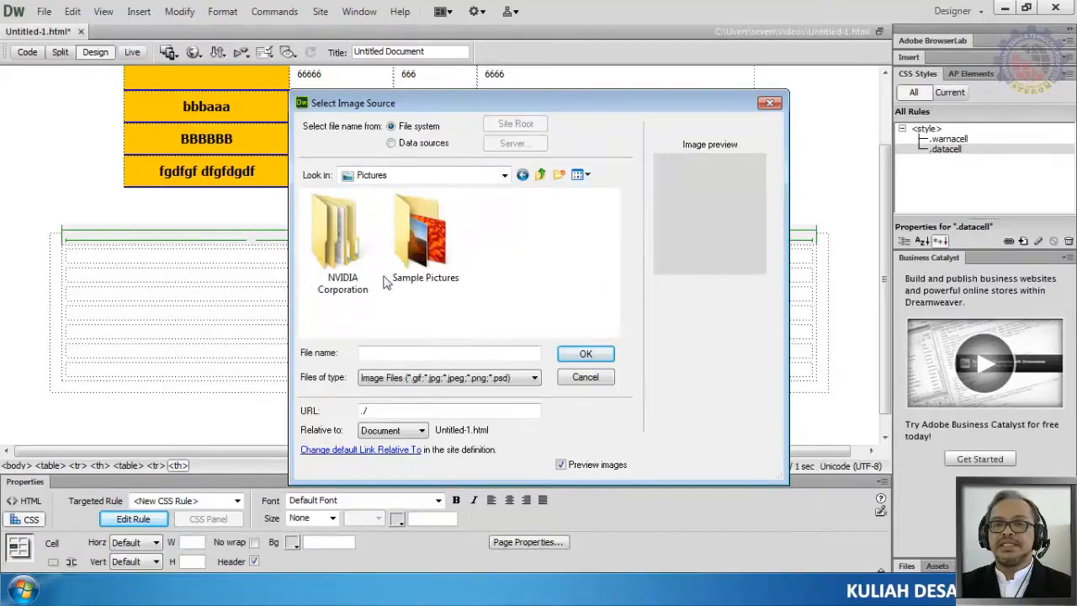
pyautogui.doubleClick(425, 238)
pyautogui.click(599, 354)
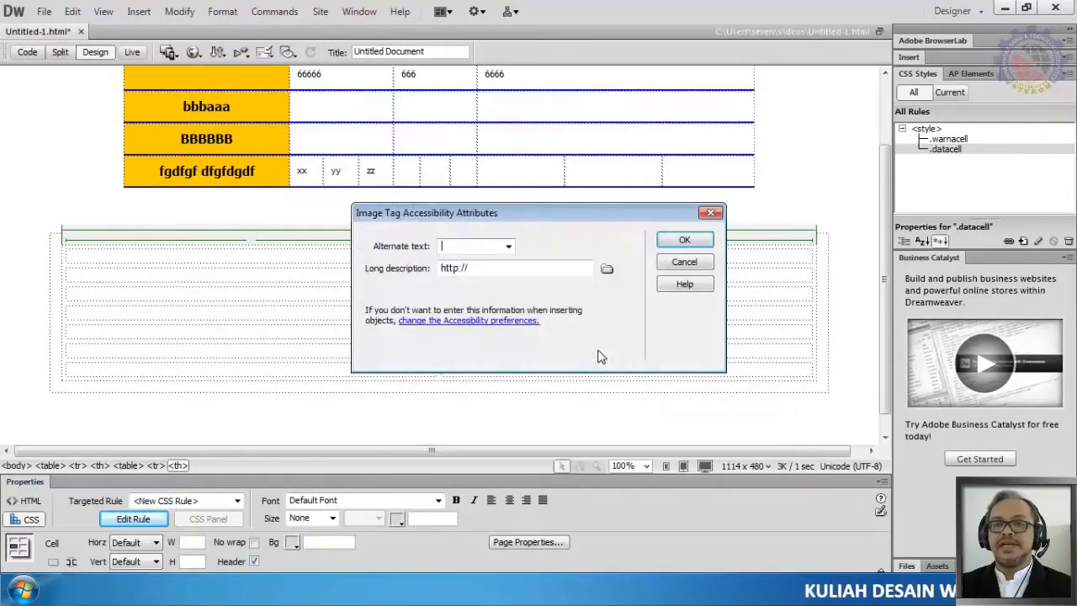
pyautogui.click(686, 240)
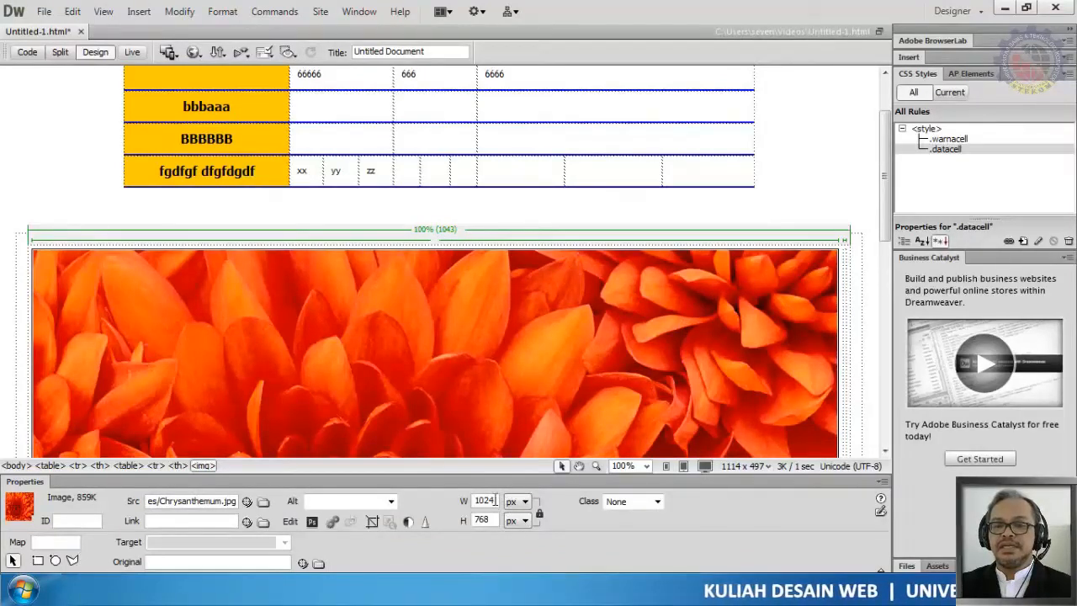
# Step: Resize the Chrysanthemum image to a width of 200 px
pyautogui.moveTo(496, 499); pyautogui.dragTo(452, 504)
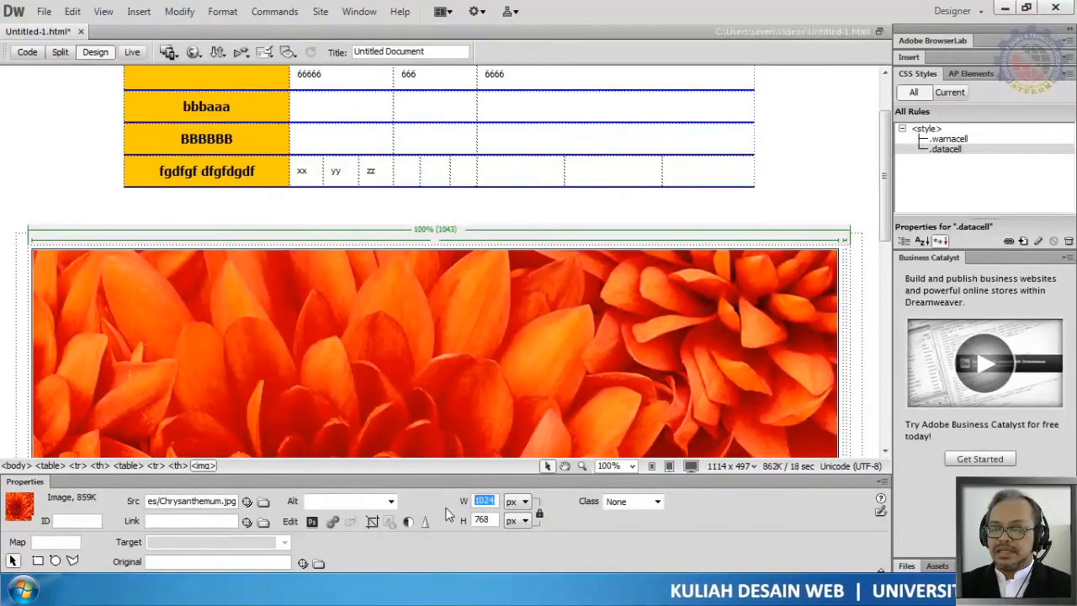
pyautogui.write('200')
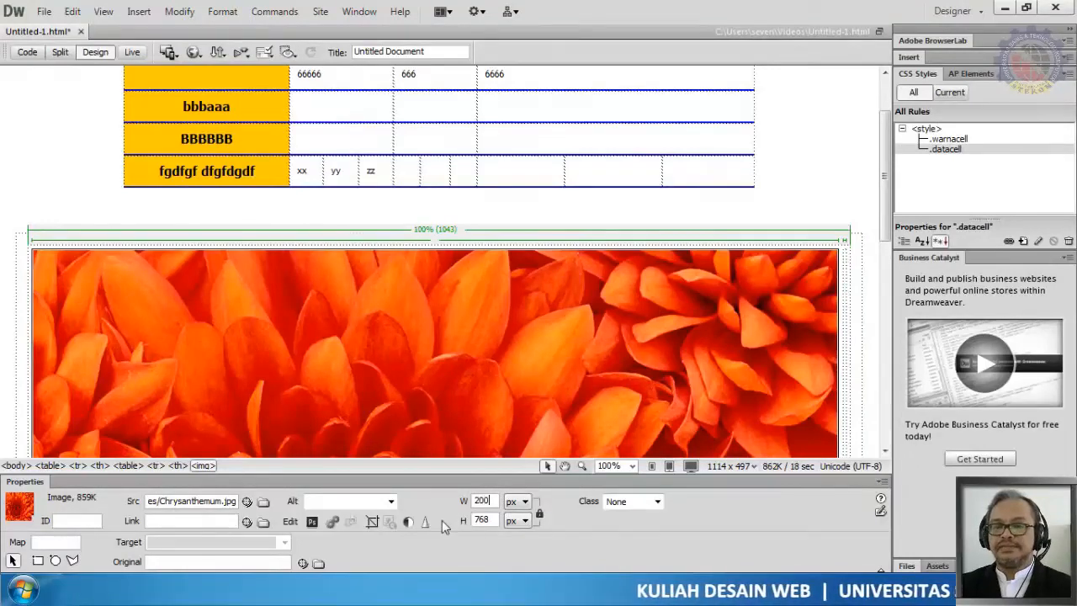
pyautogui.press('Return')
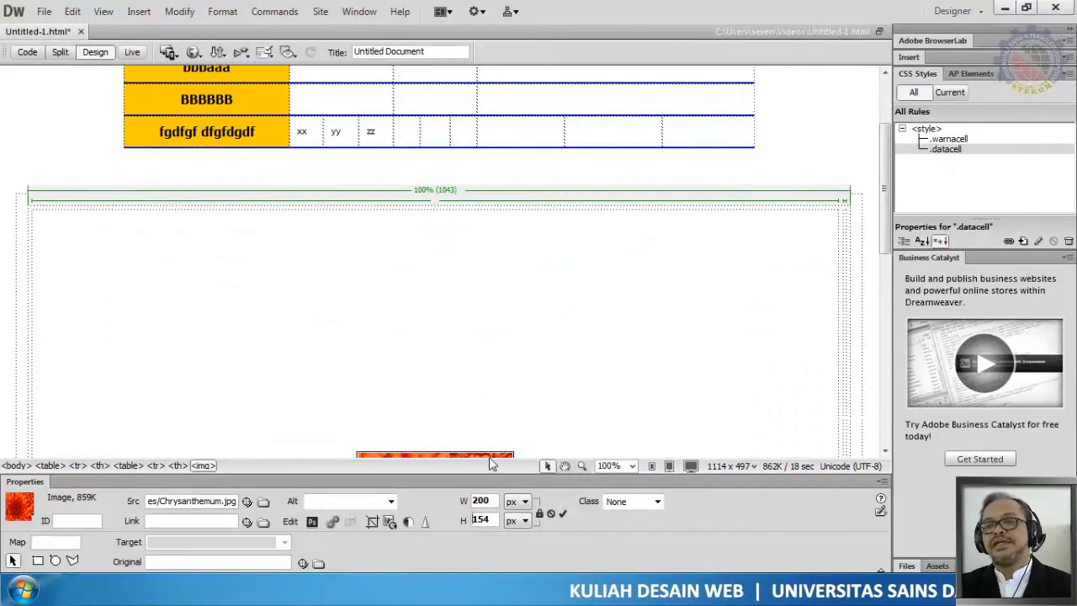
# Step: Narrow the nested table's first column to about 22% so it fits the image
pyautogui.click(852, 340)
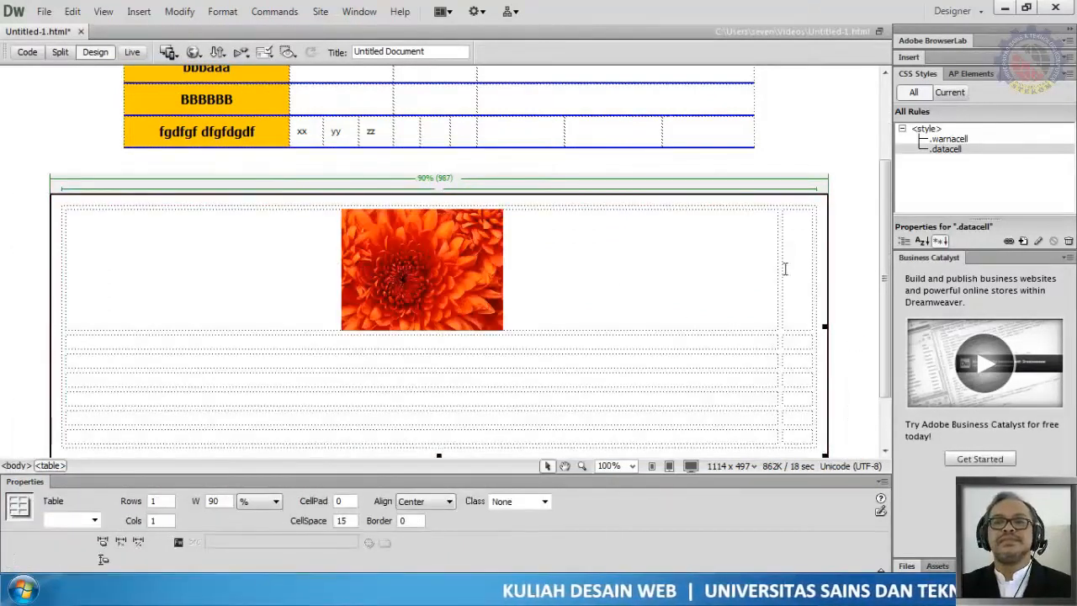
pyautogui.moveTo(777, 280); pyautogui.dragTo(227, 295)
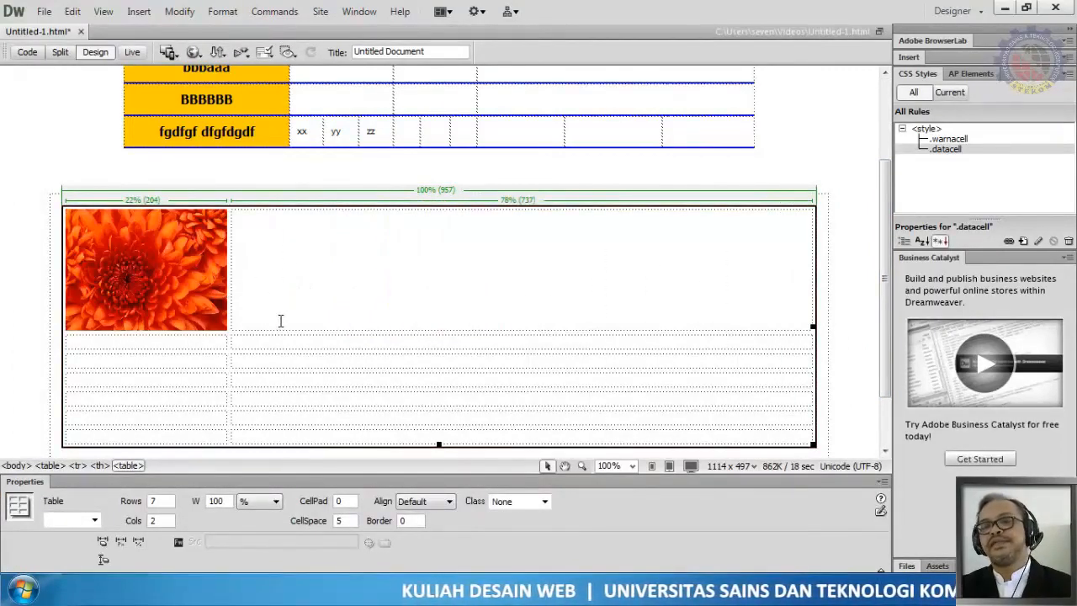
# Step: Insert the Desert.jpg image from Sample Pictures into the second row's first cell, skipping the alternate text
pyautogui.click(214, 342)
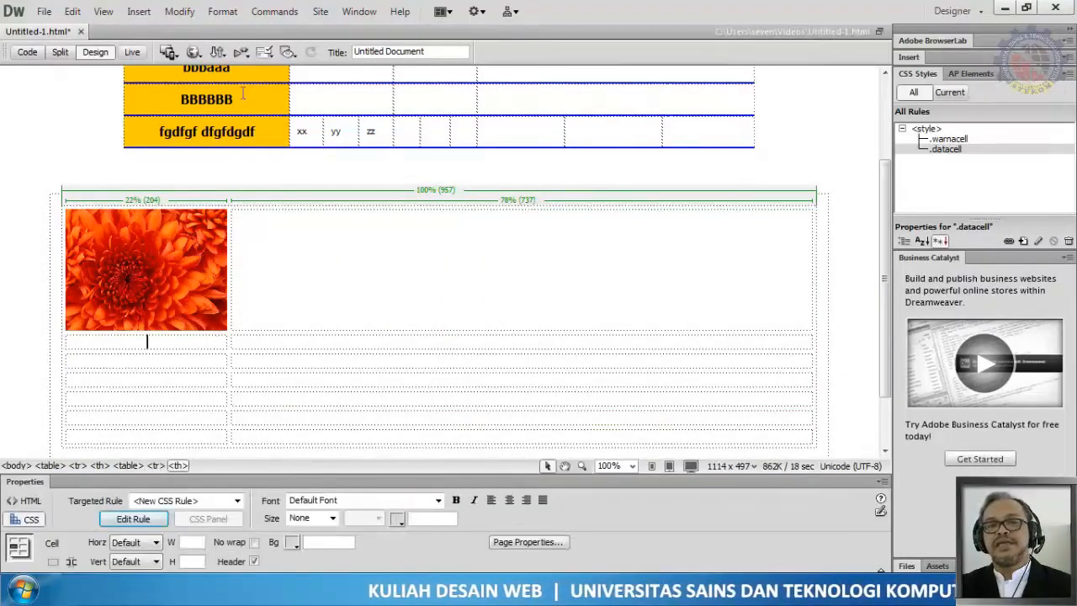
pyautogui.click(140, 14)
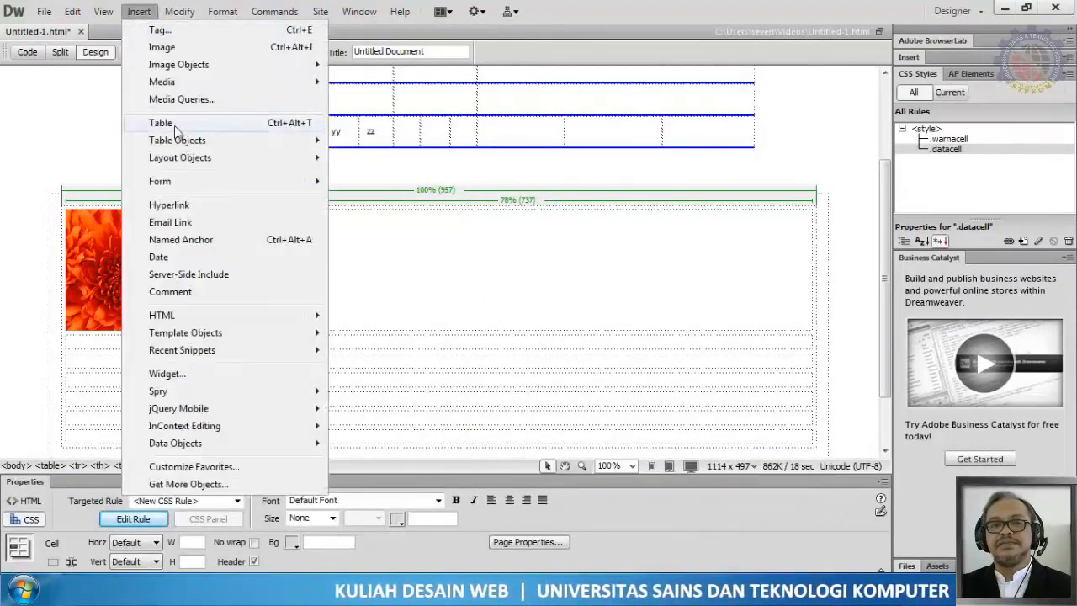
pyautogui.click(177, 48)
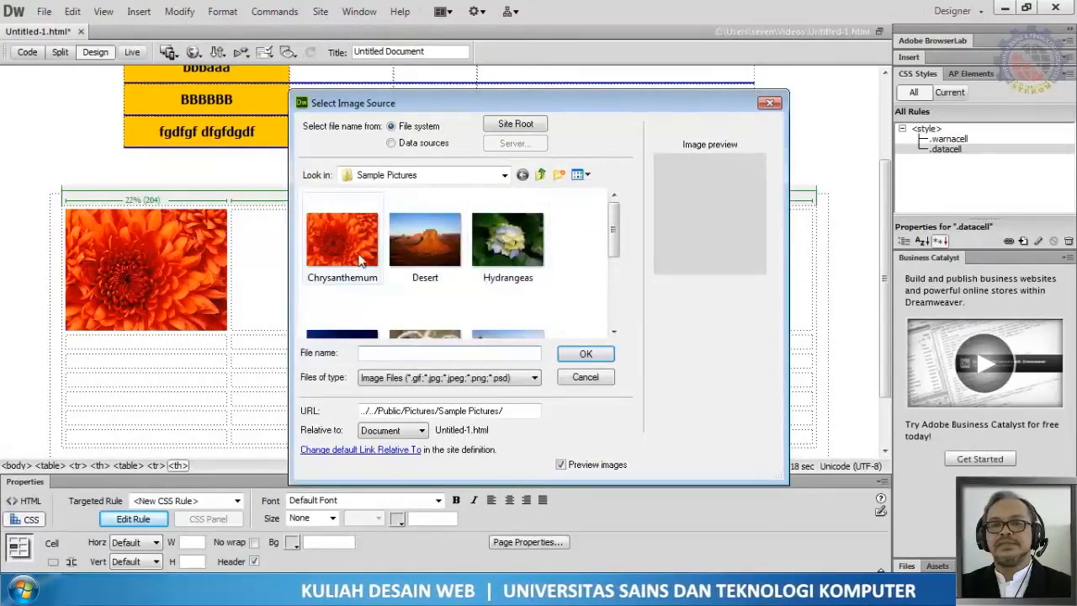
pyautogui.click(425, 243)
pyautogui.click(586, 353)
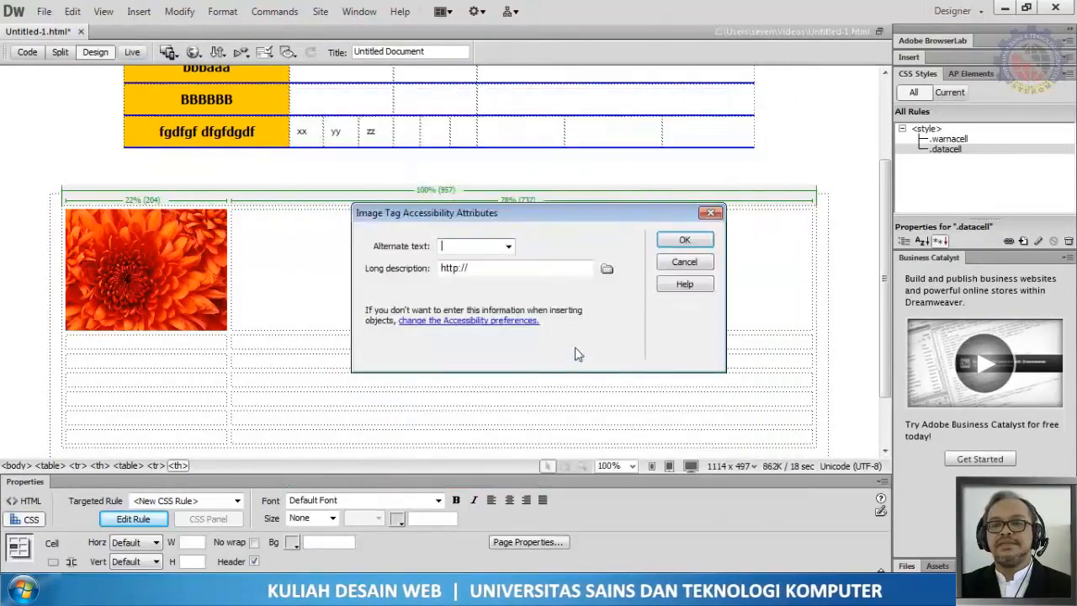
pyautogui.click(683, 240)
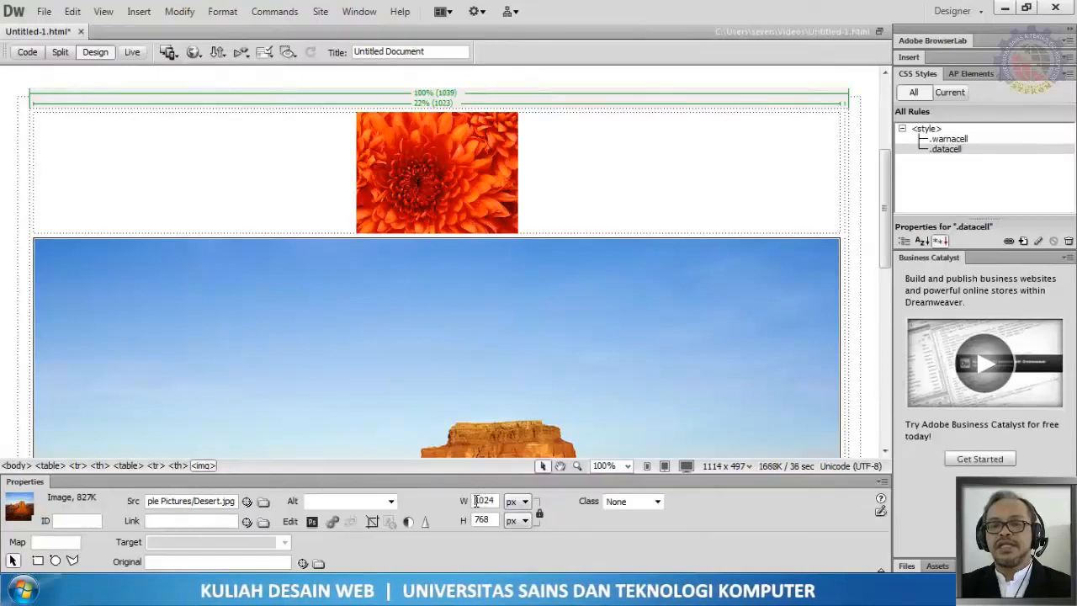
# Step: Resize the Desert image to a width of 200 px
pyautogui.moveTo(477, 501); pyautogui.dragTo(509, 507)
pyautogui.write('200')
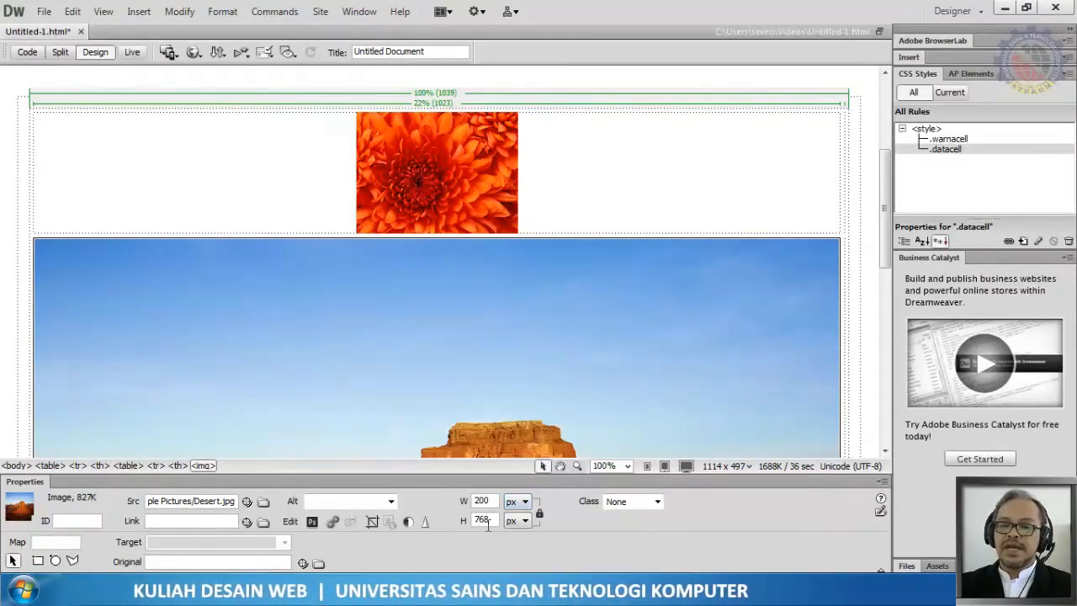
pyautogui.press('Return')
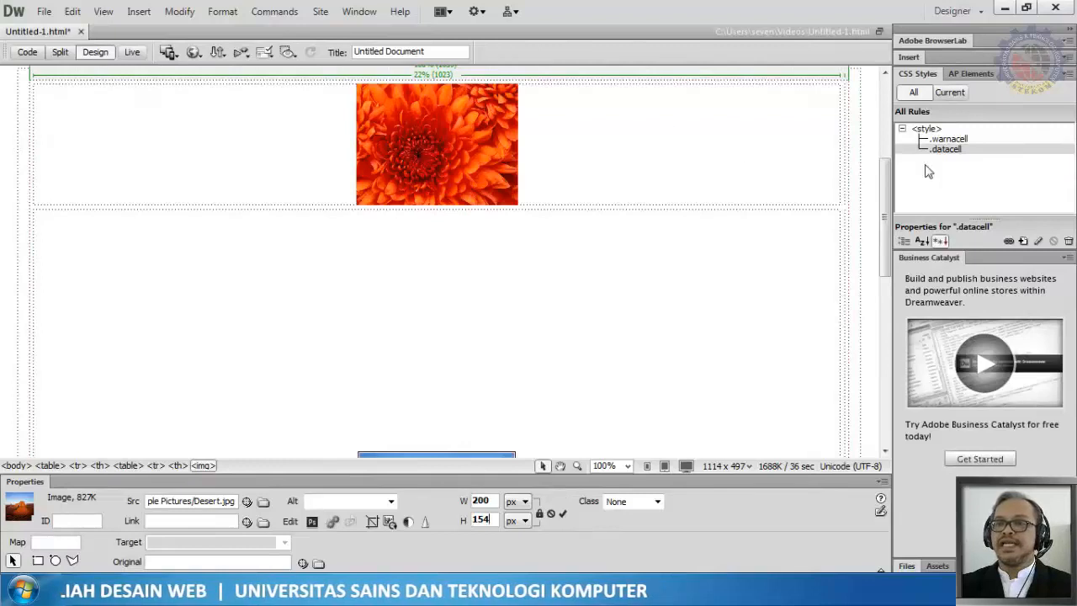
pyautogui.click(875, 134)
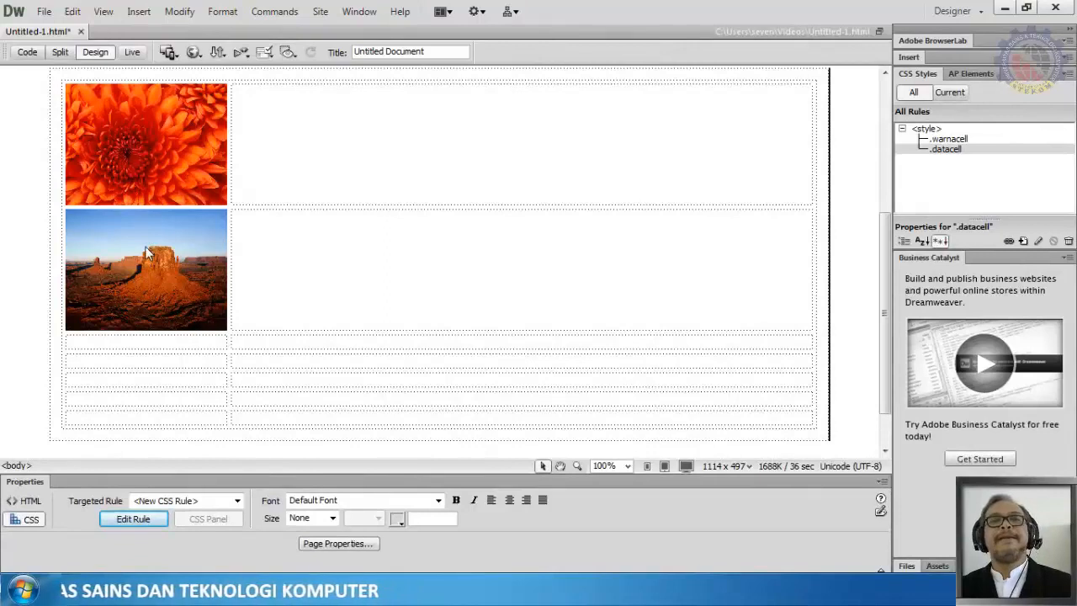
# Step: Fill the cell beside the Chrysanthemum image with a paragraph of placeholder text
pyautogui.click(271, 169)
pyautogui.write('skjdhf ksjdh')
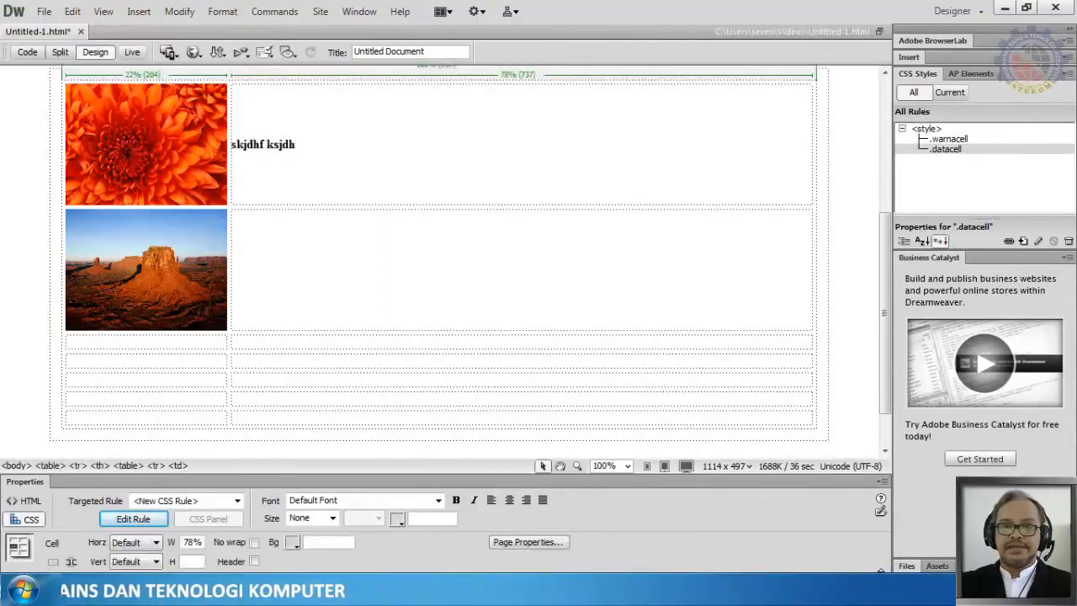
pyautogui.write('fksj fhksdjfh ksdjfh ksdjfh ksdjhfskjdfh')
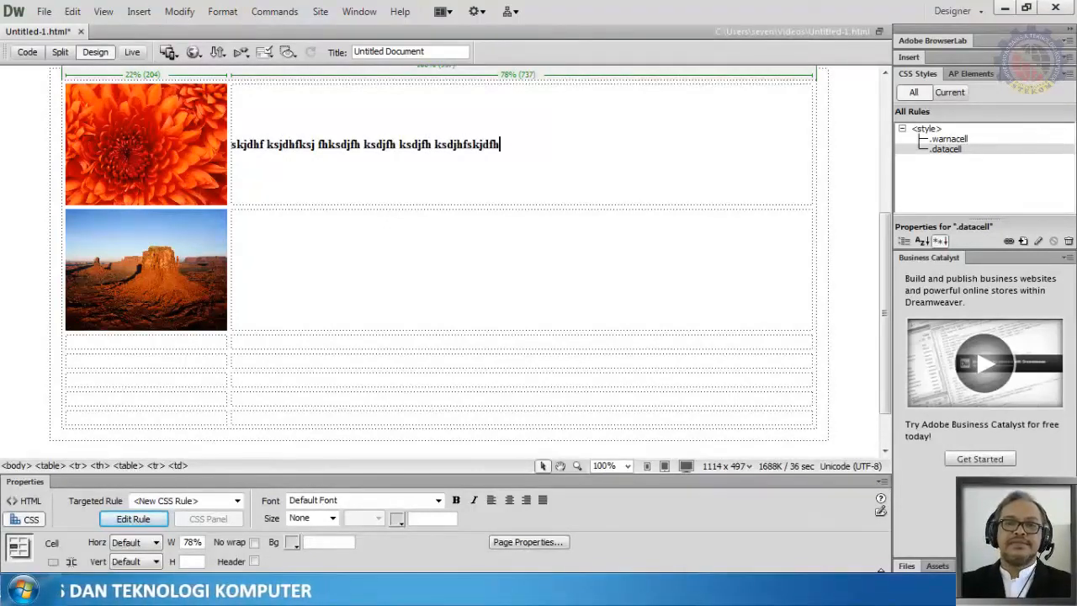
pyautogui.write(' ksjdfh skdjhfskdjfh ksdjfhskd jfhsdk jfh')
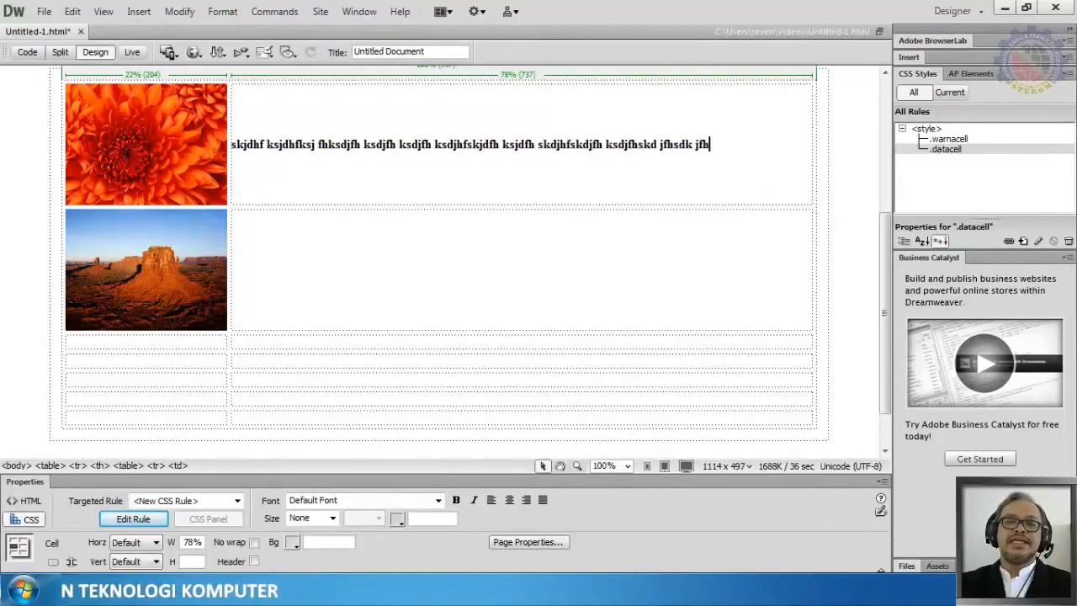
pyautogui.write('ksdjhf ksdjhfk sjdhfk sjdhf ksjdhfk sjdhfksj ')
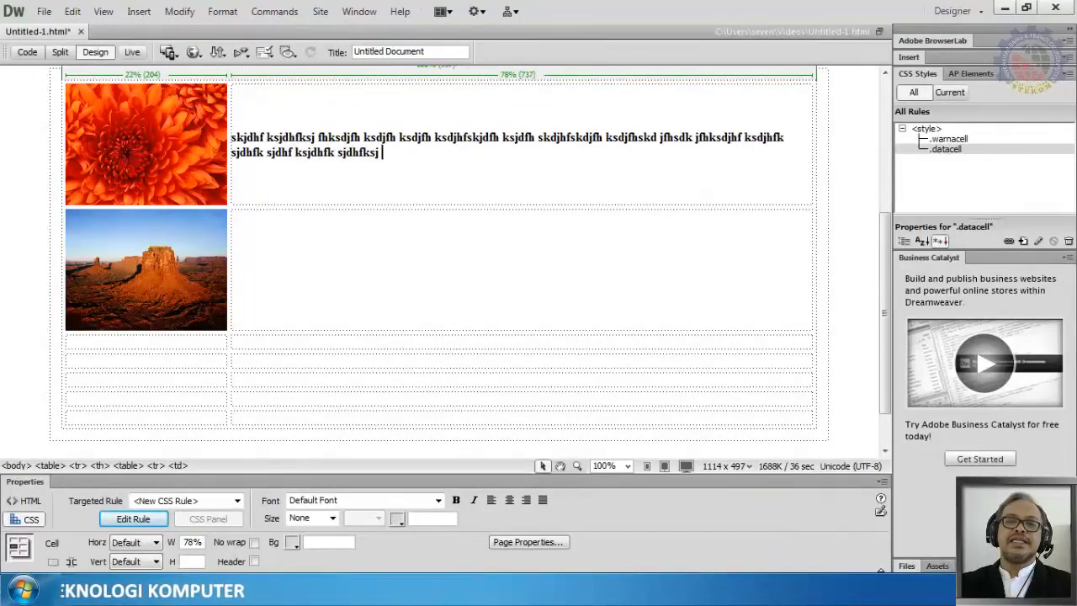
pyautogui.write('fhksjdfh ksjdhf ksjdhfksjdhfksjdhfkjsdhf kjsdhf ksjhfksjdfh ksdjhf')
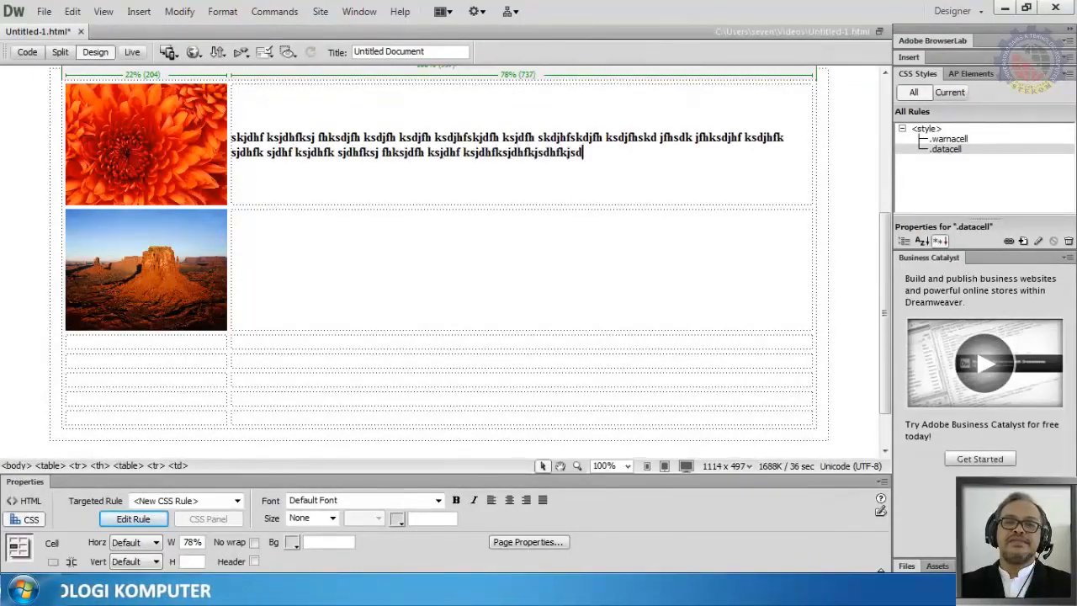
pyautogui.write(' skjdhfks')
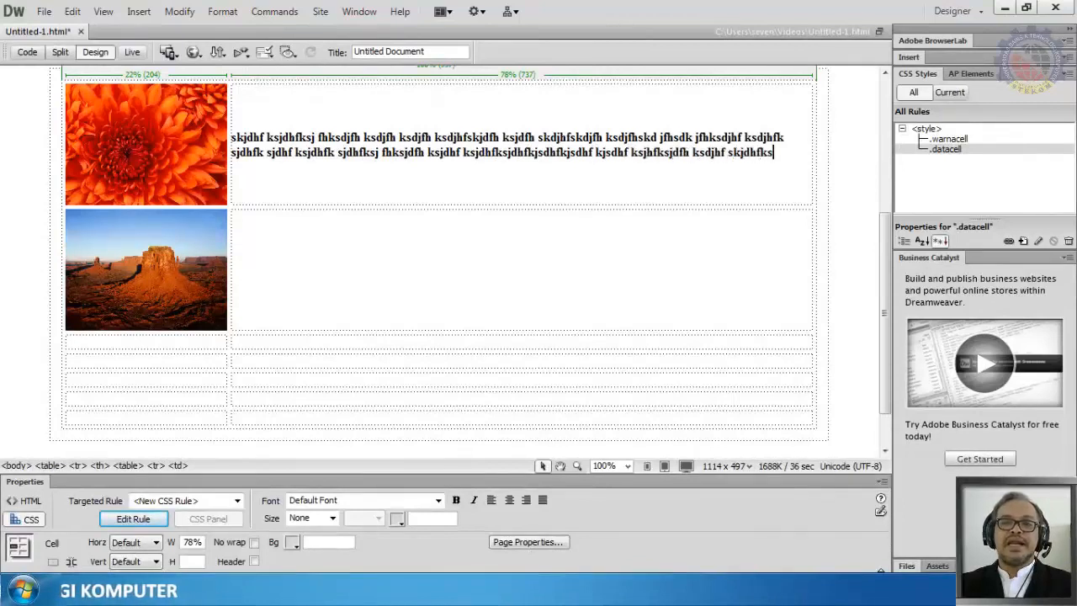
pyautogui.write('jdfh skfhsk jfhksjhf ksjhfksjhf')
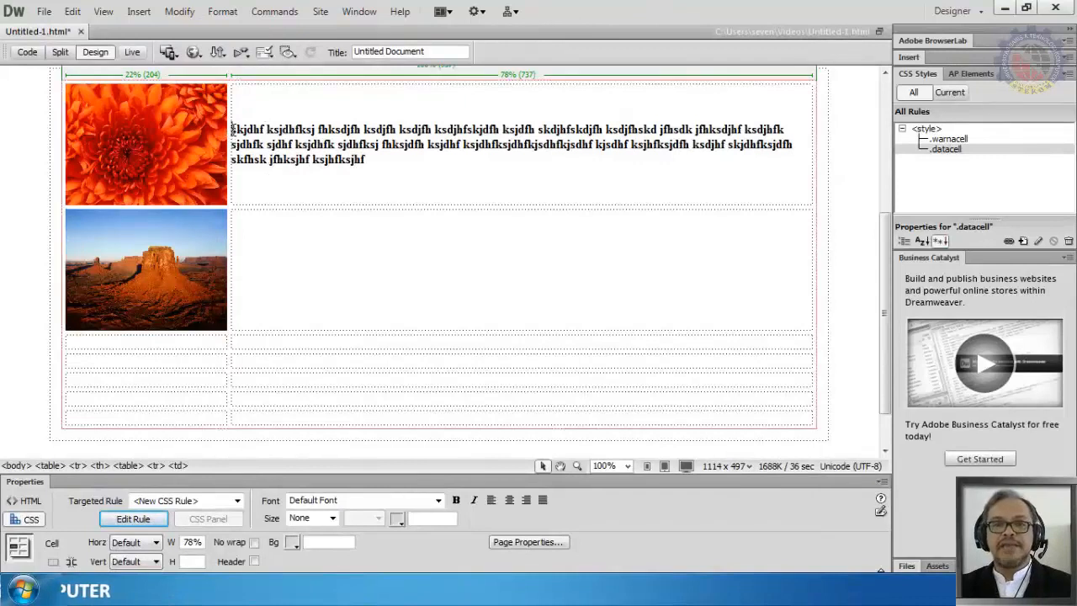
# Step: Extend the placeholder paragraph by pasting the text twice at its end
pyautogui.moveTo(233, 131); pyautogui.dragTo(393, 169)
pyautogui.hotkey('ctrl', 'c')
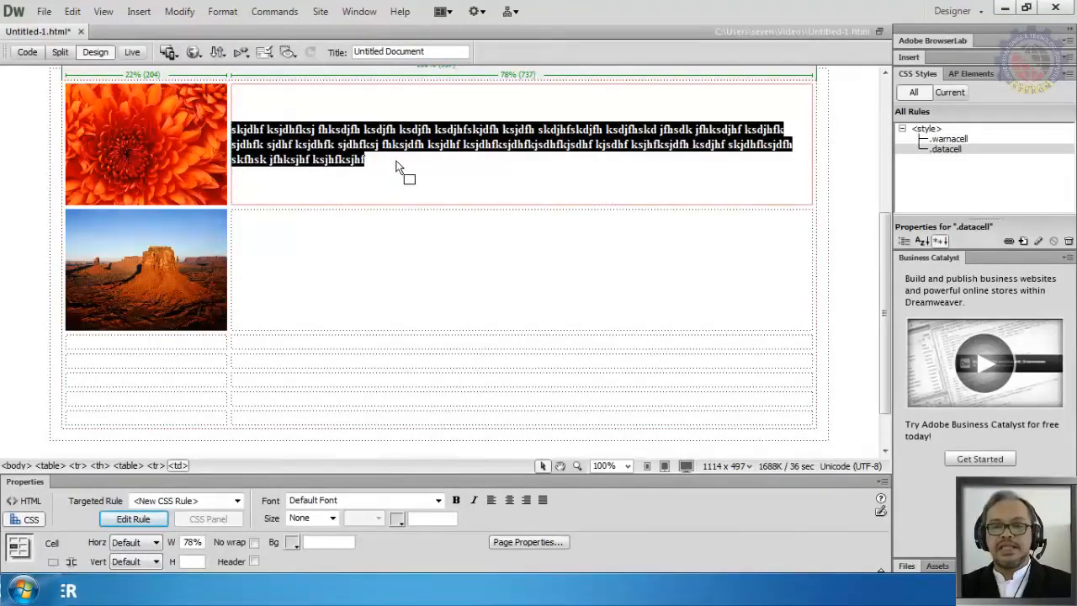
pyautogui.click(394, 160)
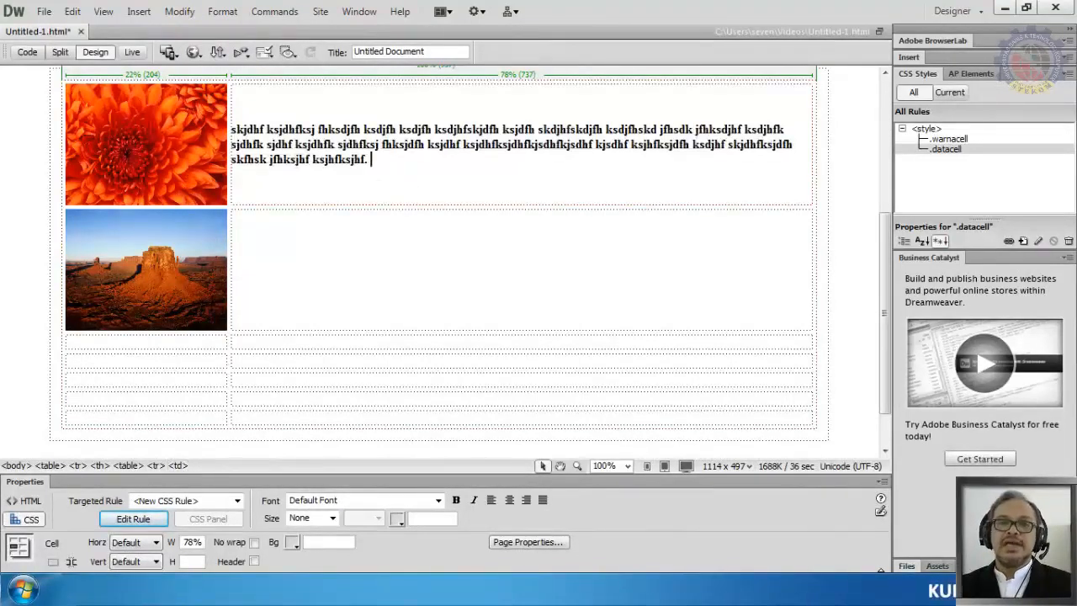
pyautogui.hotkey('ctrl', 'v')
pyautogui.hotkey('ctrl', 'v')
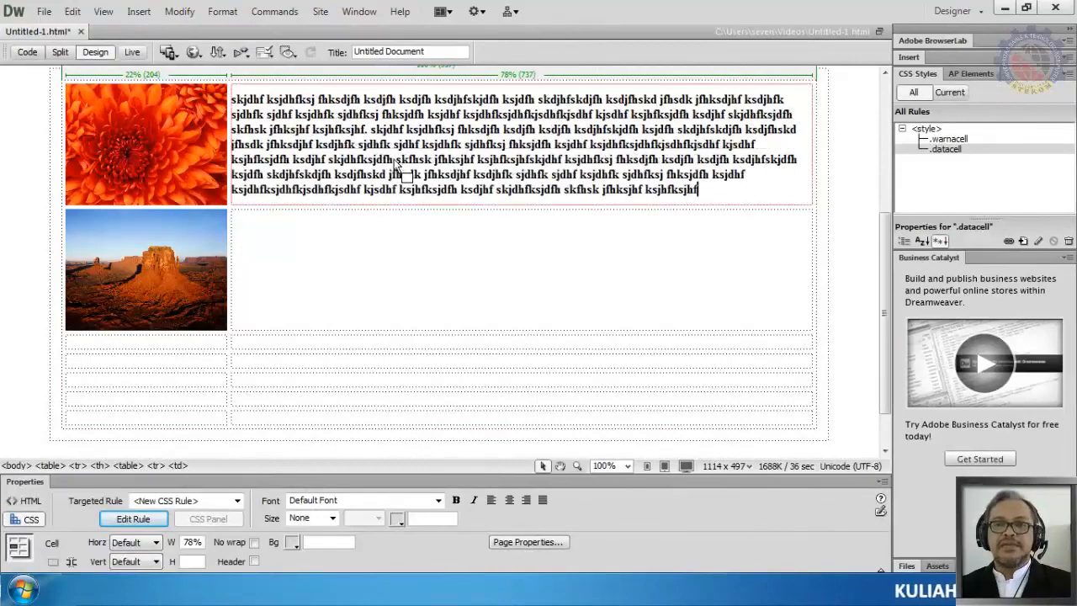
pyautogui.click(525, 236)
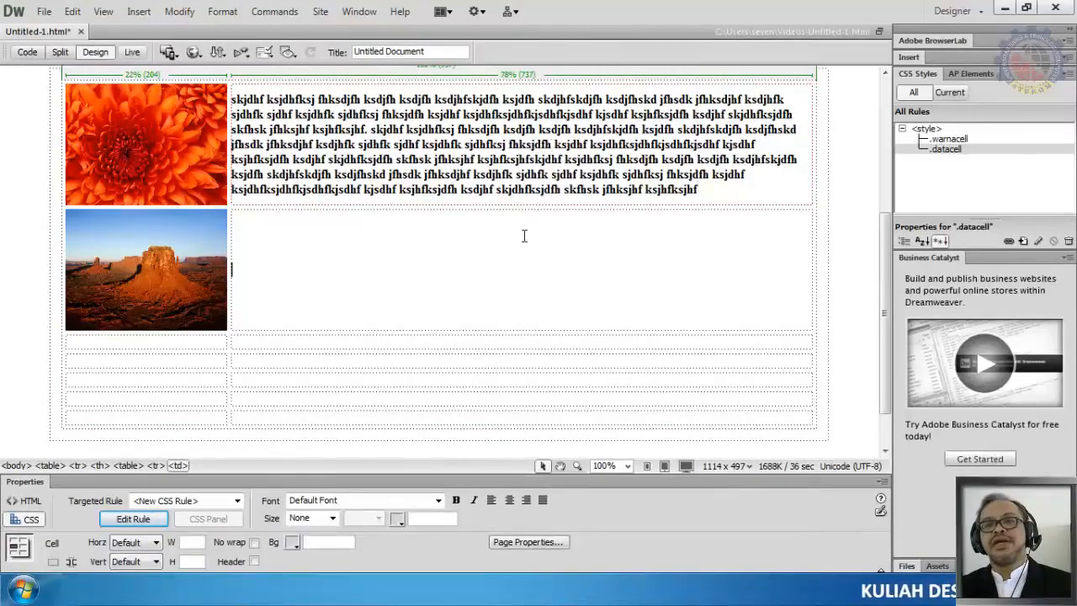
pyautogui.click(349, 116)
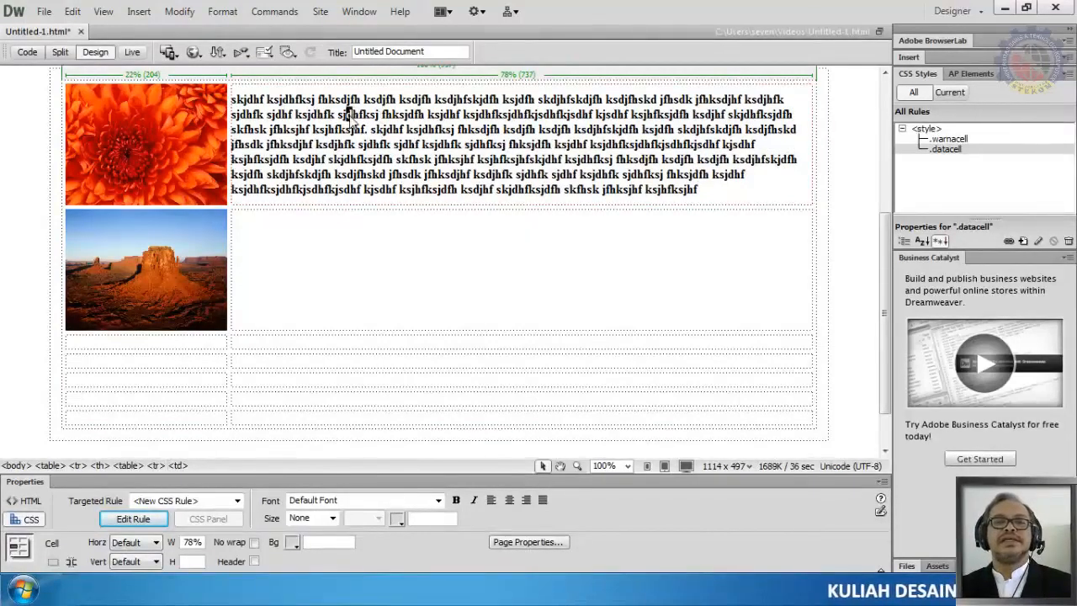
pyautogui.scroll(2, 351, 121)
pyautogui.scroll(-1, 352, 120)
pyautogui.click(854, 145)
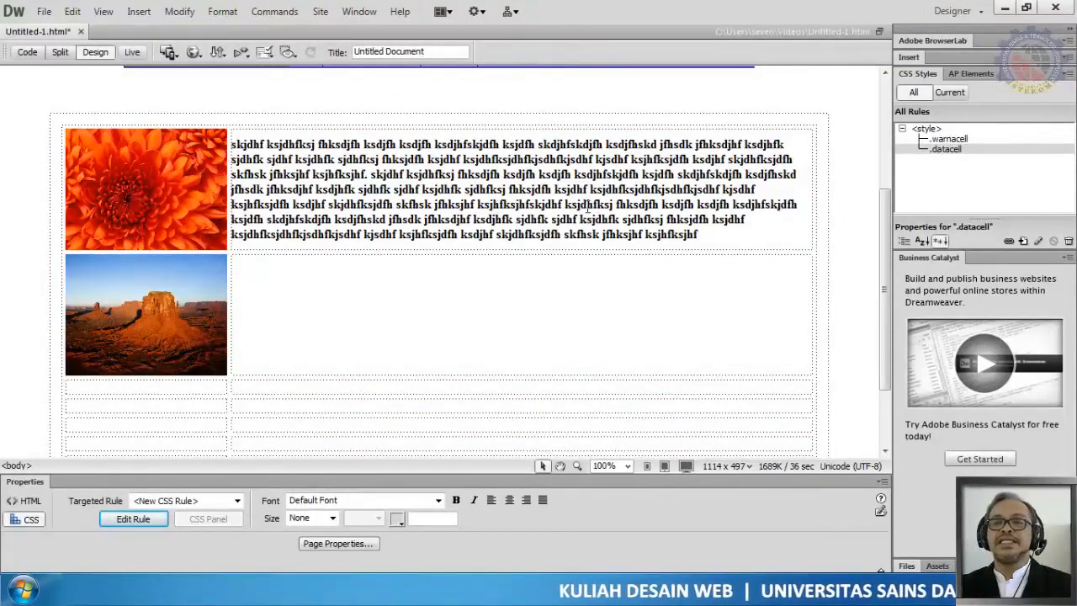
pyautogui.click(744, 219)
pyautogui.scroll(-3, 743, 219)
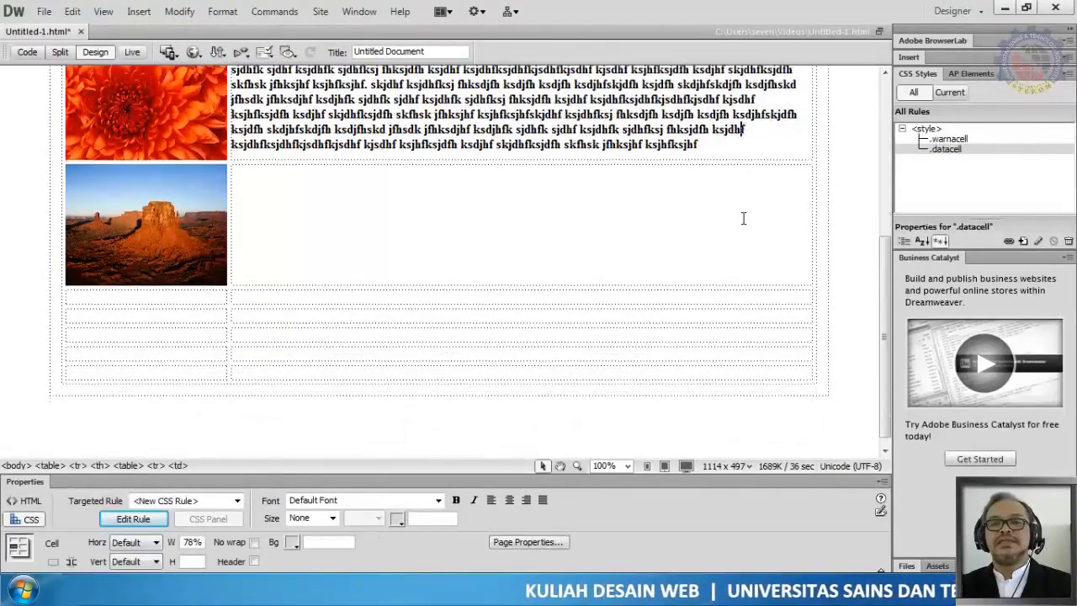
pyautogui.scroll(3, 743, 218)
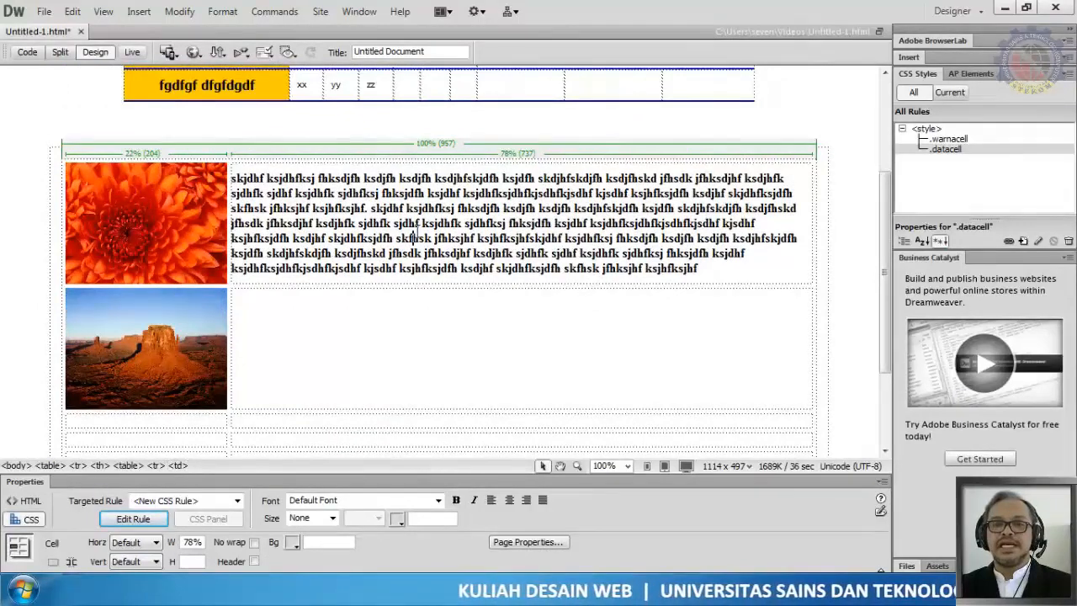
# Step: Set the nested table's cell spacing to 12
pyautogui.click(429, 145)
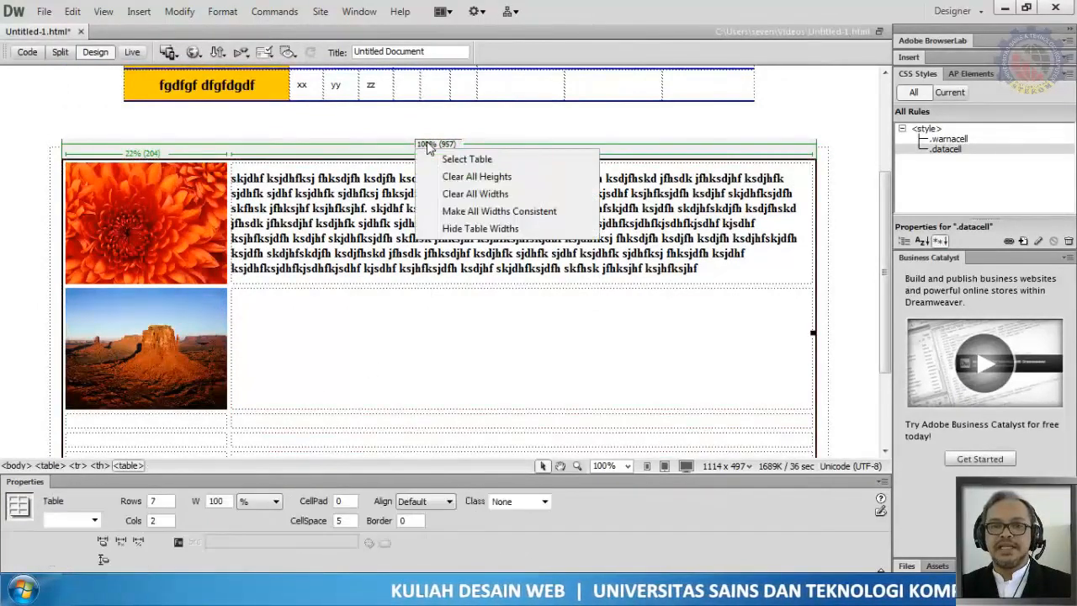
pyautogui.click(341, 520)
pyautogui.press('BackSpace')
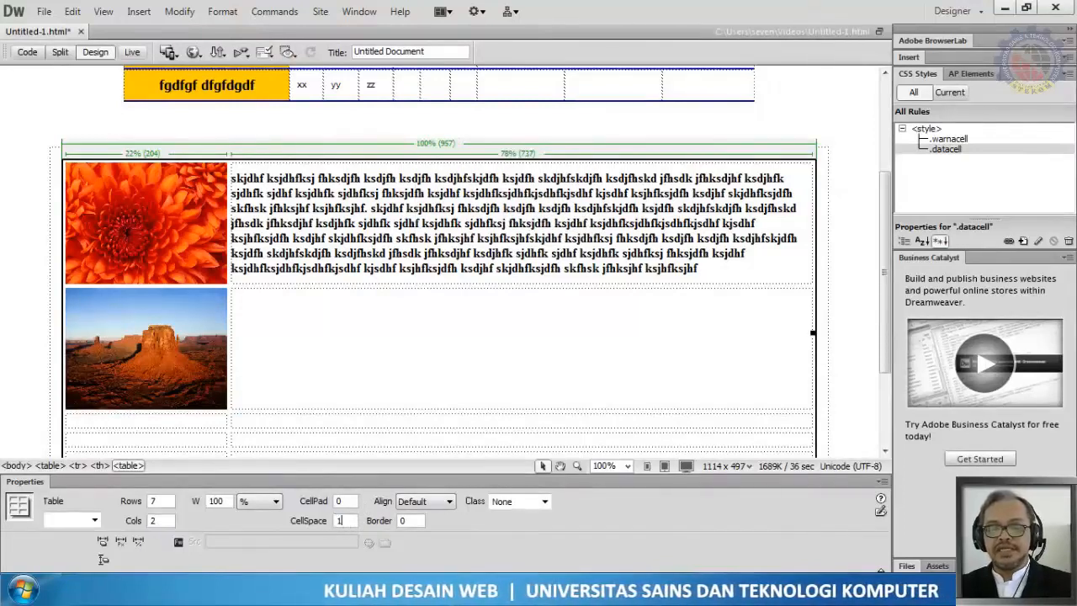
pyautogui.write('12')
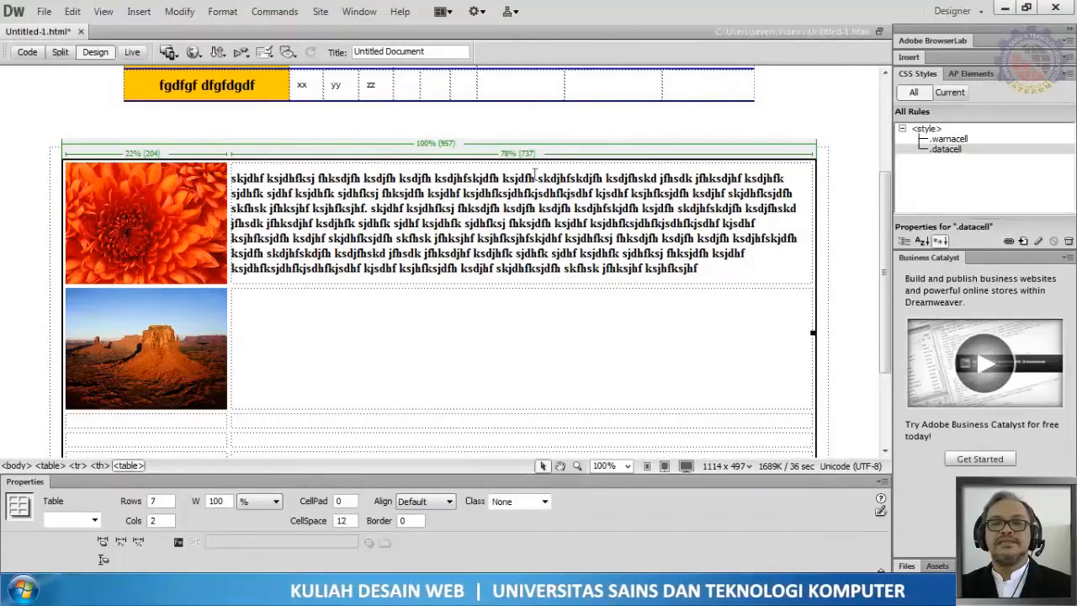
pyautogui.press('Return')
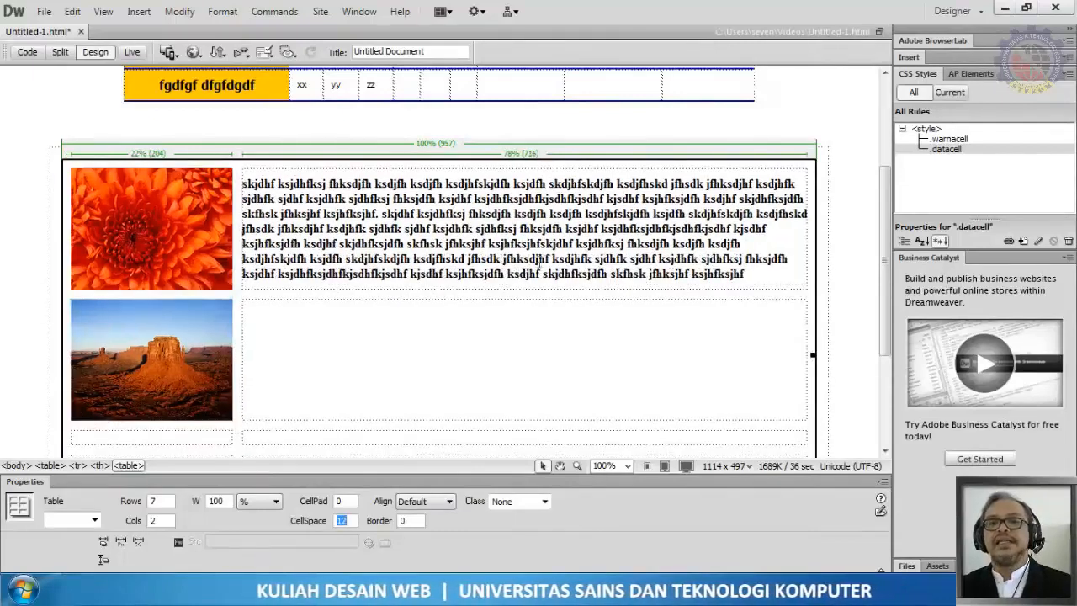
# Step: Set the outer centered table's cell spacing to 0
pyautogui.click(310, 214)
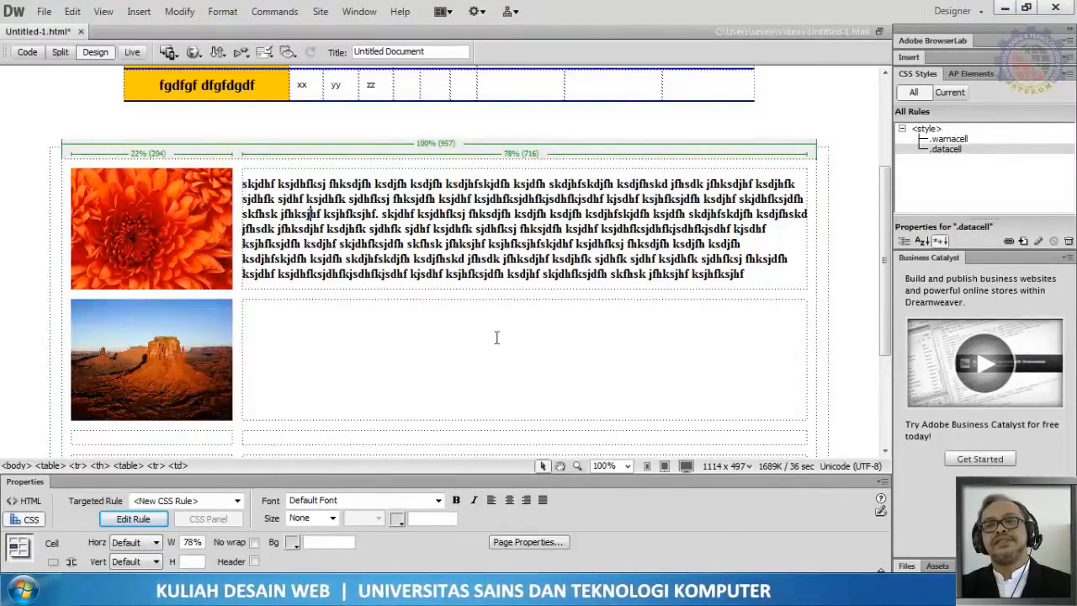
pyautogui.click(828, 174)
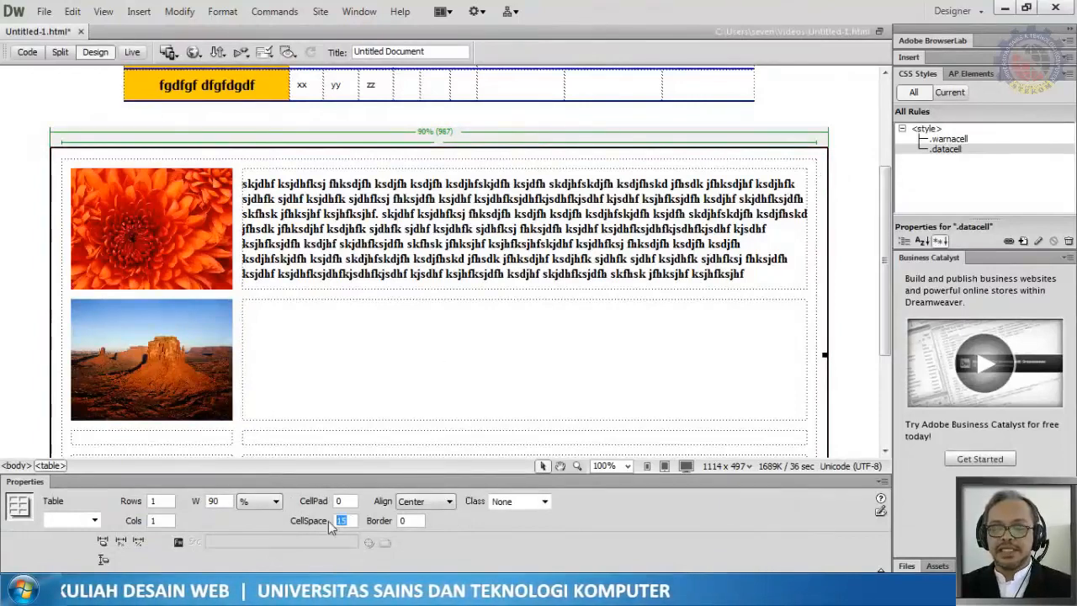
pyautogui.write('0')
pyautogui.press('Return')
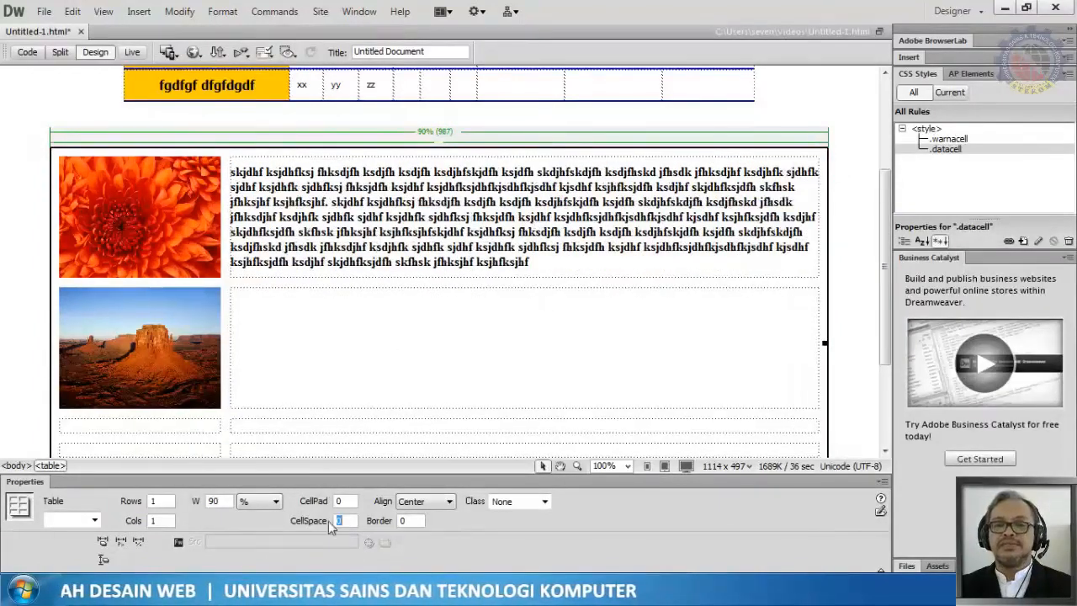
# Step: Paste the placeholder paragraph into the empty cell beside the Desert image
pyautogui.click(856, 183)
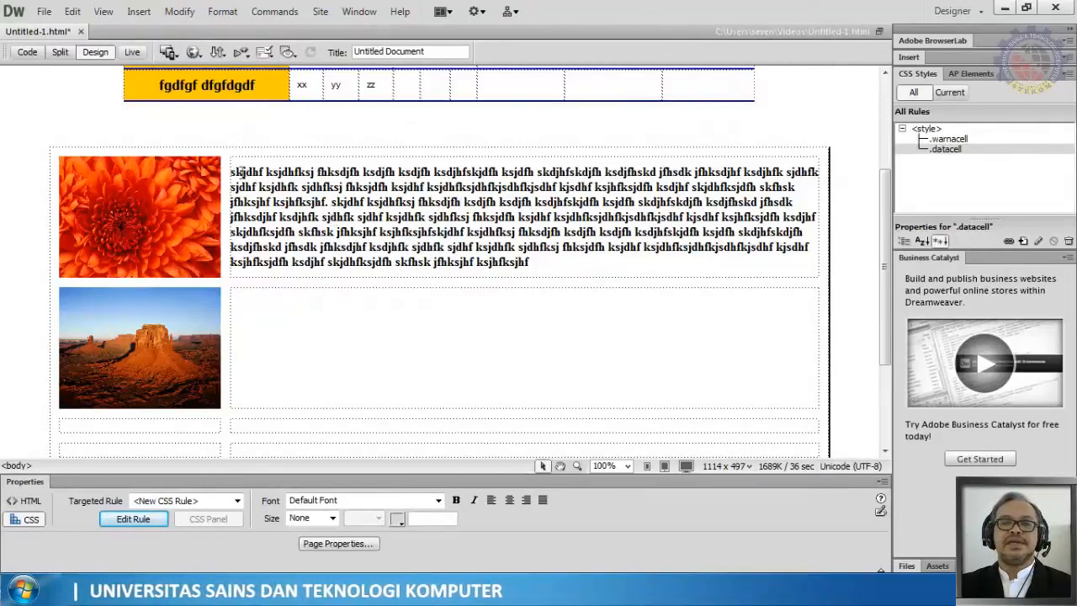
pyautogui.click(280, 312)
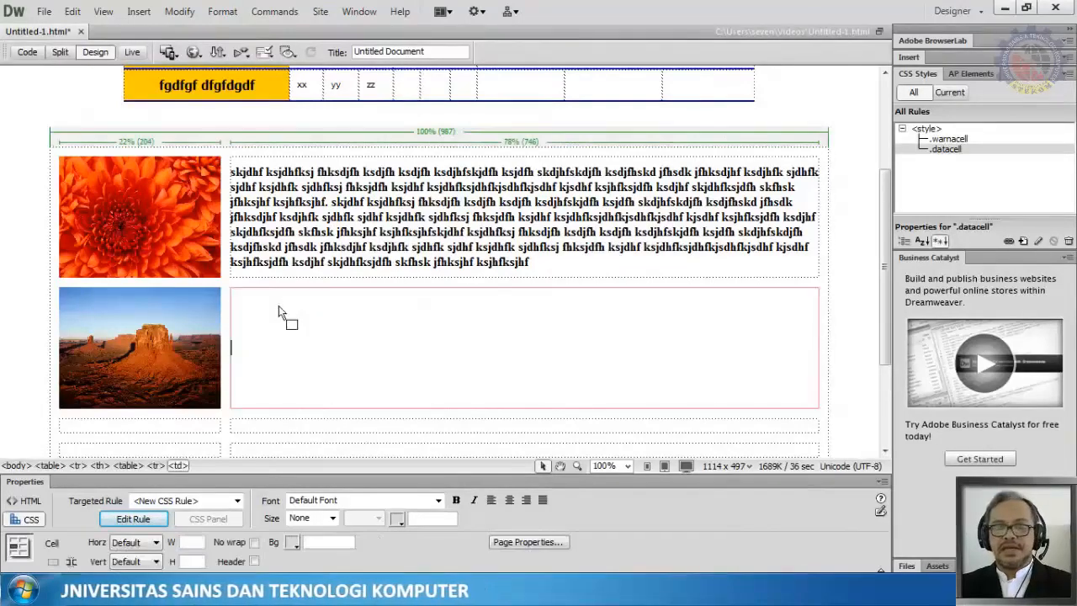
pyautogui.write('skjdhf ksjdhfksj fhksdjfh ksdjfh ksdjfh ksdjhfskjdfh ksjdfh skdjhfskdjfh ksdjfhskd jfhsdk jfhksdjhf ksdjhfk sjdhfk sjdhf ksjdhfk sjdhfksj fhksdjfh ksjdhf ksjdhfksjdhfkjsdhfkjsdhf kjsdhf ksjhfksjdfh ksdjhf skjdhfksjdfh skfhsk jfhksjhf ksjhfksjhfskjdhf ksjdhfksj fhksdjfh ksdjfh ksdjfh ksdjhfskjdfh ksjdfh skdjhfskdjfh ksdjfhskd jfhsdk jfhksdjhf ksdjhfk sjdhfk sjdhf ksjdhfk sjdhfksj fhksdjfh ksjdhf ksjdhfksjdhfkjsdhfkjsdhf kjsdhf ksjhfksjdfh ksdjhf skjdhfksjdfh skfhsk jfhksjhf ksjhfksjhf')
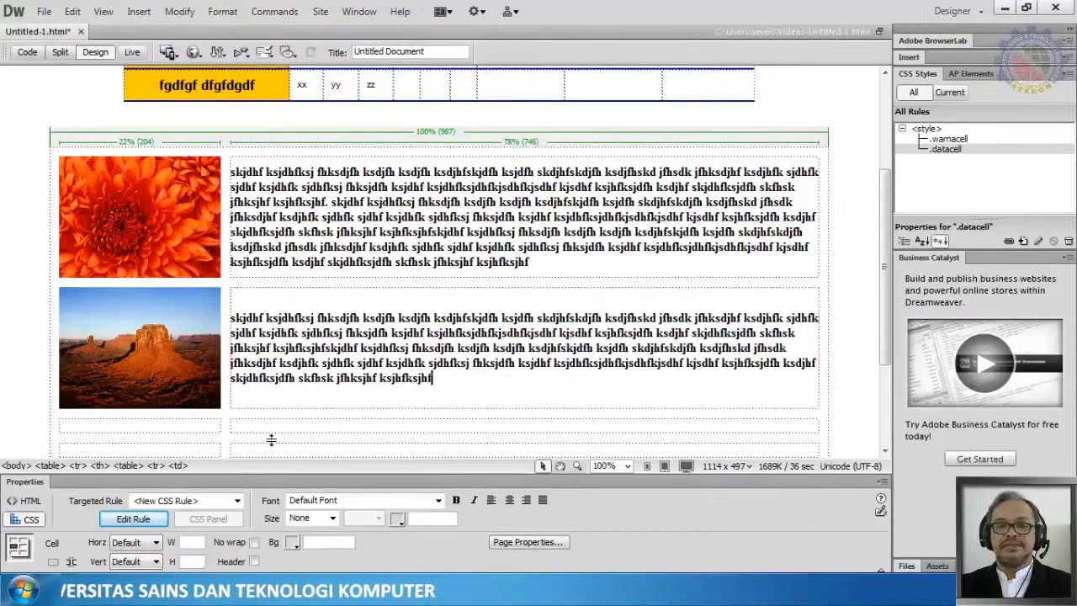
# Step: Insert the Hydrangeas image from Sample Pictures into the cell below the Desert image
pyautogui.scroll(-2, 271, 440)
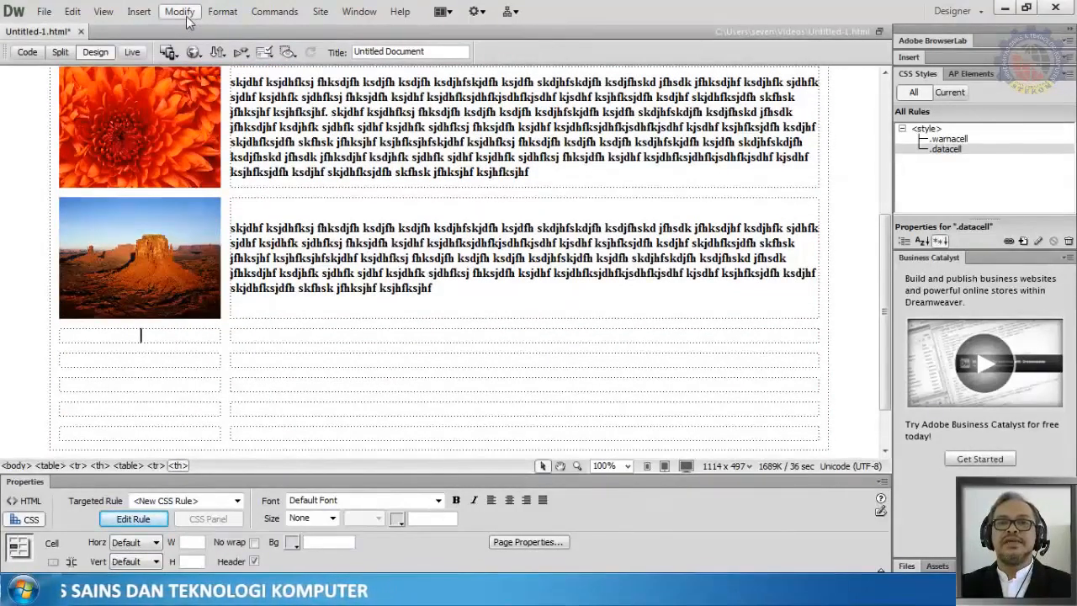
pyautogui.click(139, 12)
pyautogui.click(162, 48)
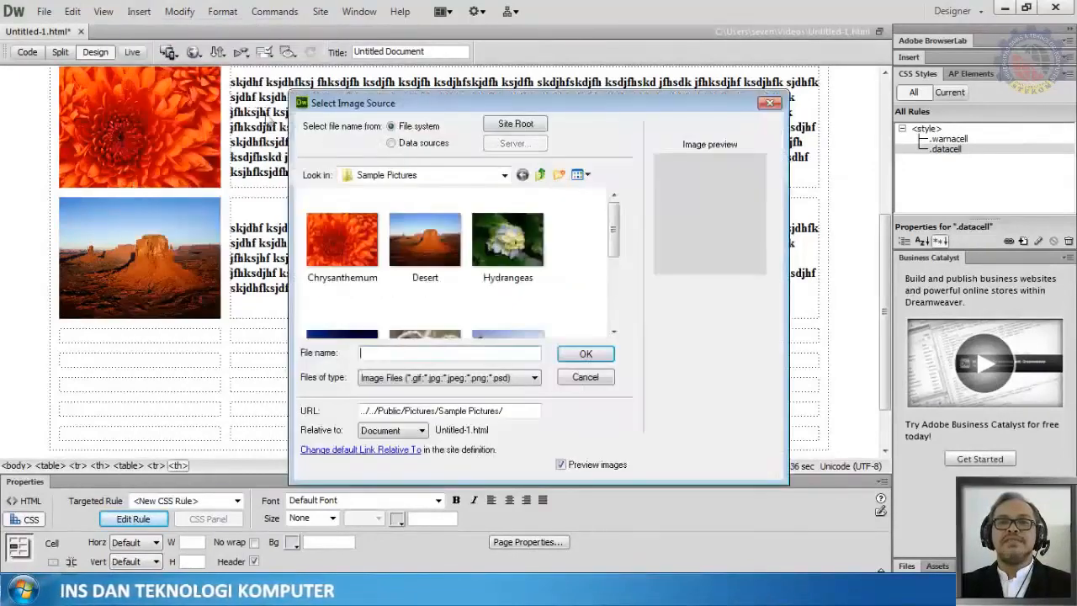
pyautogui.click(507, 240)
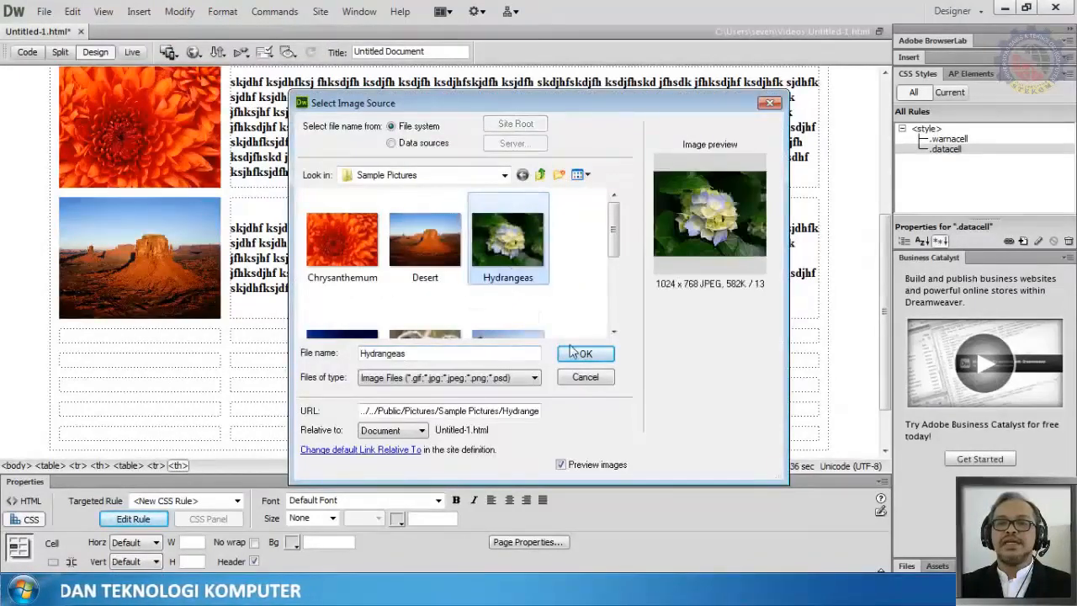
pyautogui.click(584, 354)
pyautogui.click(685, 242)
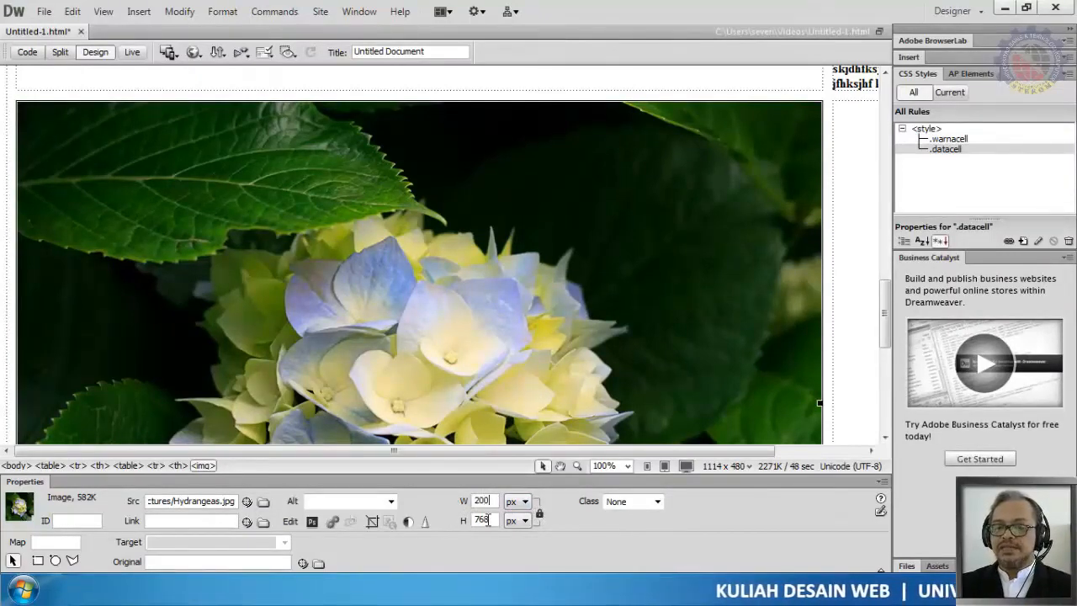
# Step: Resize the Hydrangeas image to 200 px wide, keeping its proportions
pyautogui.press('Return')
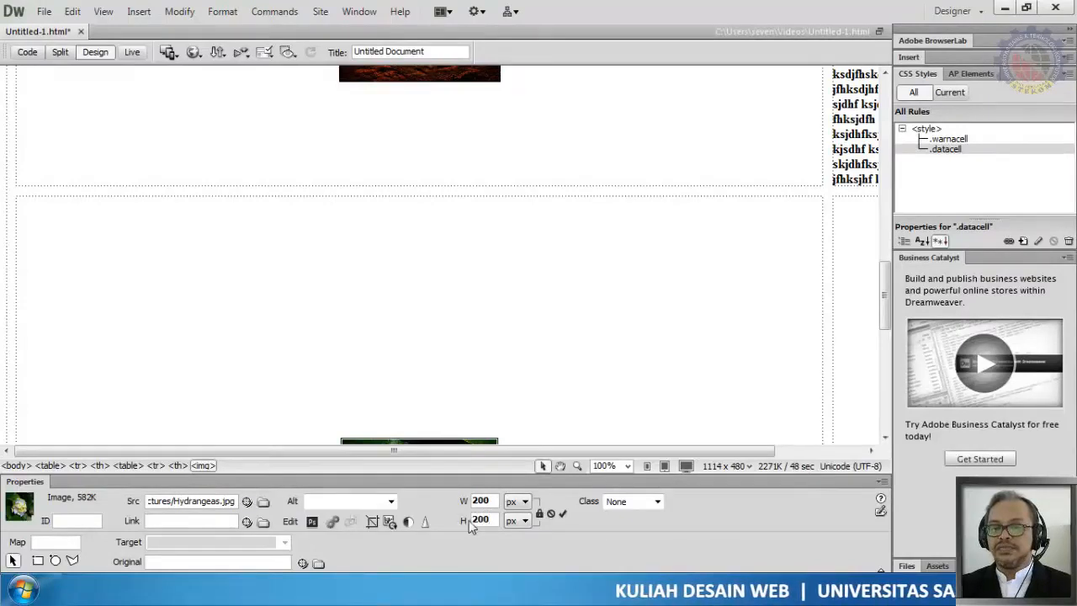
pyautogui.click(495, 501)
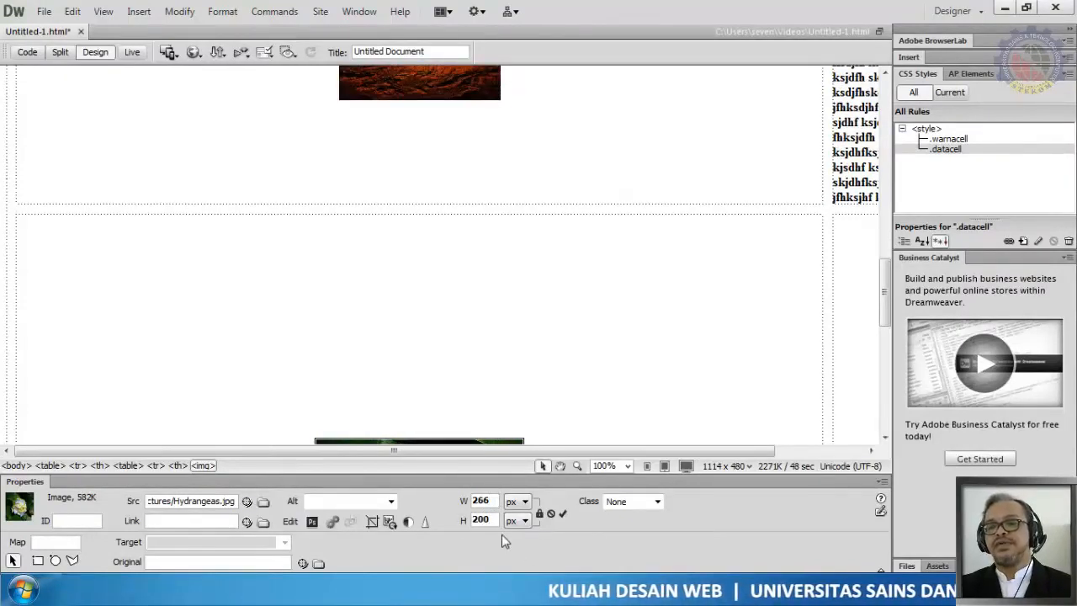
pyautogui.moveTo(497, 501); pyautogui.dragTo(468, 502)
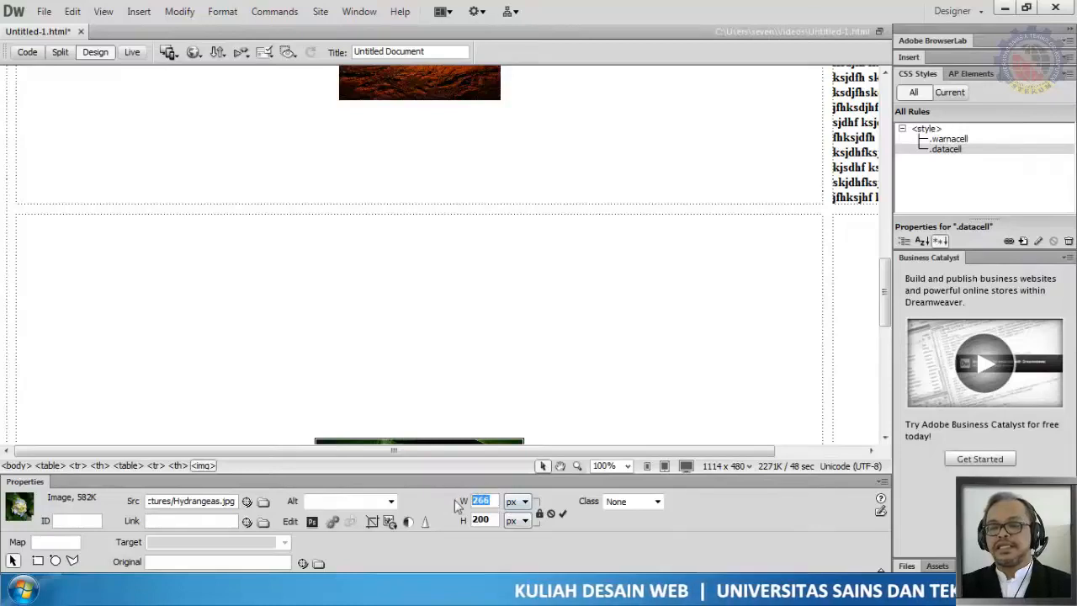
pyautogui.write('200')
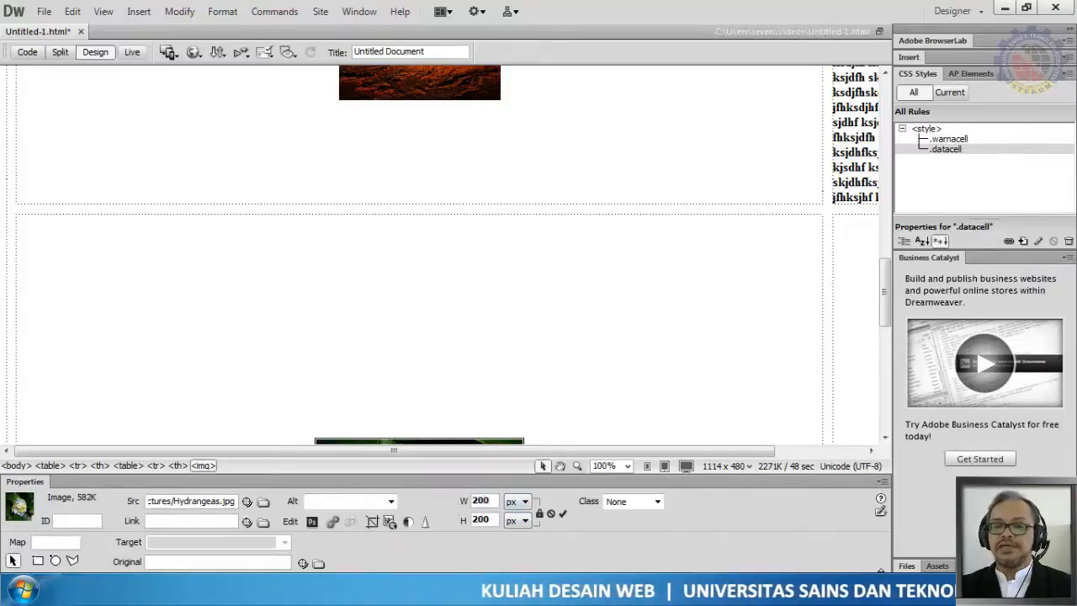
pyautogui.click(491, 520)
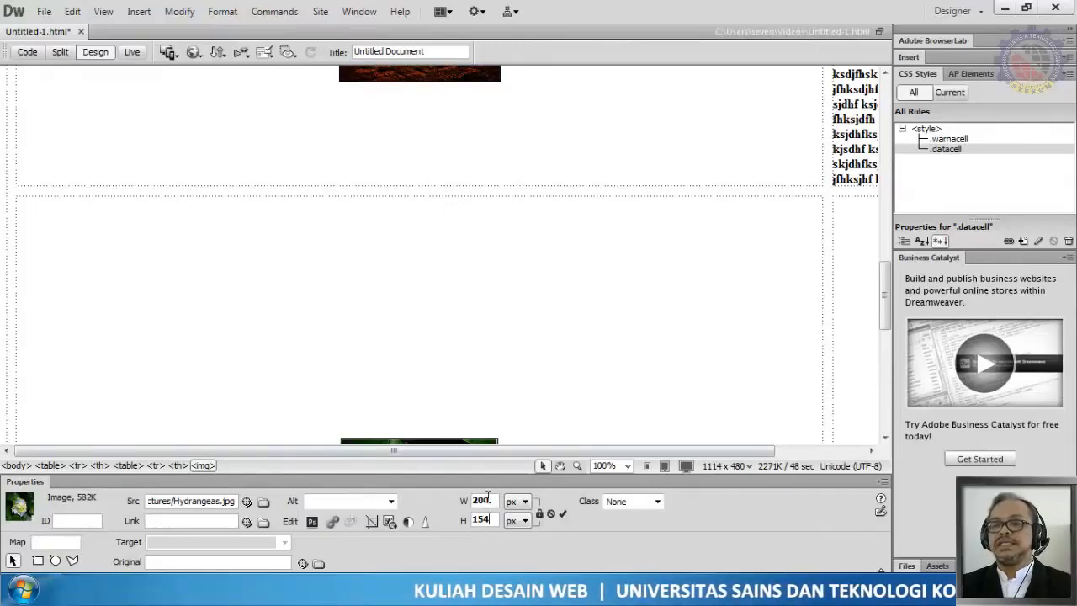
# Step: Paste the placeholder paragraph into the cell beside the Hydrangeas image
pyautogui.click(847, 245)
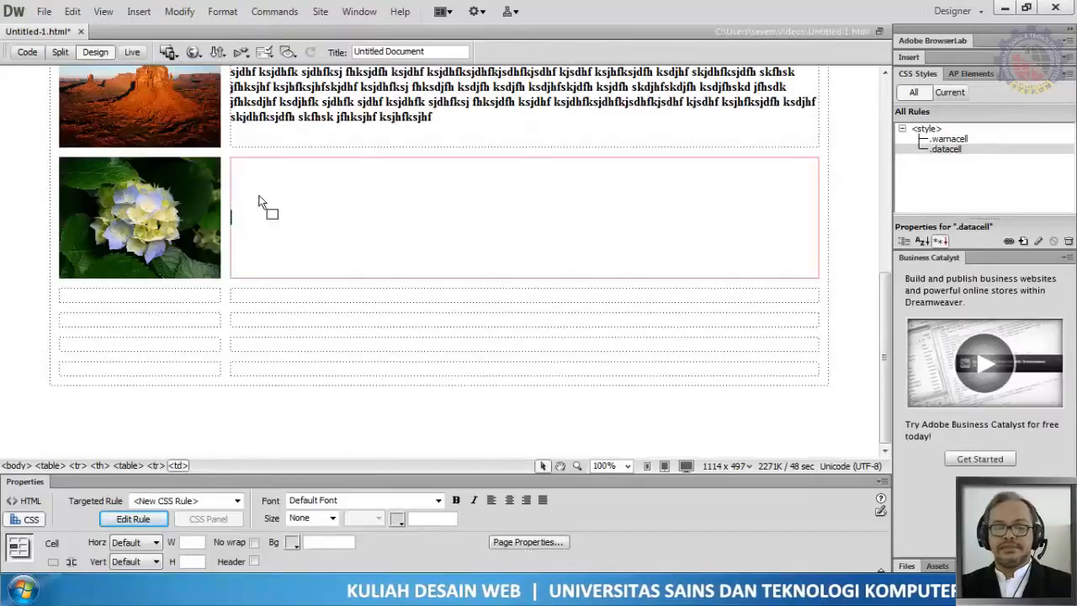
pyautogui.write('skjdhf ksjdhfksj fhksdjfh ksdjfh ksdjfh ksdjhfskjdfh ksjdfh skdjhfskdjfh ksdjfhskd jfhsdk jfhksdjhf ksdjhfk sjdhfk sjdhf ksjdhfk sjdhfksj fhksdjfh ksjdhf ksjdhfksjdhfkjsdhfkjsdhf kjsdhf ksjhfksjdfh ksdjhf skjdhfksjdfh skfhsk jfhksjhf ksjhfksjhf')
# Step: Save the document
pyautogui.scroll(5, 259, 296)
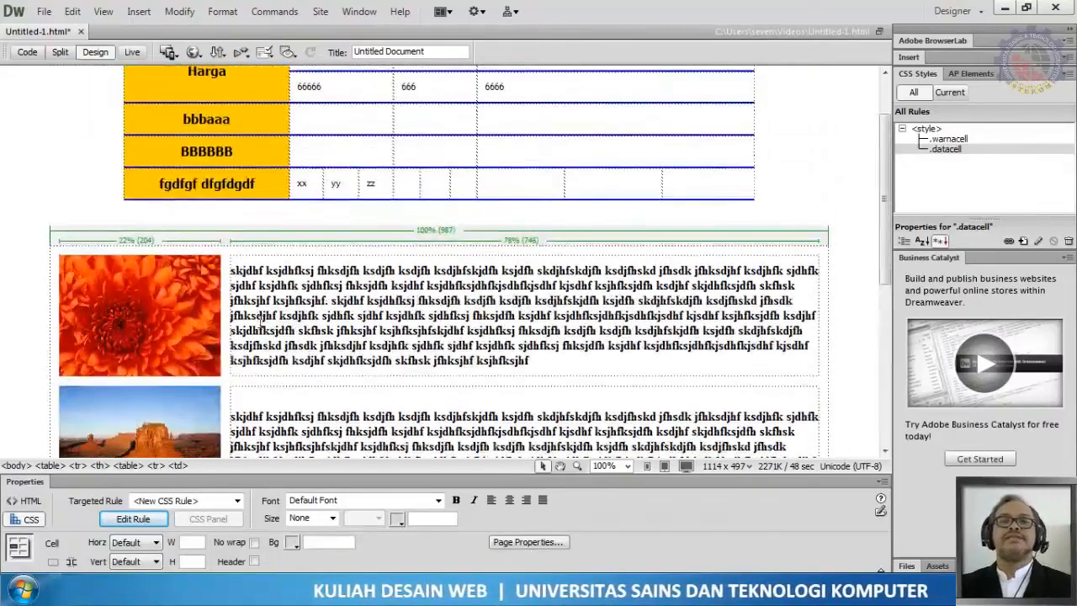
pyautogui.click(46, 12)
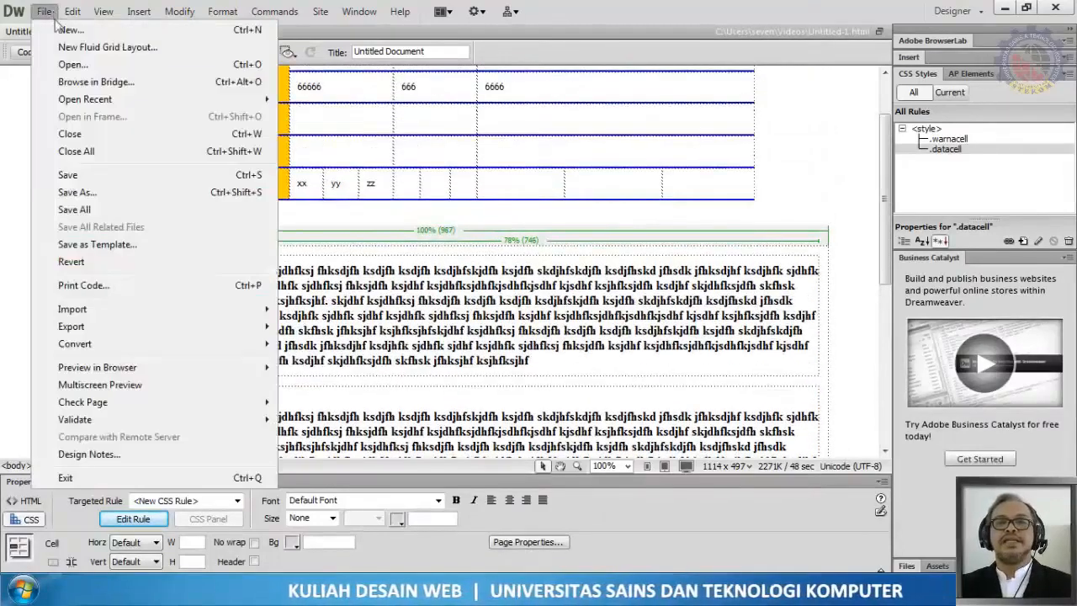
pyautogui.click(87, 182)
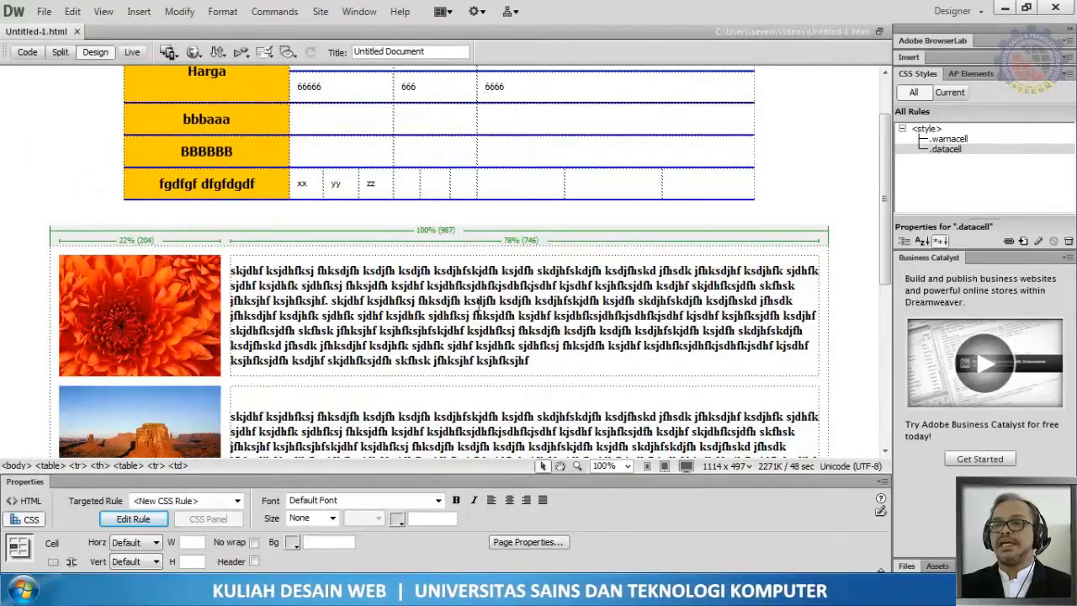
# Step: Preview the page in Chrome, then close the preview tab and return to the editor
pyautogui.click(834, 153)
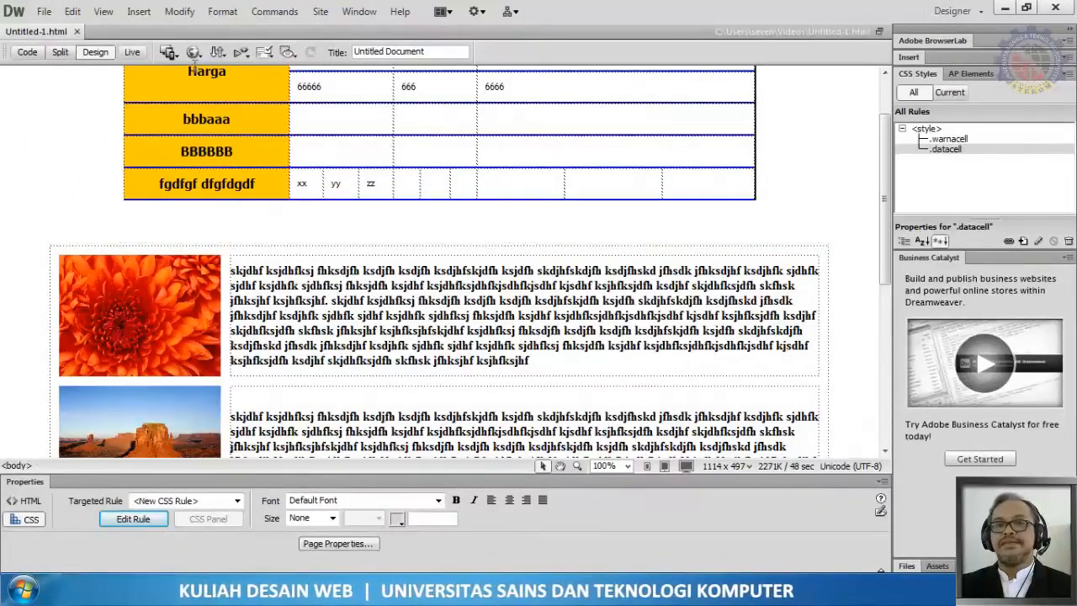
pyautogui.click(193, 52)
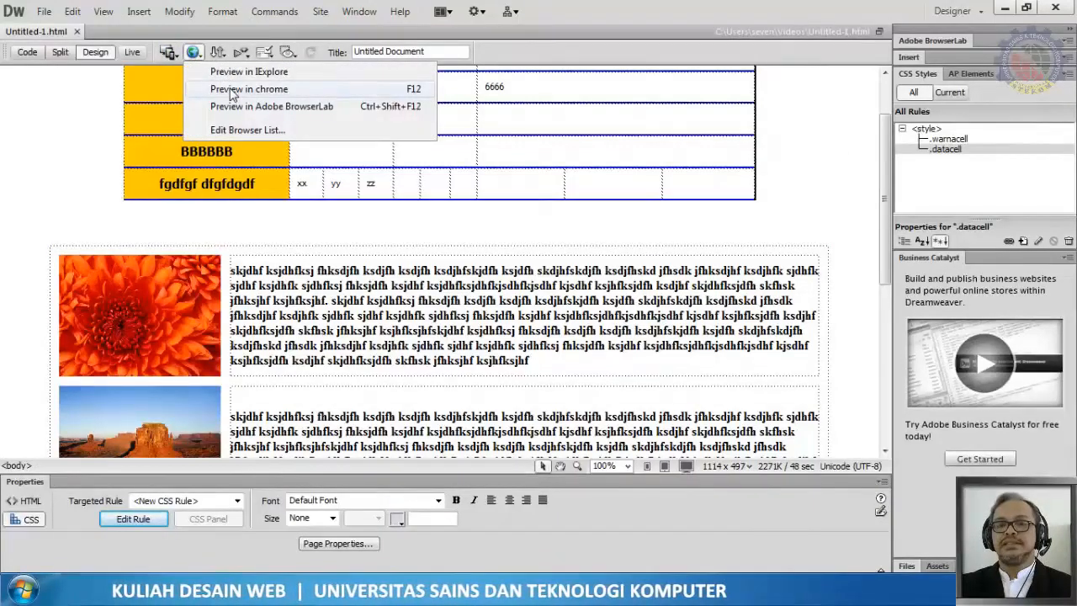
pyautogui.click(232, 89)
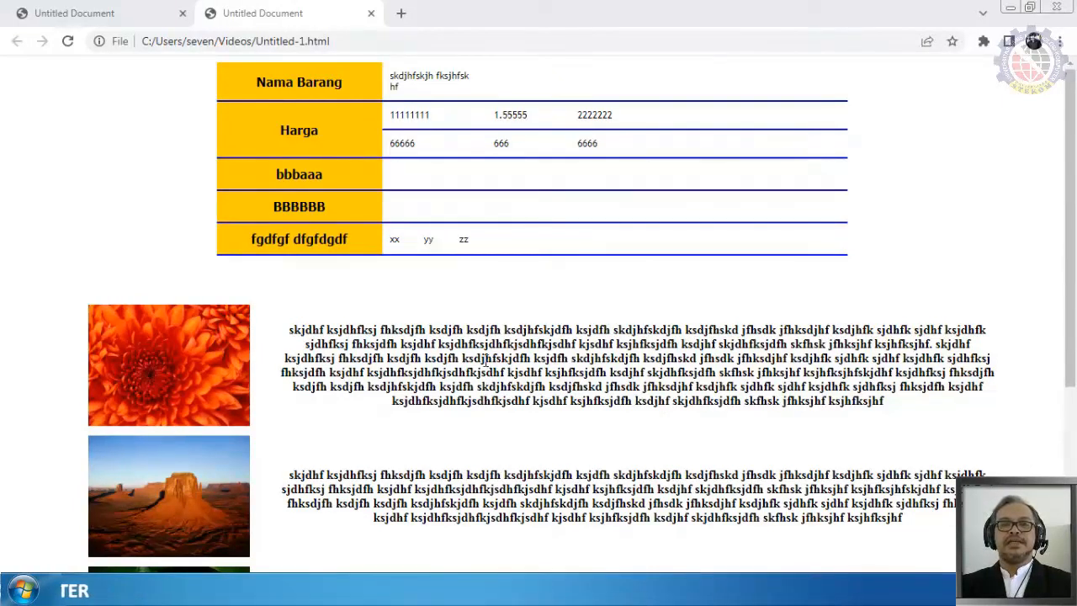
pyautogui.click(181, 16)
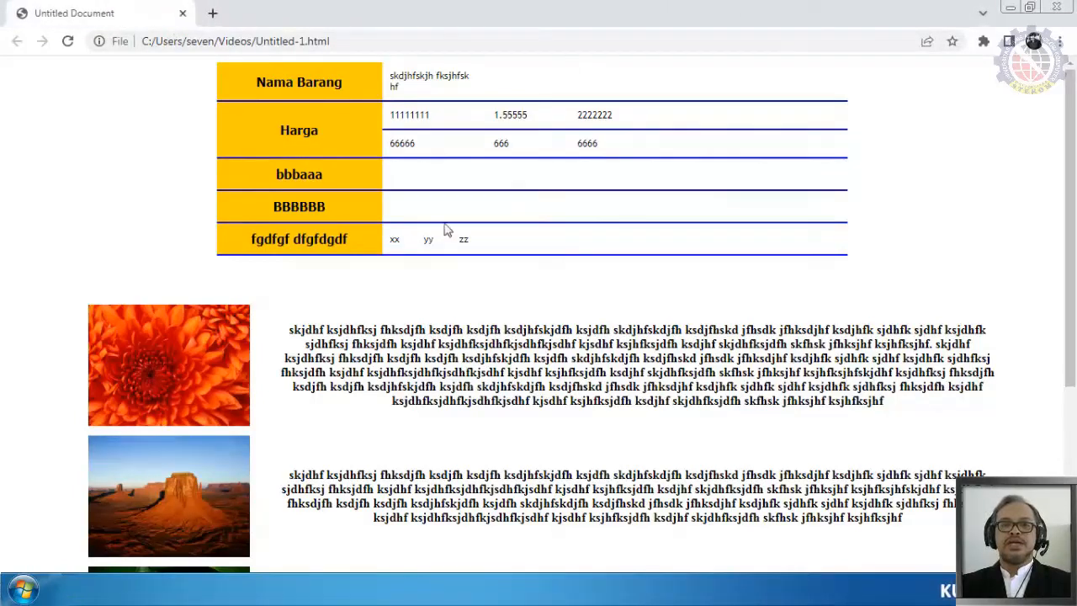
pyautogui.hotkey('alt', 'Tab')
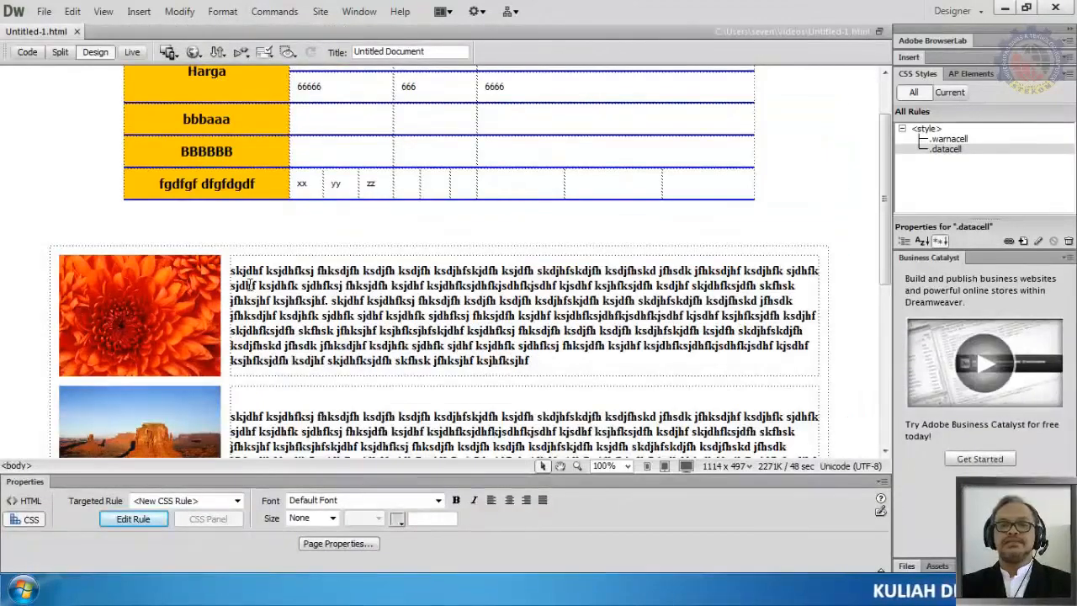
# Step: Select the text column of the nested table and center its content horizontally
pyautogui.scroll(-2, 252, 286)
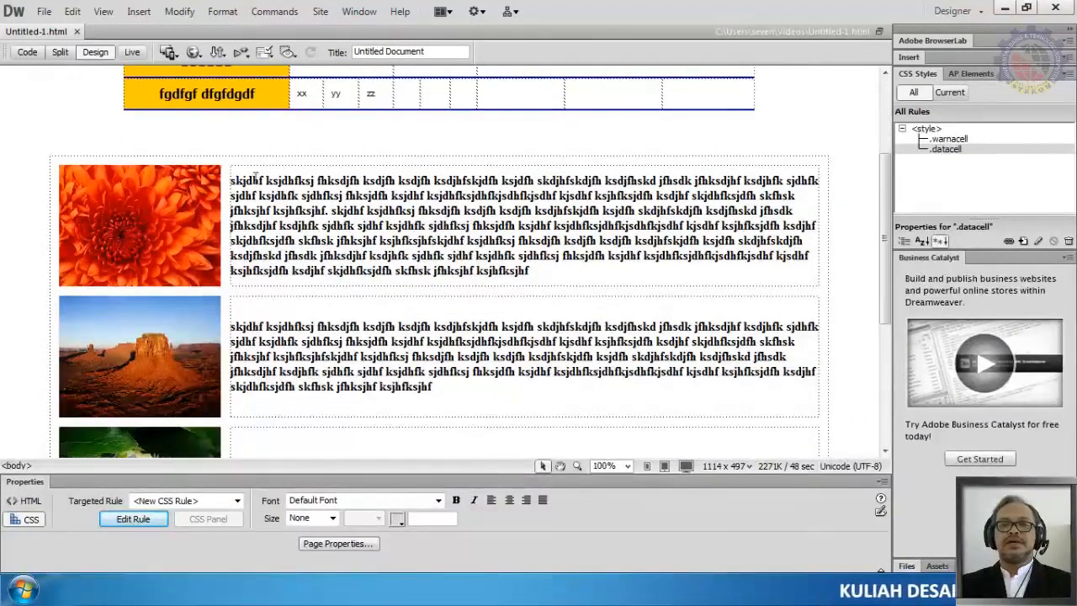
pyautogui.click(439, 153)
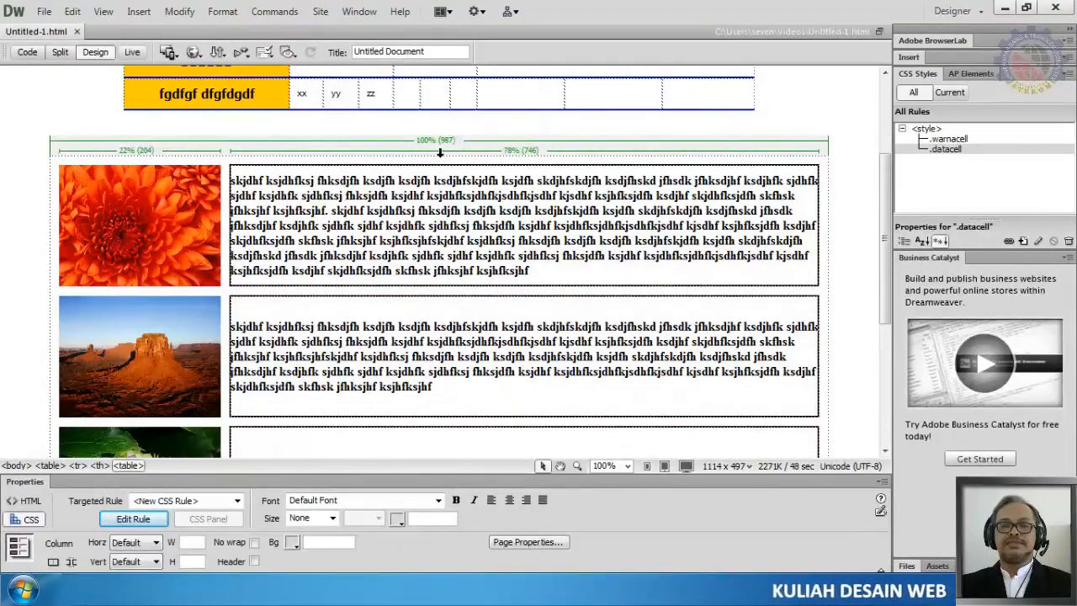
pyautogui.click(28, 502)
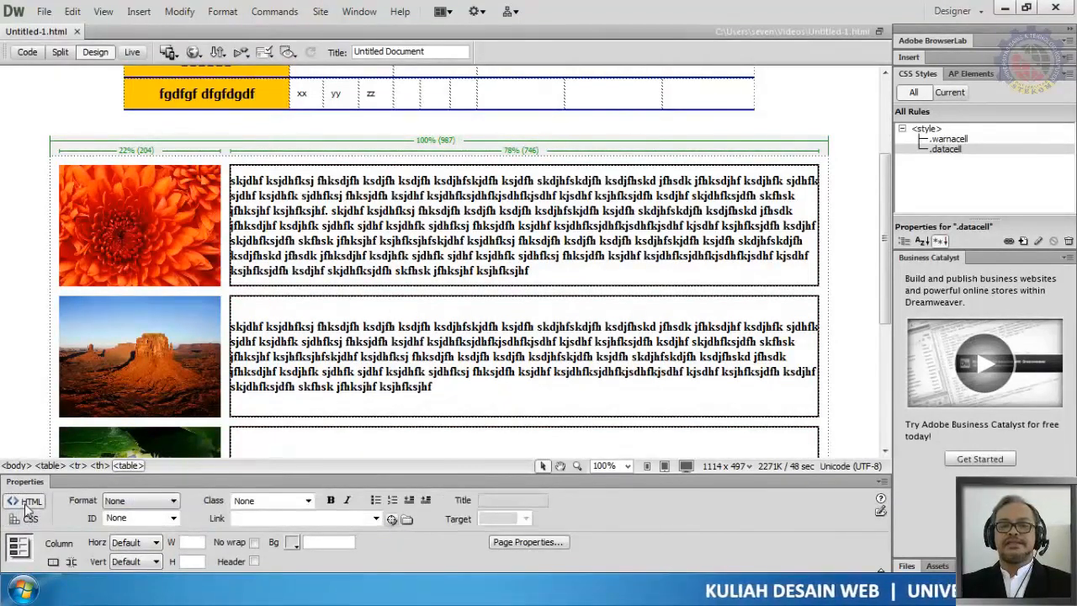
pyautogui.click(155, 547)
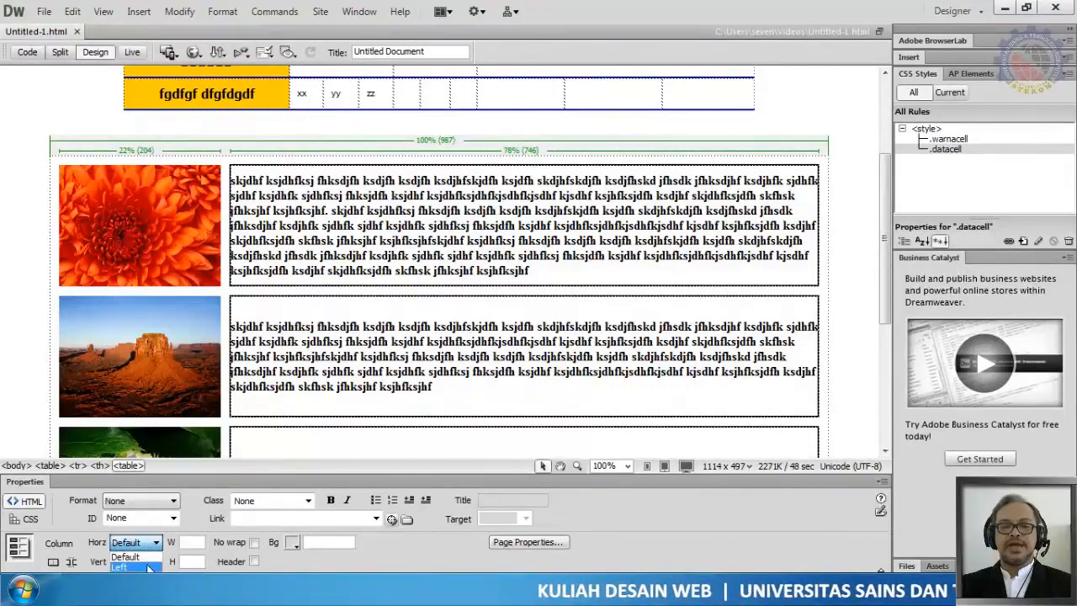
pyautogui.click(145, 574)
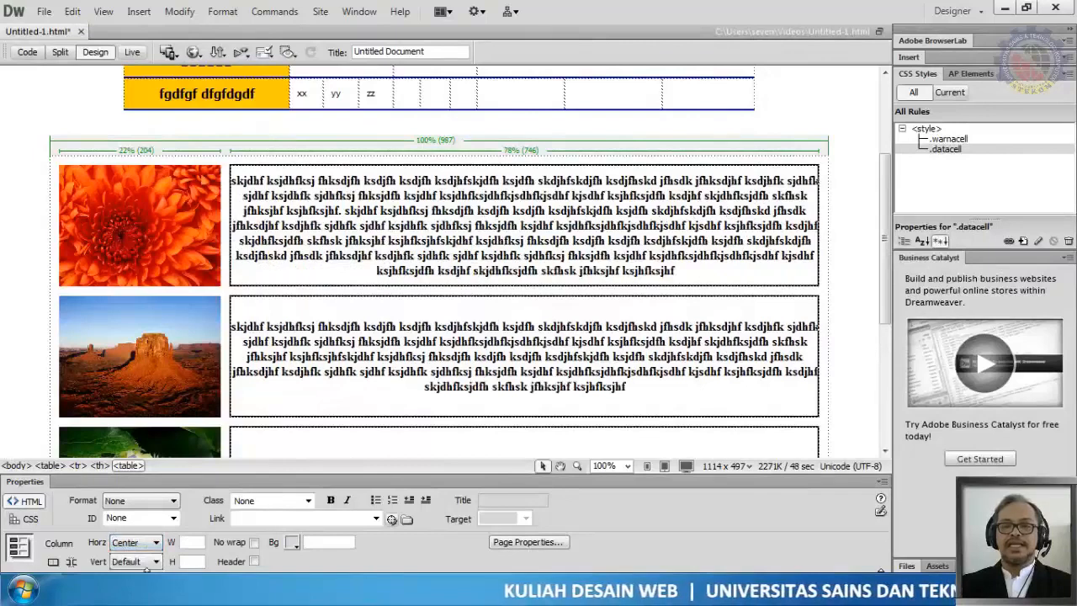
# Step: Align the text column's content to Left horizontally and Top vertically
pyautogui.click(149, 564)
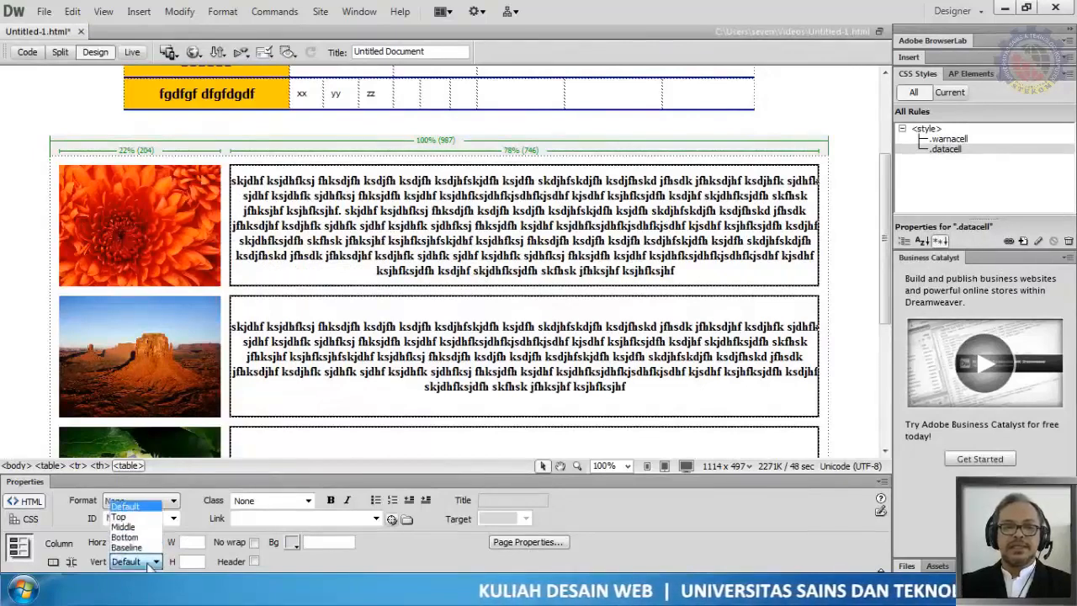
pyautogui.click(150, 508)
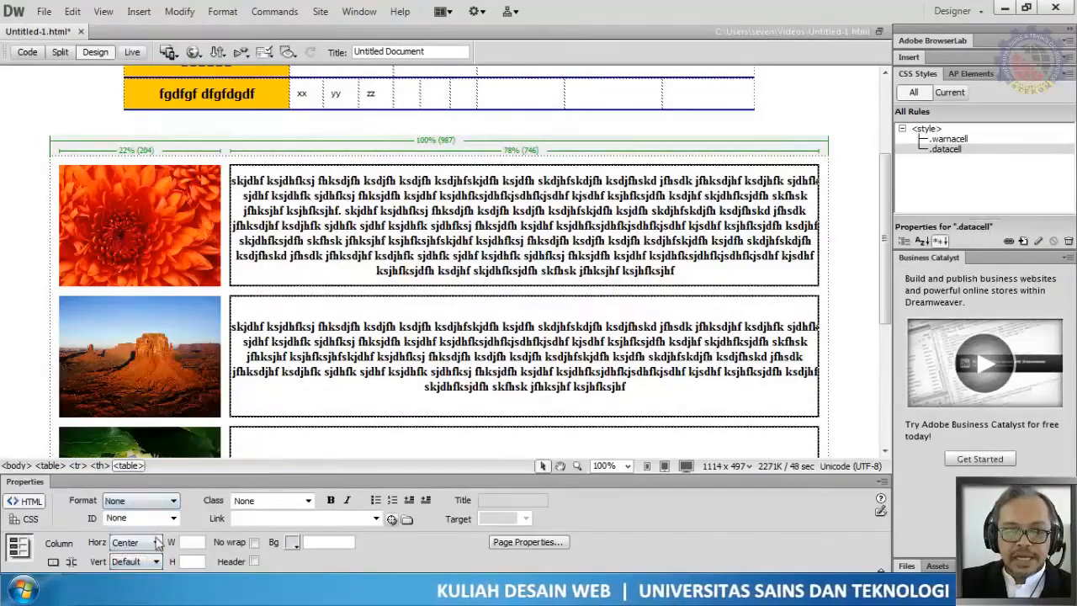
pyautogui.click(151, 542)
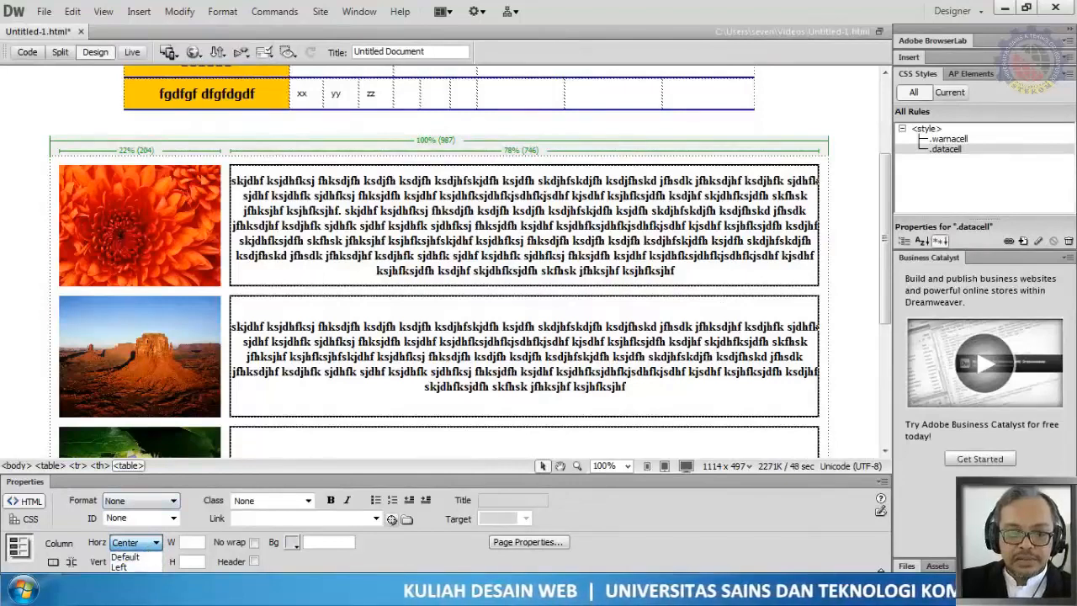
pyautogui.click(126, 567)
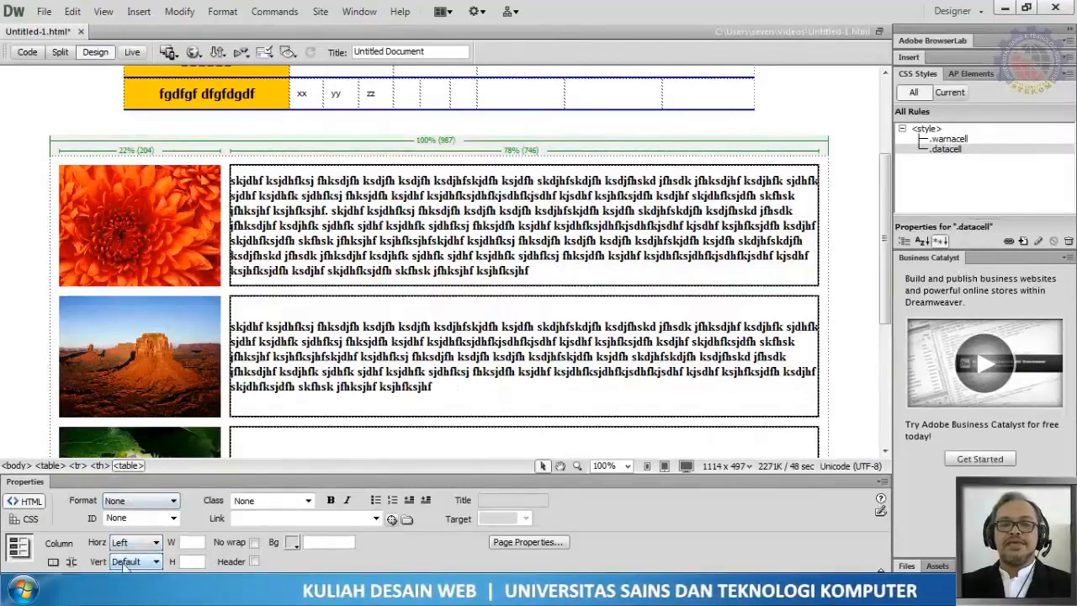
pyautogui.click(125, 564)
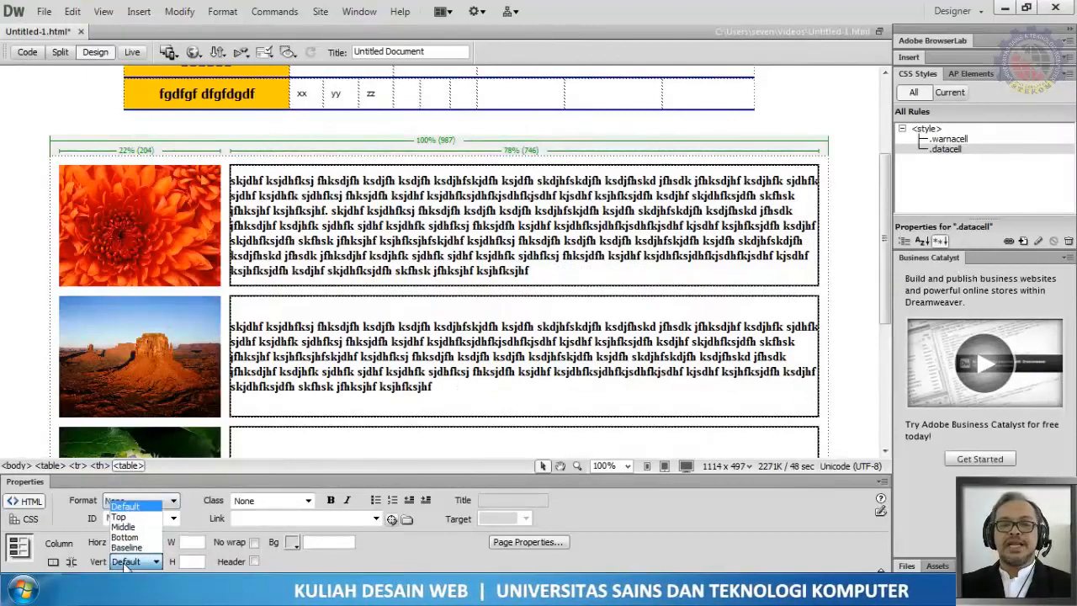
pyautogui.click(137, 517)
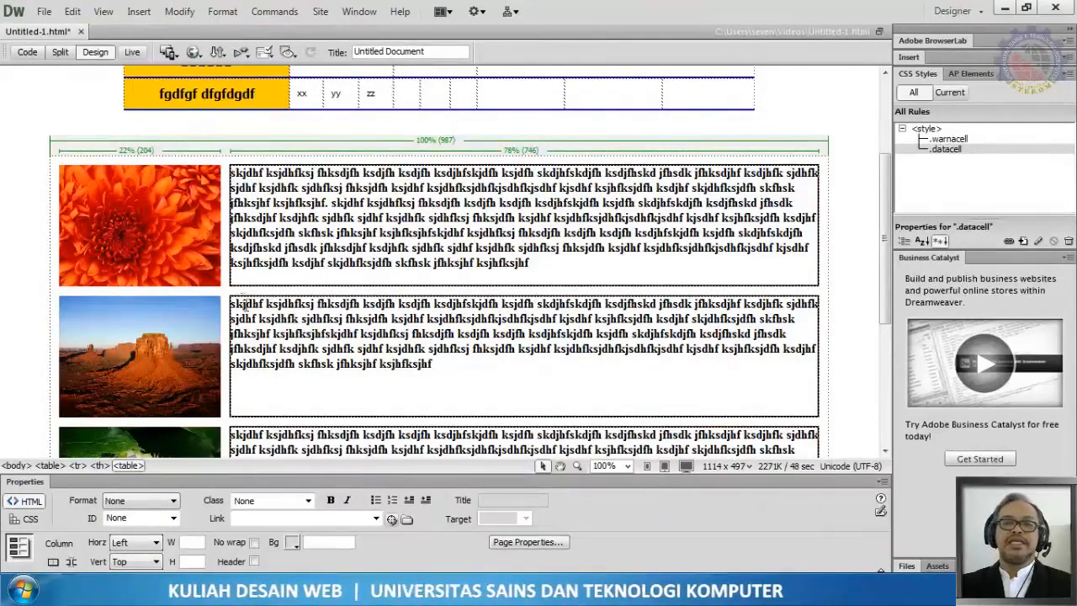
# Step: Save the updated document
pyautogui.scroll(-3, 274, 377)
pyautogui.scroll(6, 274, 377)
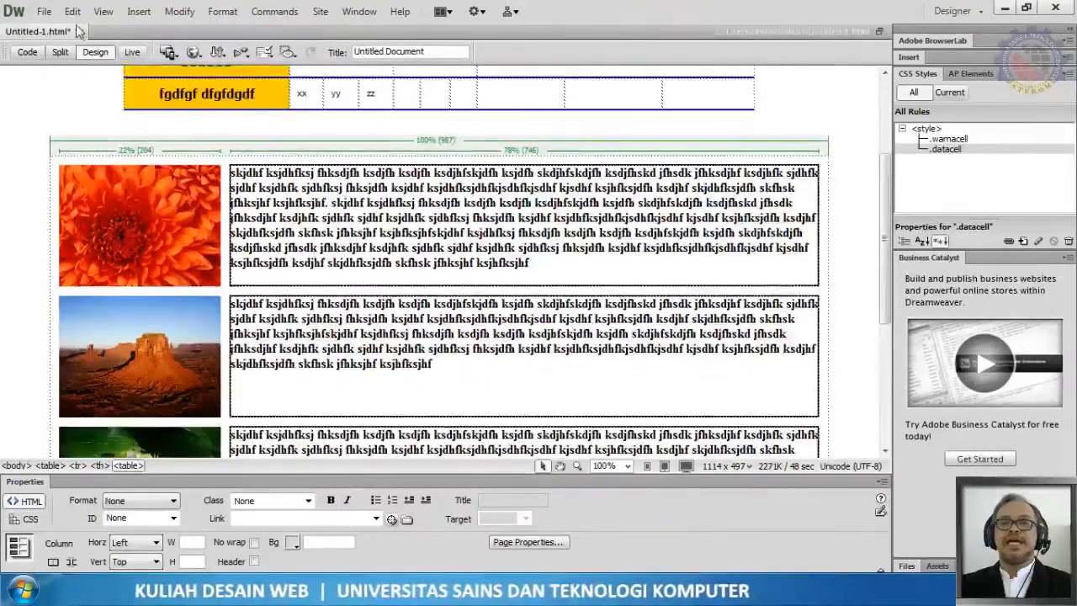
pyautogui.click(42, 11)
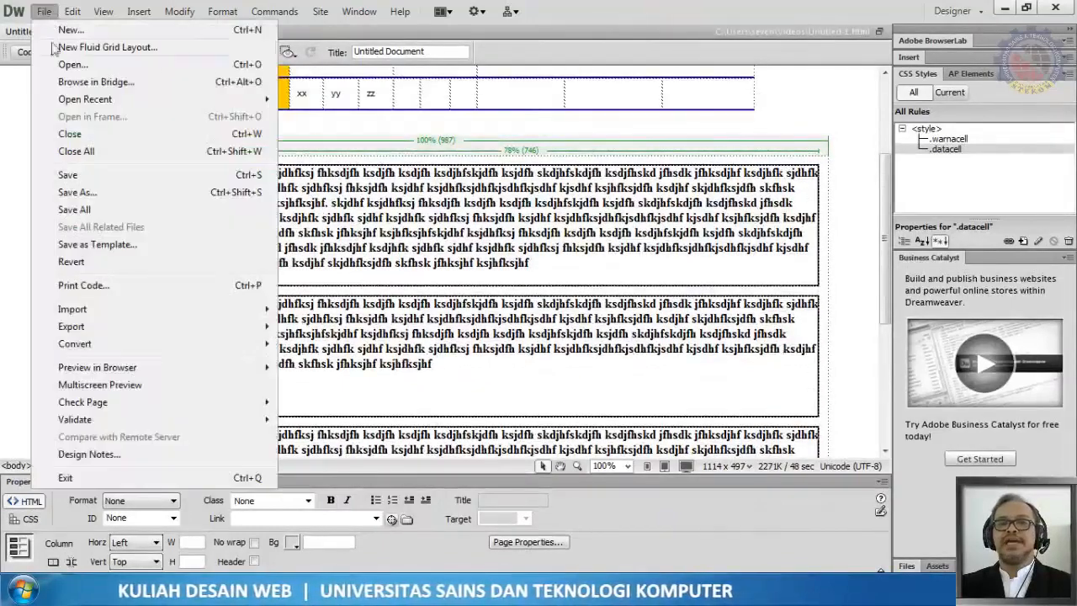
pyautogui.click(69, 180)
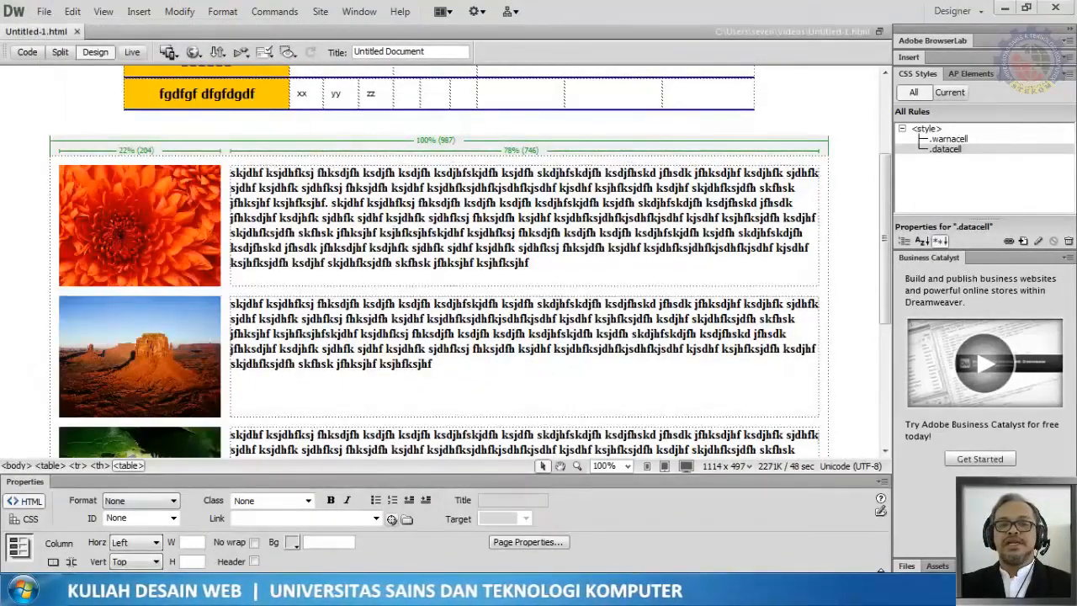
# Step: Preview the page in the browser, reload it, and switch back to the browser preview
pyautogui.press('F12')
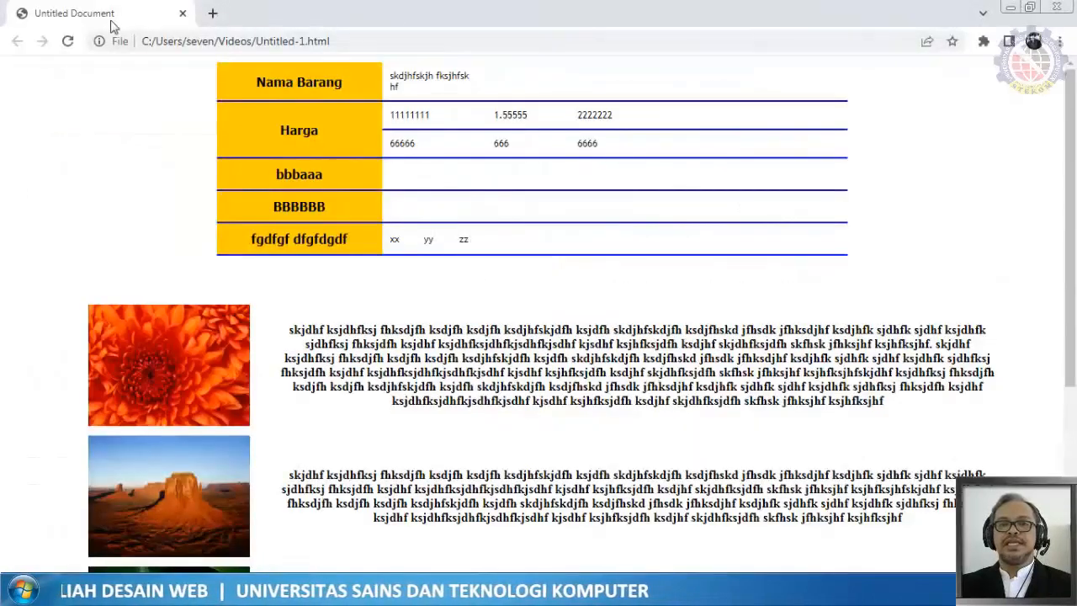
pyautogui.click(68, 44)
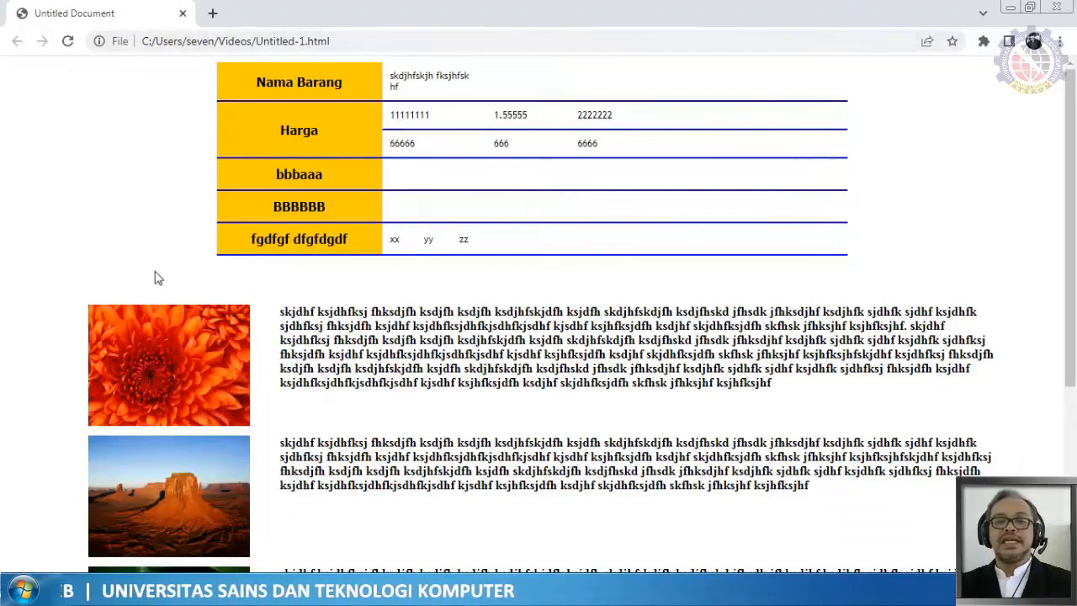
pyautogui.hotkey('alt', 'Tab')
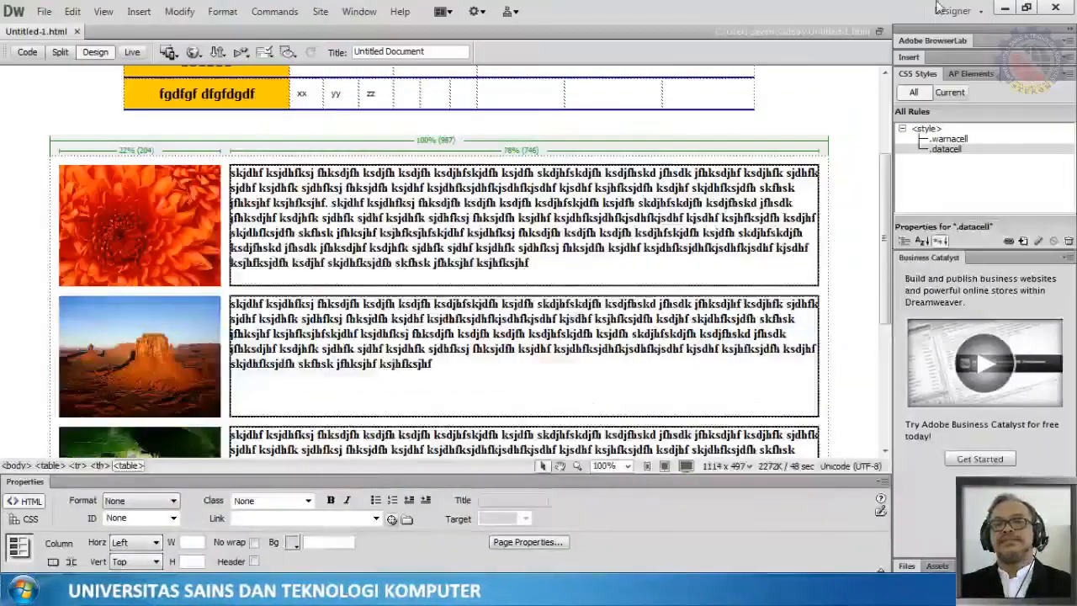
pyautogui.click(1012, 7)
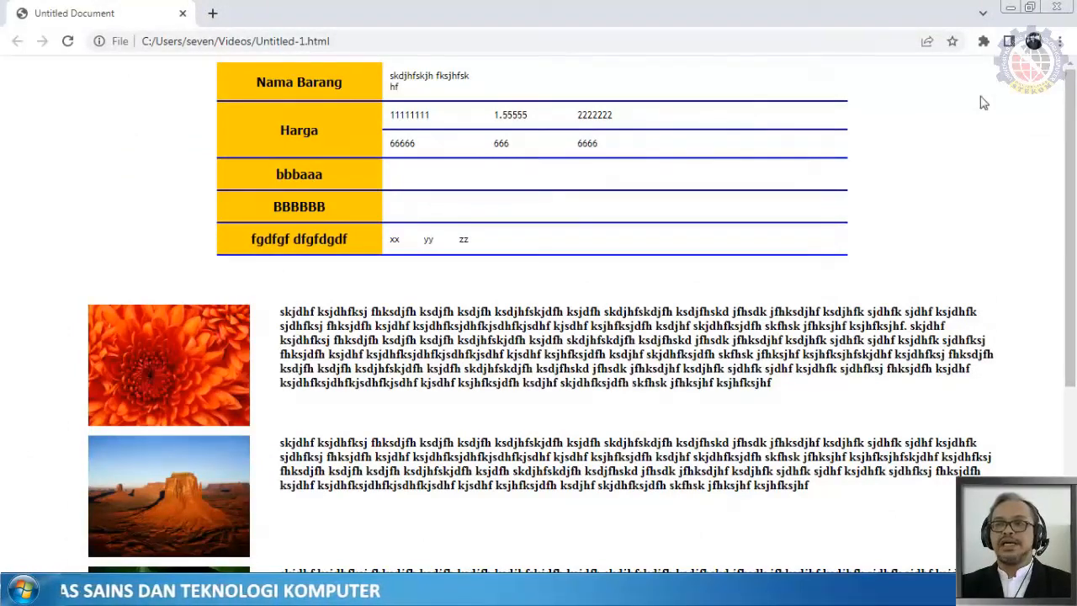
# Step: Resize the browser window to different widths and scroll the page to examine how the tables and text adapt, then maximize it
pyautogui.click(1030, 8)
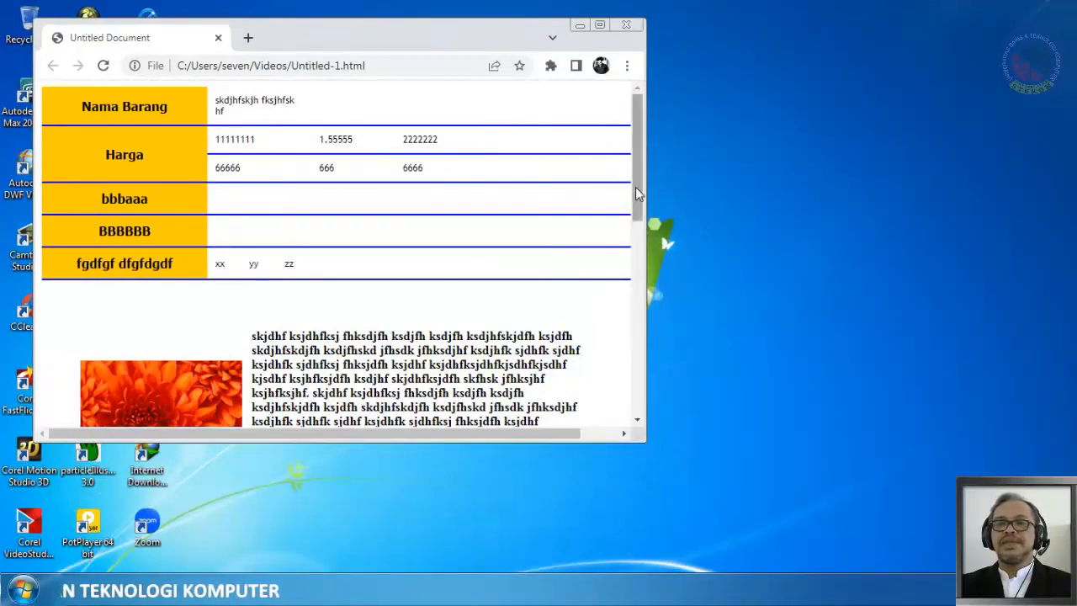
pyautogui.moveTo(638, 193); pyautogui.dragTo(630, 234)
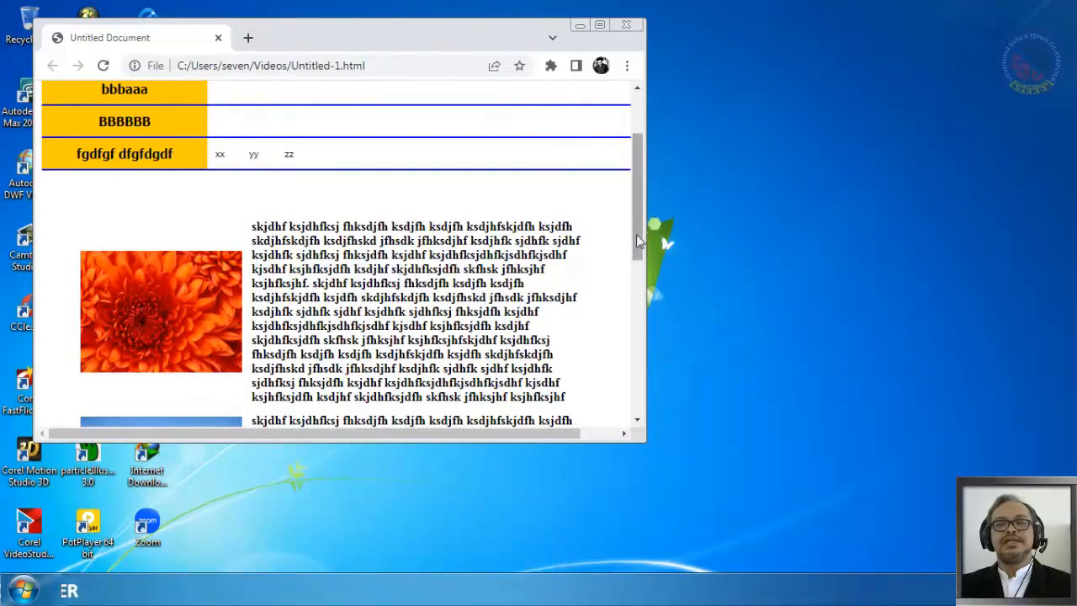
pyautogui.moveTo(643, 232); pyautogui.dragTo(635, 268)
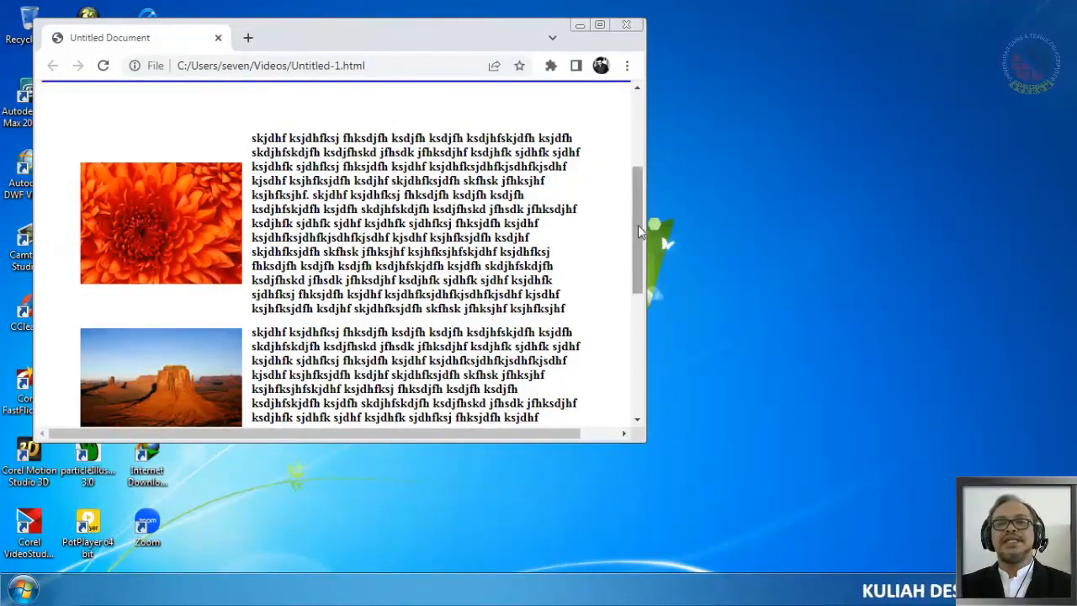
pyautogui.moveTo(638, 224); pyautogui.dragTo(637, 139)
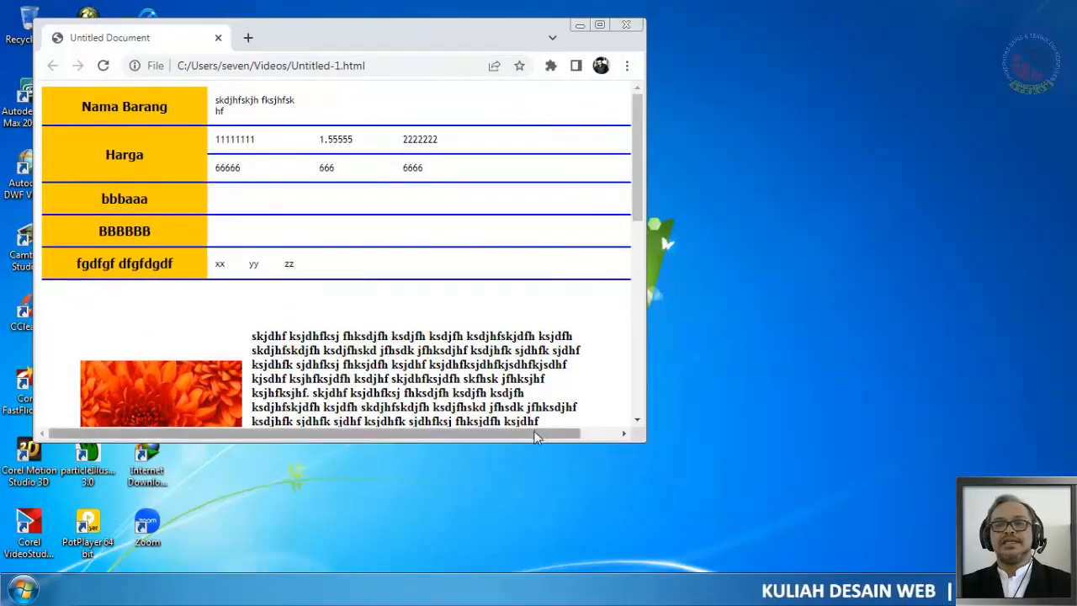
pyautogui.moveTo(543, 434); pyautogui.dragTo(614, 239)
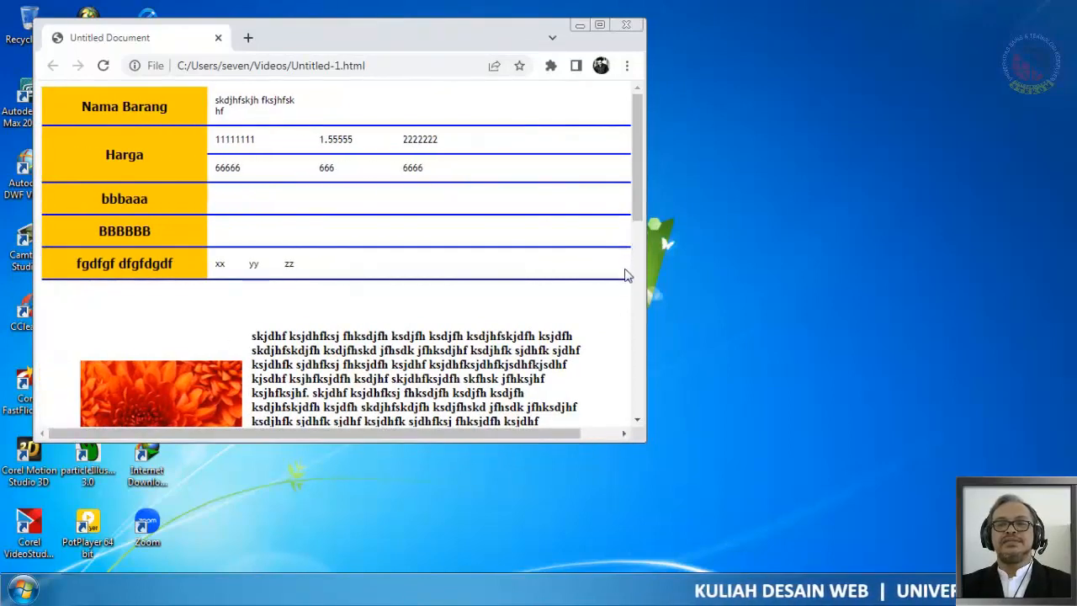
pyautogui.scroll(-2, 496, 263)
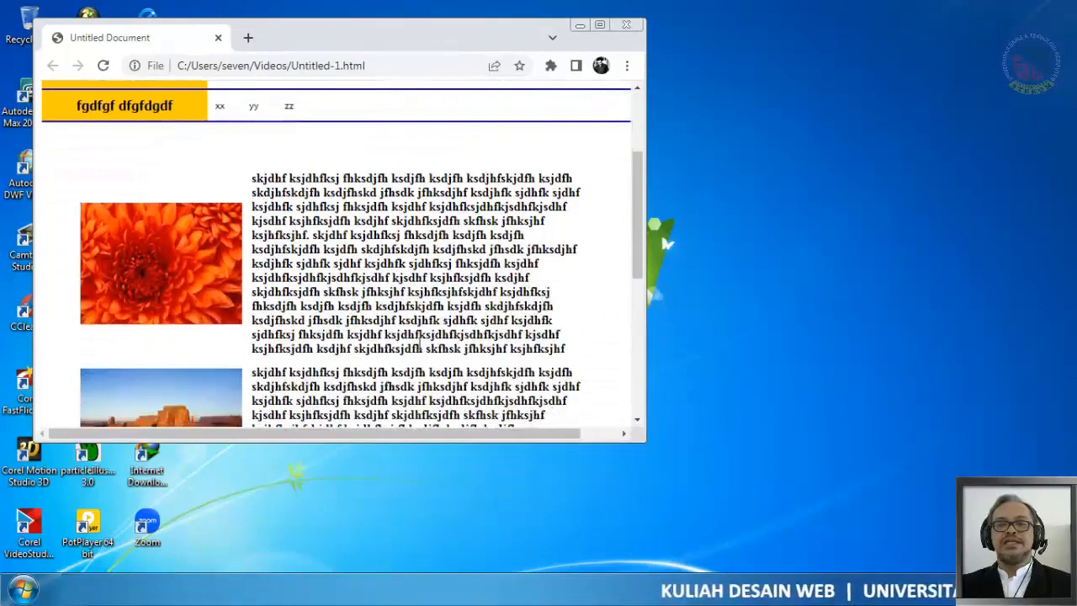
pyautogui.scroll(-2, 420, 343)
pyautogui.scroll(-2, 321, 256)
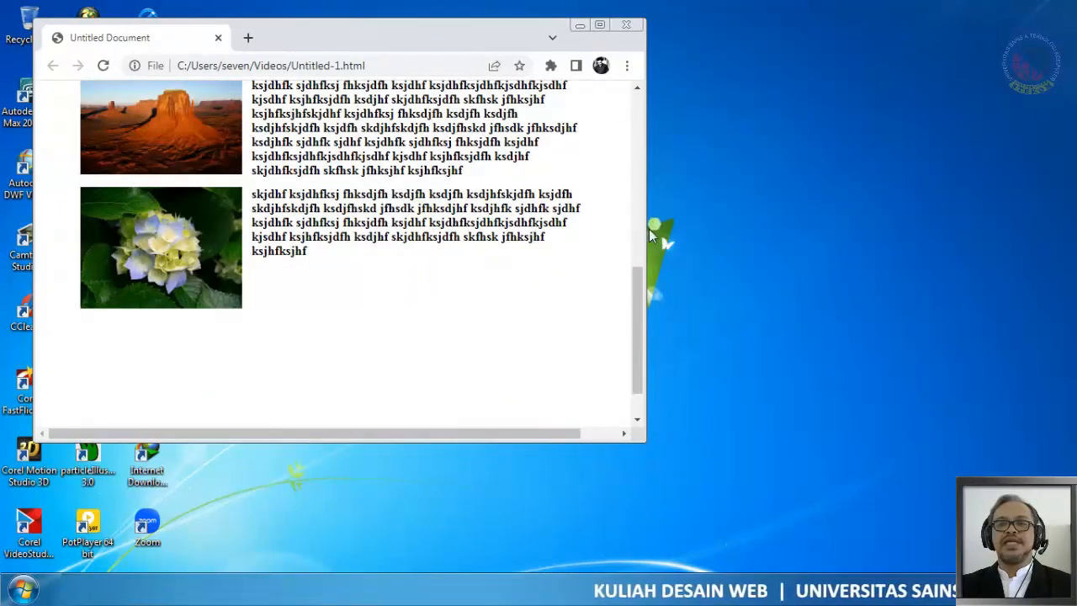
pyautogui.moveTo(646, 234); pyautogui.dragTo(825, 234)
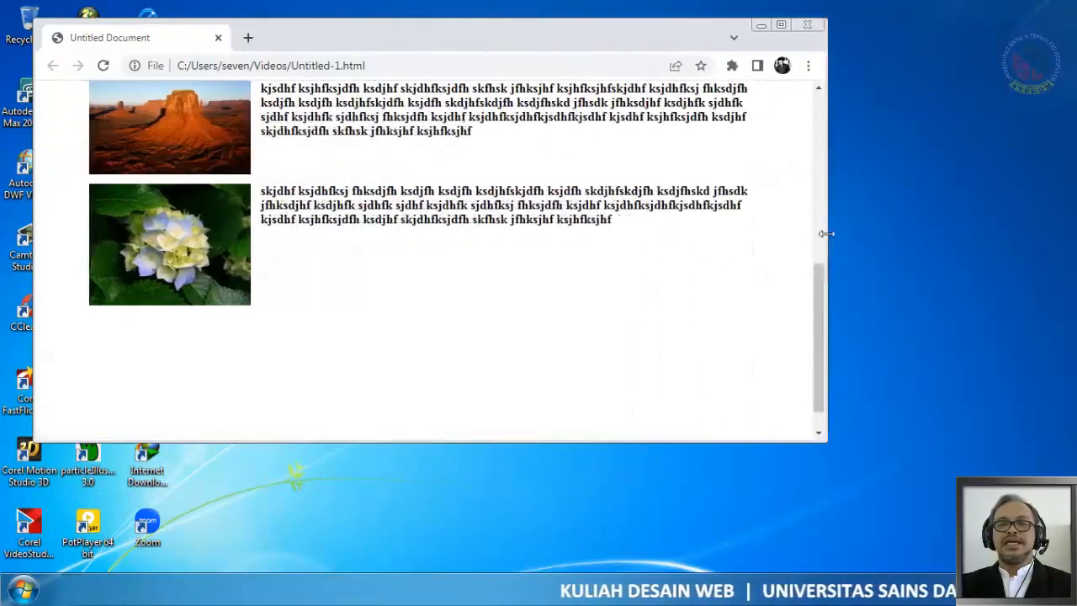
pyautogui.scroll(5, 814, 267)
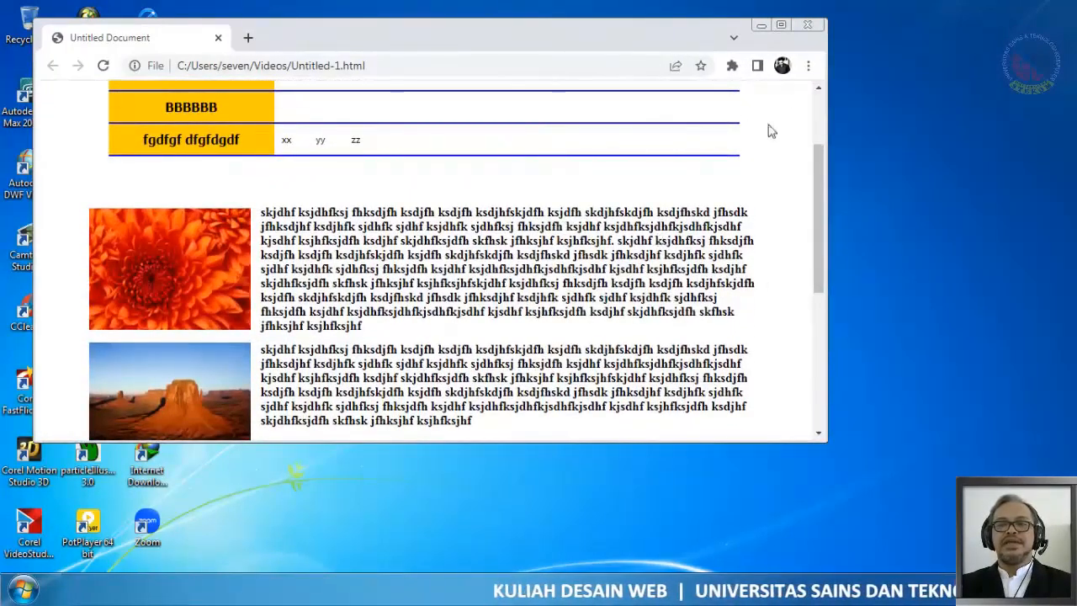
pyautogui.moveTo(830, 160)
pyautogui.mouseDown()
pyautogui.moveTo(778, 165)
pyautogui.moveTo(813, 166)
pyautogui.mouseUp()
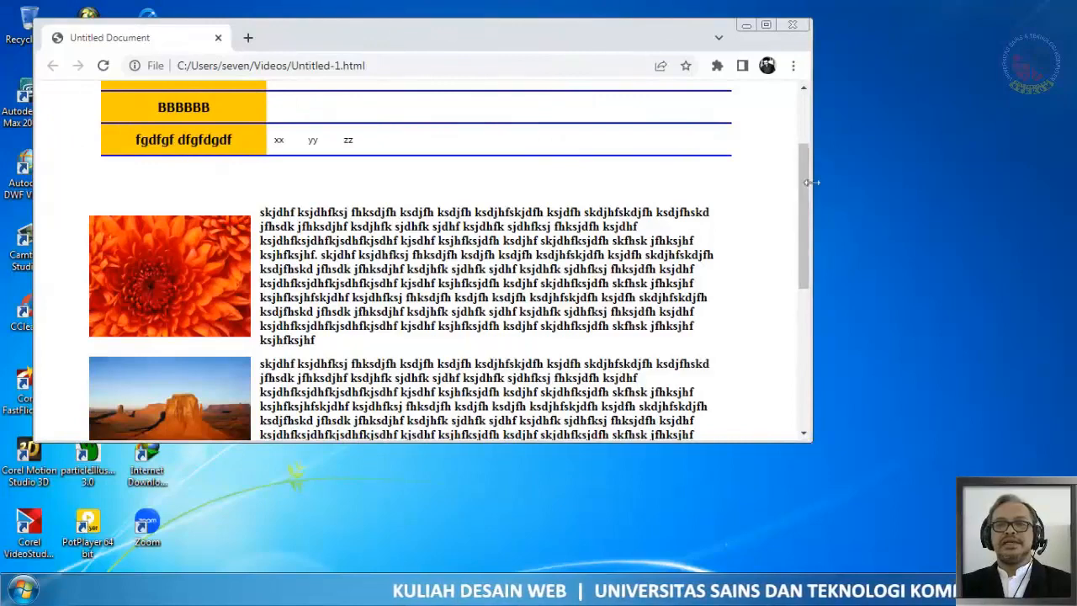
pyautogui.moveTo(813, 192); pyautogui.dragTo(726, 202)
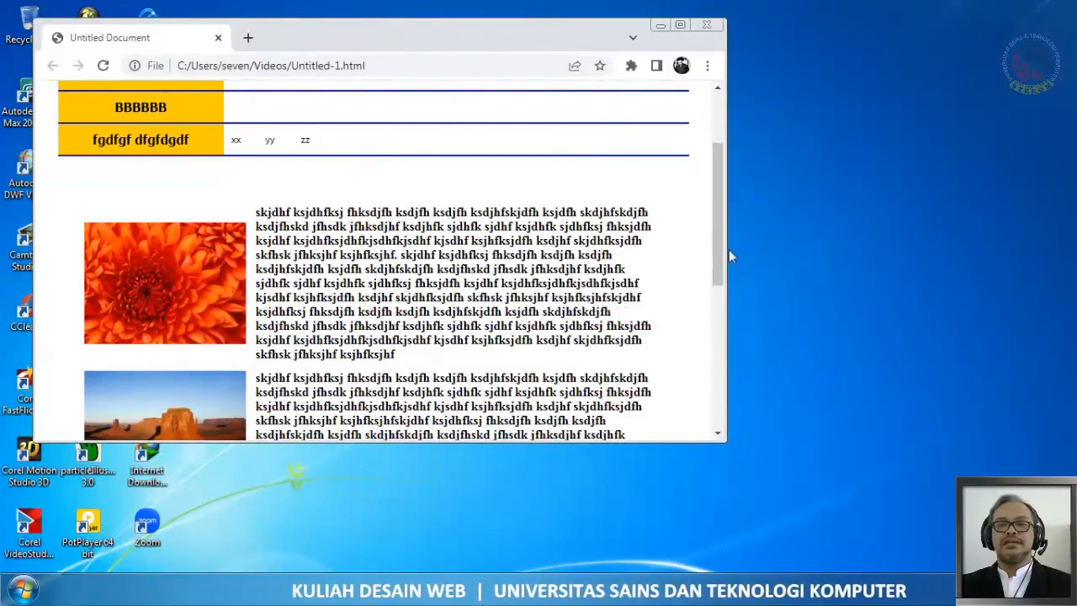
pyautogui.moveTo(728, 252); pyautogui.dragTo(775, 303)
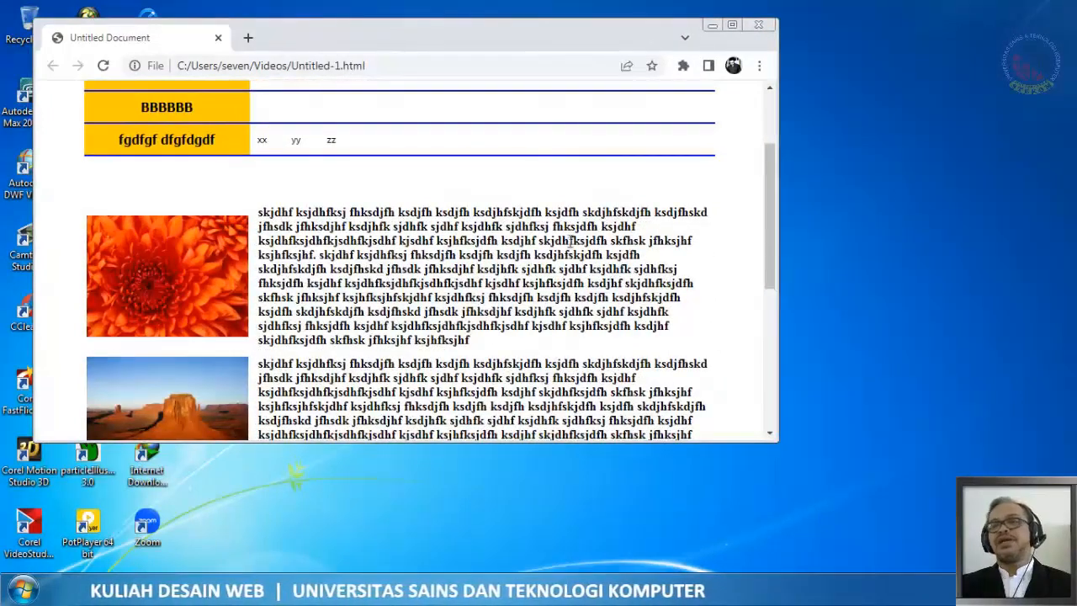
pyautogui.scroll(2, 538, 257)
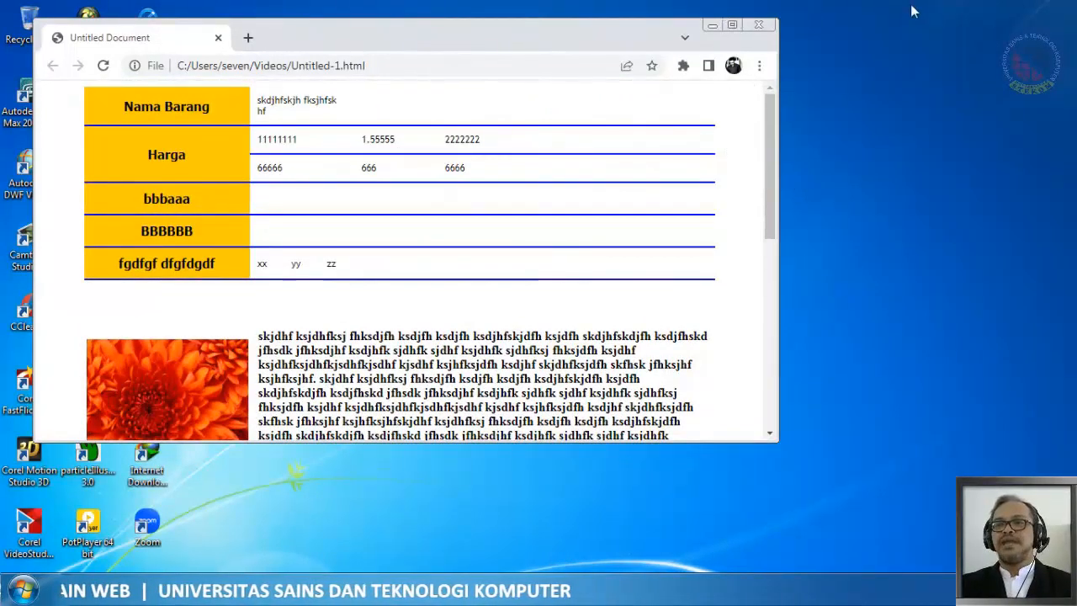
pyautogui.click(732, 24)
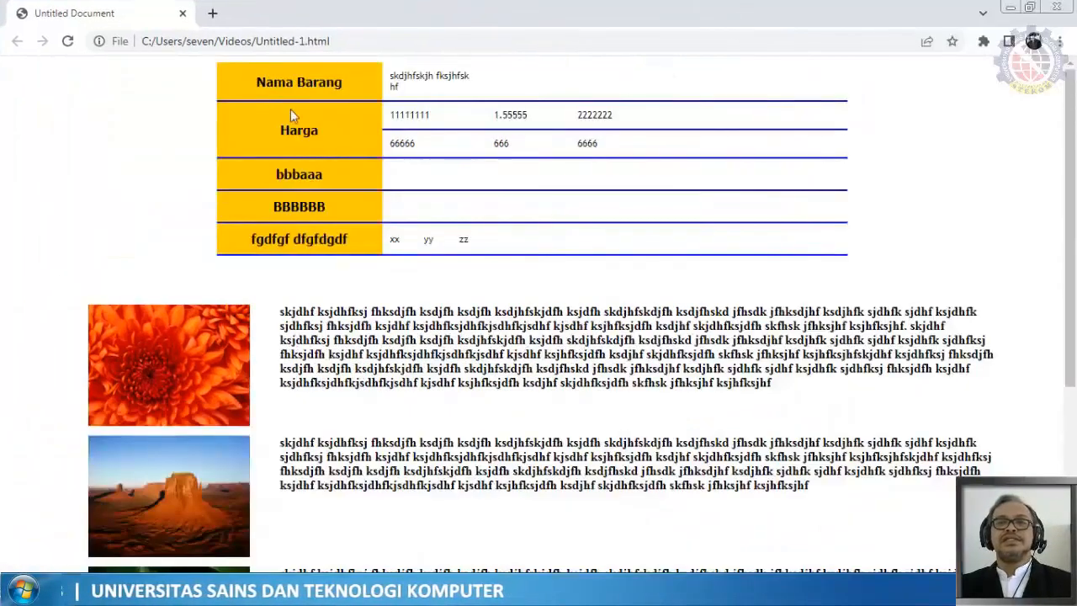